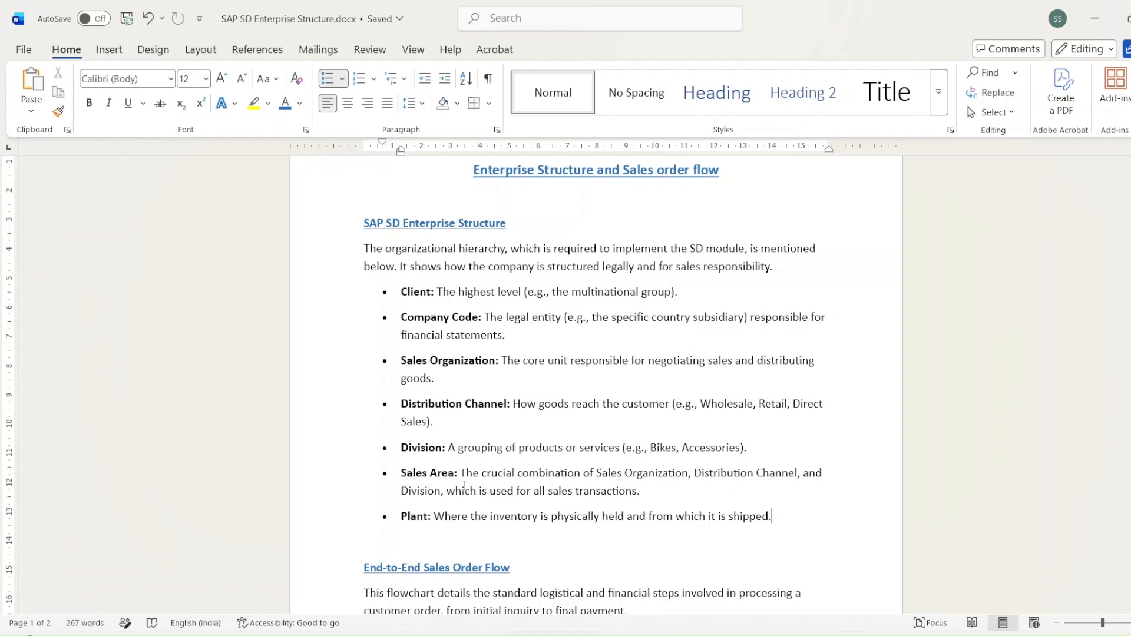
click(441, 492)
text(,)
scroll(688, 501, down, 2)
scroll(687, 500, up, 2)
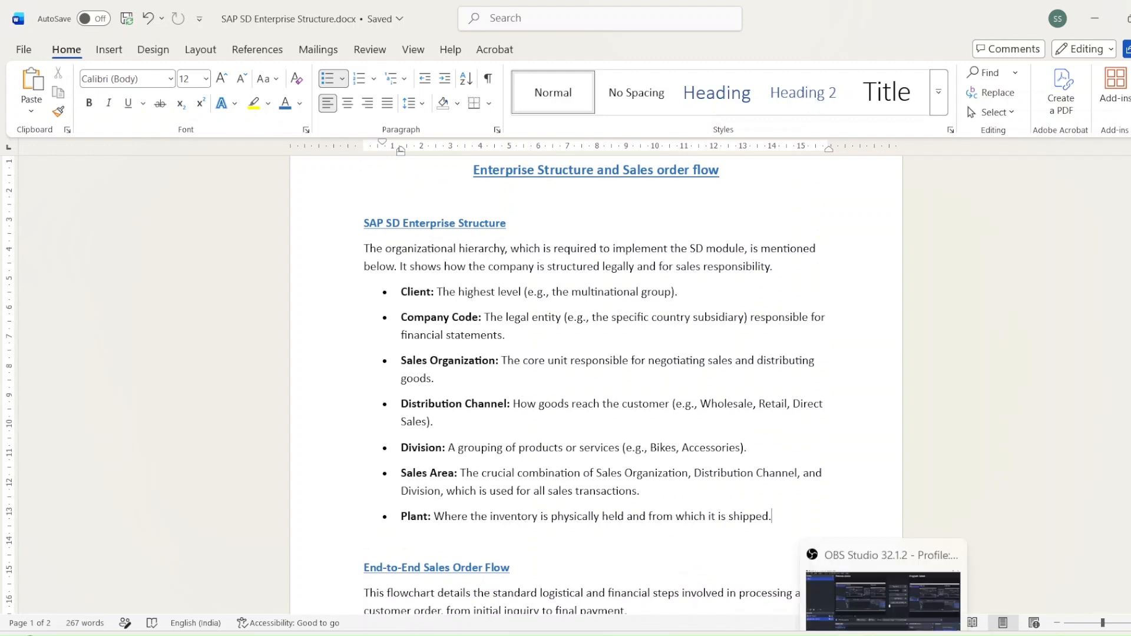
Step: Switch to SAP Easy Access, open the SAP Reference IMG through SPRO, and expand Enterprise Structure down to Definition
mouse_move(781, 635)
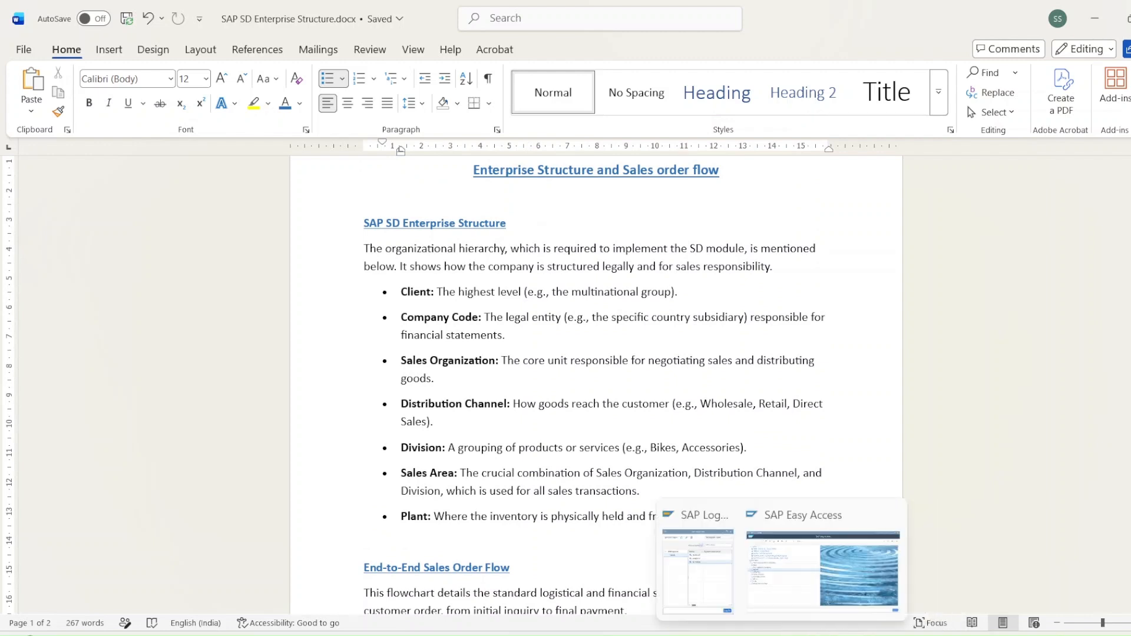
click(790, 583)
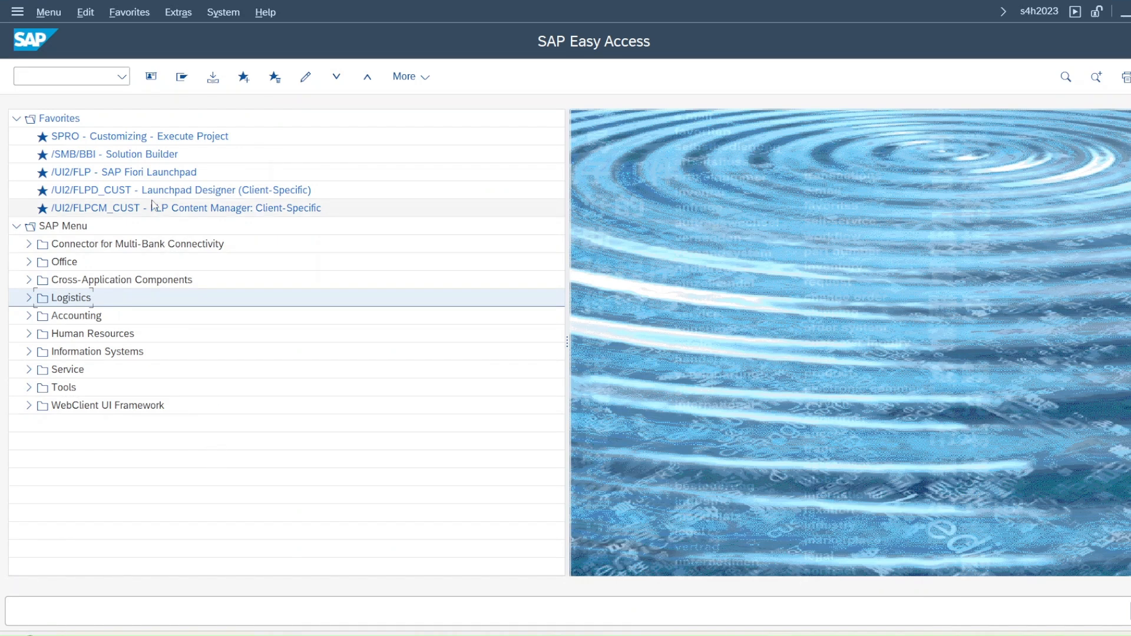
double_click(156, 137)
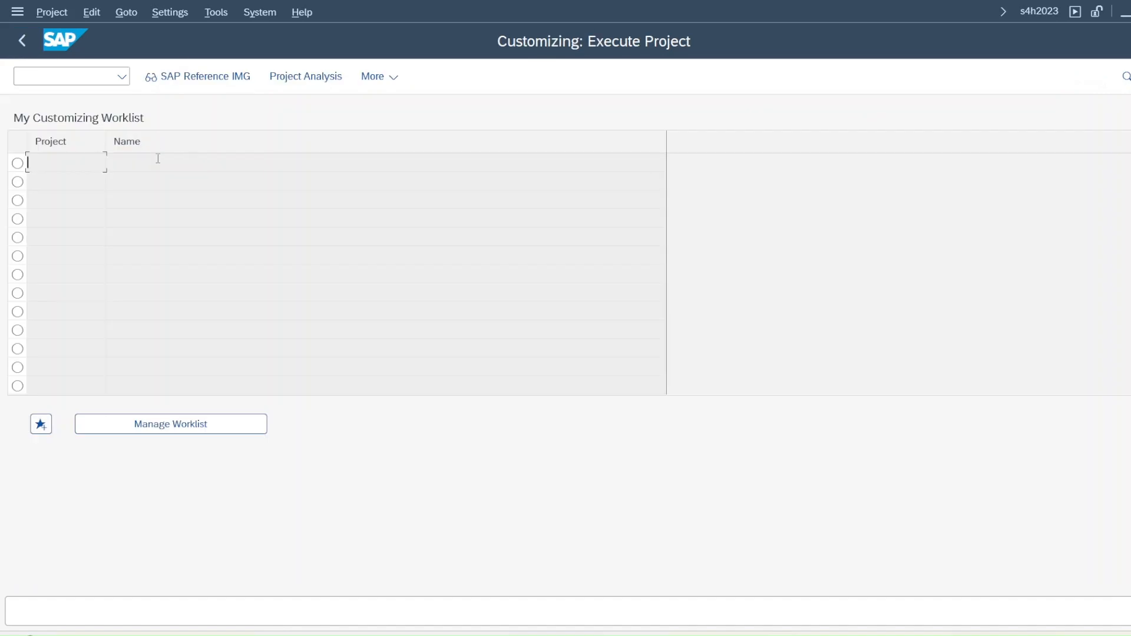
click(178, 79)
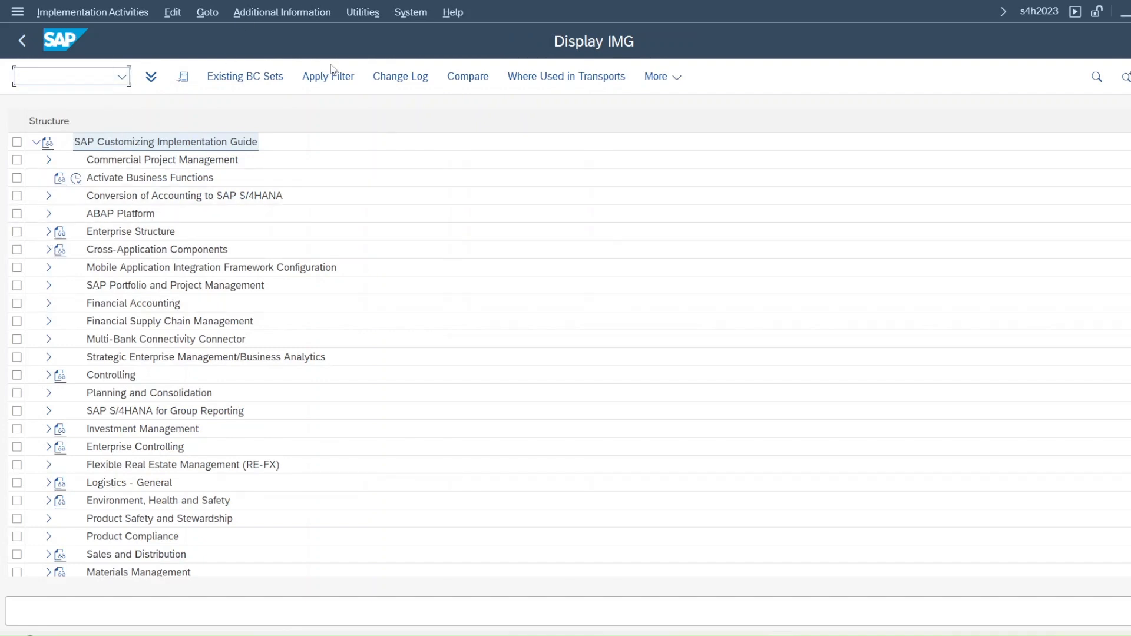
click(48, 232)
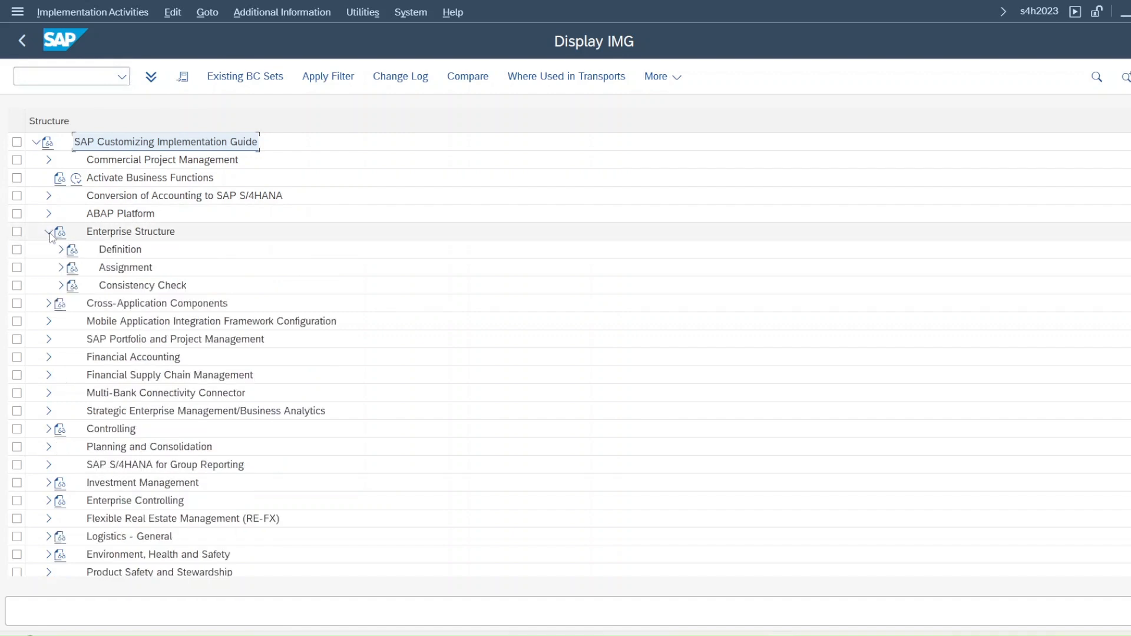
click(62, 250)
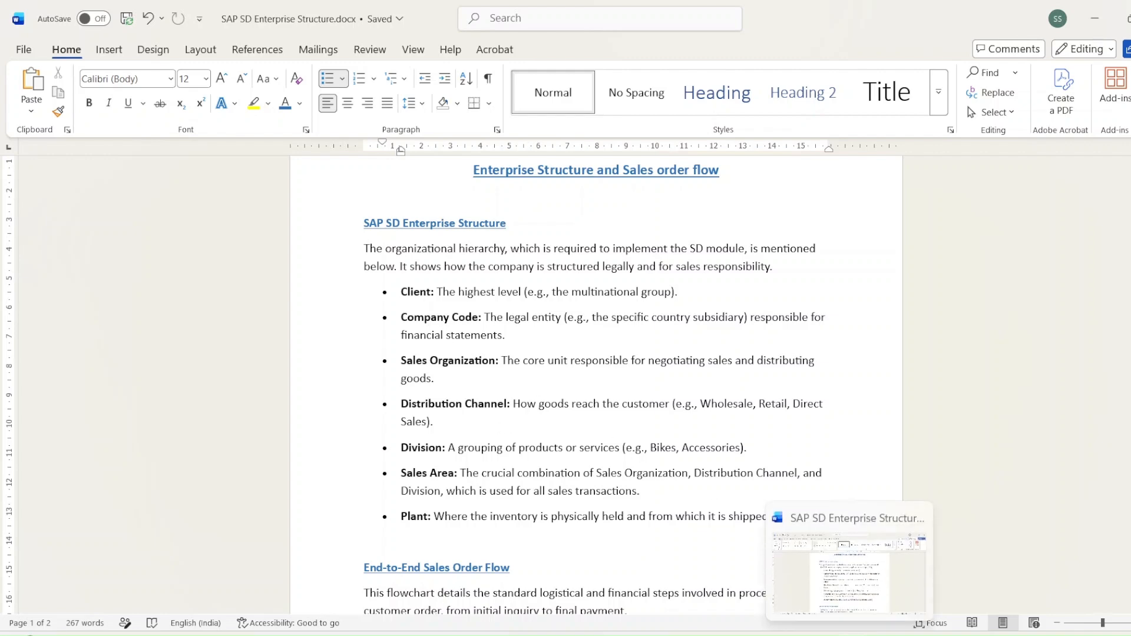
Step: Return to SAP Easy Access and open the SAP Reference IMG through the SPRO - Customizing favorite
click(851, 634)
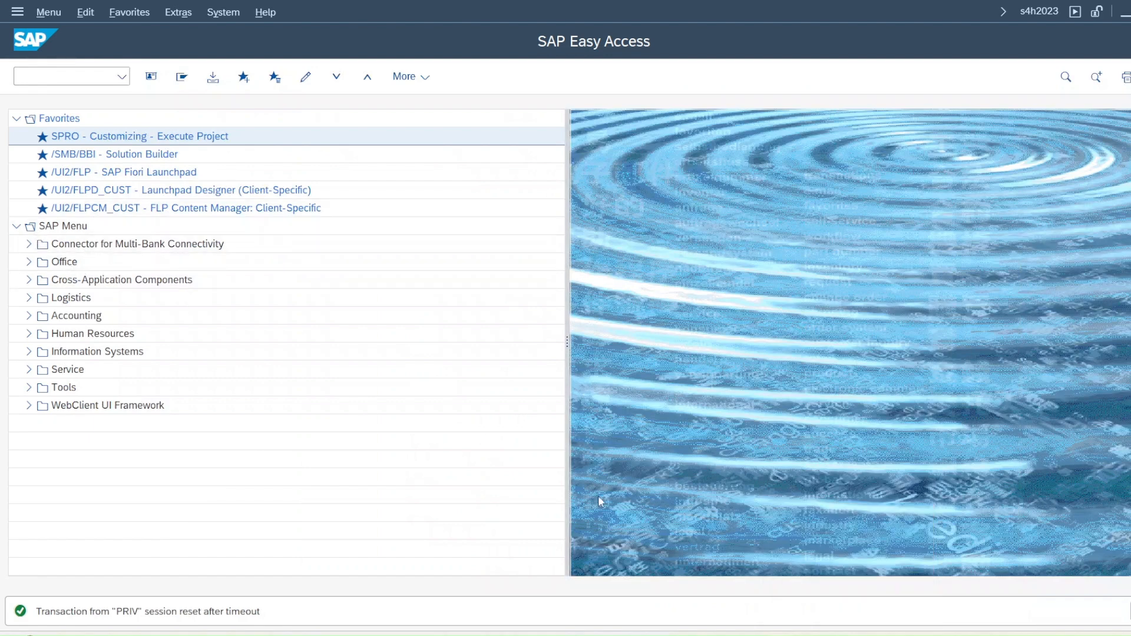
click(785, 634)
click(801, 592)
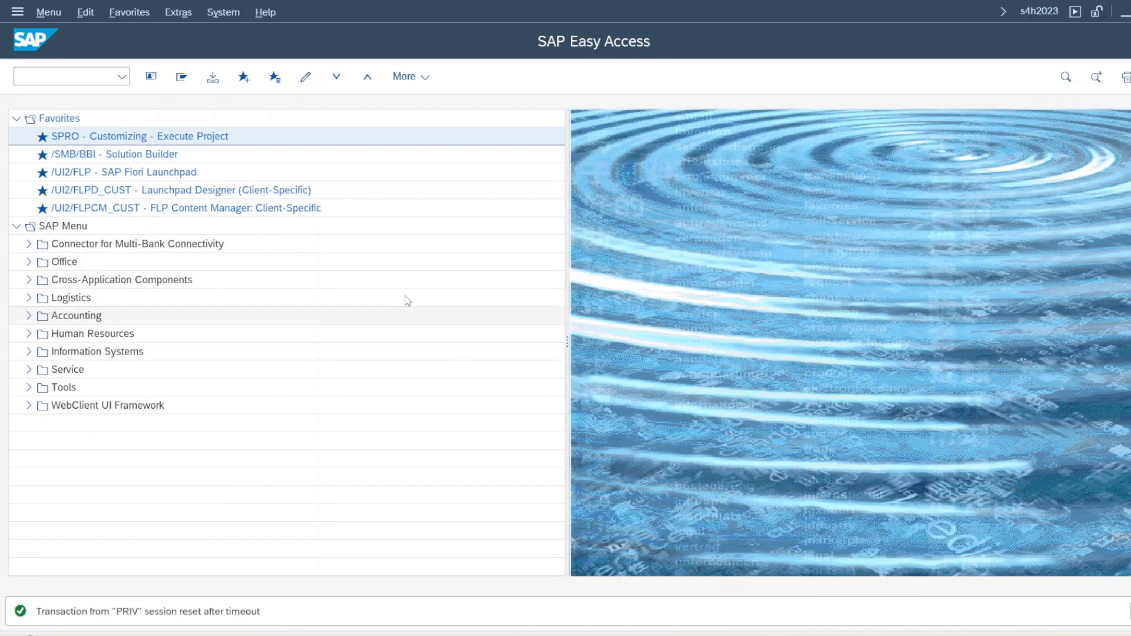
double_click(219, 138)
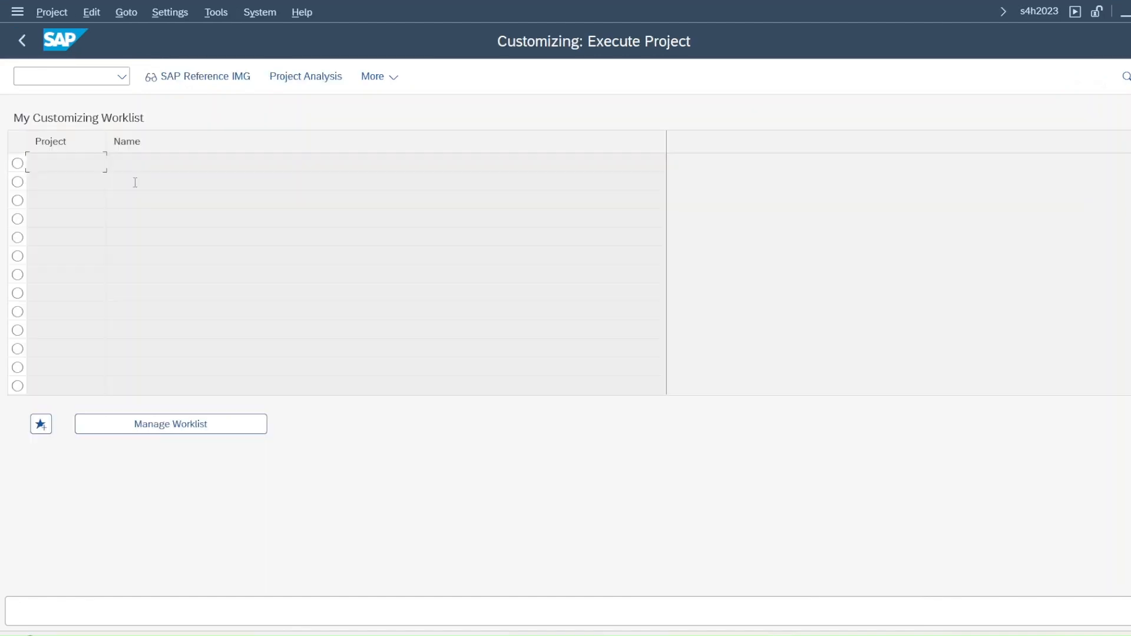
key(F5)
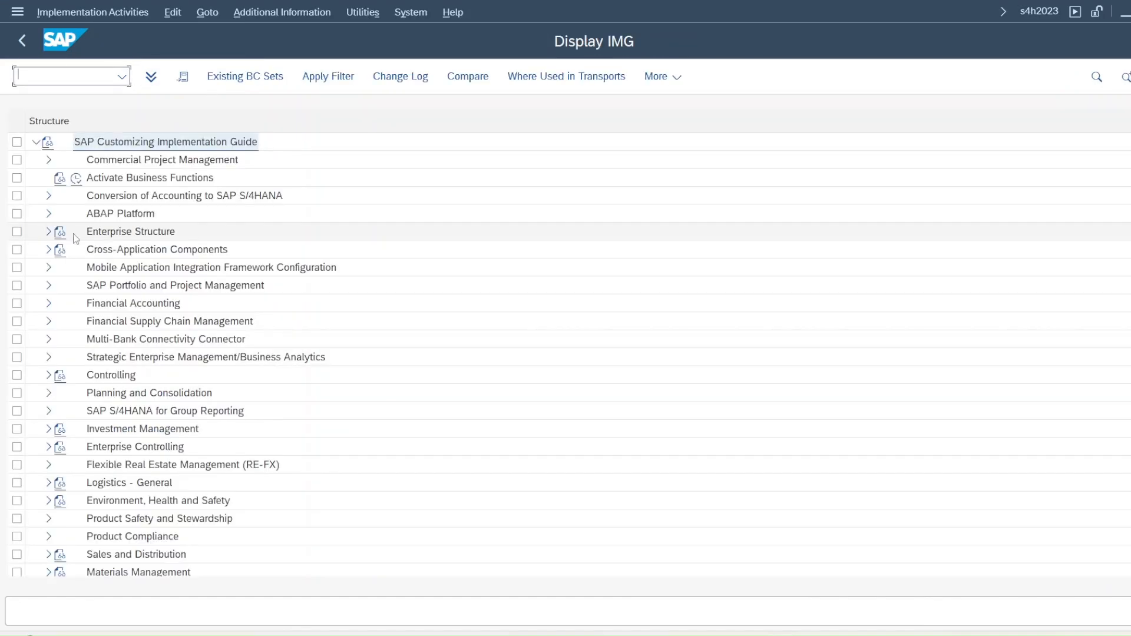
Step: Expand Enterprise Structure, Definition, Financial Accounting in the IMG and execute the Define company activity
click(49, 232)
click(61, 249)
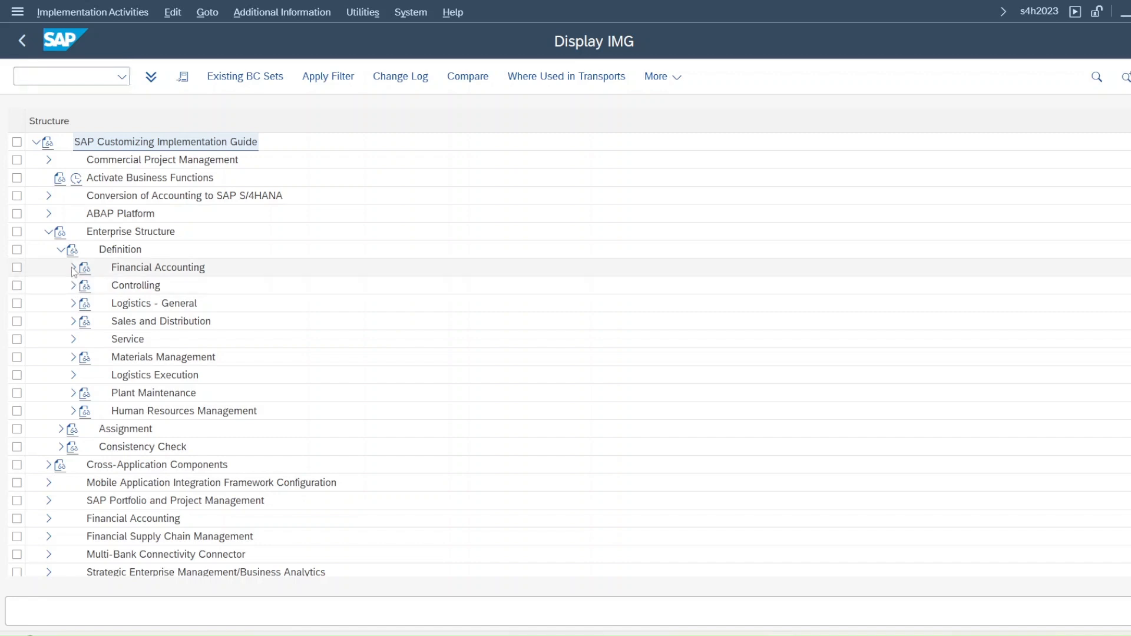
click(73, 268)
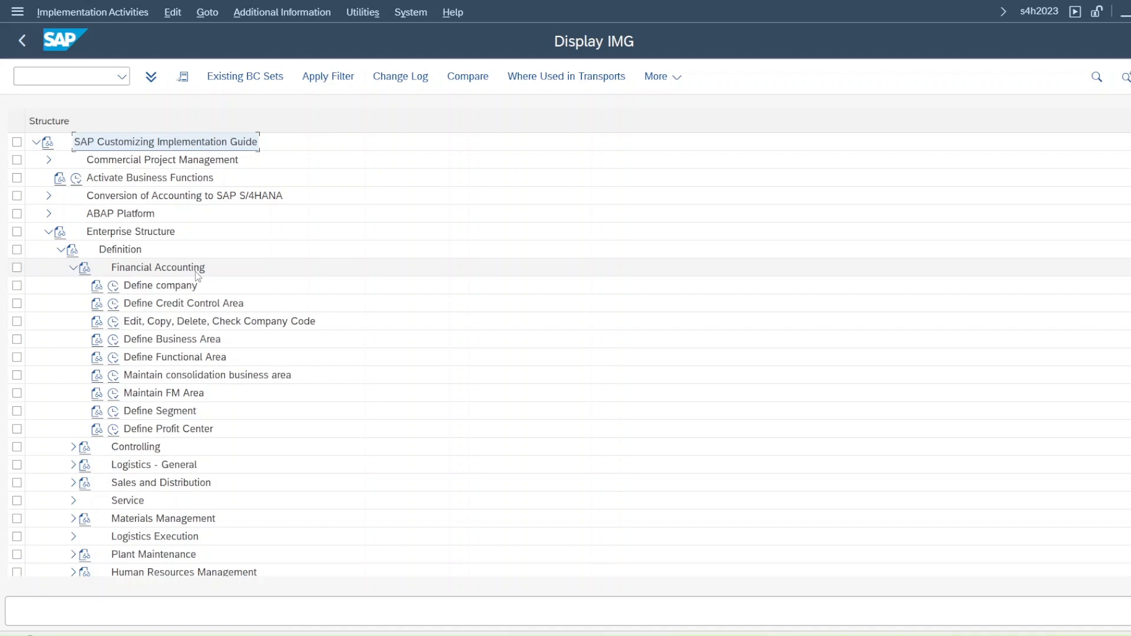
click(114, 287)
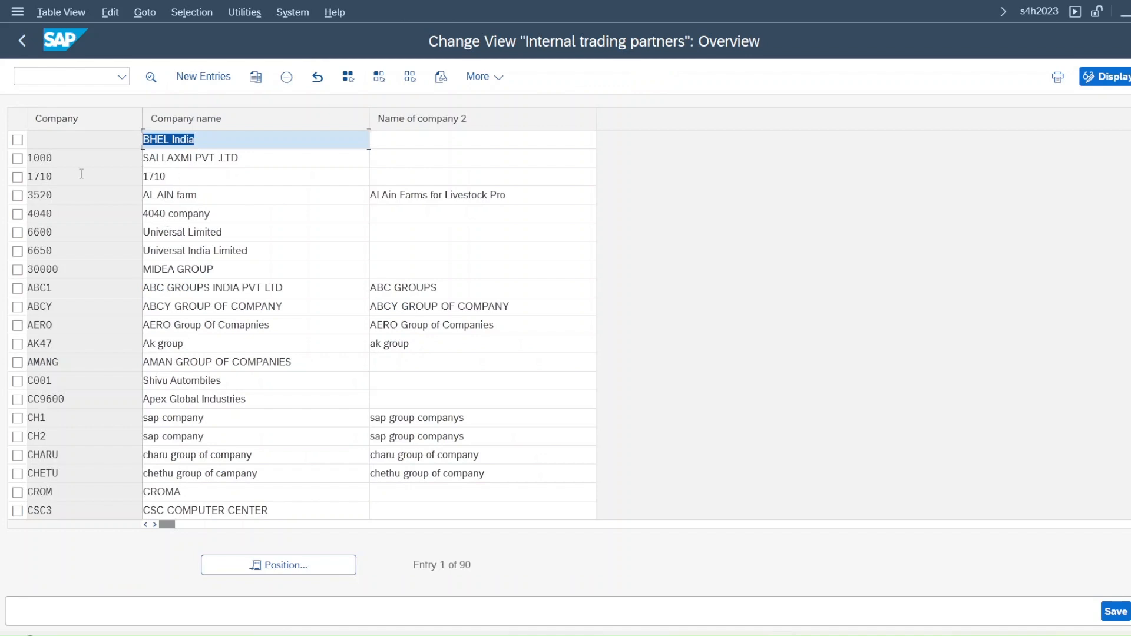
Step: Copy company 1710 as a new company JPPL with the company name JP Company Pvt LTD
click(17, 177)
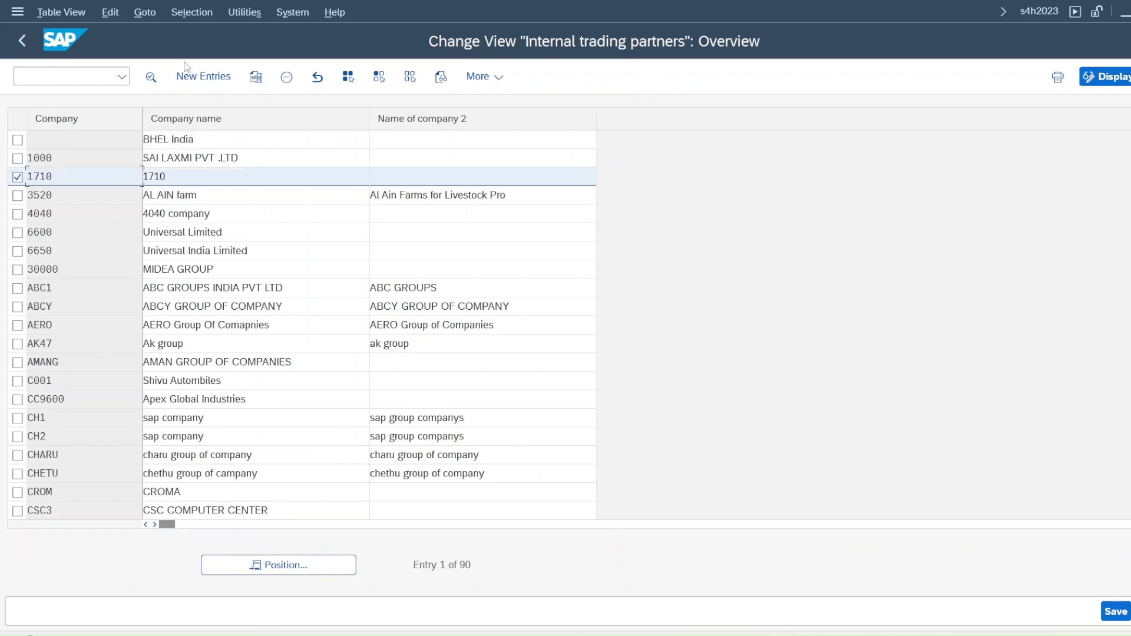
click(255, 78)
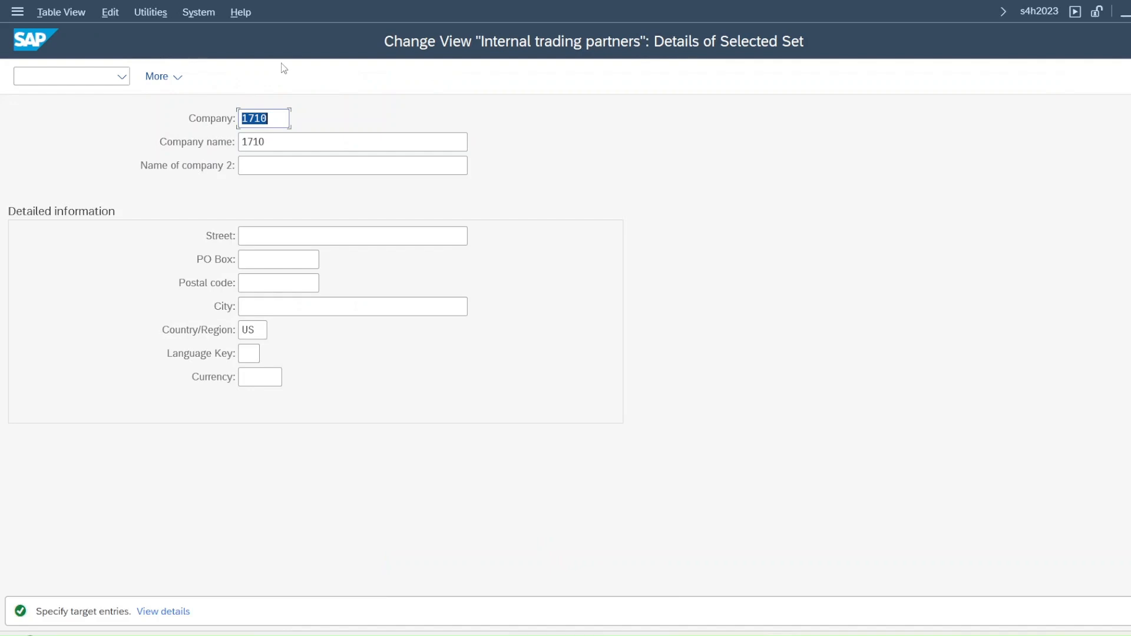
text(JPPL)
key(Tab)
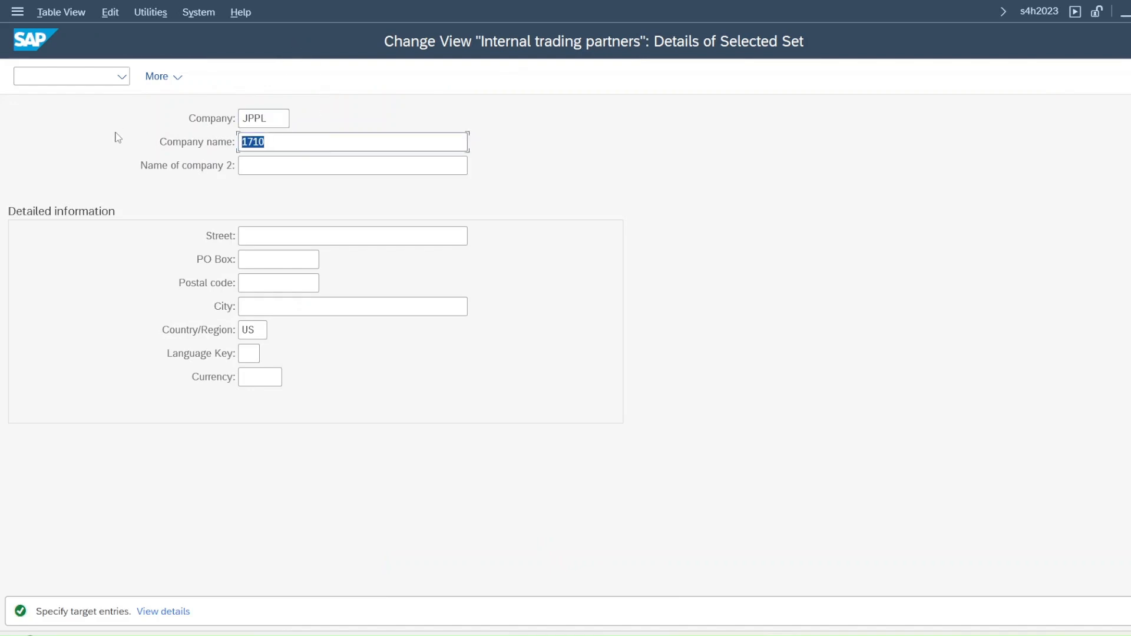
key(BackSpace)
click(257, 168)
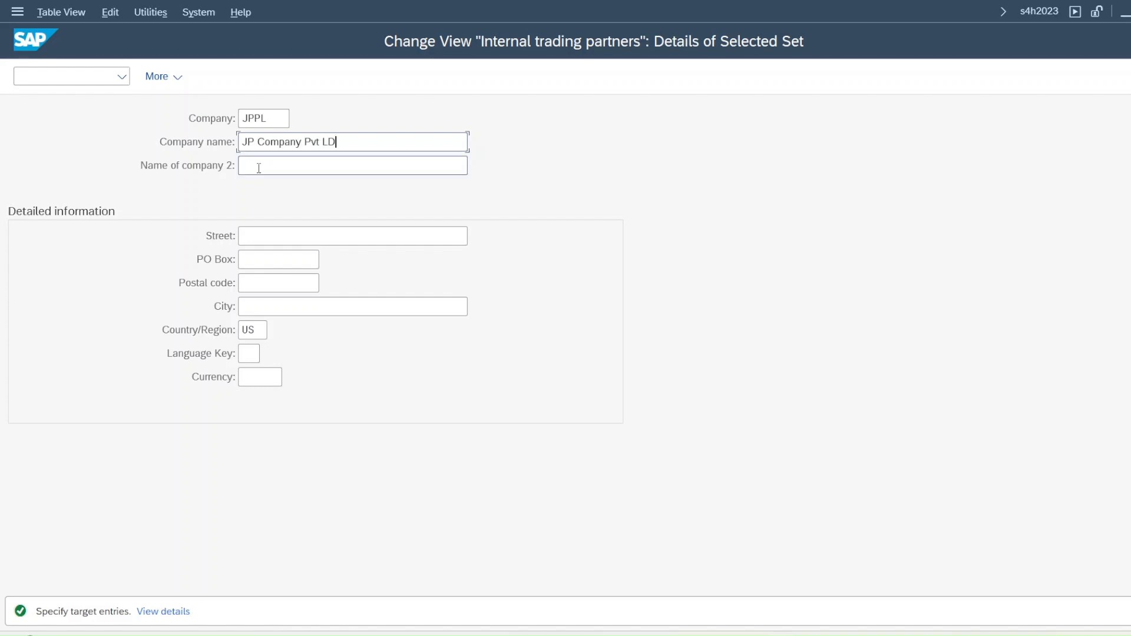
click(328, 142)
text(T)
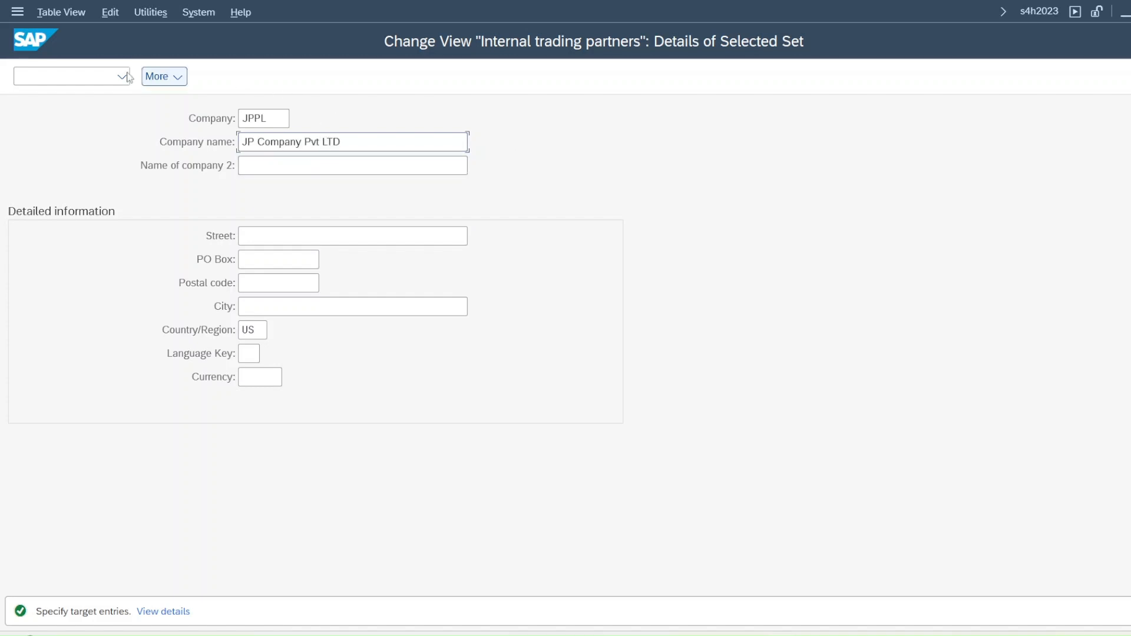
Step: Set the new company's city to Bhubaneswar, country/region to IN, currency to INR and language key to en
click(254, 239)
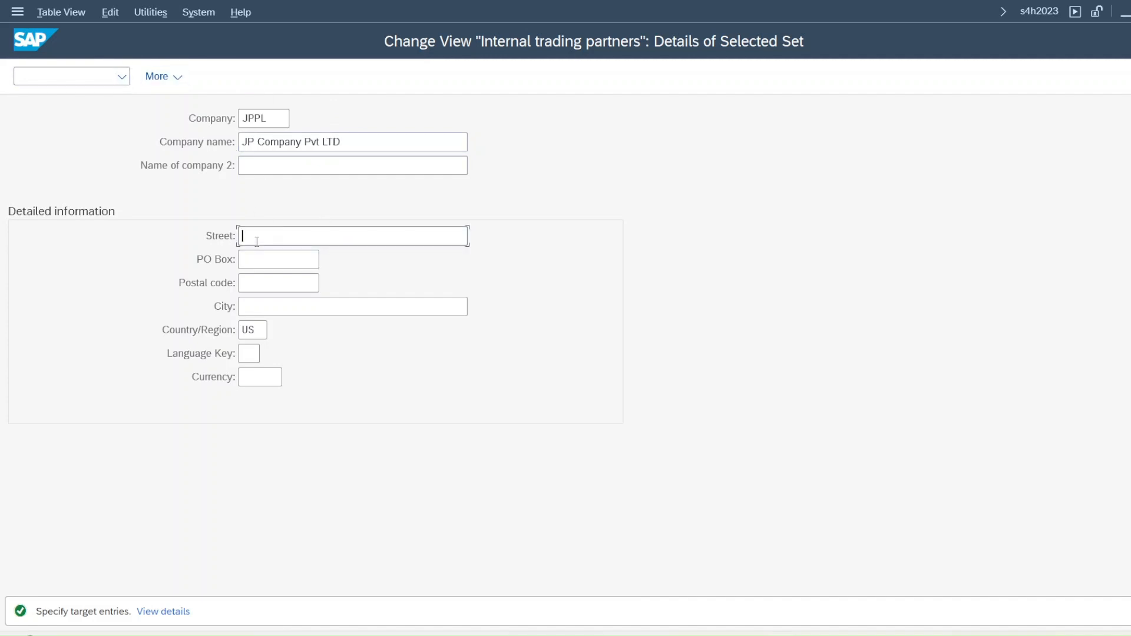
click(267, 308)
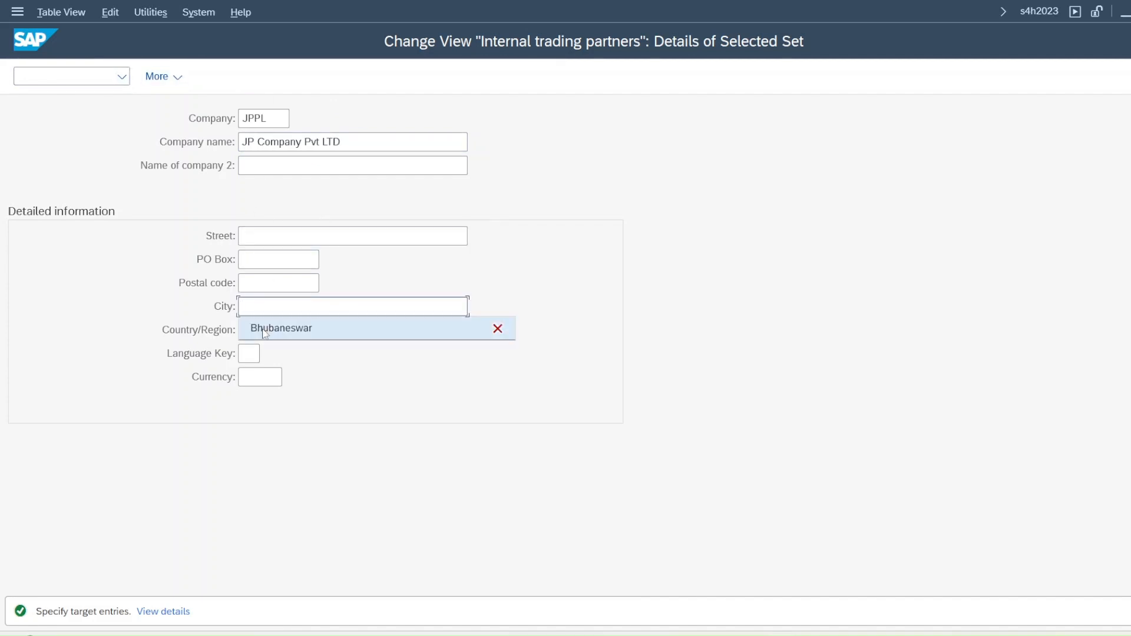
click(251, 328)
key(Tab)
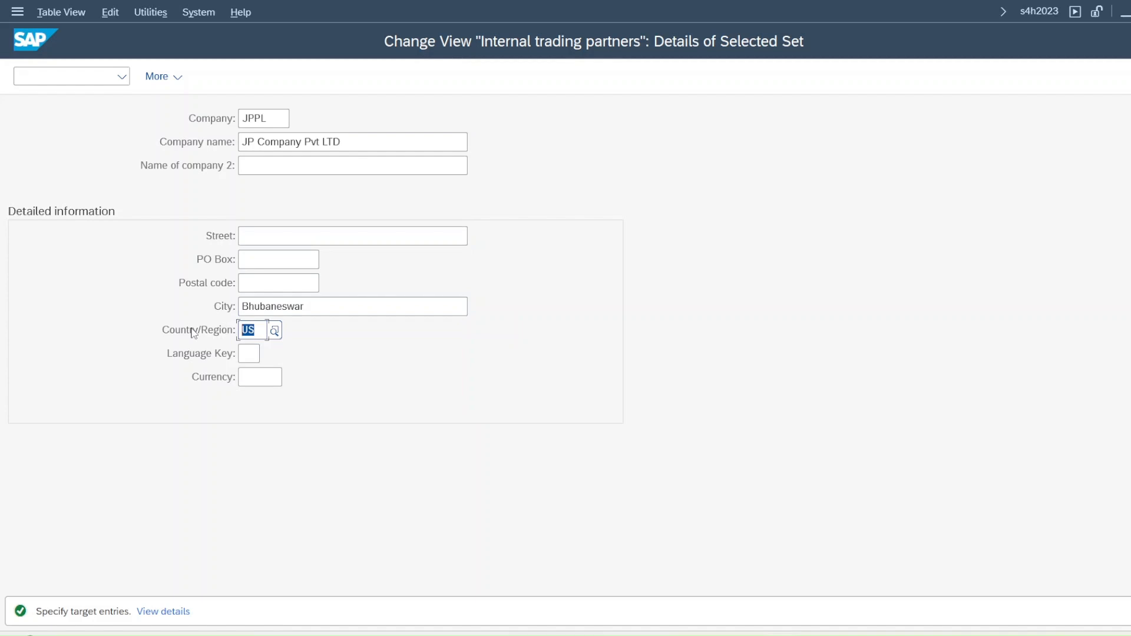
text(in)
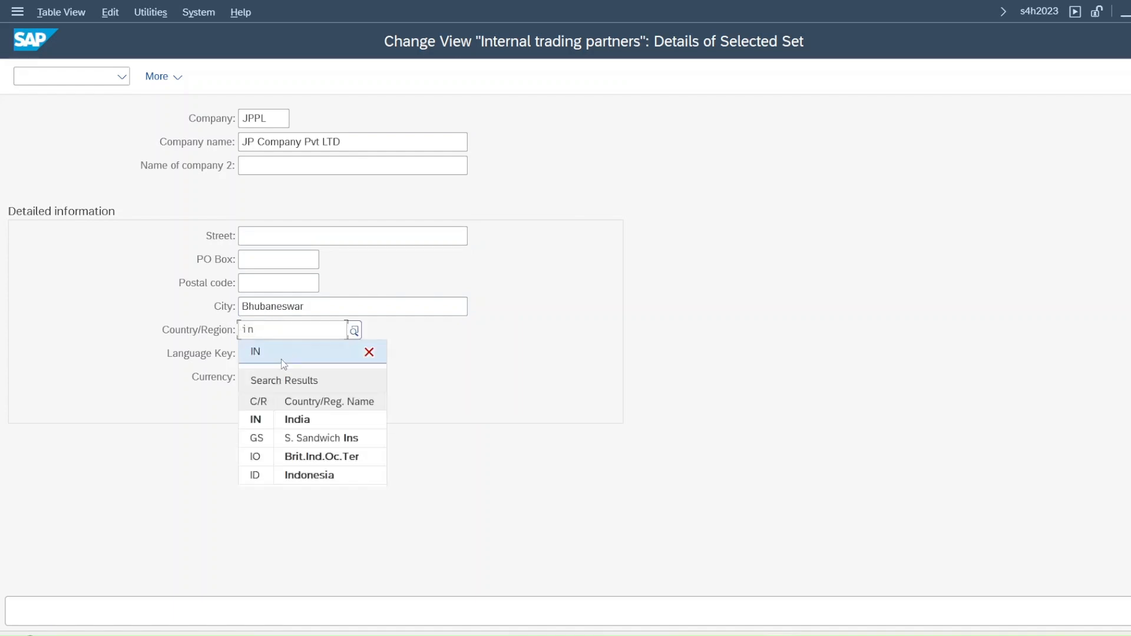
click(281, 361)
click(255, 357)
click(255, 377)
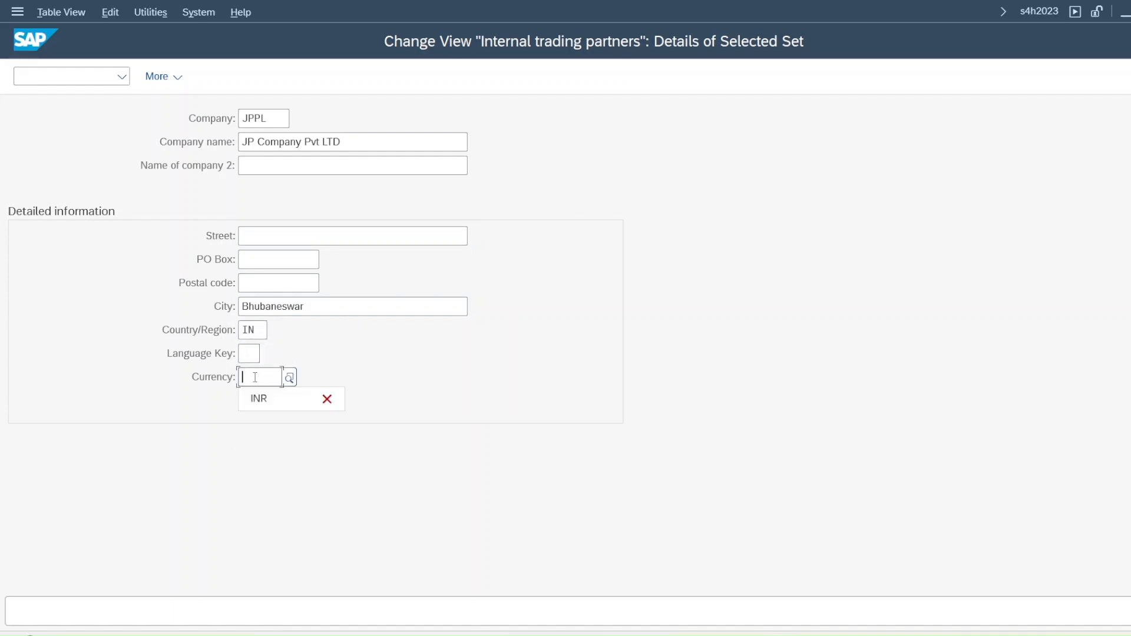
click(257, 399)
click(242, 357)
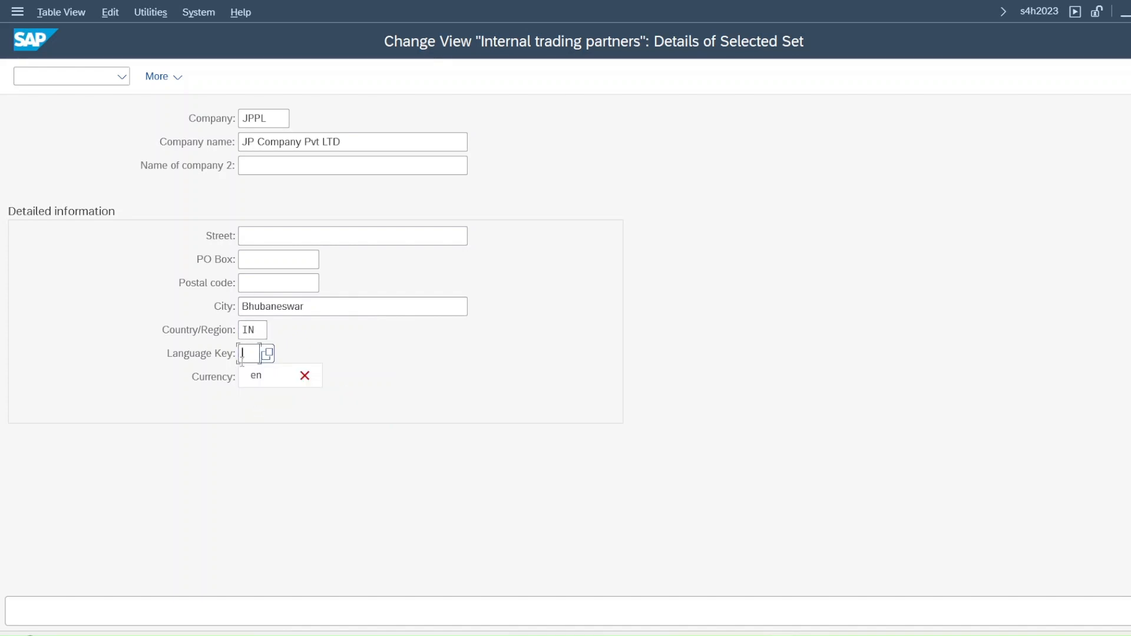
click(255, 375)
Step: Fill in the company's postal code and street, and confirm the copied company entry
click(247, 283)
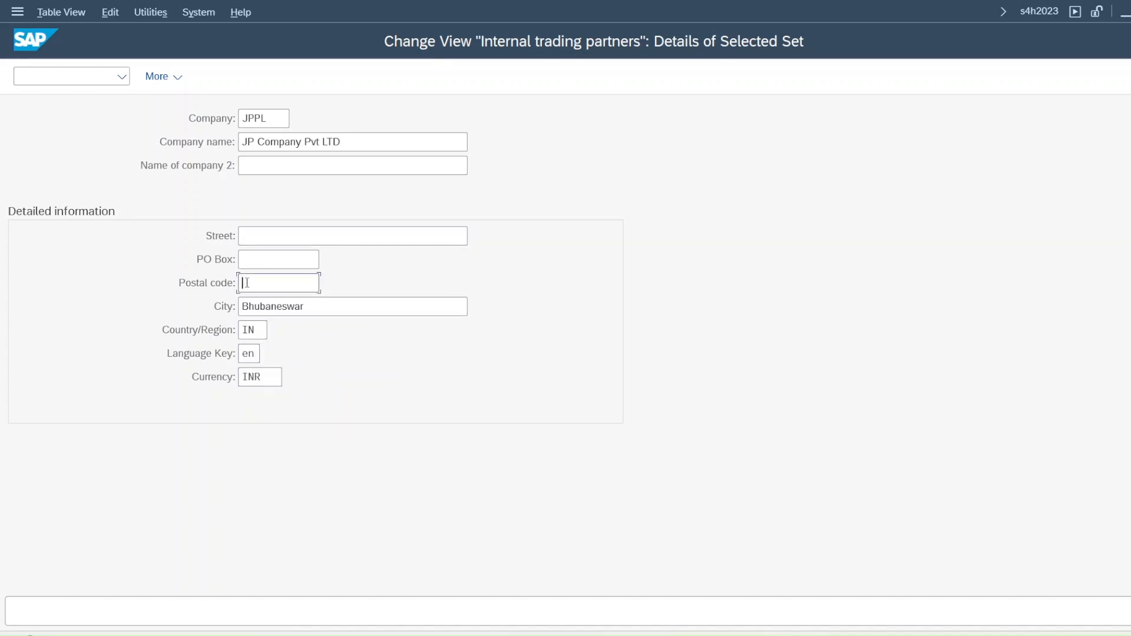
click(271, 306)
click(249, 238)
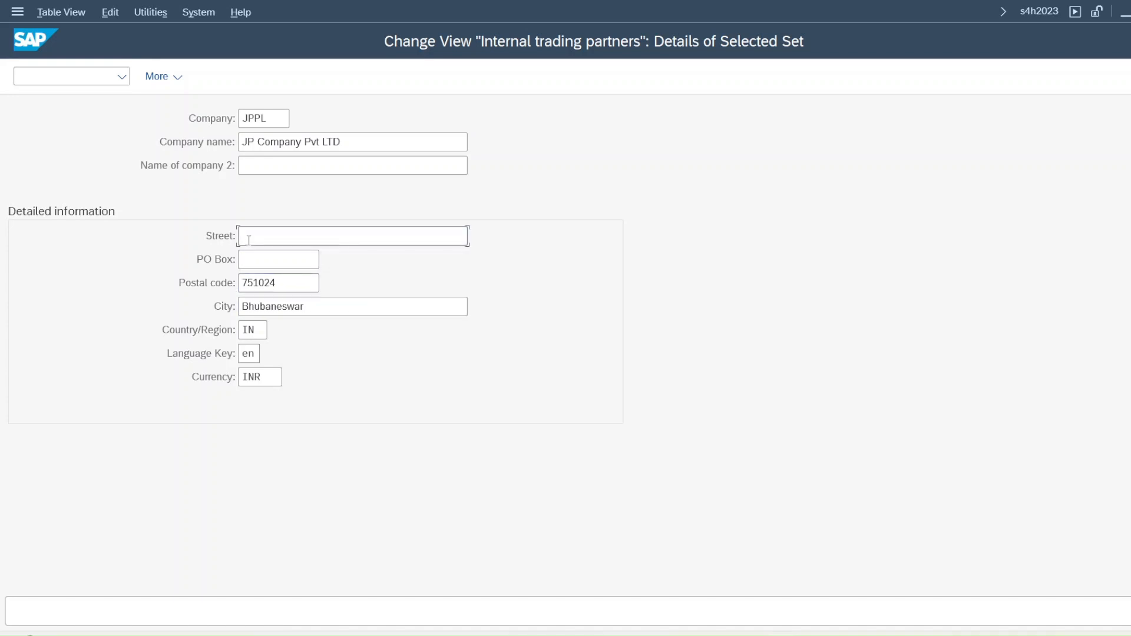
text(Hyderbad)
drag(312, 237, 97, 229)
text(Chn)
key(BackSpace)
text(andra Sekharpur)
click(285, 235)
key(BackSpace)
key(Return)
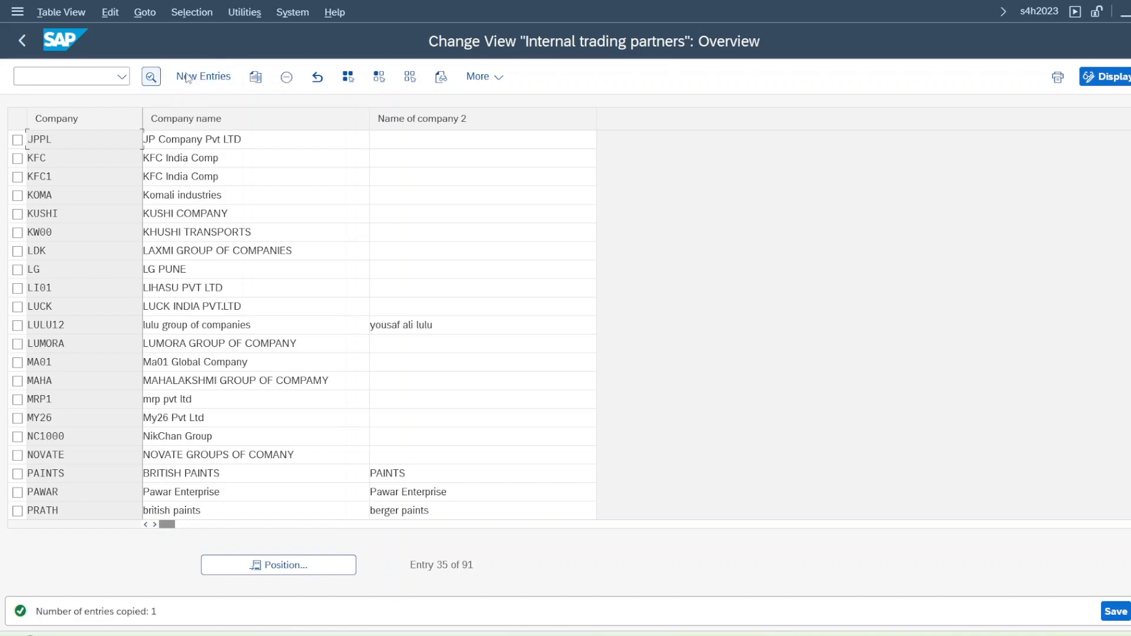
Step: Save the company entry under a new customizing request with the short description JP Company Setup
click(1122, 613)
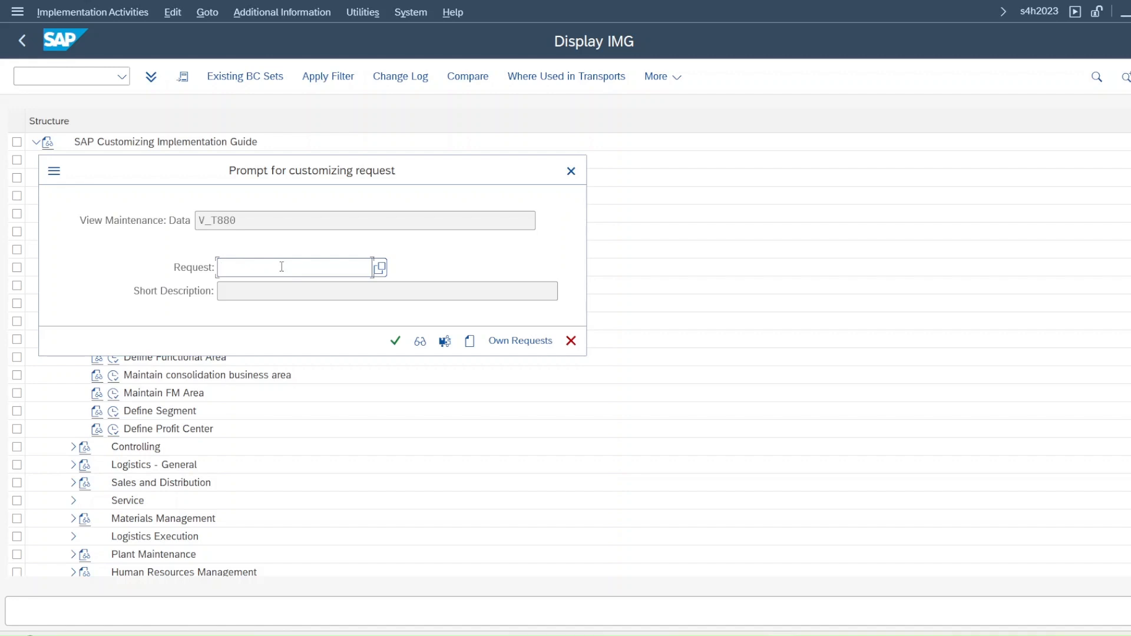
click(470, 341)
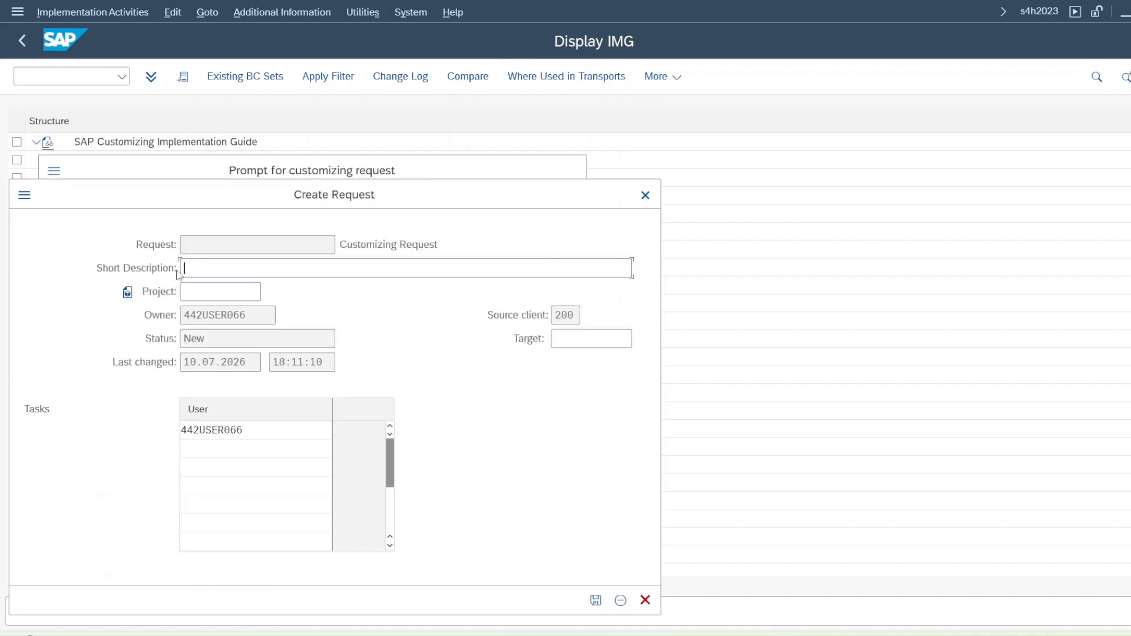
text(JP Company Setup)
click(216, 291)
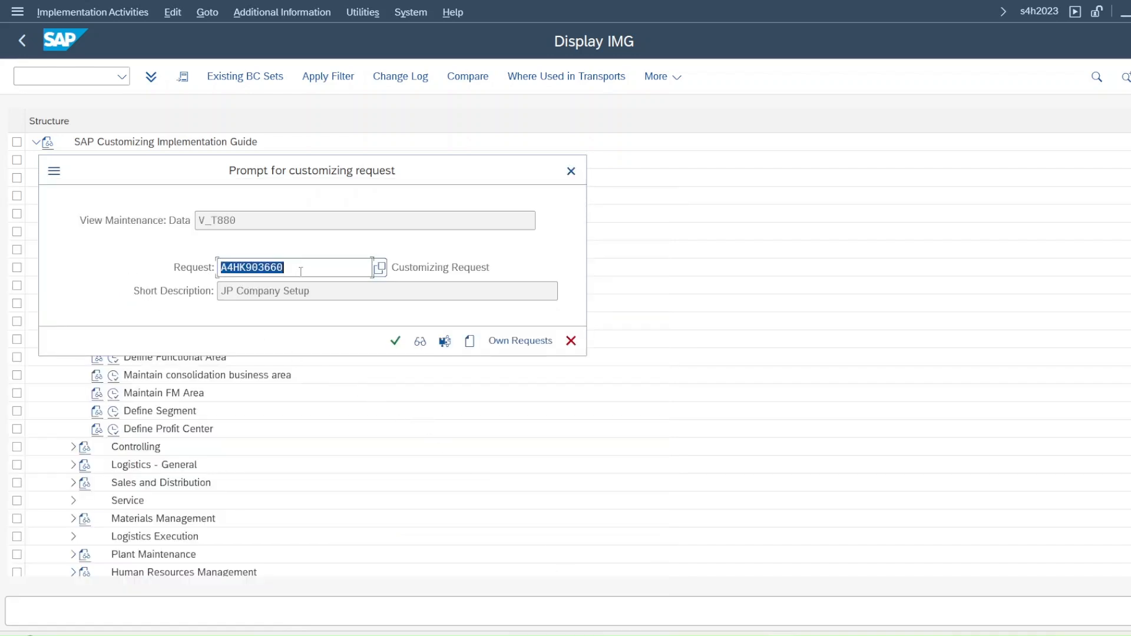
drag(300, 271, 198, 271)
click(198, 271)
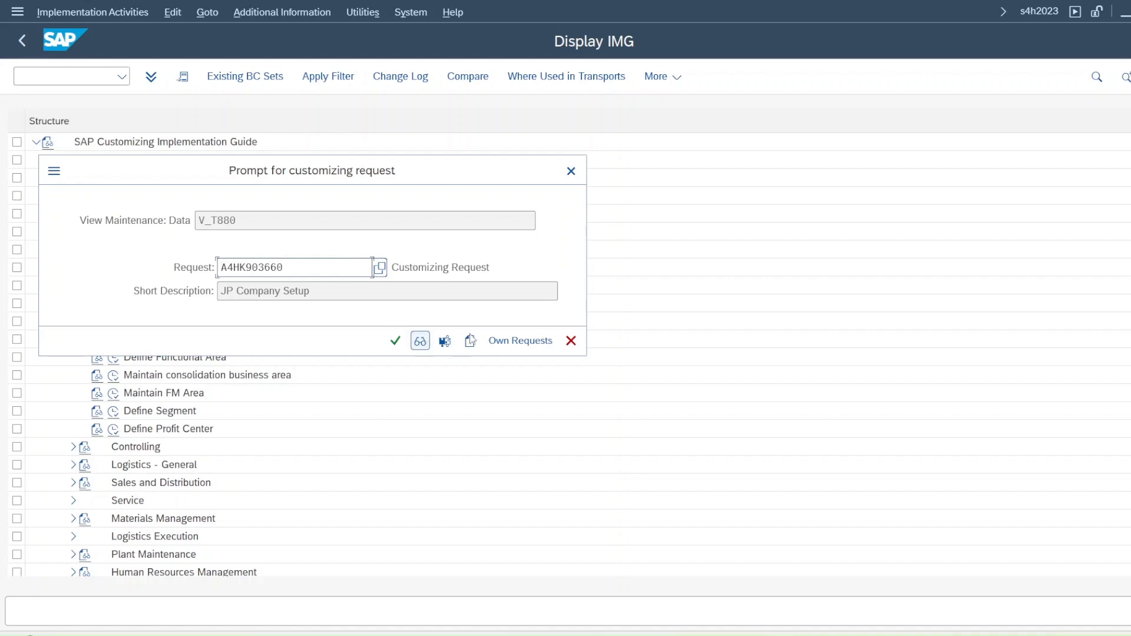
click(395, 342)
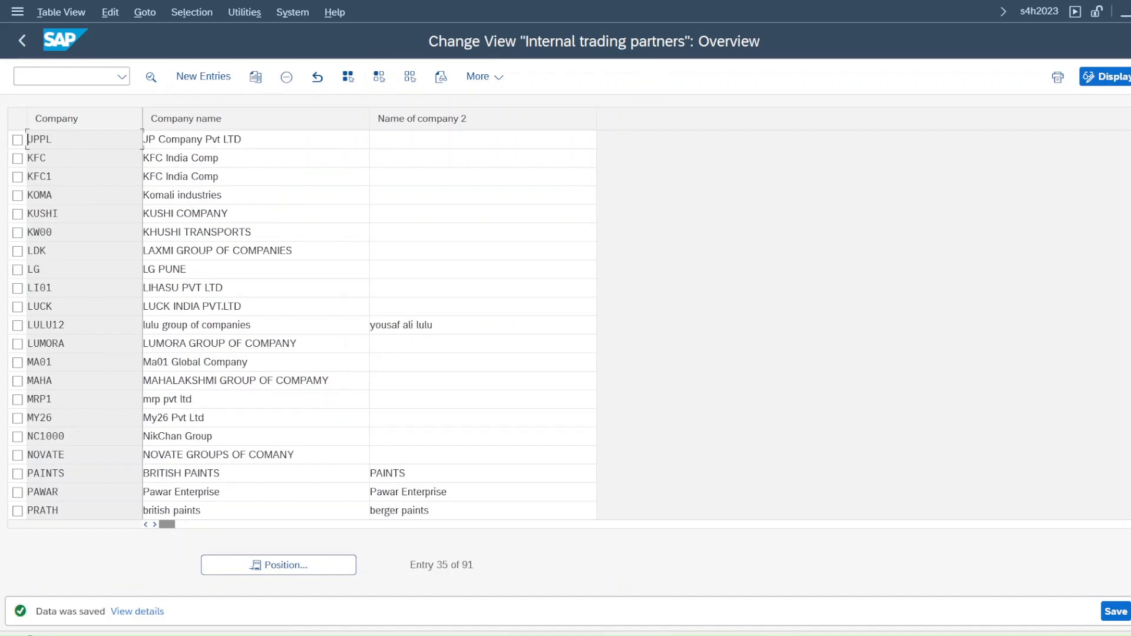
Step: Leave the company overview, open the activity for copying, deleting and checking company codes, and return to its activity selection
click(1130, 76)
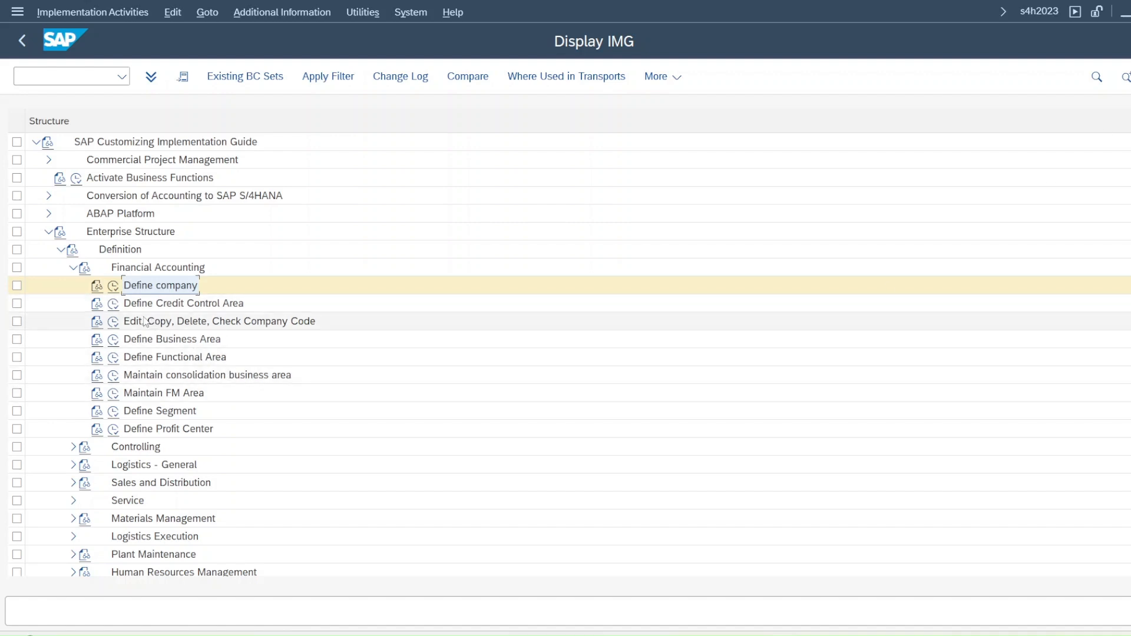
click(113, 321)
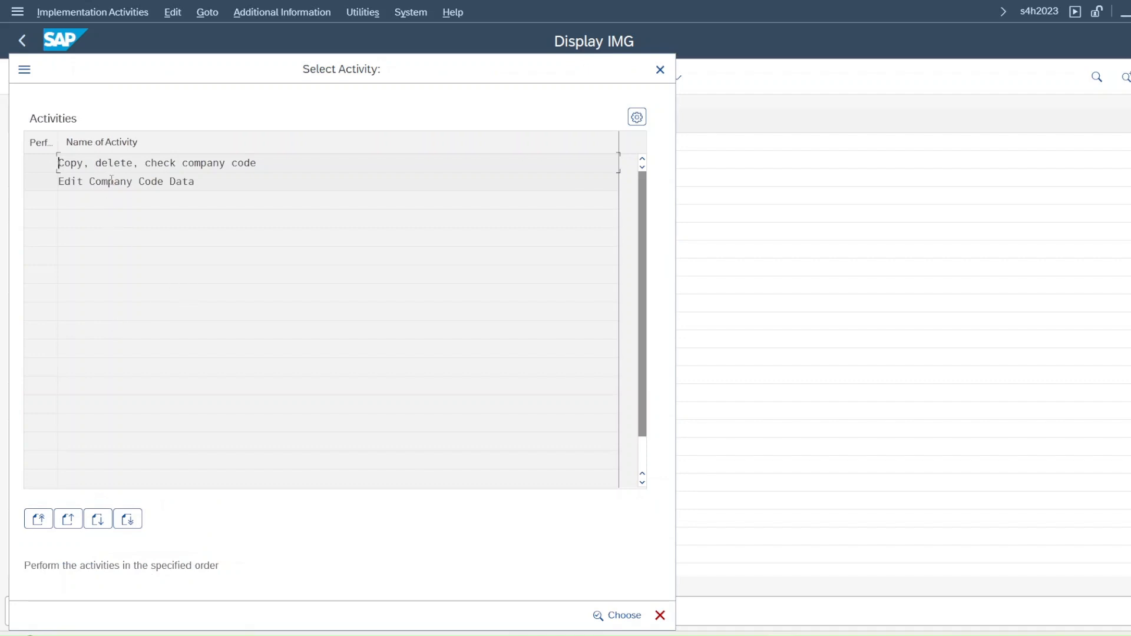
double_click(112, 160)
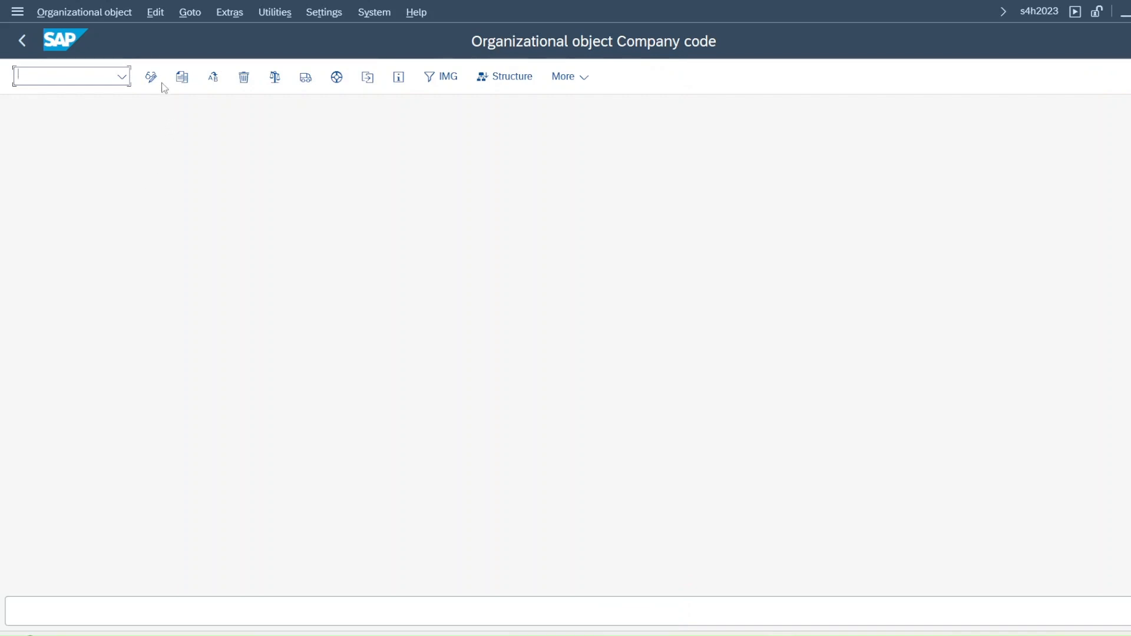
click(182, 77)
key(F3)
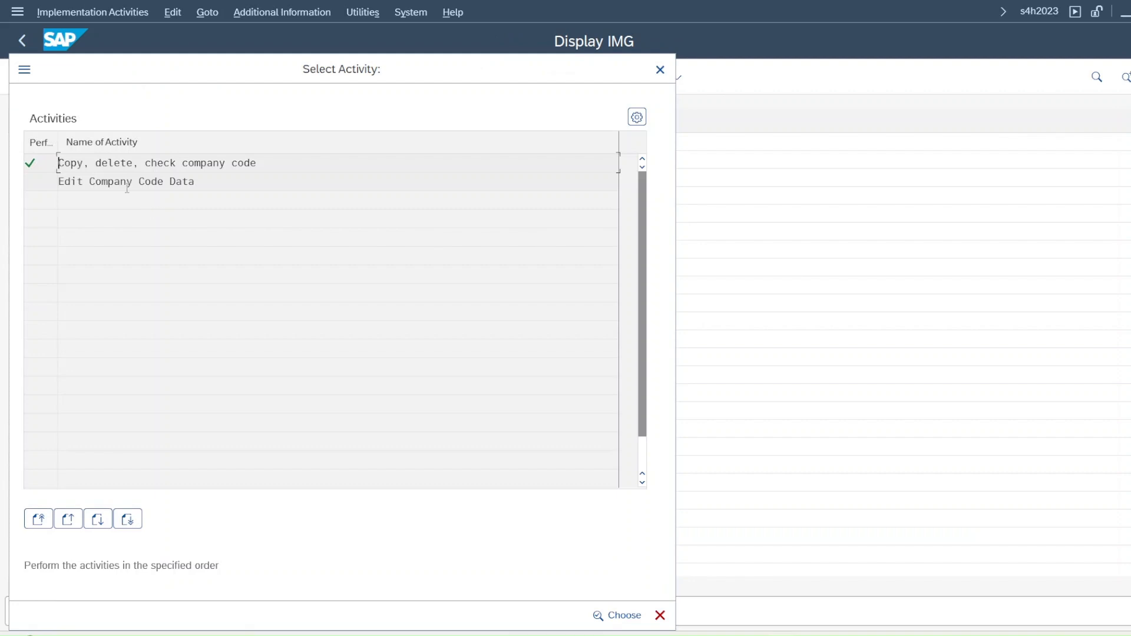
Step: Open Edit Company Code Data in display mode, try to switch it to editing, and return to the IMG structure
double_click(127, 184)
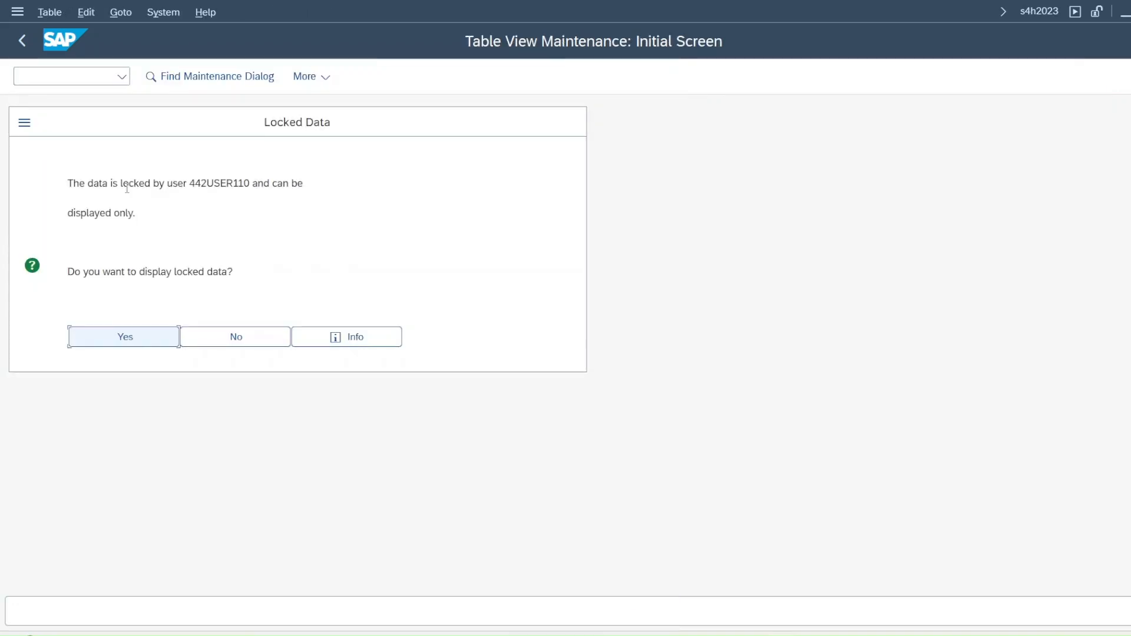
click(149, 336)
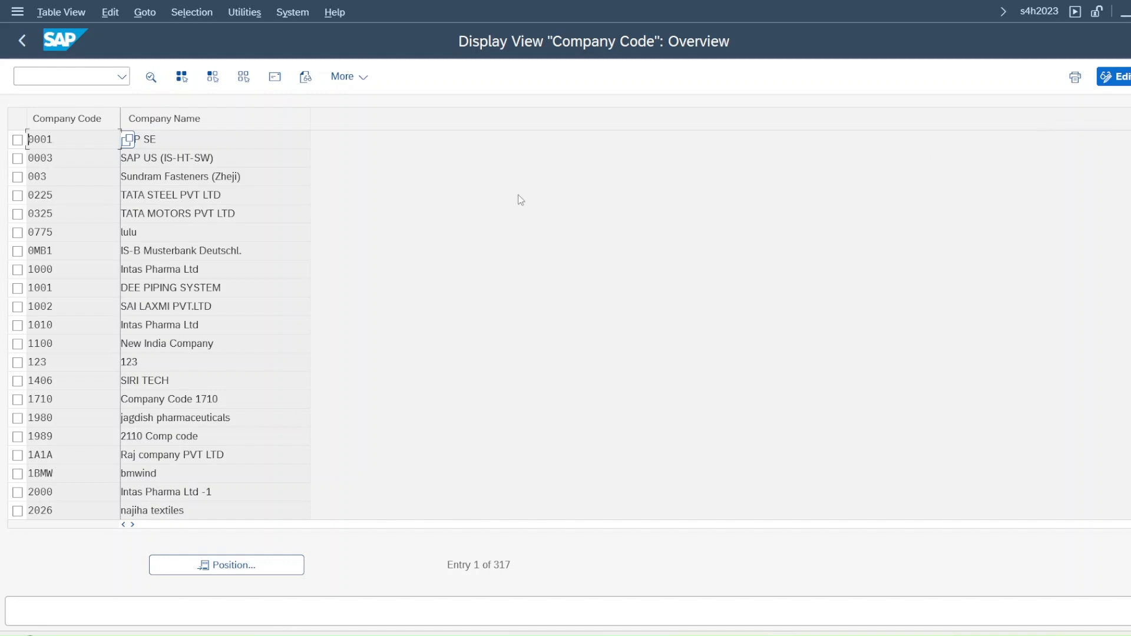
click(1114, 76)
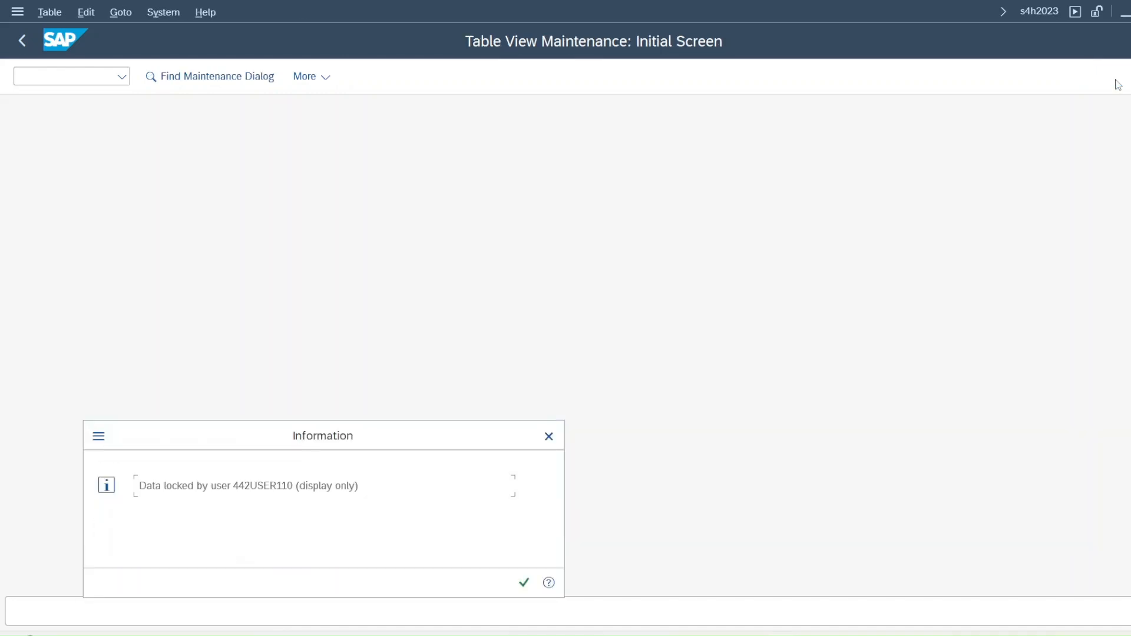
click(524, 583)
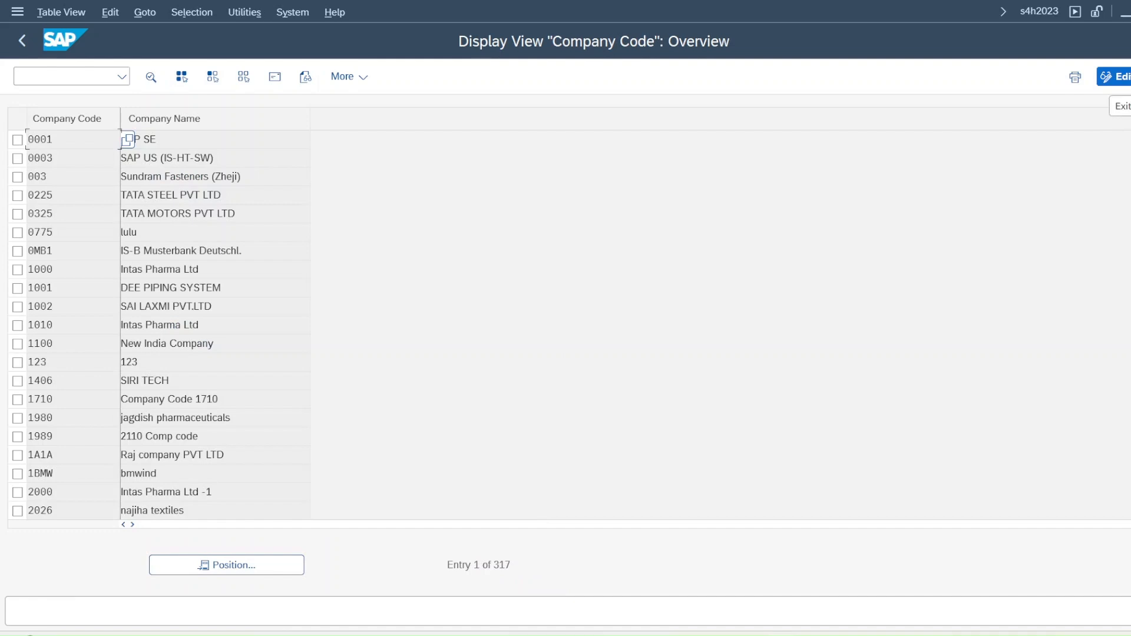
click(1129, 77)
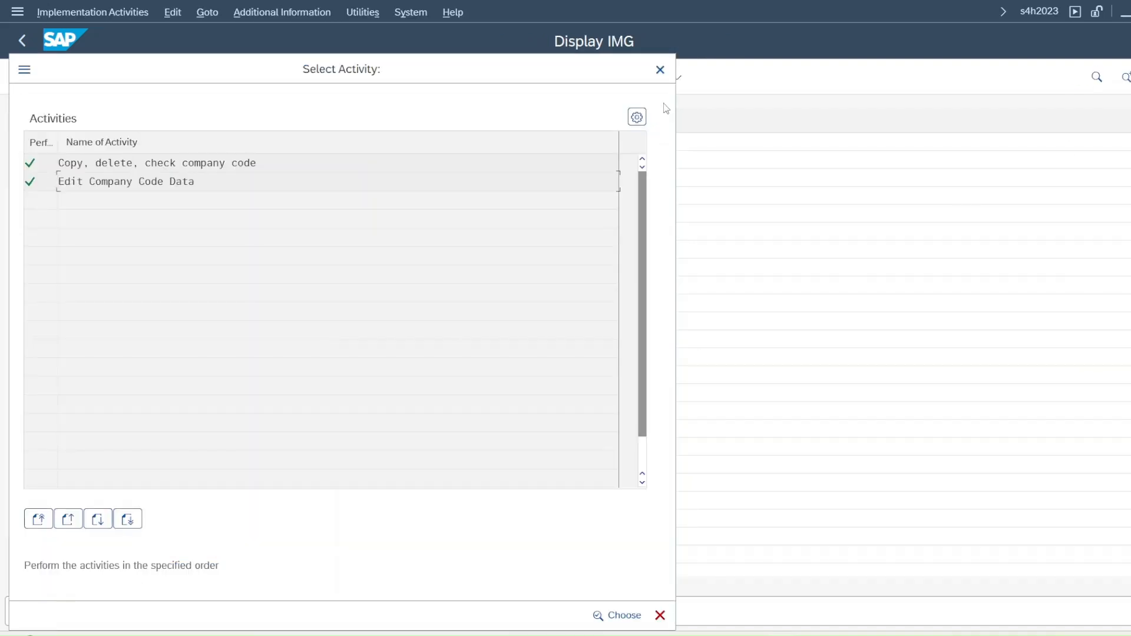
click(660, 70)
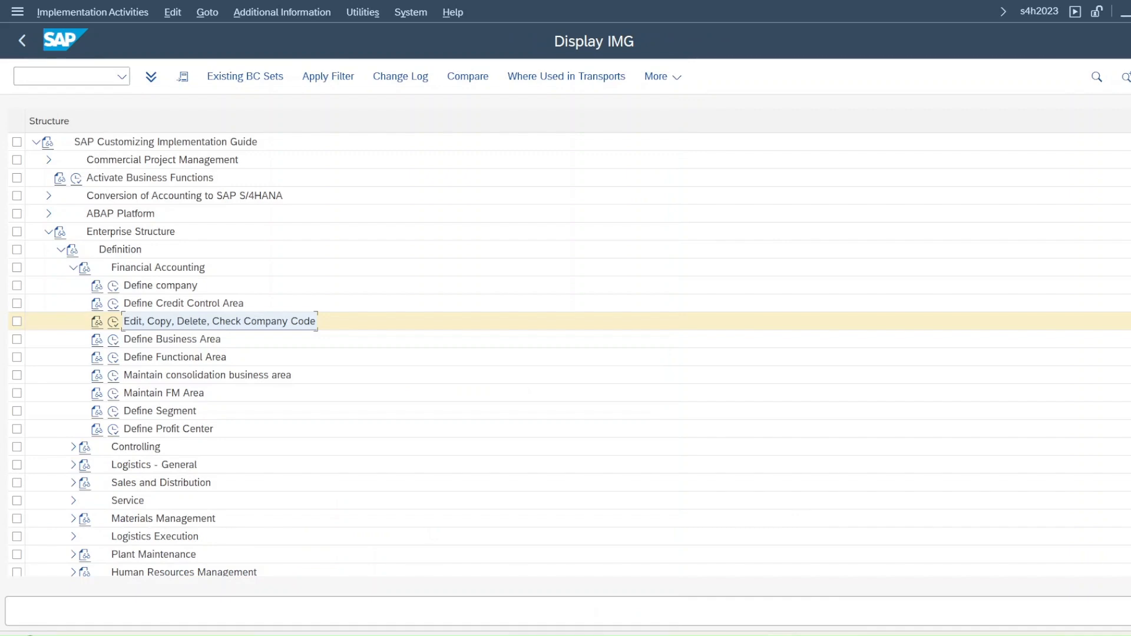
click(782, 635)
click(801, 575)
click(846, 635)
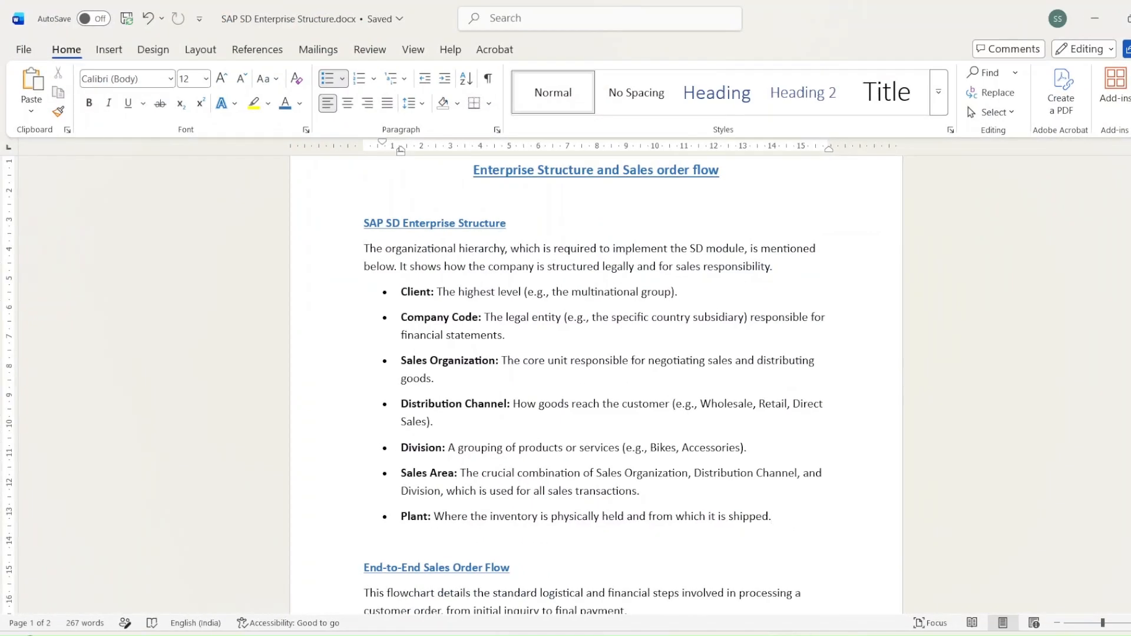
click(850, 635)
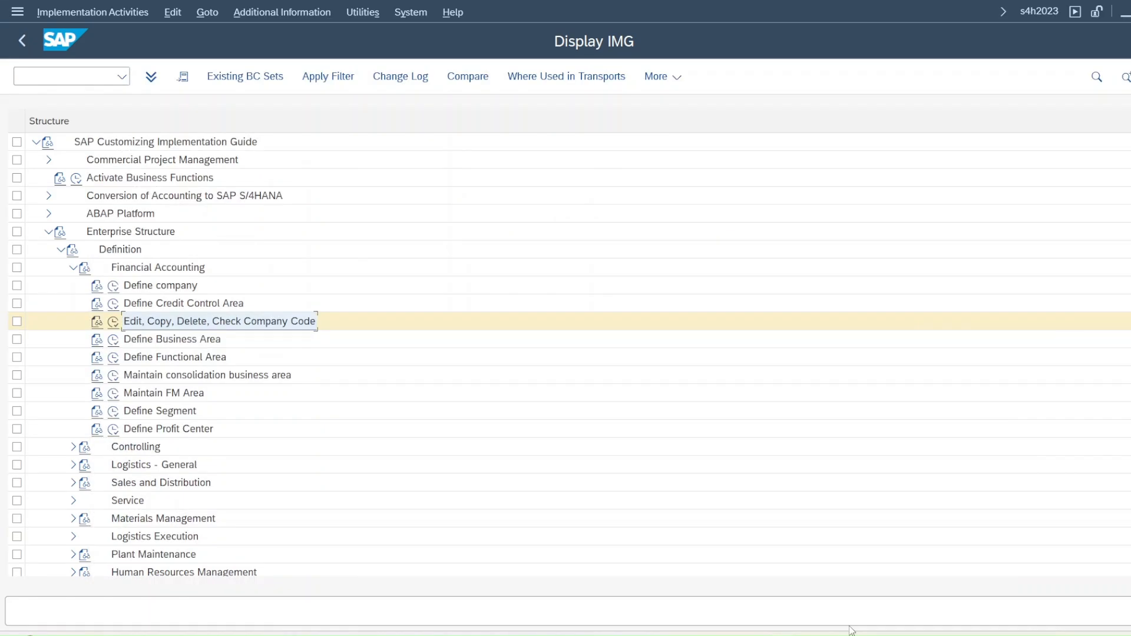
Step: Open the Define Sales Organization activity under Sales and Distribution in the enterprise structure definition
click(73, 268)
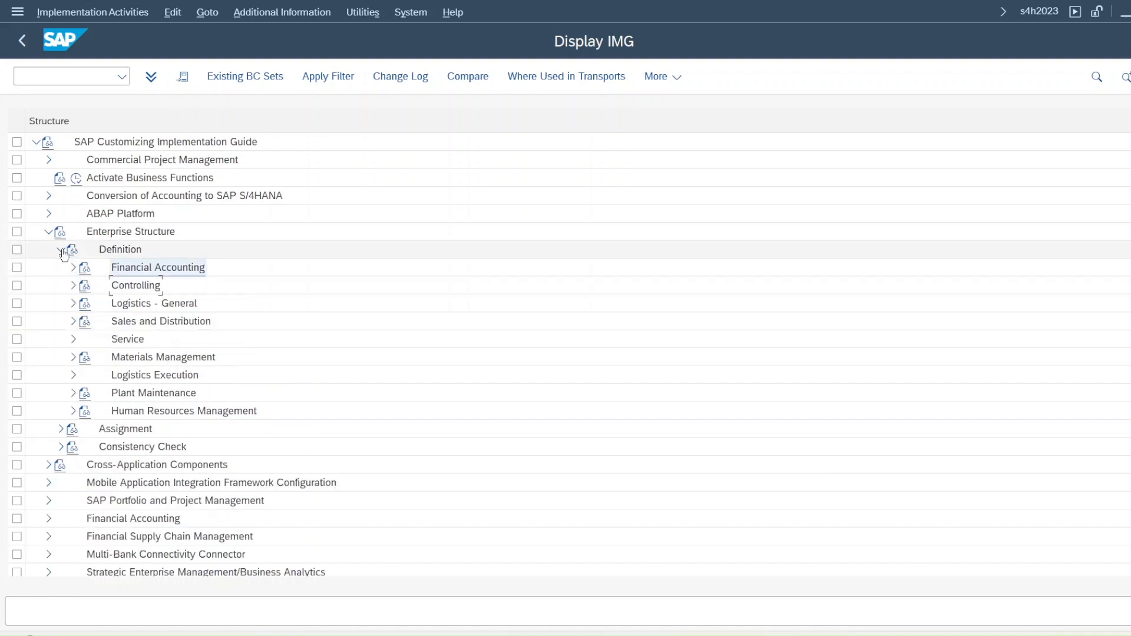
click(73, 321)
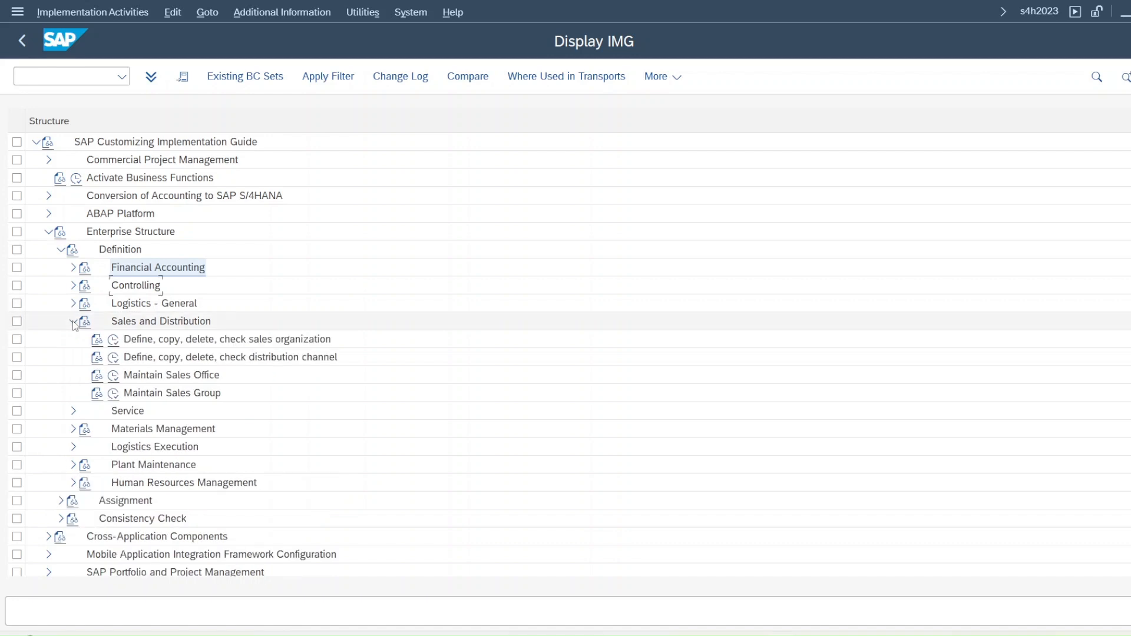
click(113, 340)
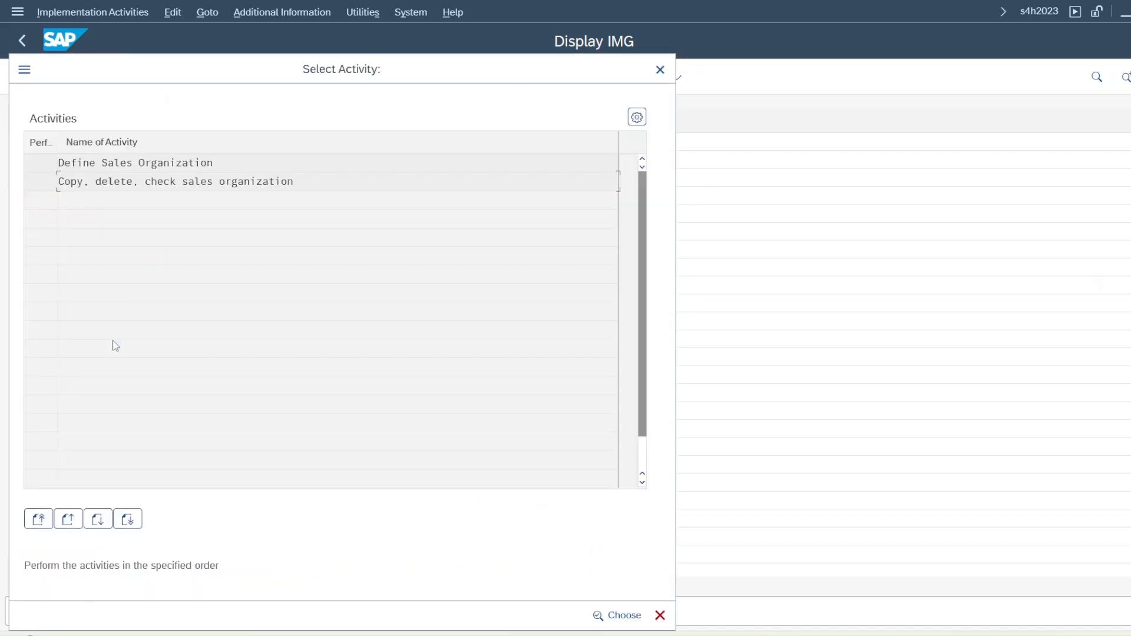
double_click(104, 165)
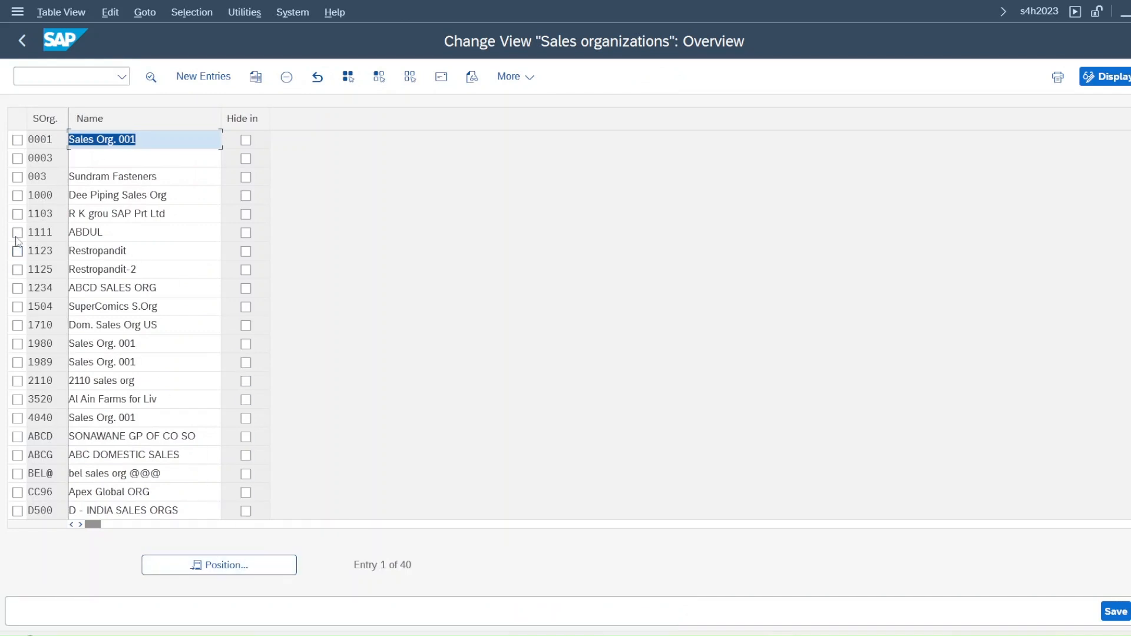
Step: Copy sales organization 0001 as JP00 with the name JP Sales Org. 01
click(18, 140)
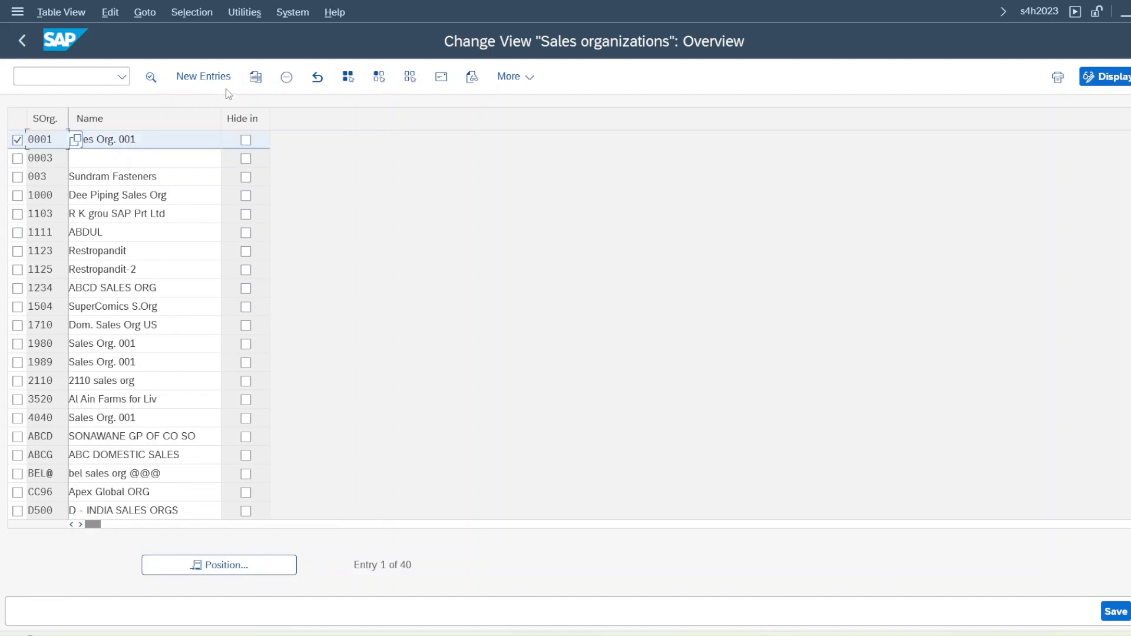
click(256, 77)
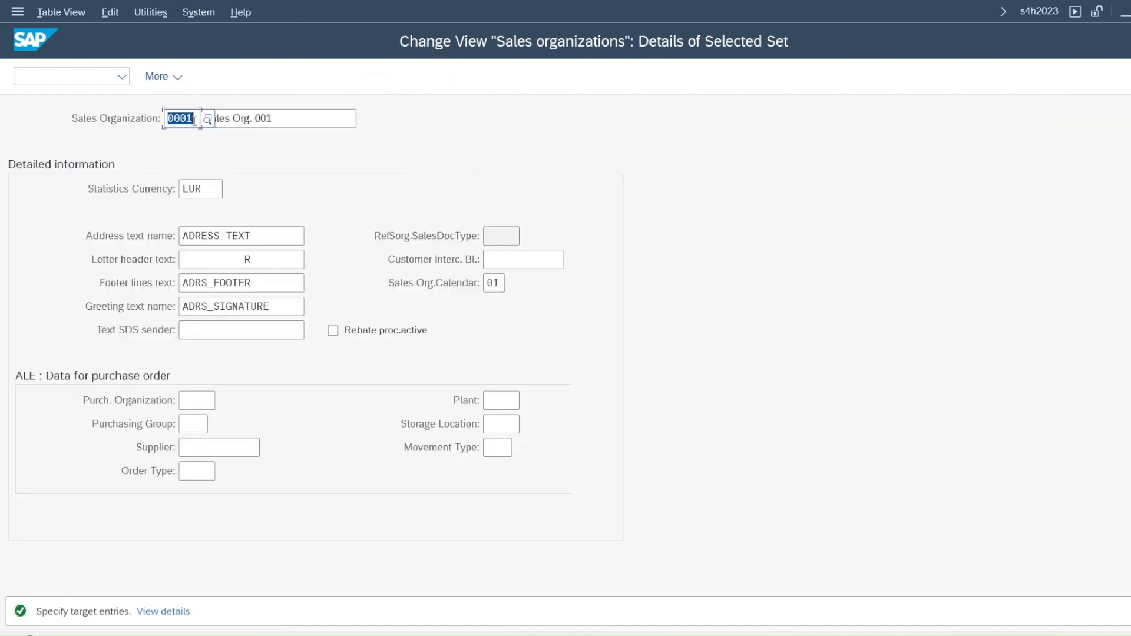
text(JP)
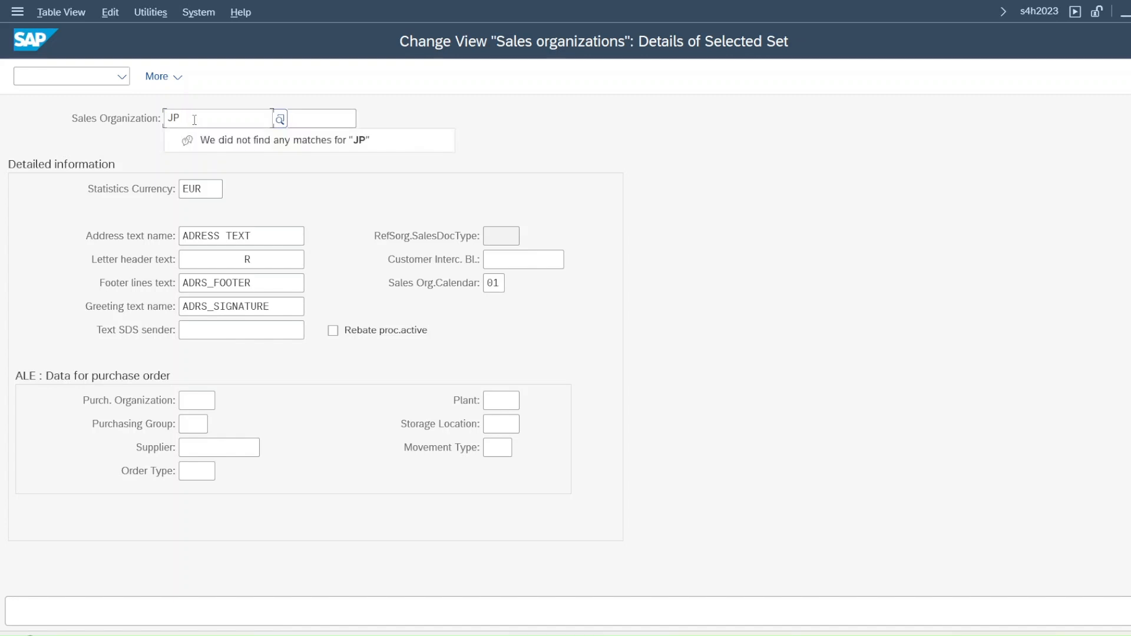
text(00)
key(Tab)
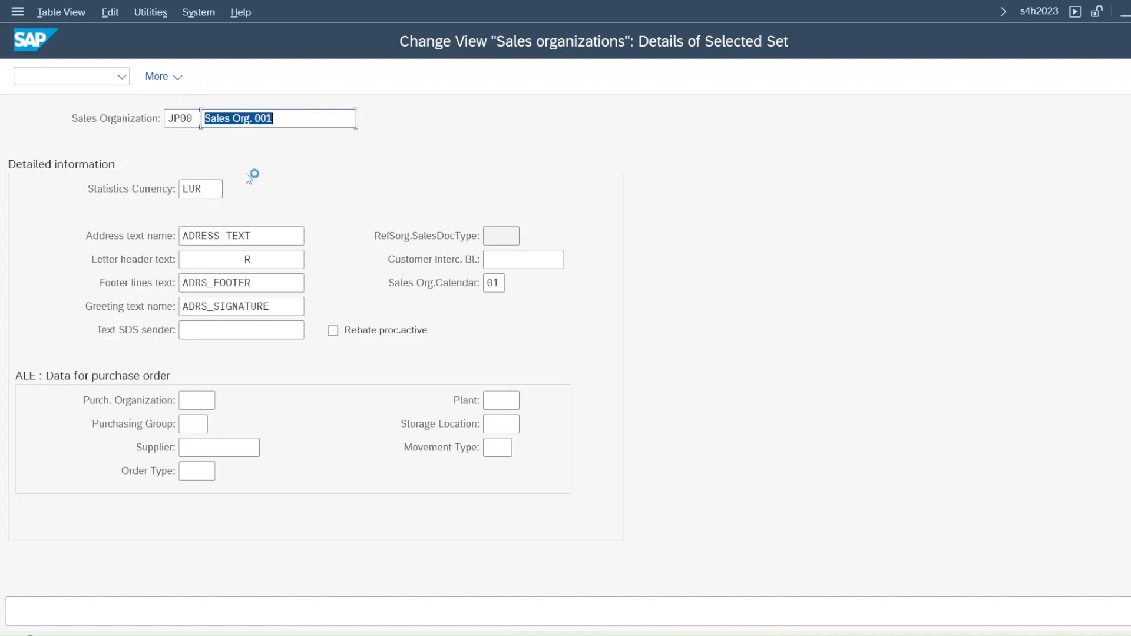
click(207, 119)
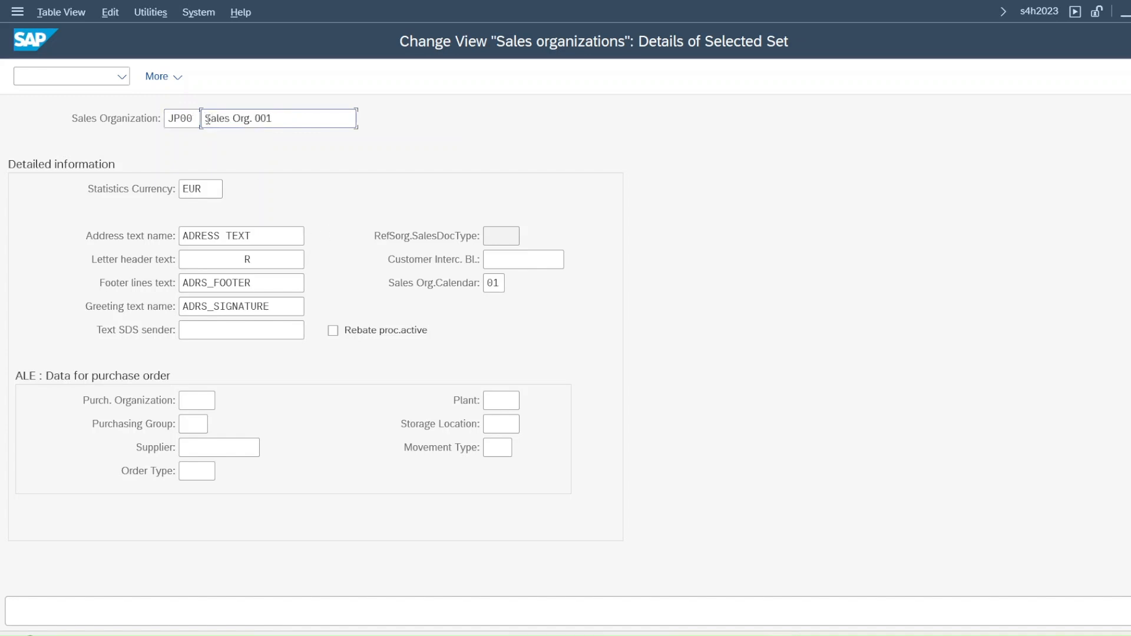
text(JP)
click(276, 117)
key(BackSpace)
key(Tab)
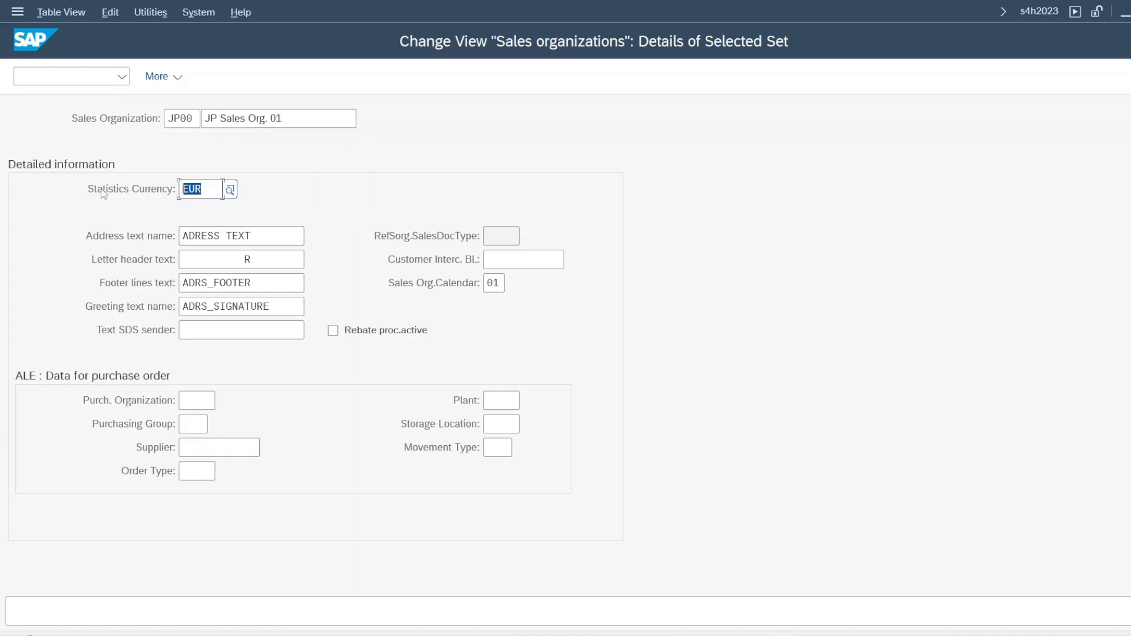
Step: Set the statistics currency of sales organization JP00 to INR and confirm the copied entry
text(INR)
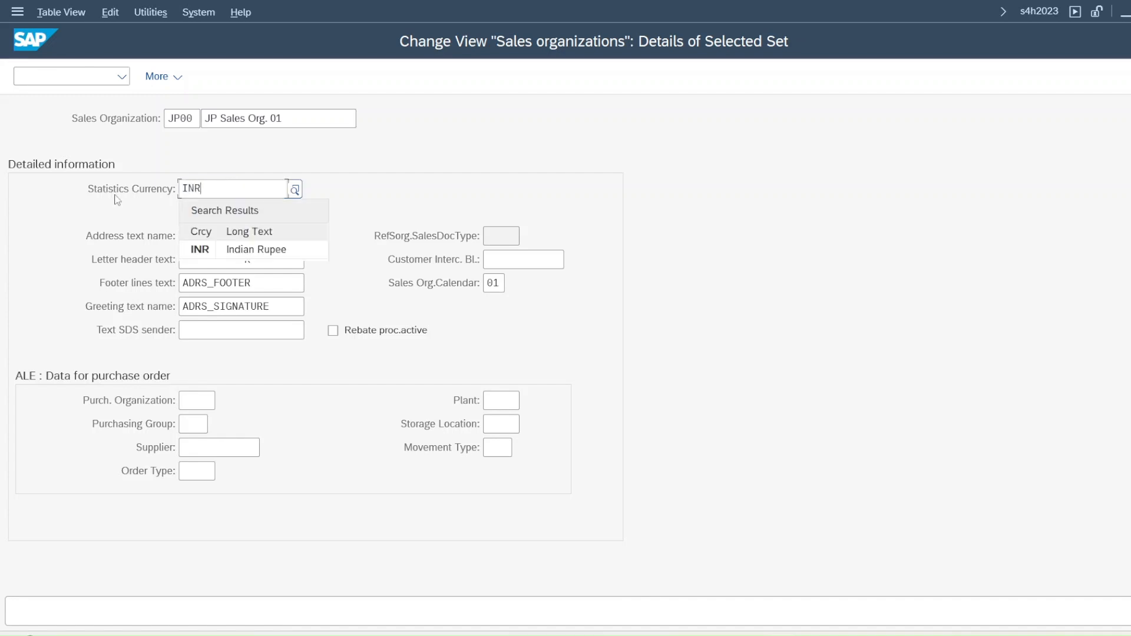
click(386, 303)
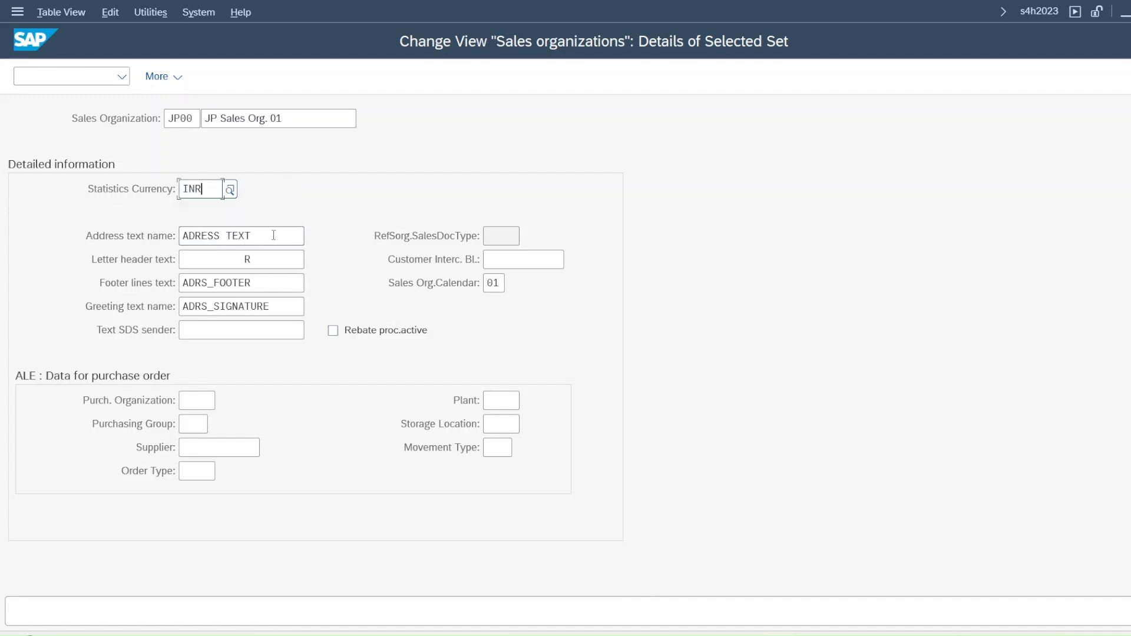
key(Tab)
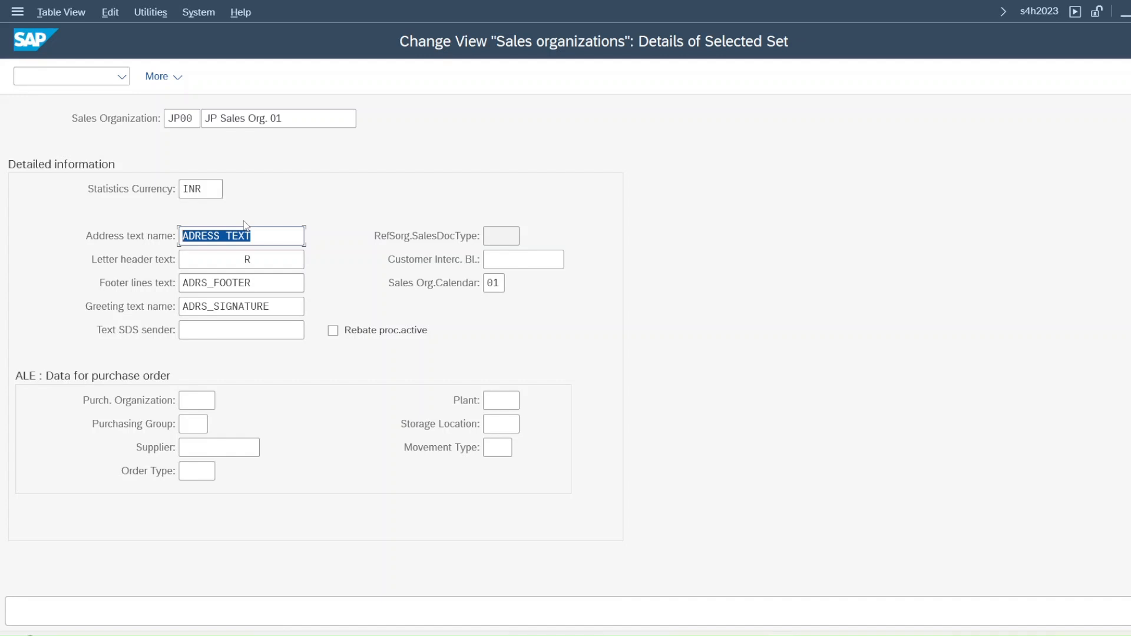
text(Bh)
key(ctrl+z)
click(248, 259)
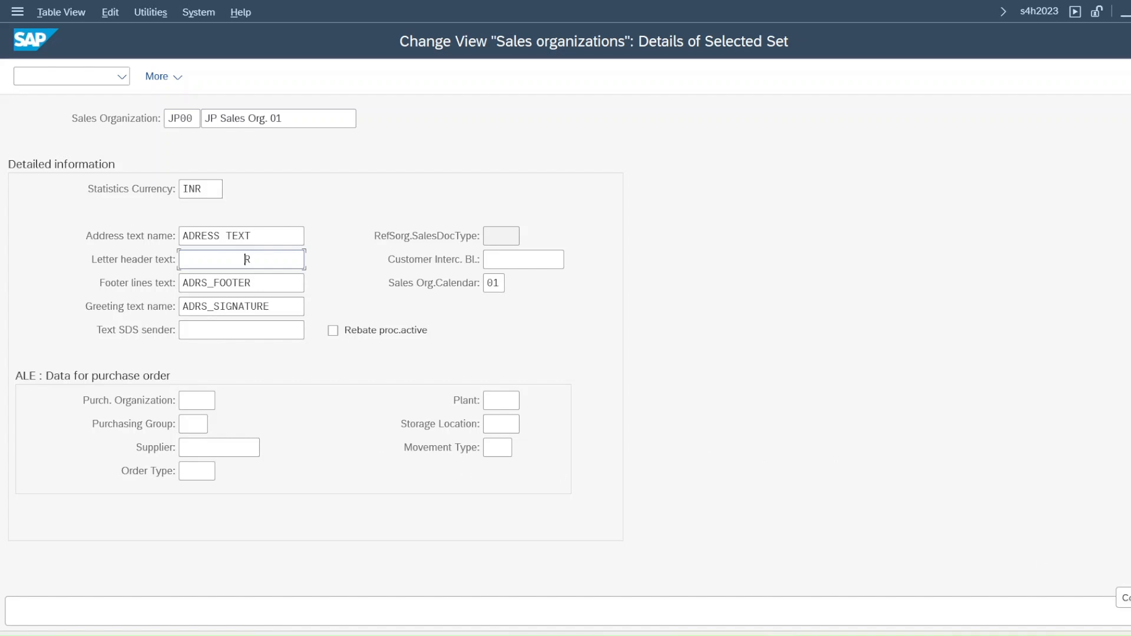
key(Return)
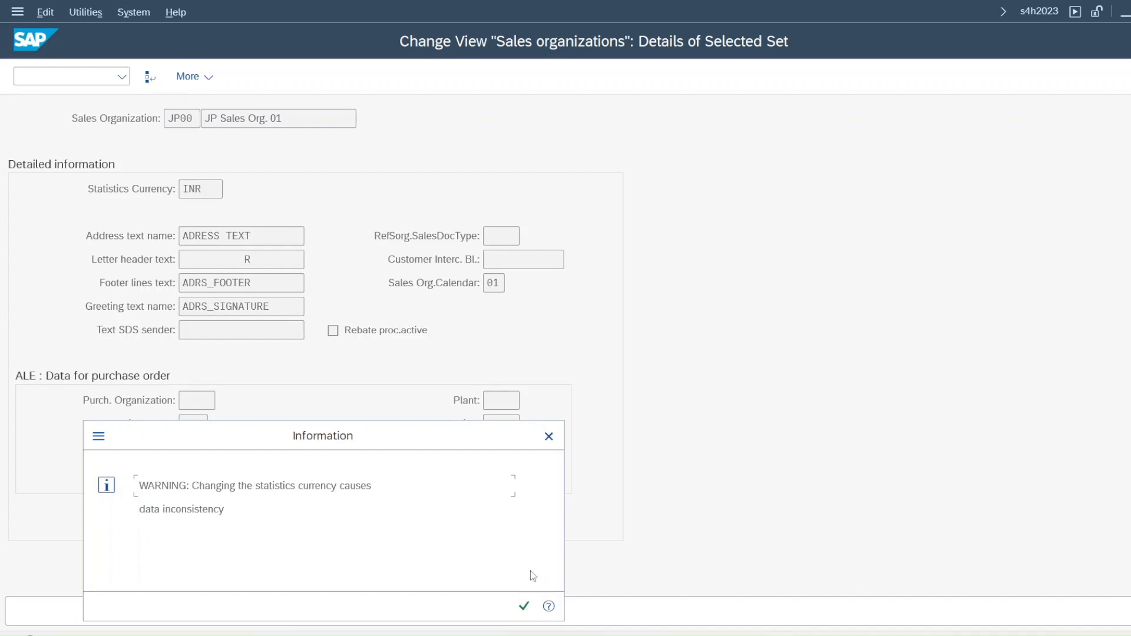
click(524, 607)
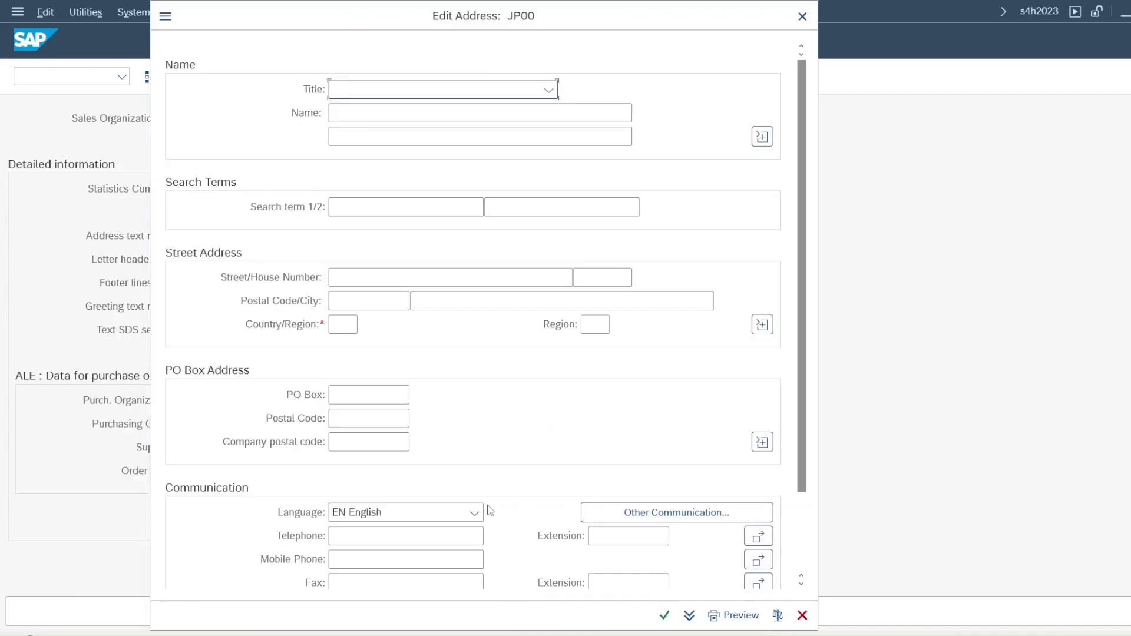
Step: Set the title to Company and the name to JP Sales Org 01 in the address of sales organization JP00
click(345, 90)
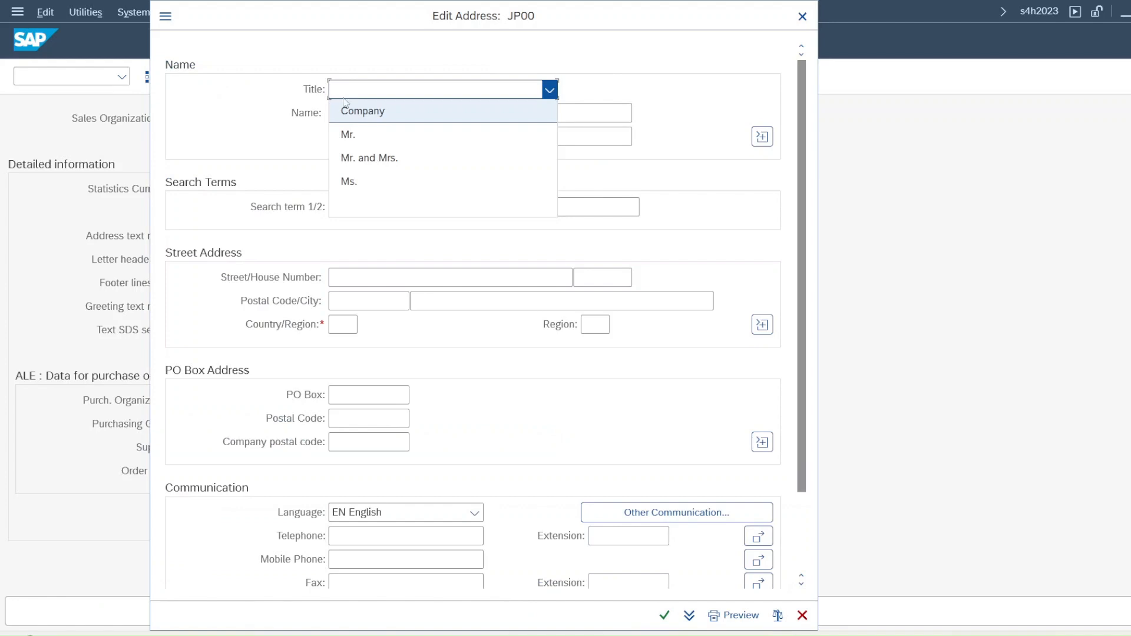
click(347, 109)
click(342, 115)
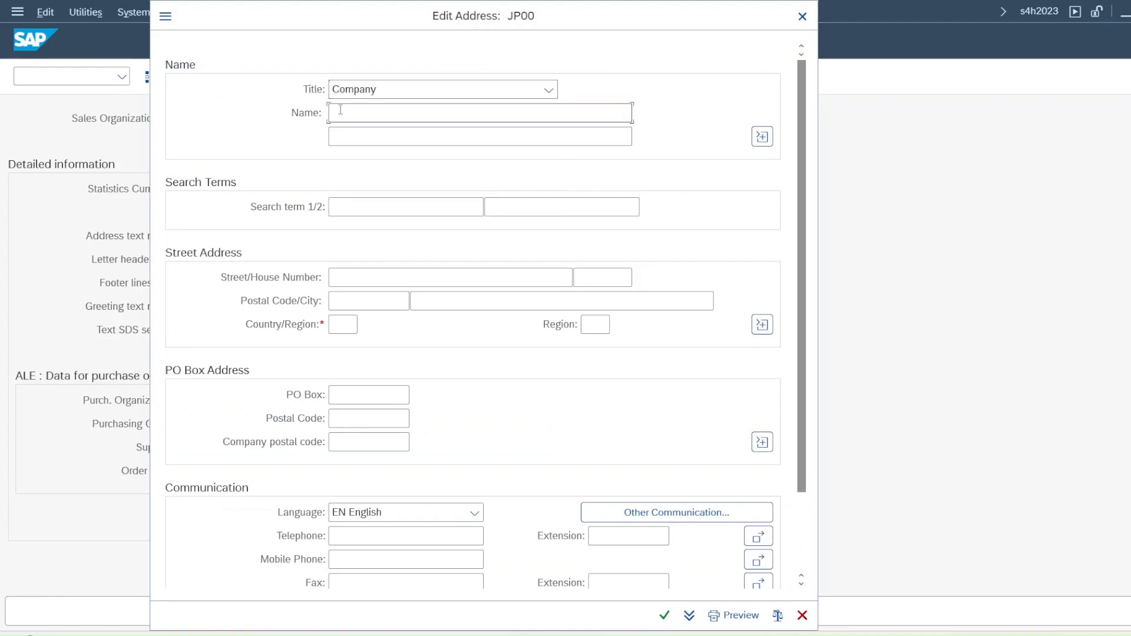
text(JP Sales Org 01)
drag(442, 116, 2, 75)
key(ctrl+c)
Step: Fill in the street, postal code and city in the address of sales organization JP00
click(346, 277)
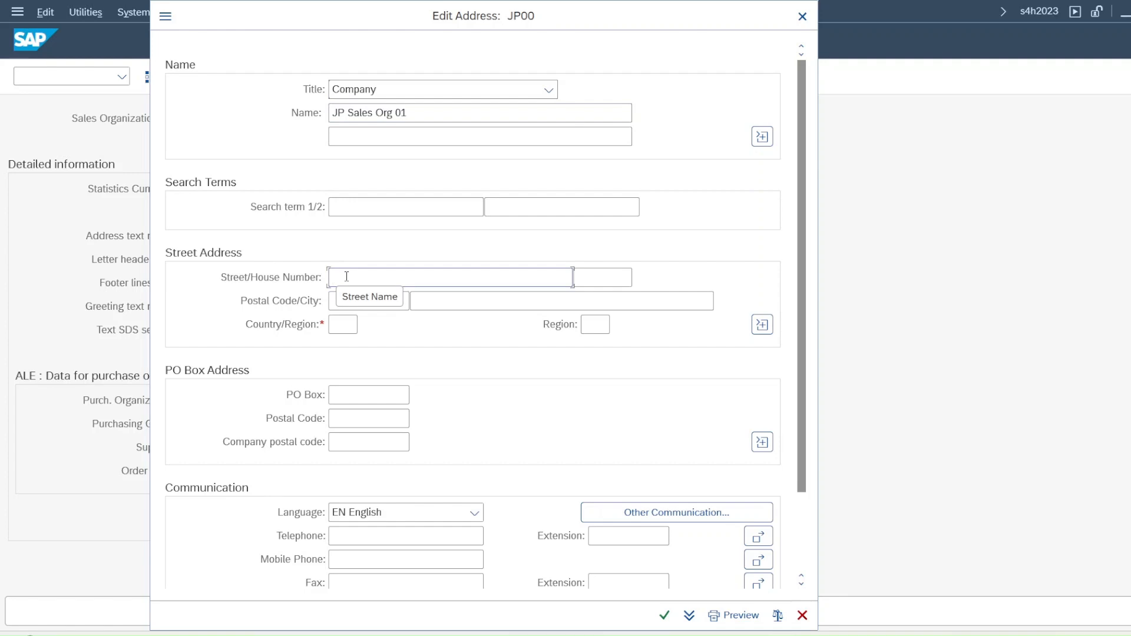
text(RX)
click(361, 300)
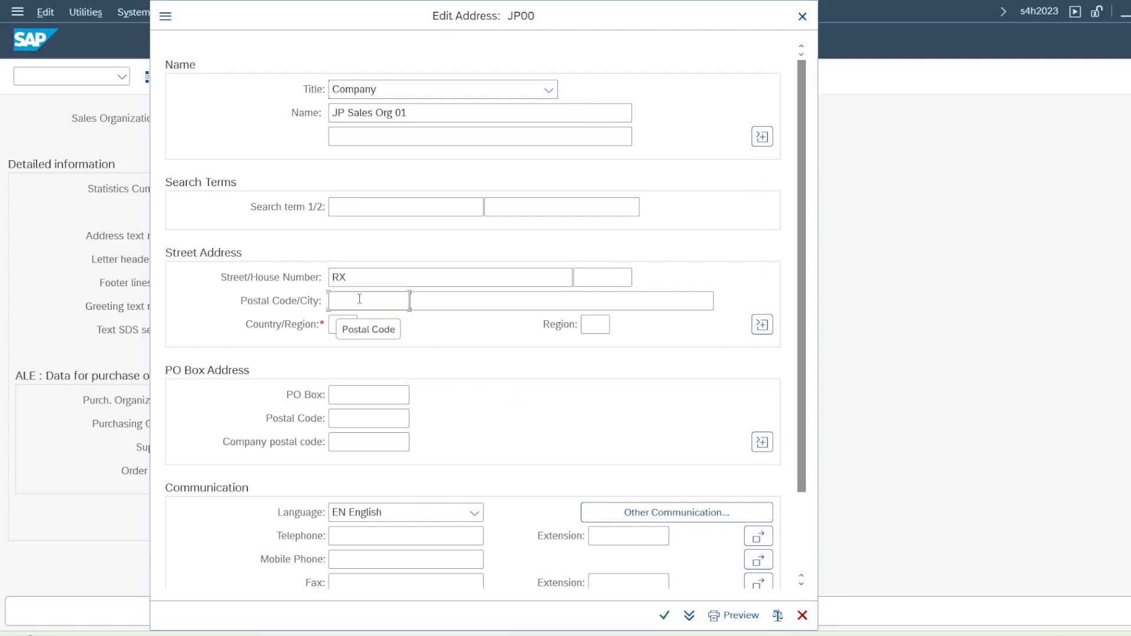
text(751024)
key(Tab)
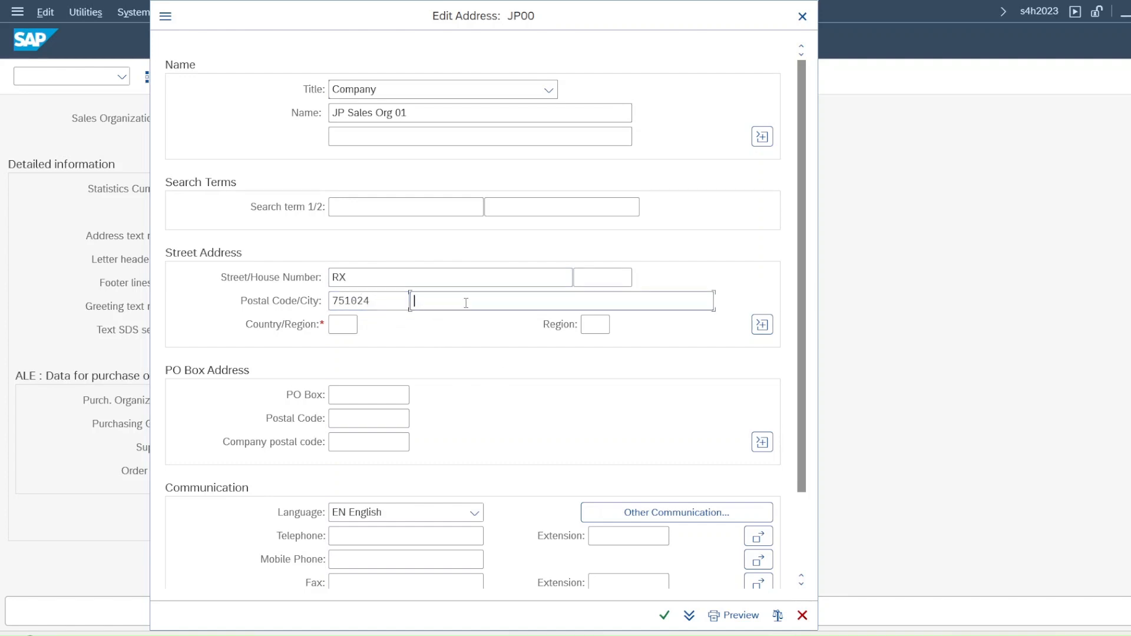
text(Bhubaneswar)
key(Tab)
Step: Set the country to IN and the region to OR in the JP00 address and confirm the address
text(IN)
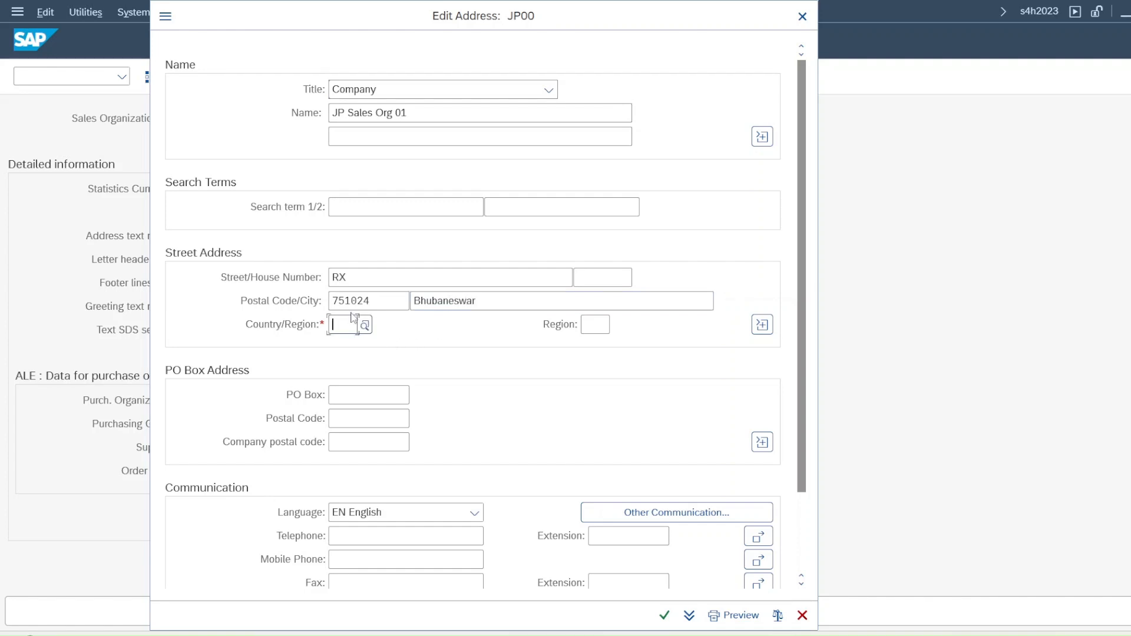
click(603, 331)
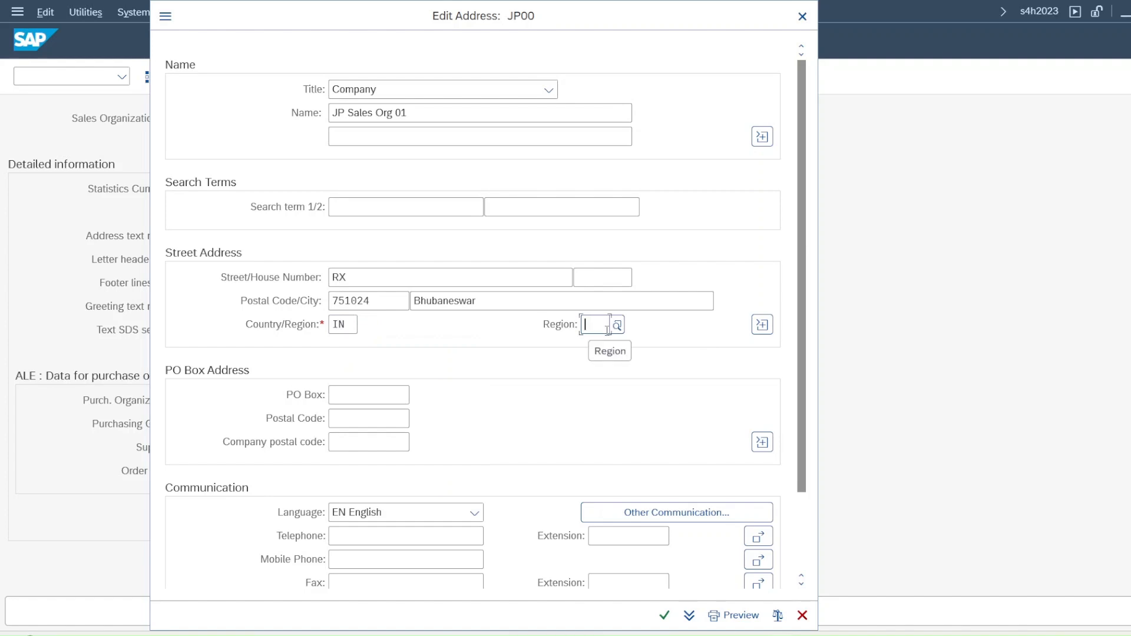
text(OR)
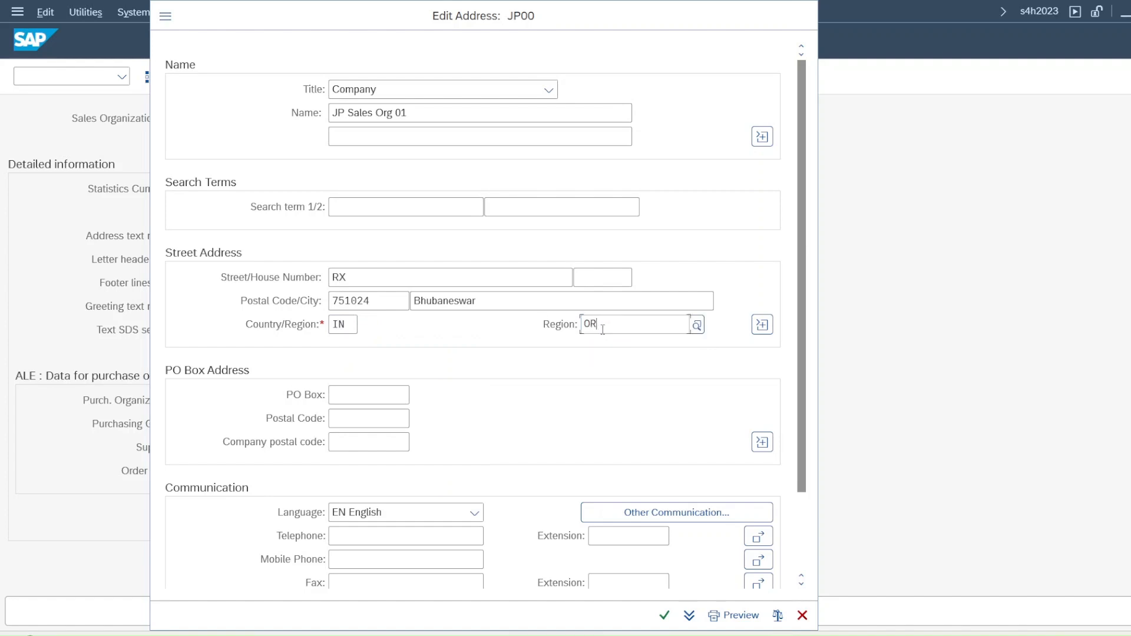
click(613, 385)
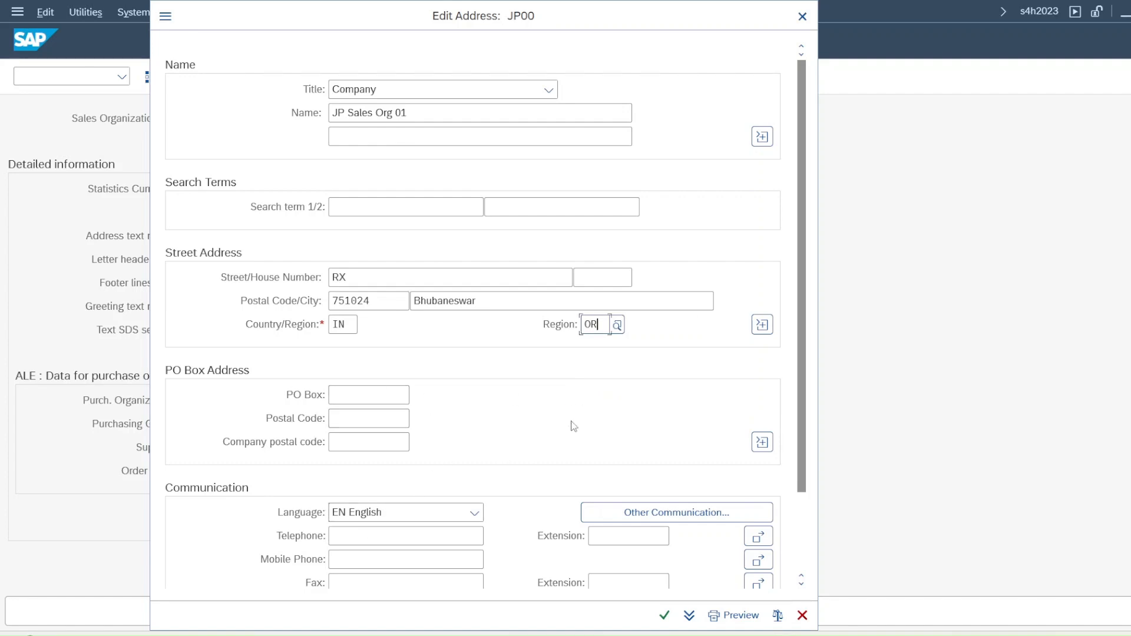
scroll(574, 426, down, 1)
scroll(574, 425, down, 5)
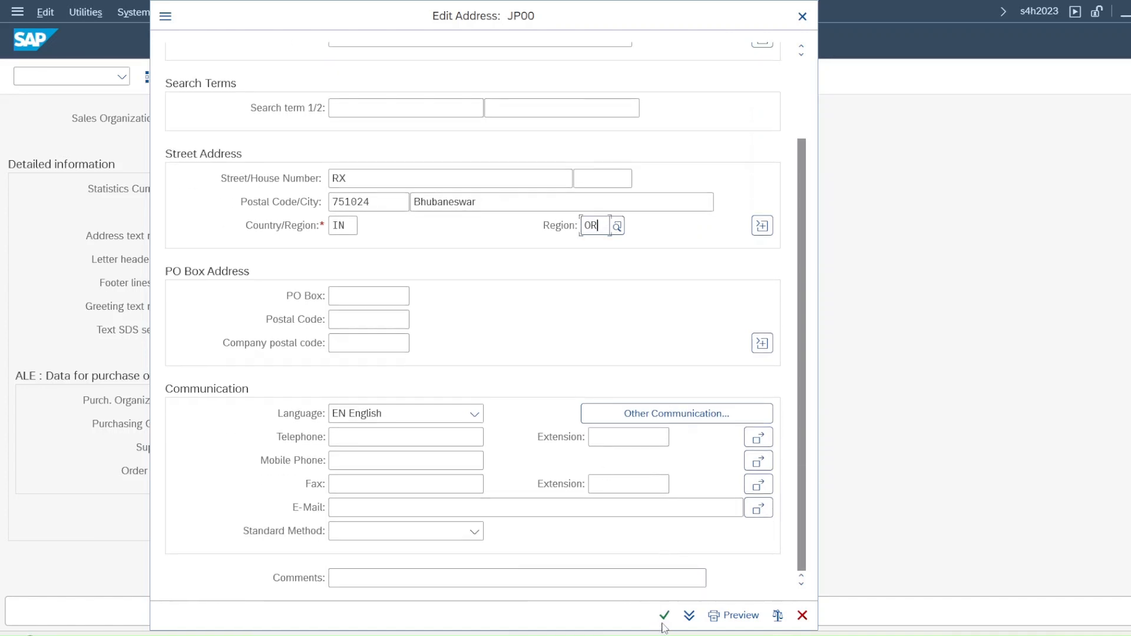
click(664, 615)
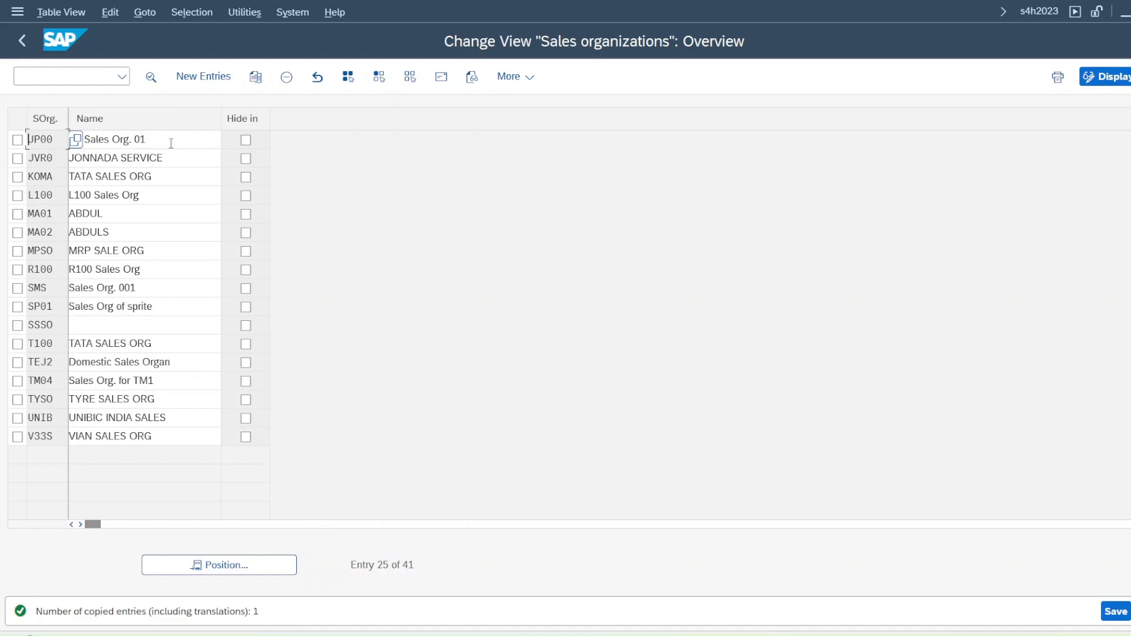
Step: Save sales organization JP00 in the JP Company Setup customizing request and return to the IMG structure
click(1119, 615)
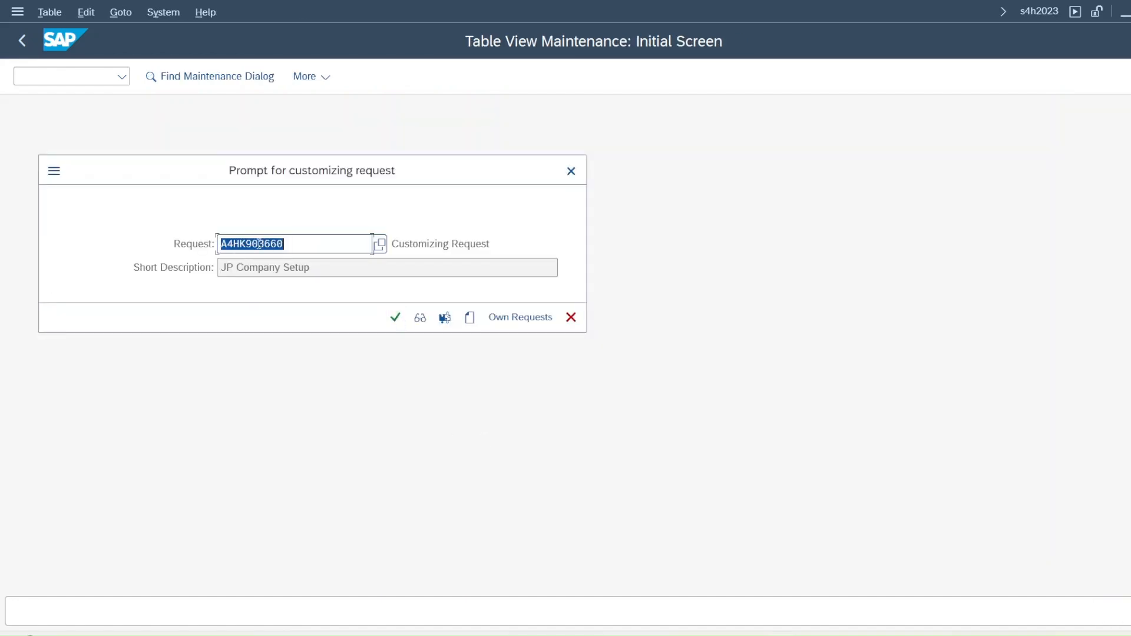
click(394, 318)
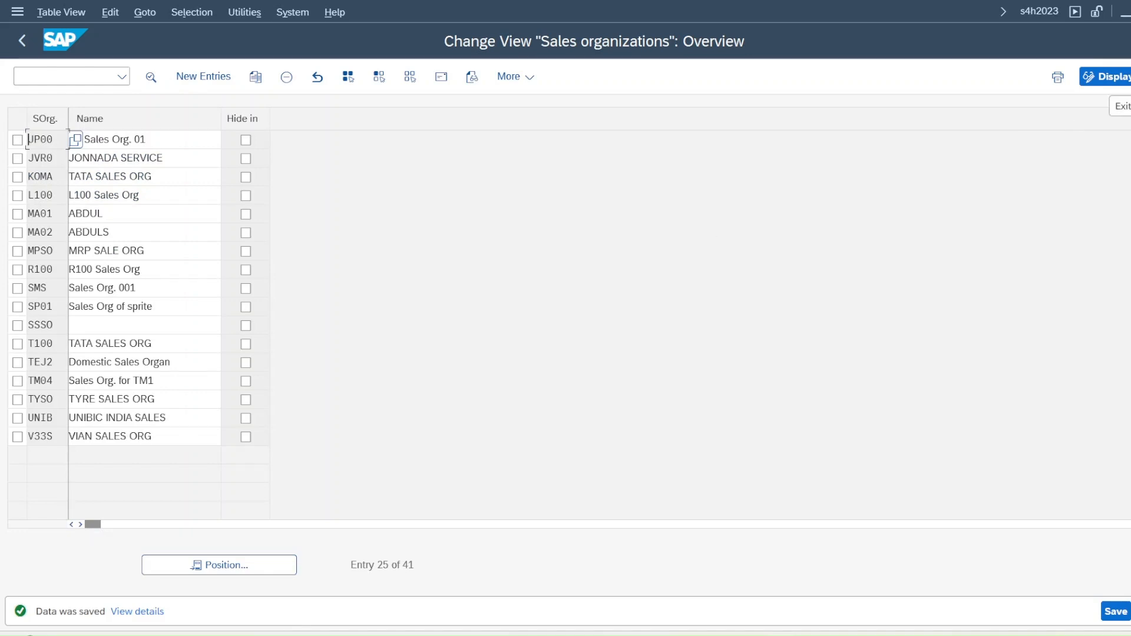
click(1130, 77)
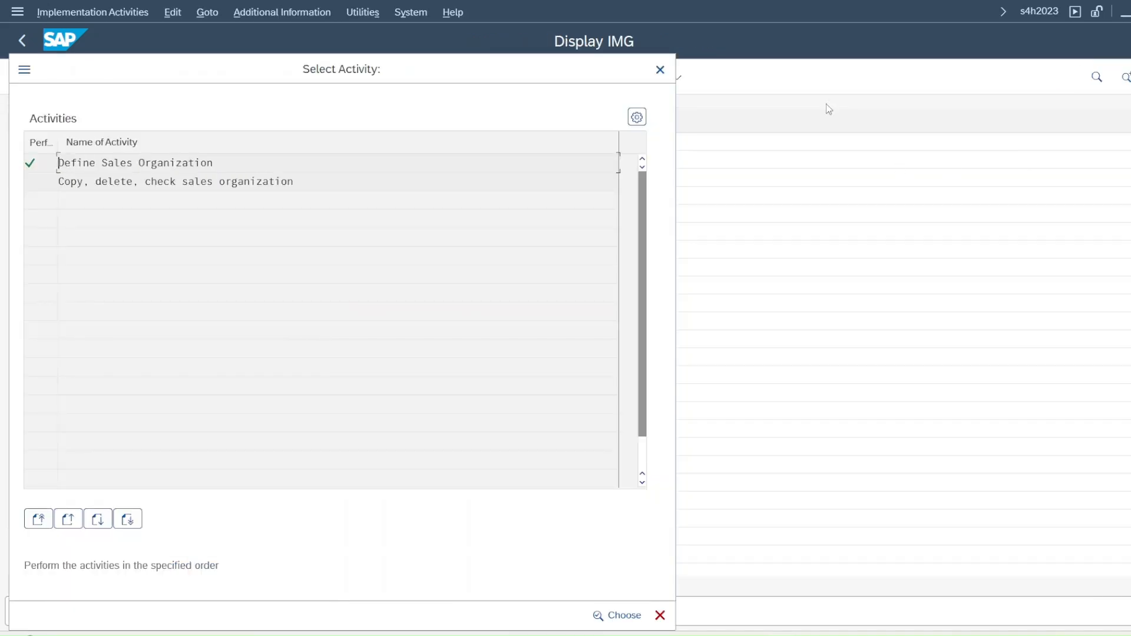
click(660, 70)
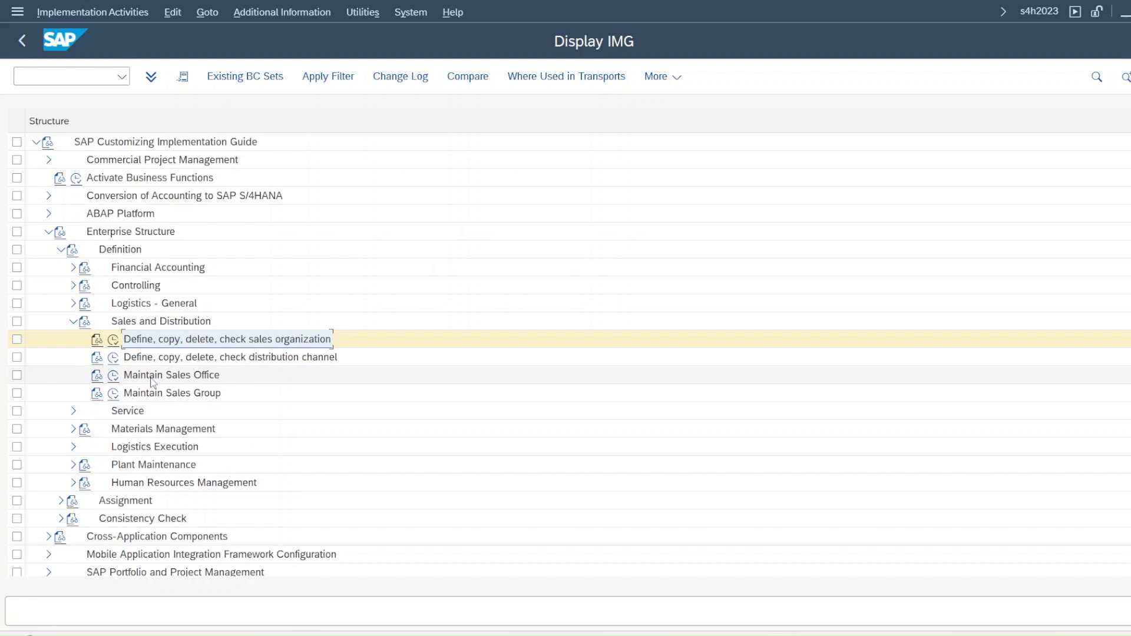
Step: Open the Define distribution channel activity and select distribution channels 01 and J1 for copying
click(113, 357)
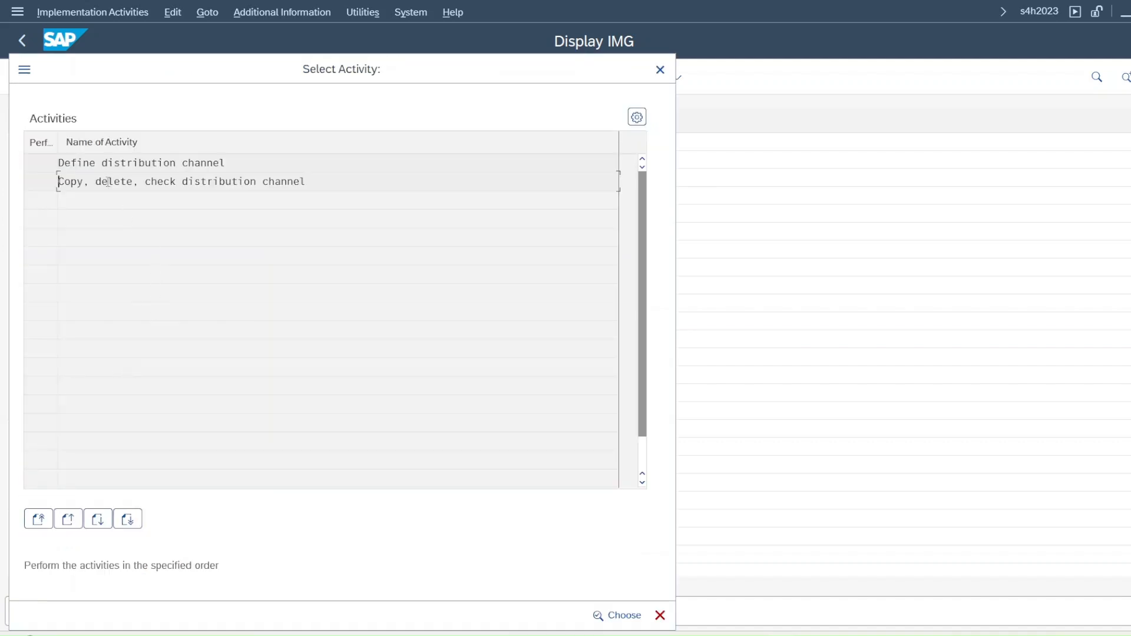
double_click(101, 166)
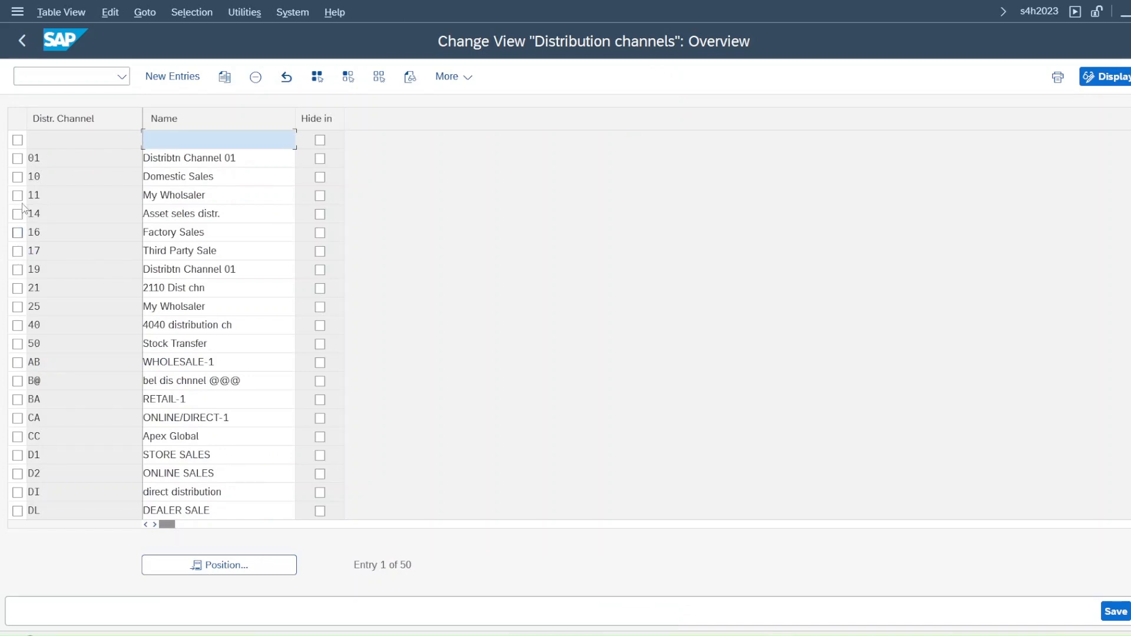
click(18, 158)
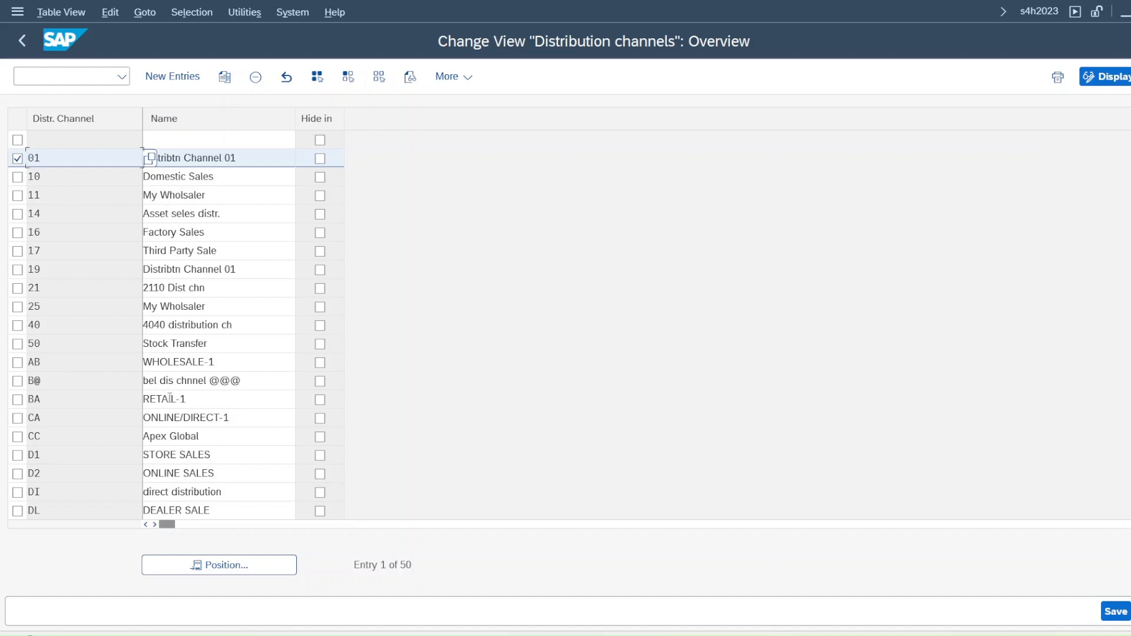
scroll(172, 278, down, 5)
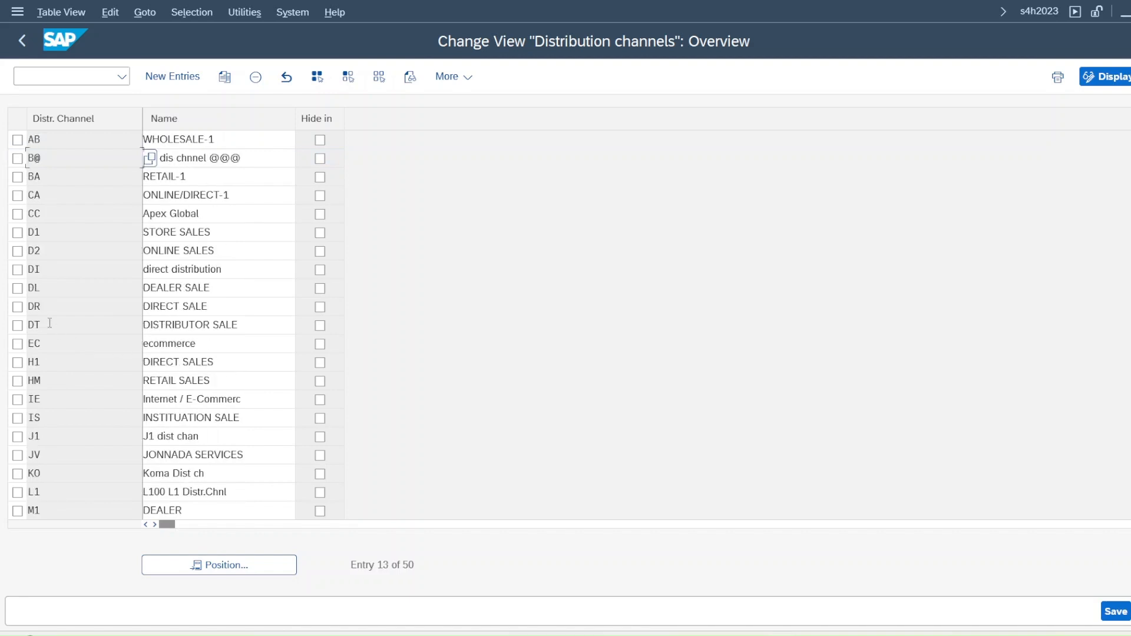
scroll(97, 331, down, 2)
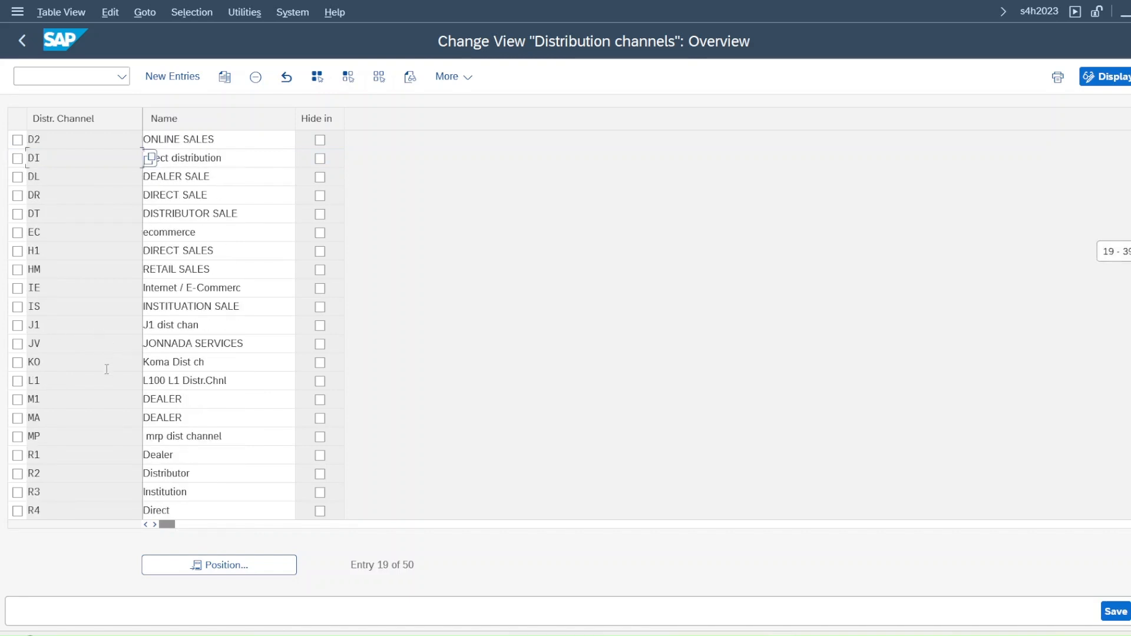
scroll(107, 369, down, 1)
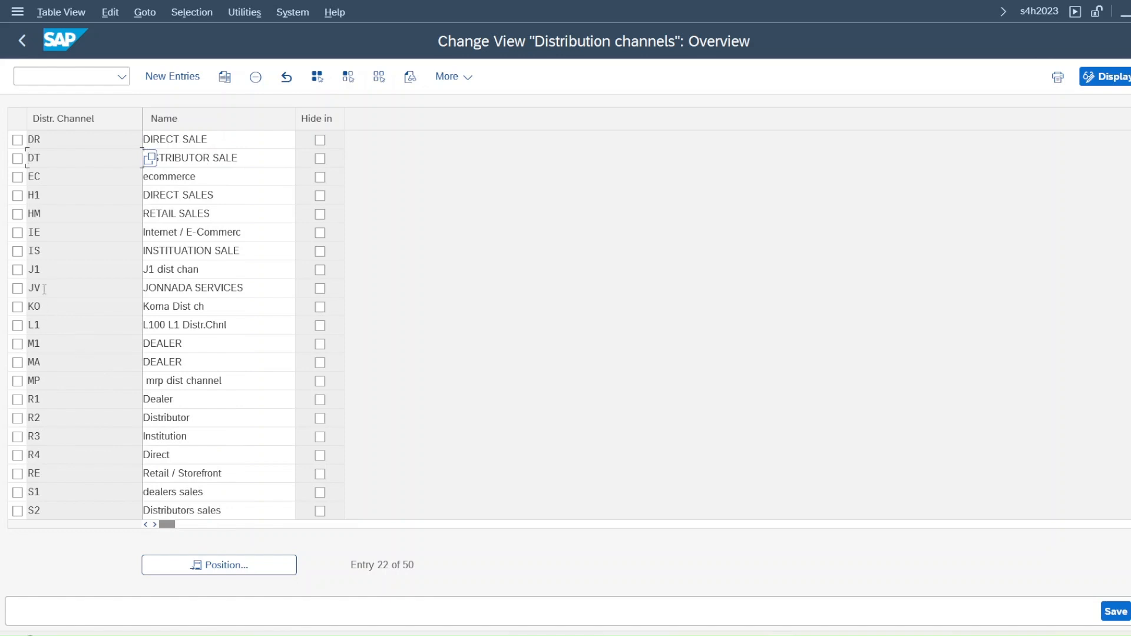
click(17, 270)
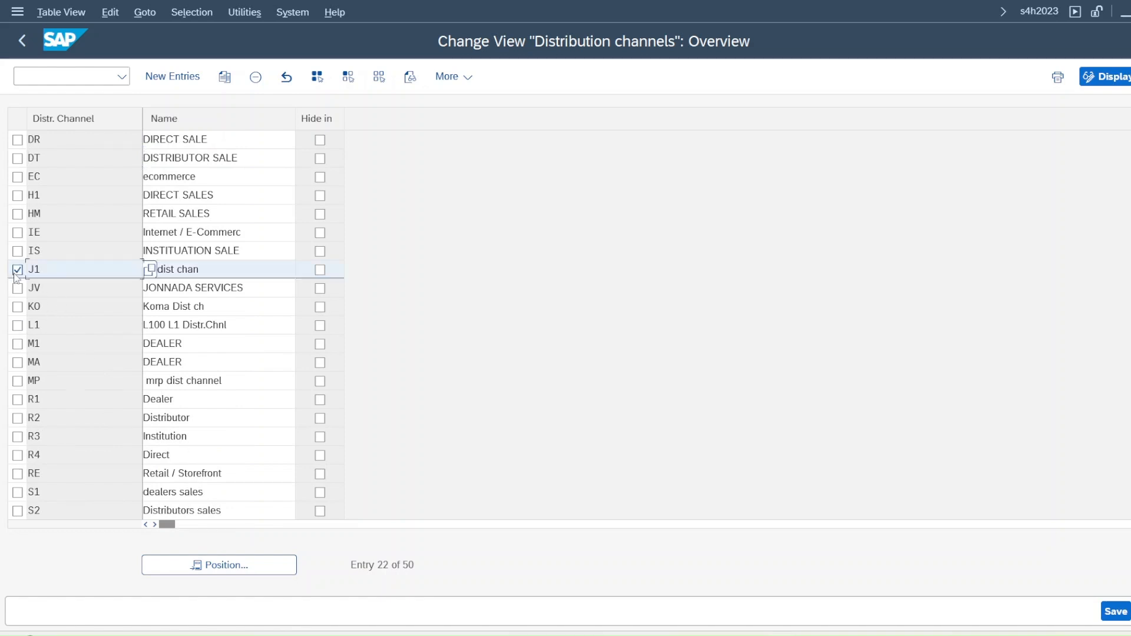
click(223, 77)
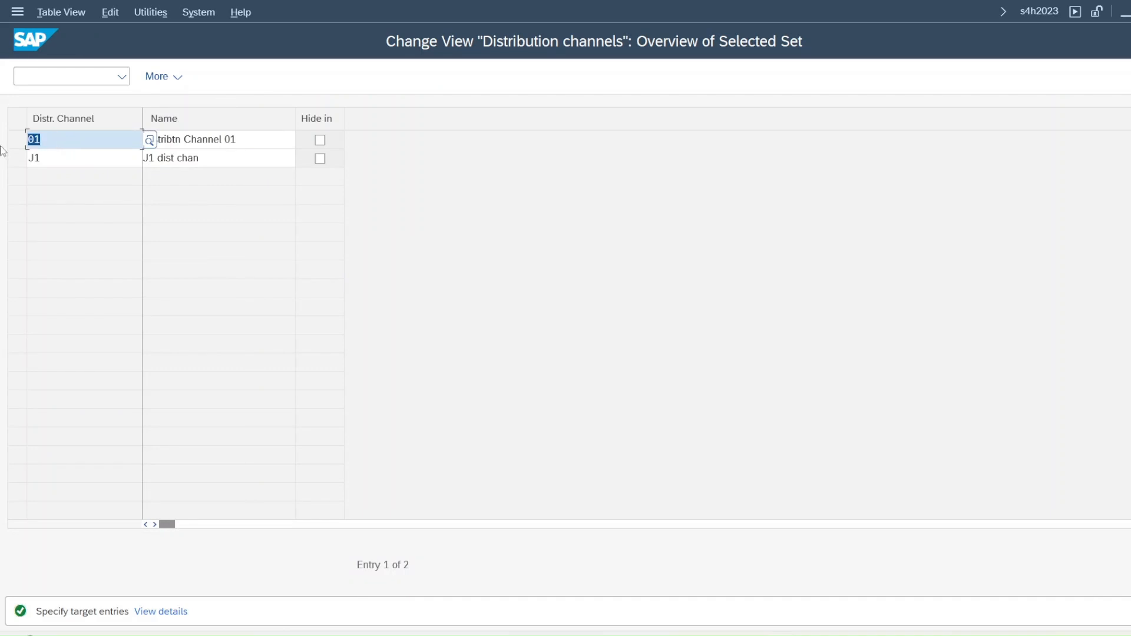
Step: Set the copy of distribution channel 01 to JP with the name WholeSale-JP
text(JP)
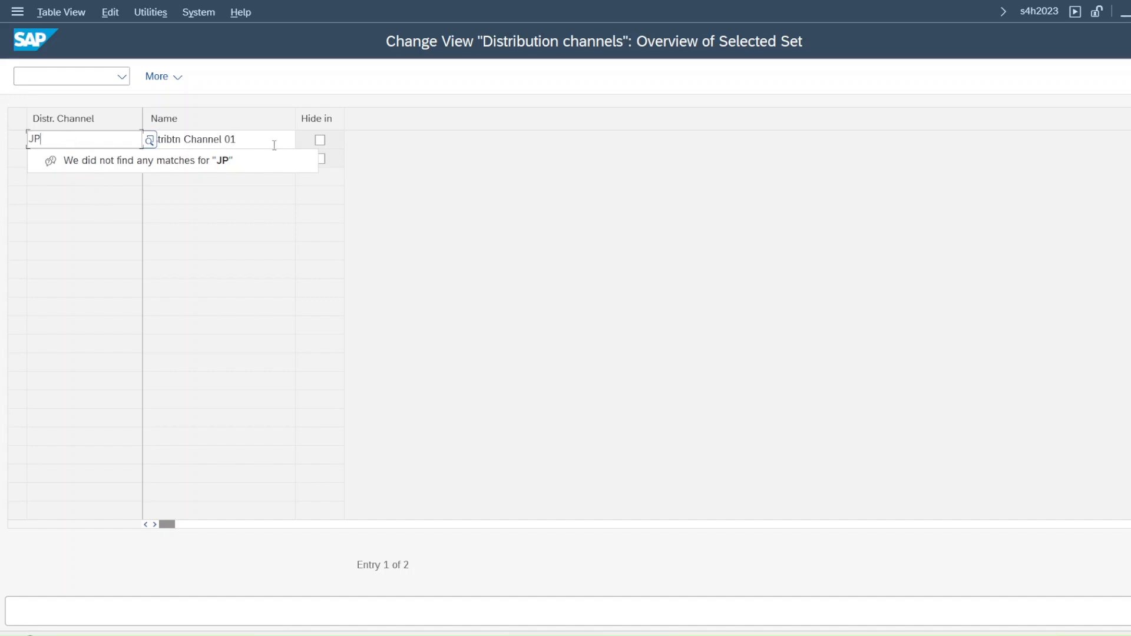
key(Tab)
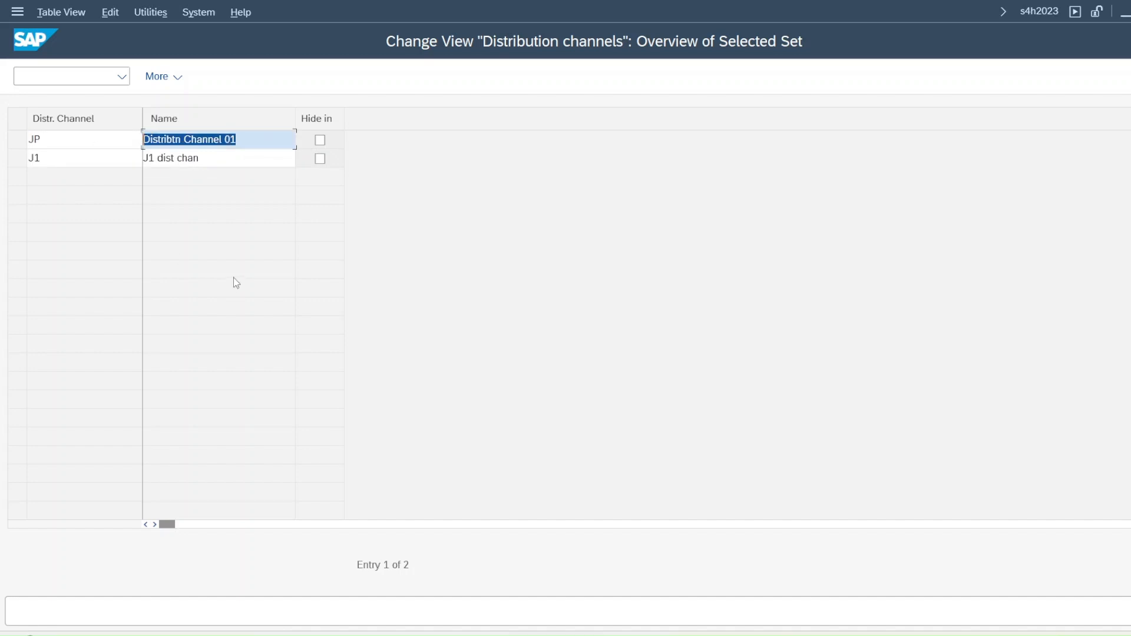
text(WholeSale-JP)
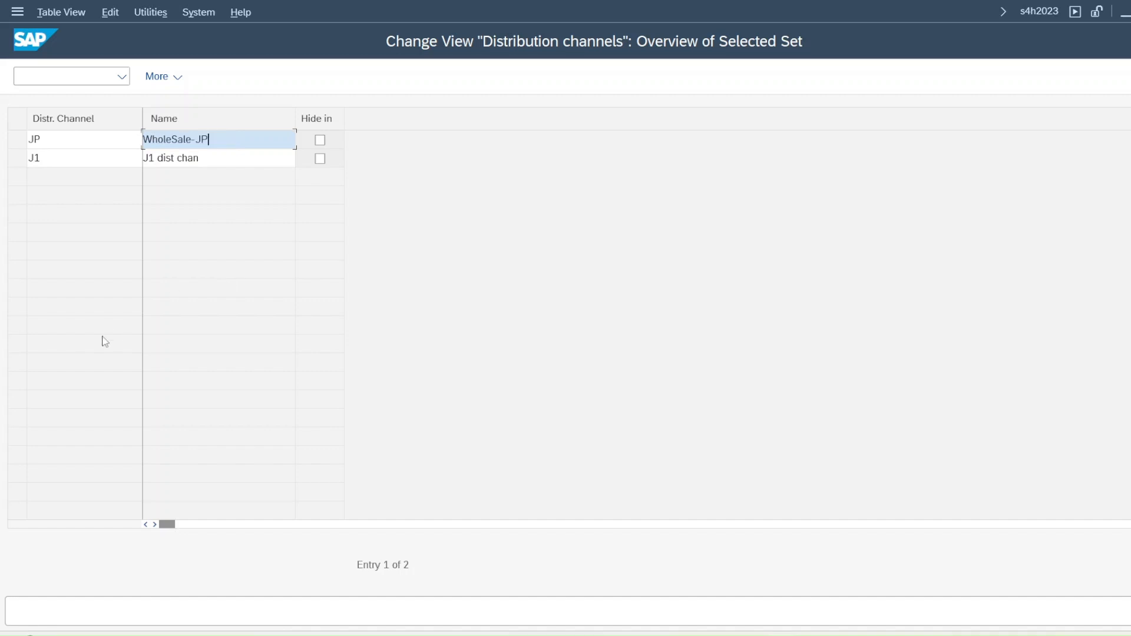
Step: Set the copy of distribution channel J1 to ST with the name Stock Trf- JP and confirm both copied entries
double_click(33, 158)
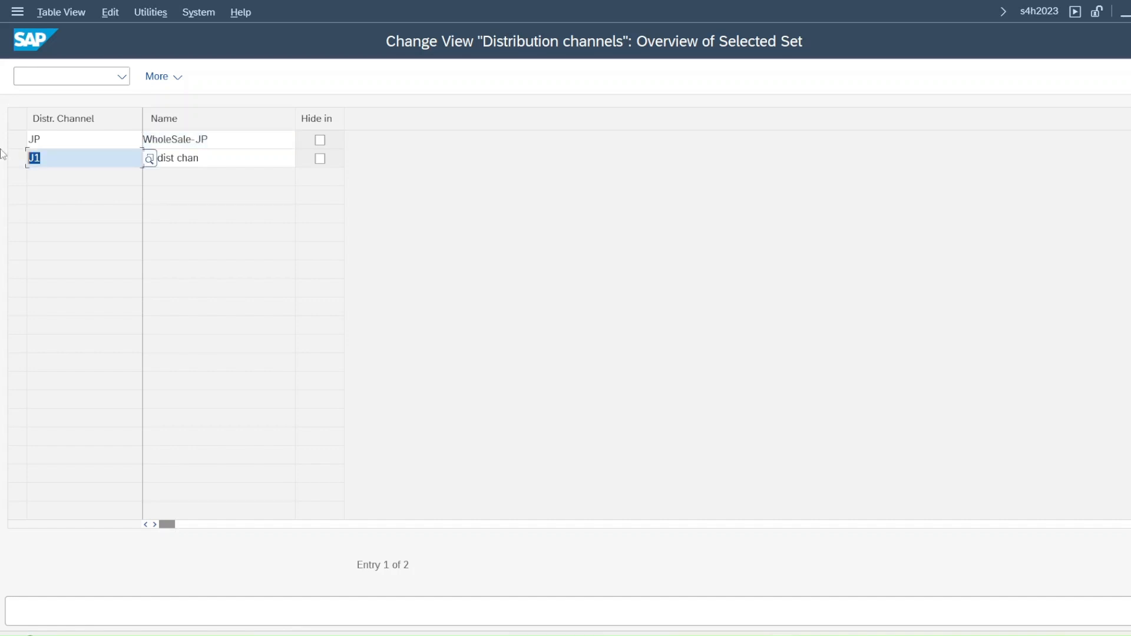
text(ST)
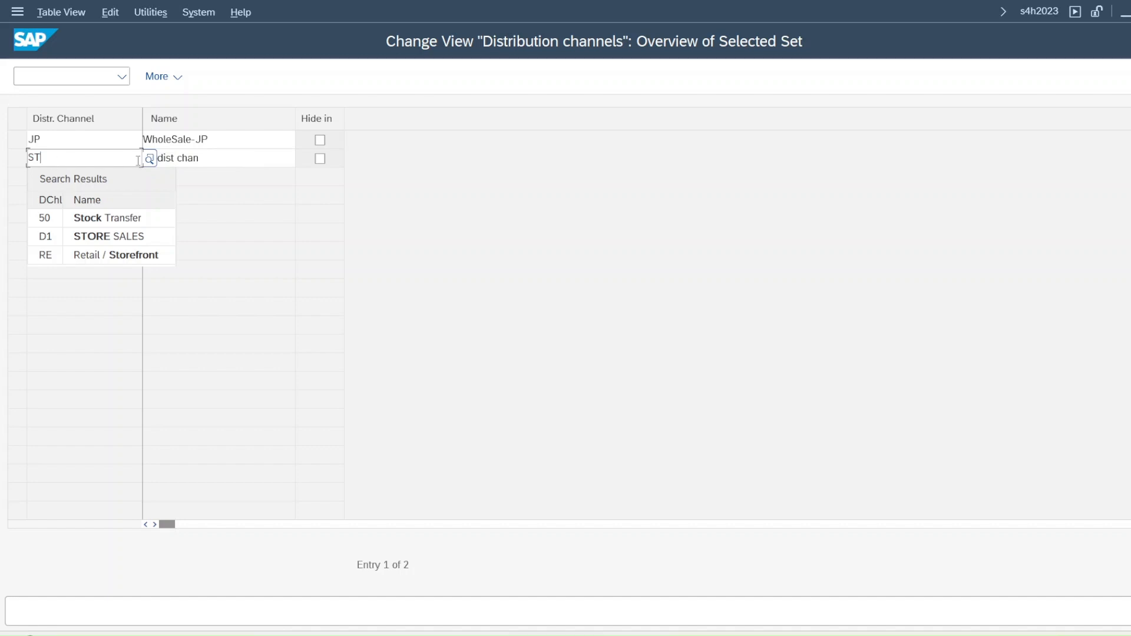
key(Tab)
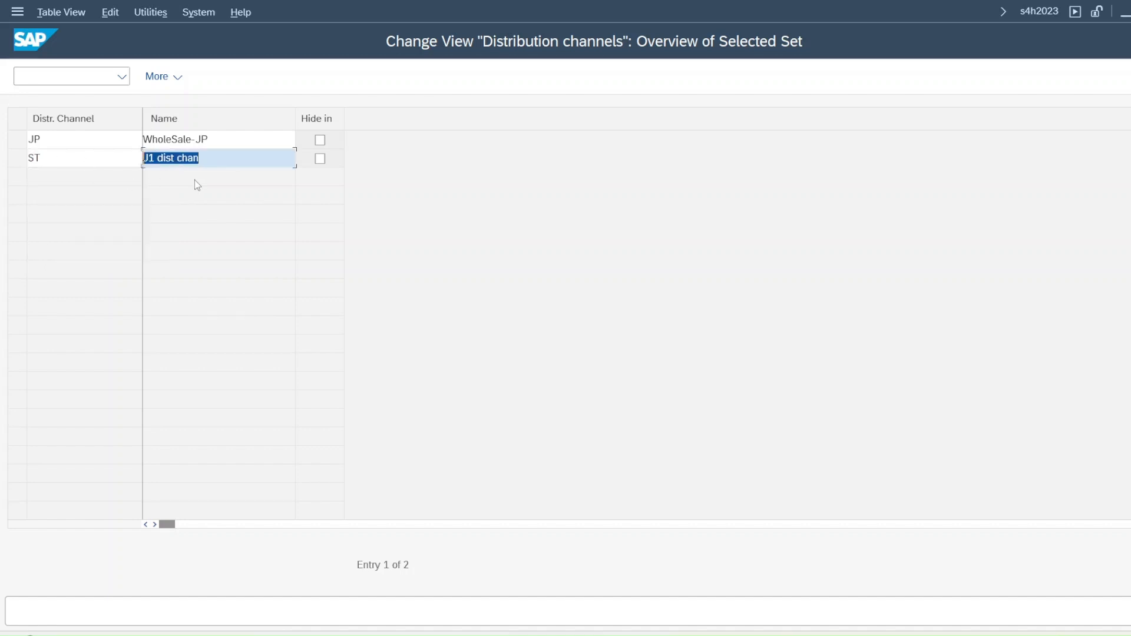
text(STo)
key(BackSpace)
key(BackSpace)
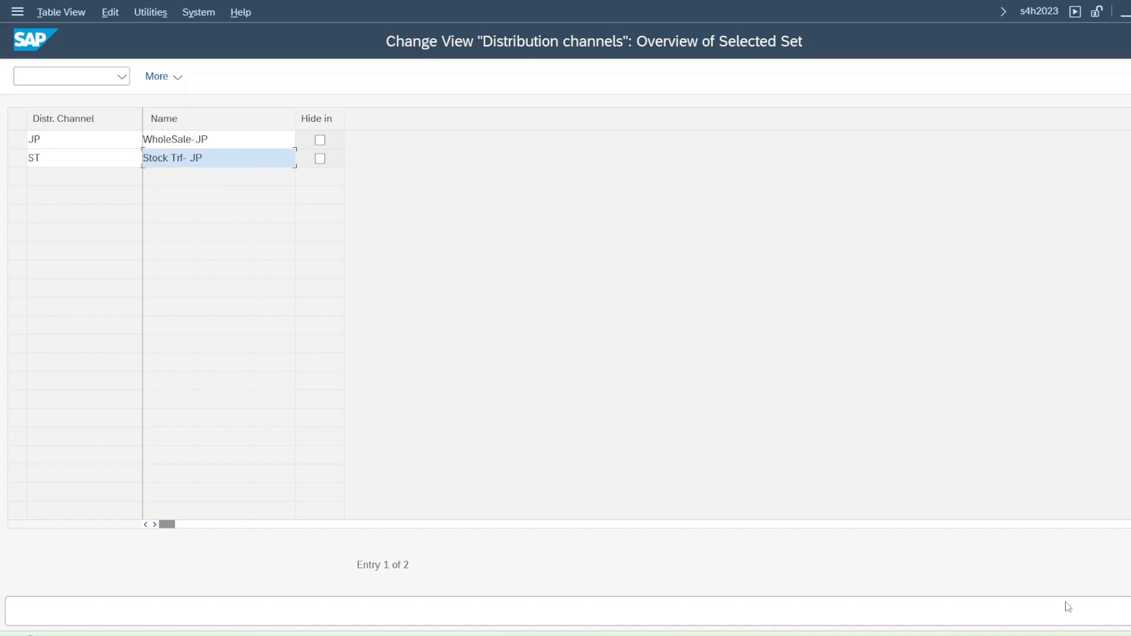
key(Return)
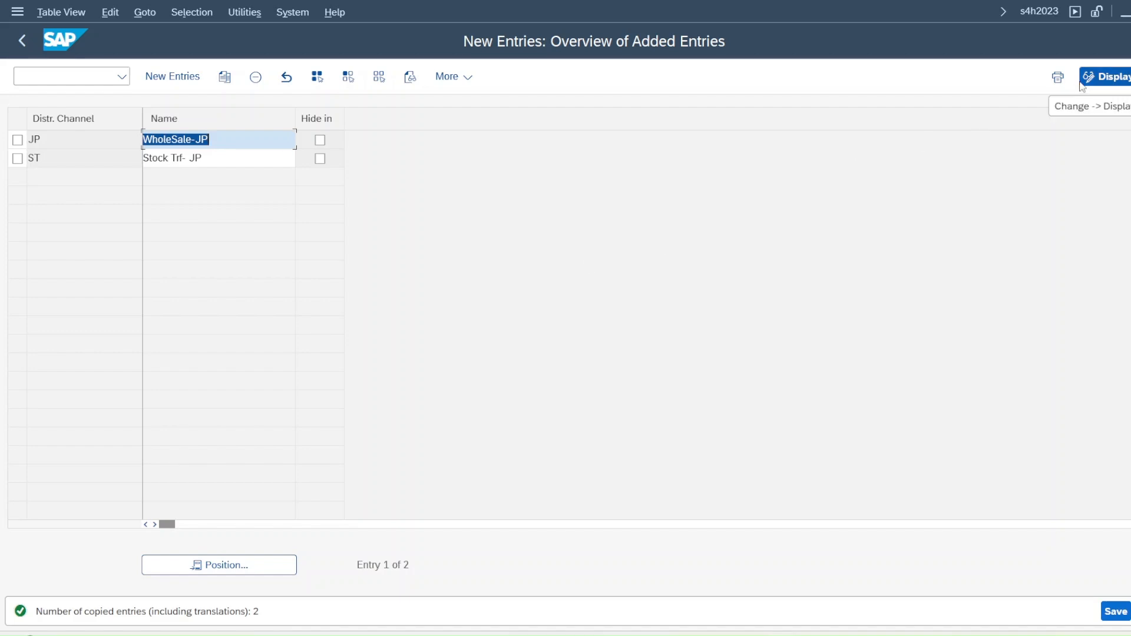
Step: Save distribution channels JP and ST in the JP Company Setup customizing request and return to the IMG structure
click(1112, 613)
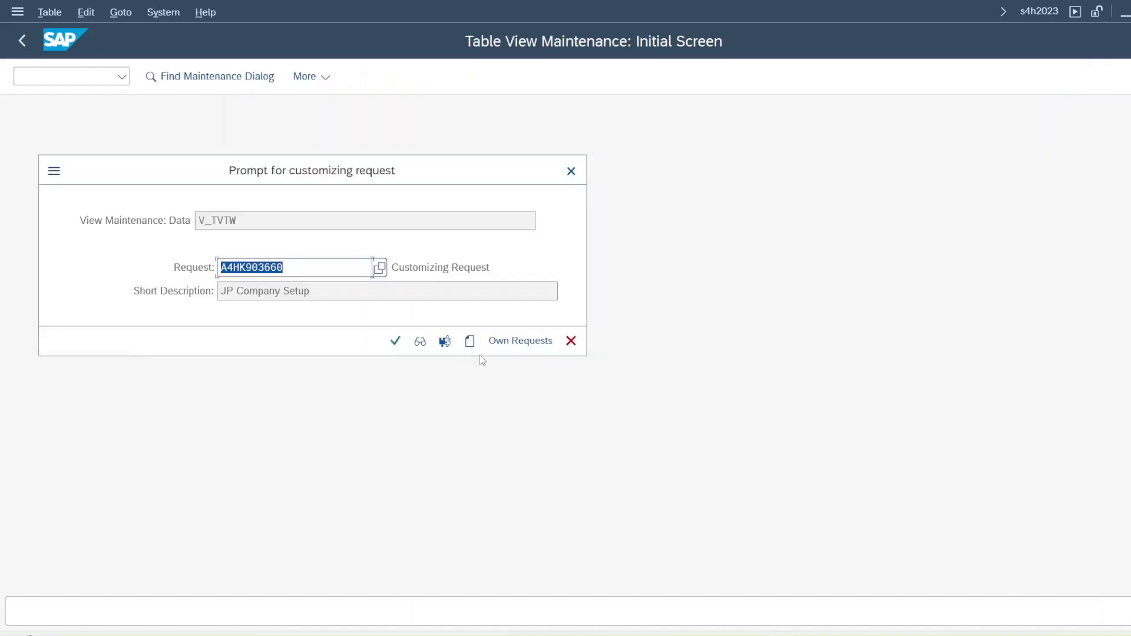
click(394, 346)
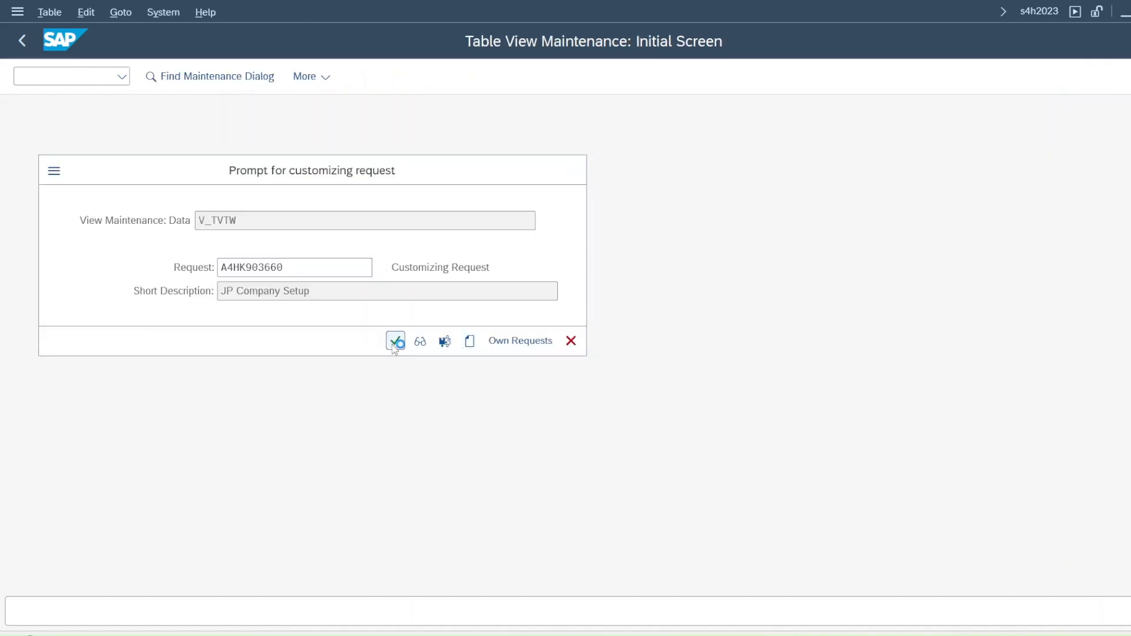
key(F3)
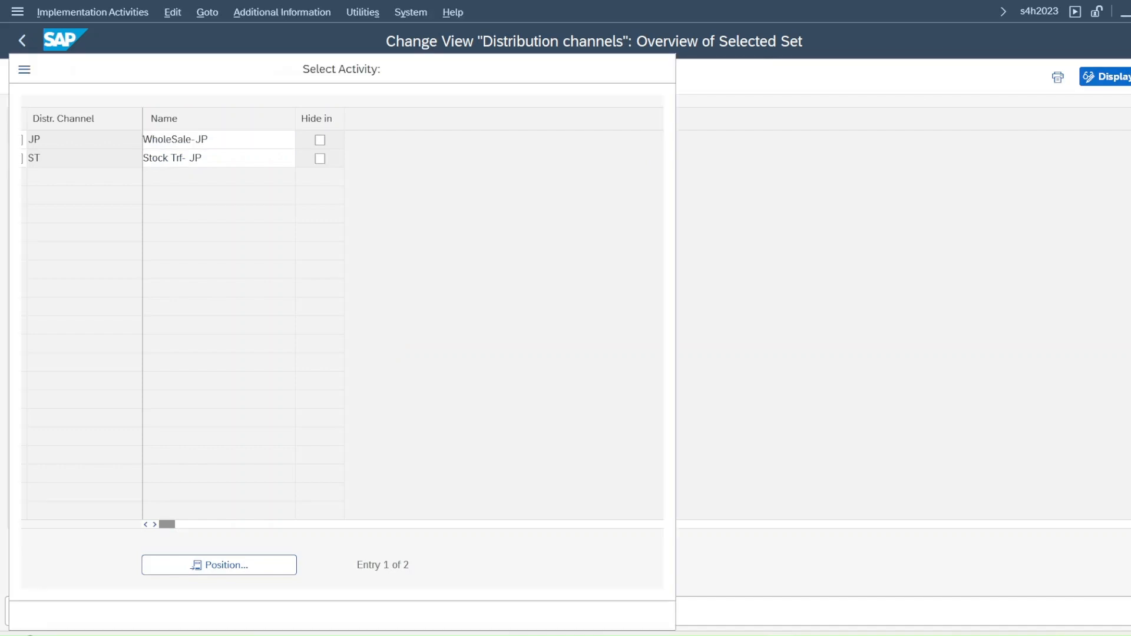
click(660, 70)
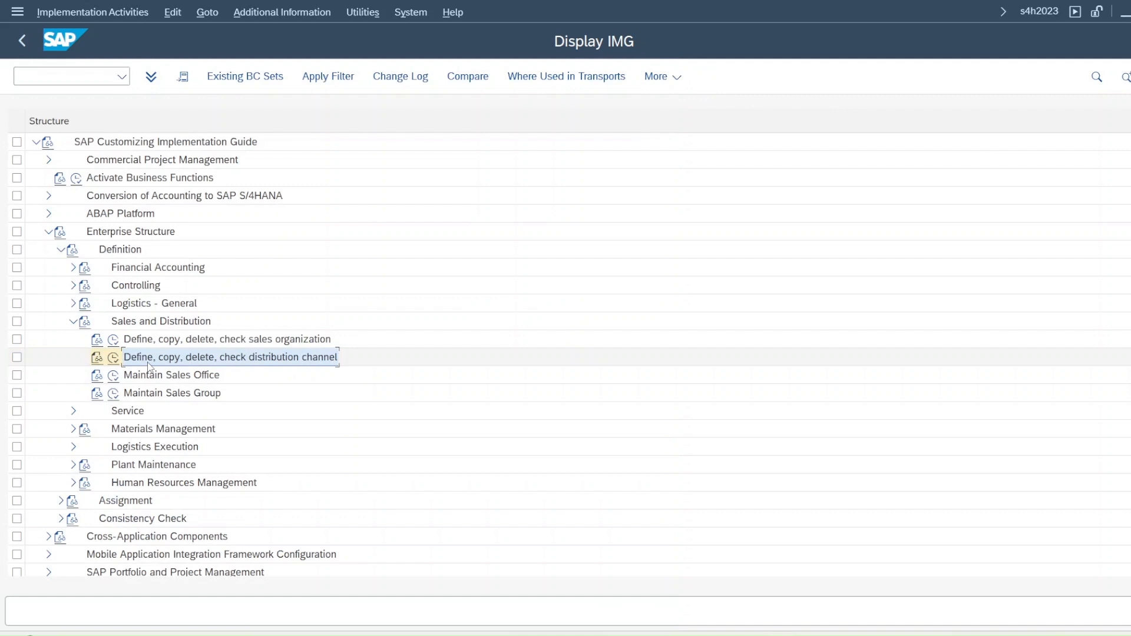
Step: Examine the activities under Materials Management, Logistics - General, Service and Logistics Execution in the enterprise structure definition
click(73, 430)
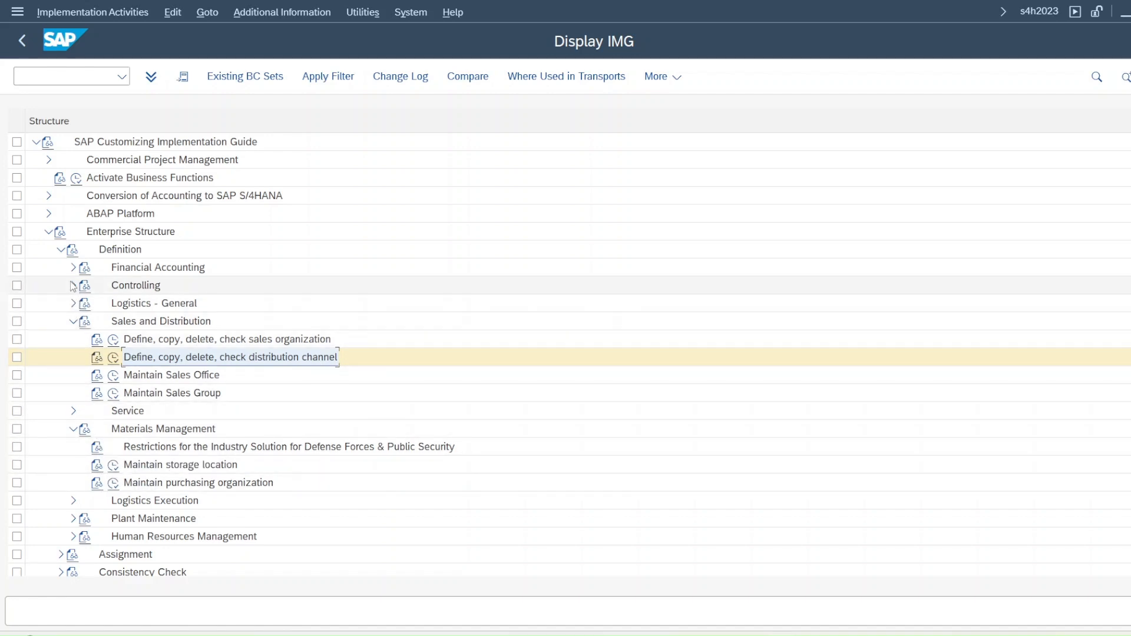
click(73, 303)
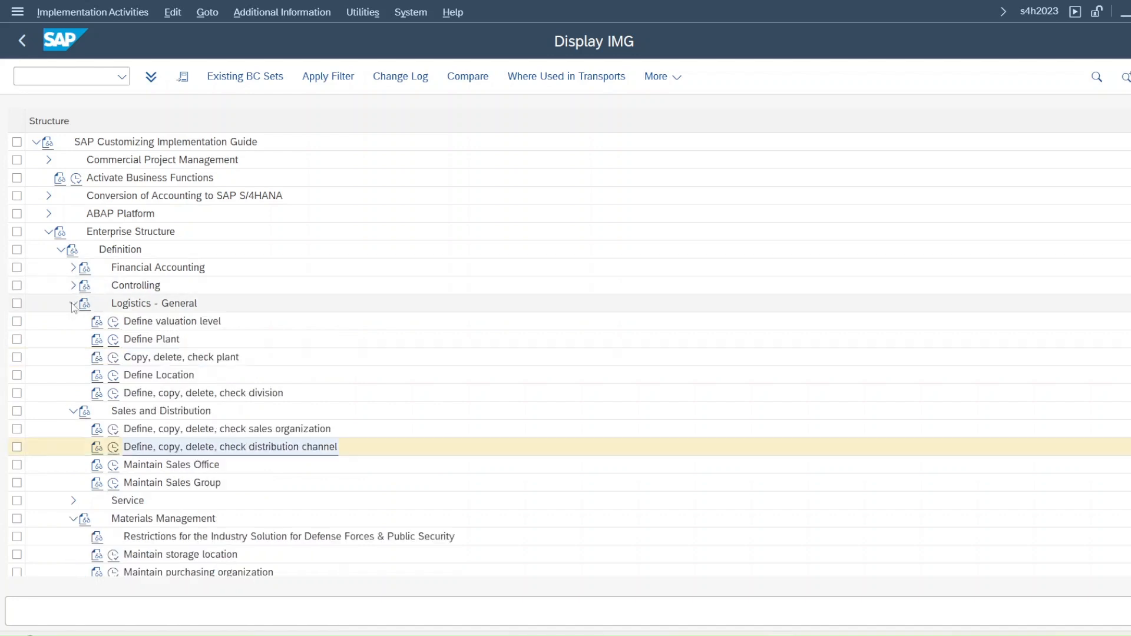
click(73, 304)
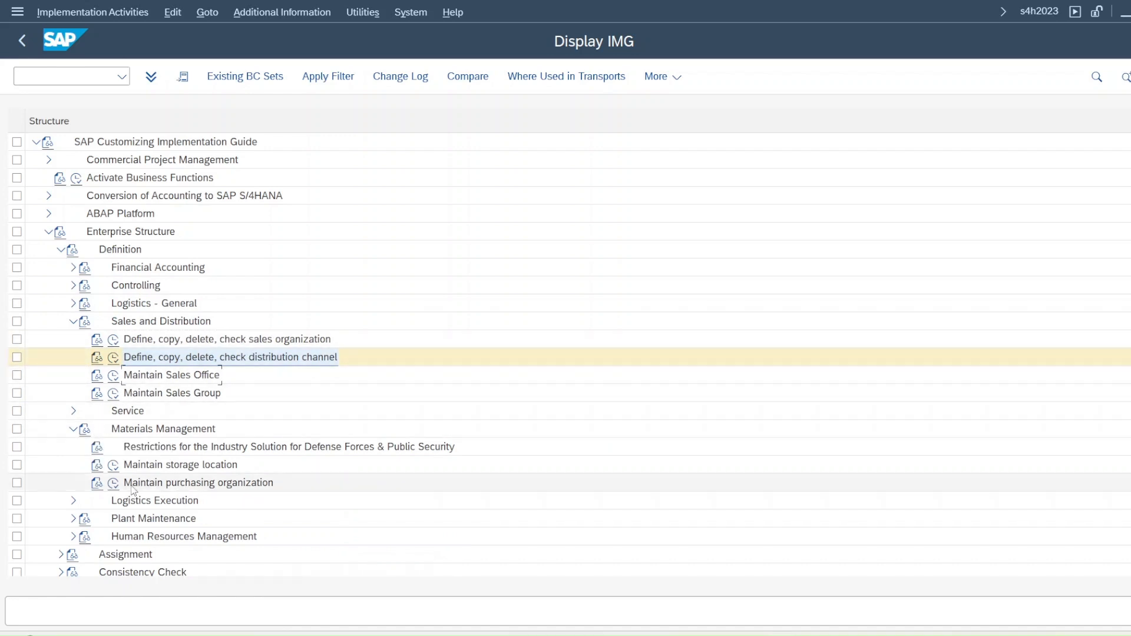
click(73, 501)
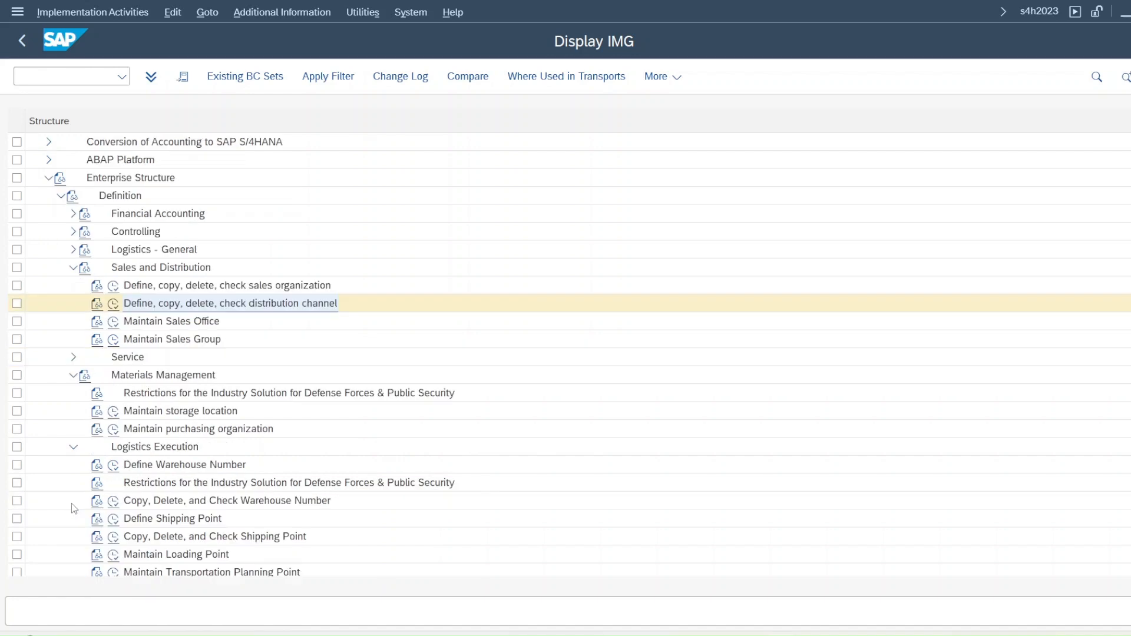
click(73, 446)
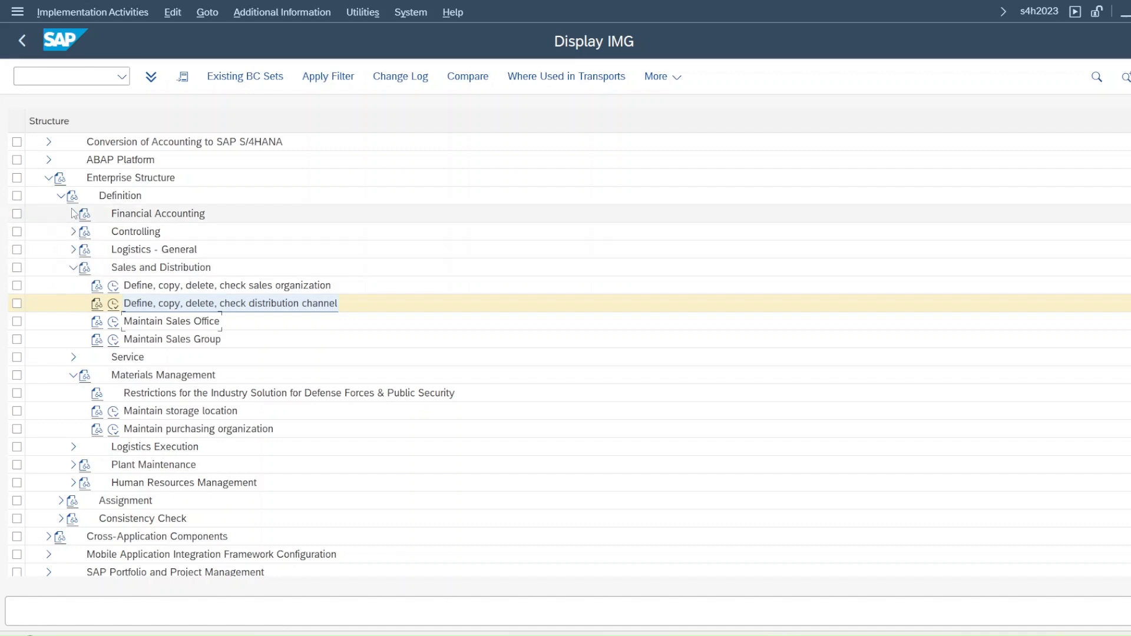
click(74, 249)
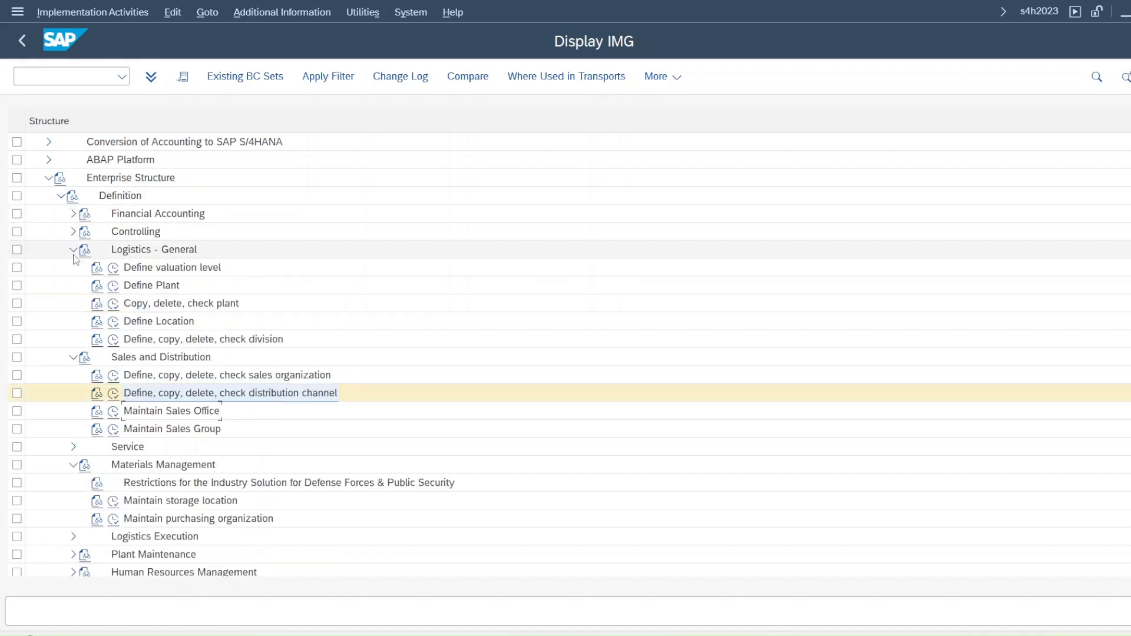
click(73, 249)
click(71, 231)
click(71, 232)
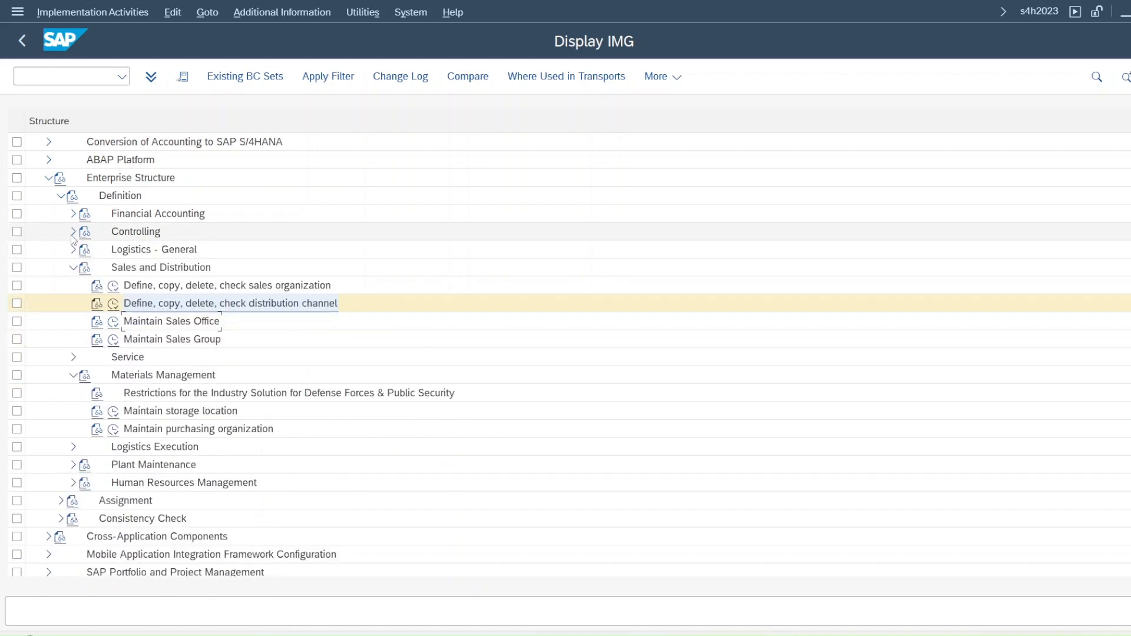
click(73, 357)
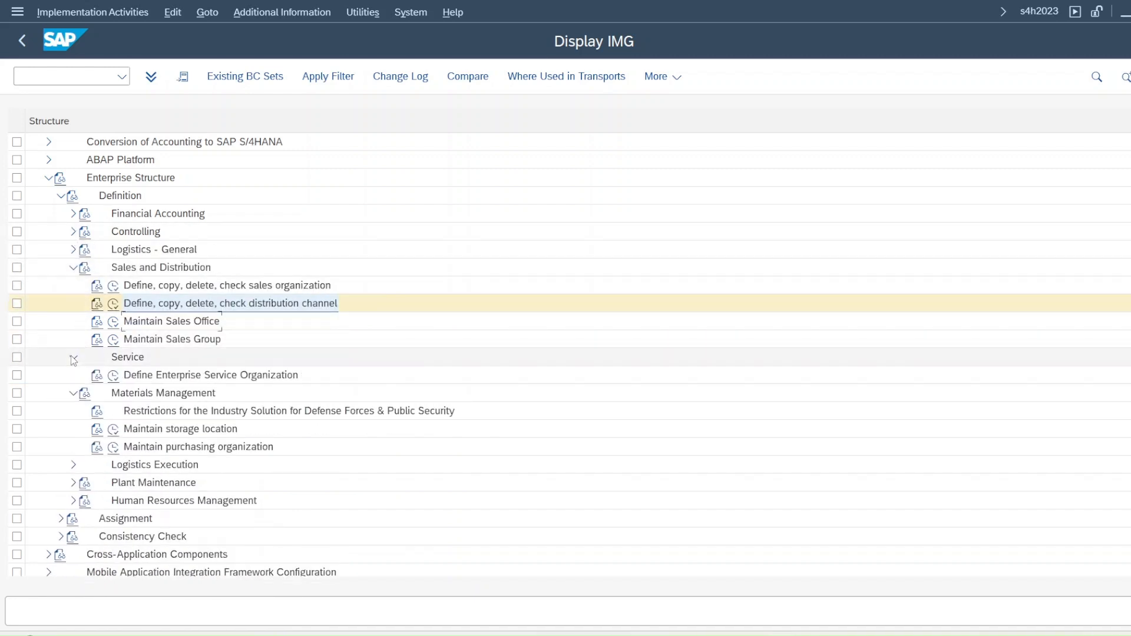
click(72, 357)
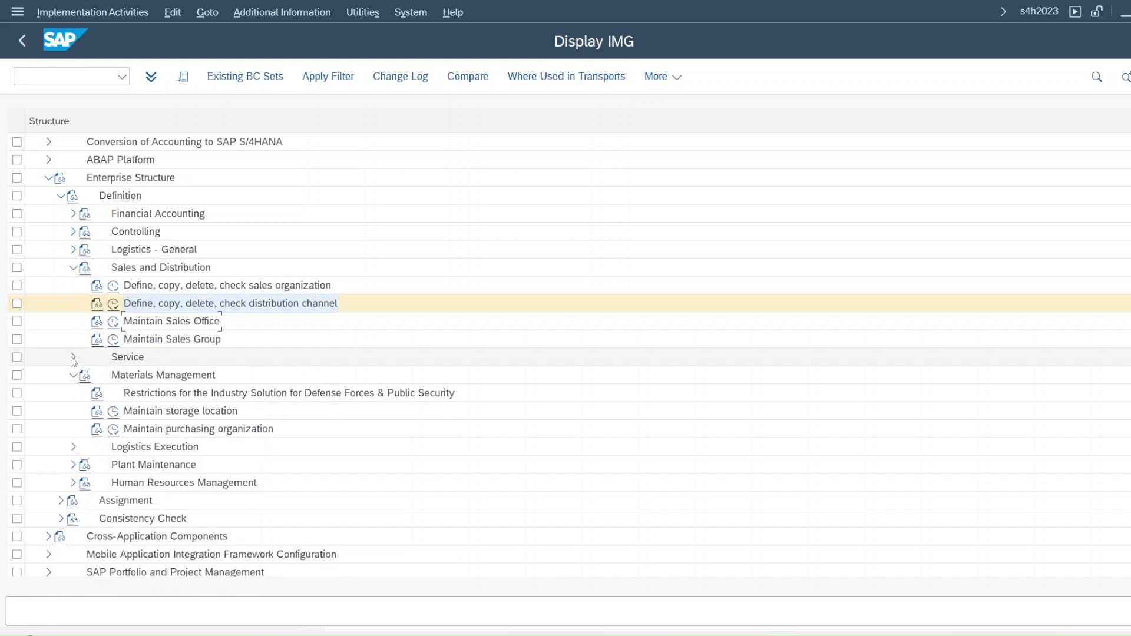
click(73, 447)
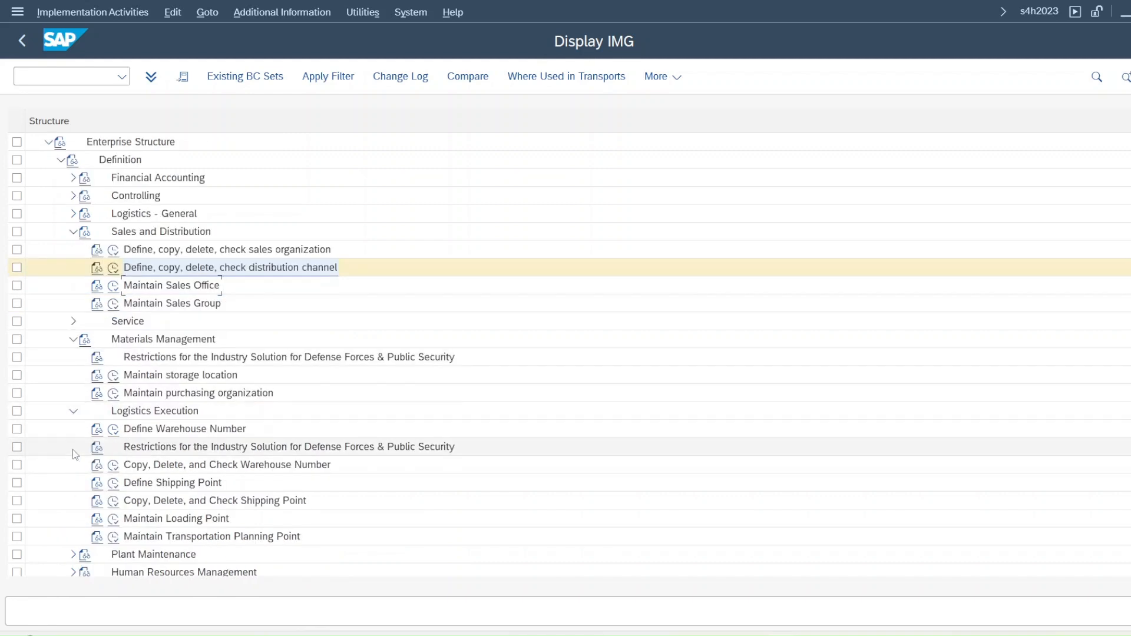
click(73, 411)
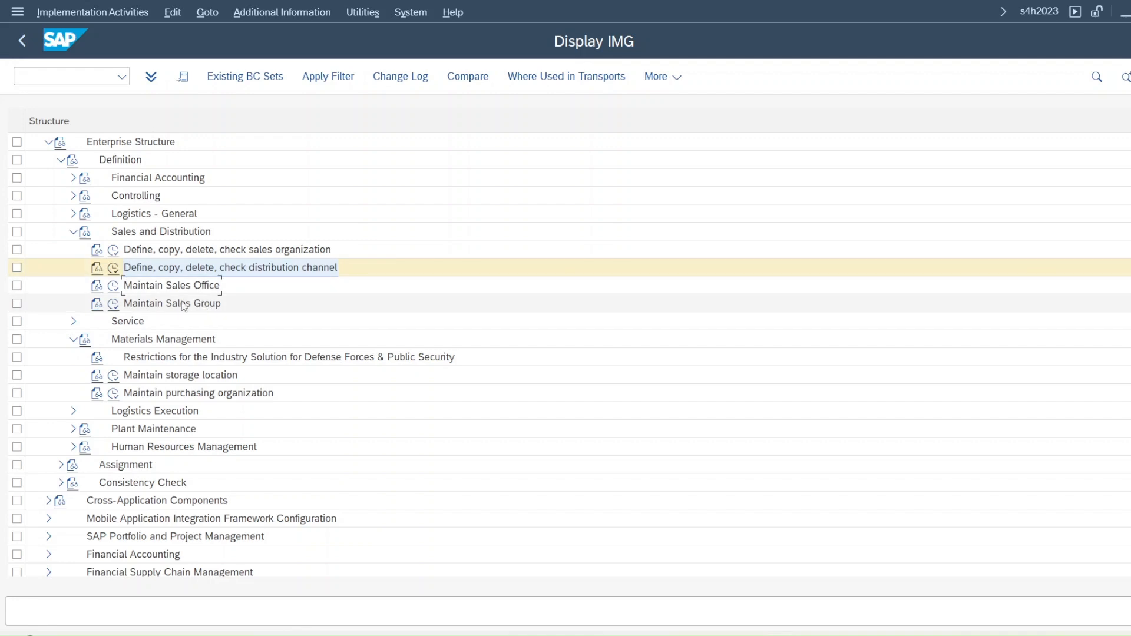
Step: In the Maintain Sales Office activity, copy sales office 1125 as JPS1 with the description Sales Office 01-JP
click(114, 291)
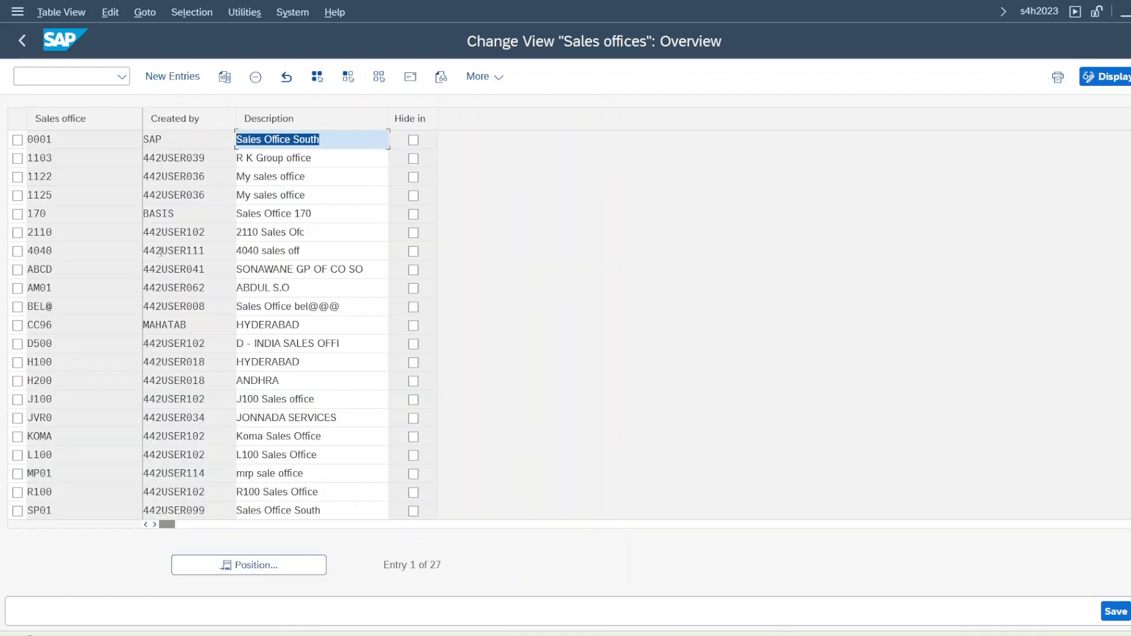
click(17, 195)
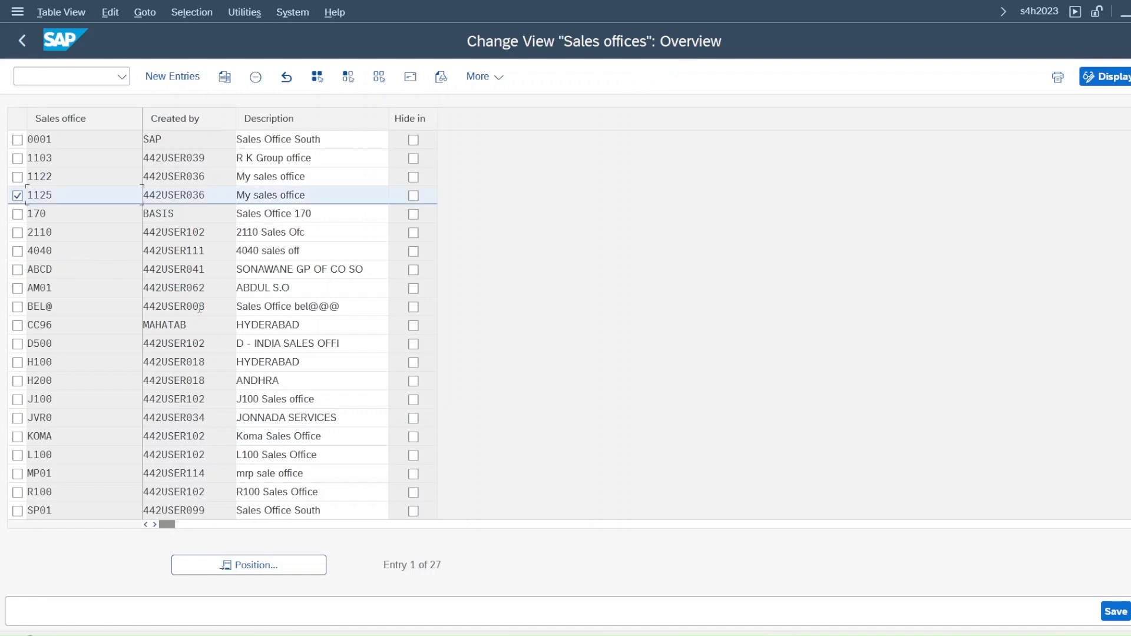
click(224, 77)
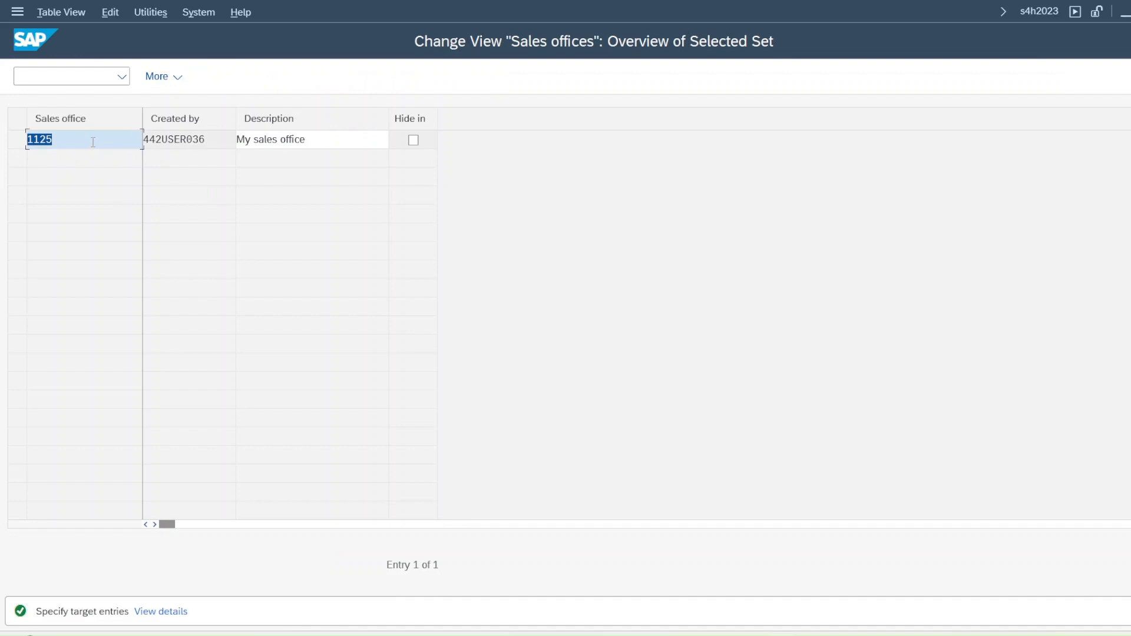
text(JPS1)
triple_click(305, 139)
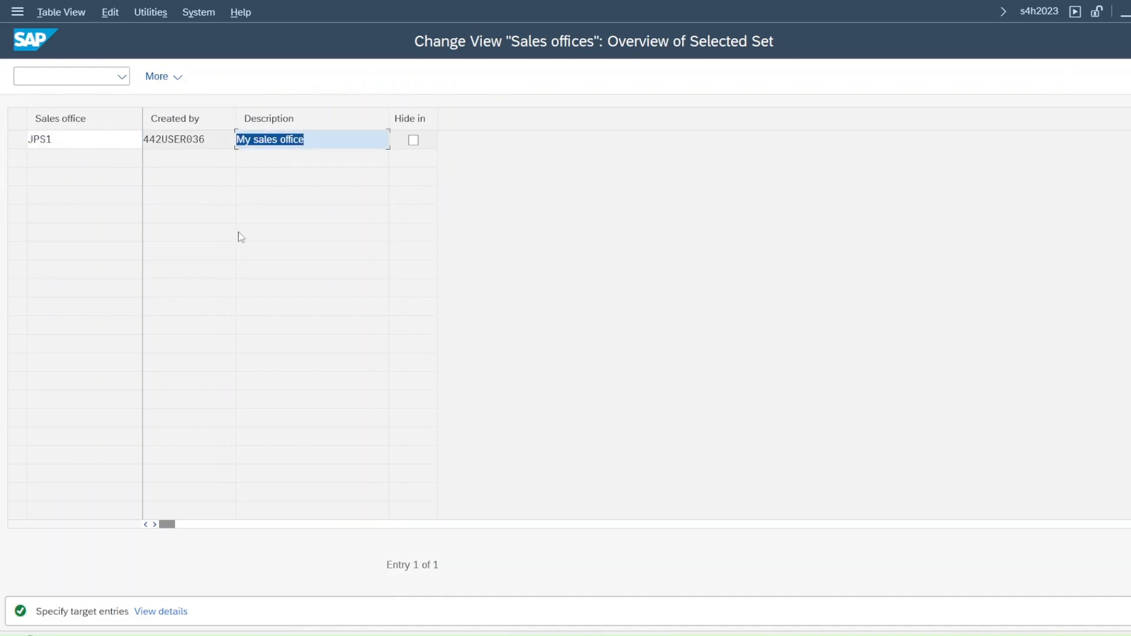
text(Sales Off)
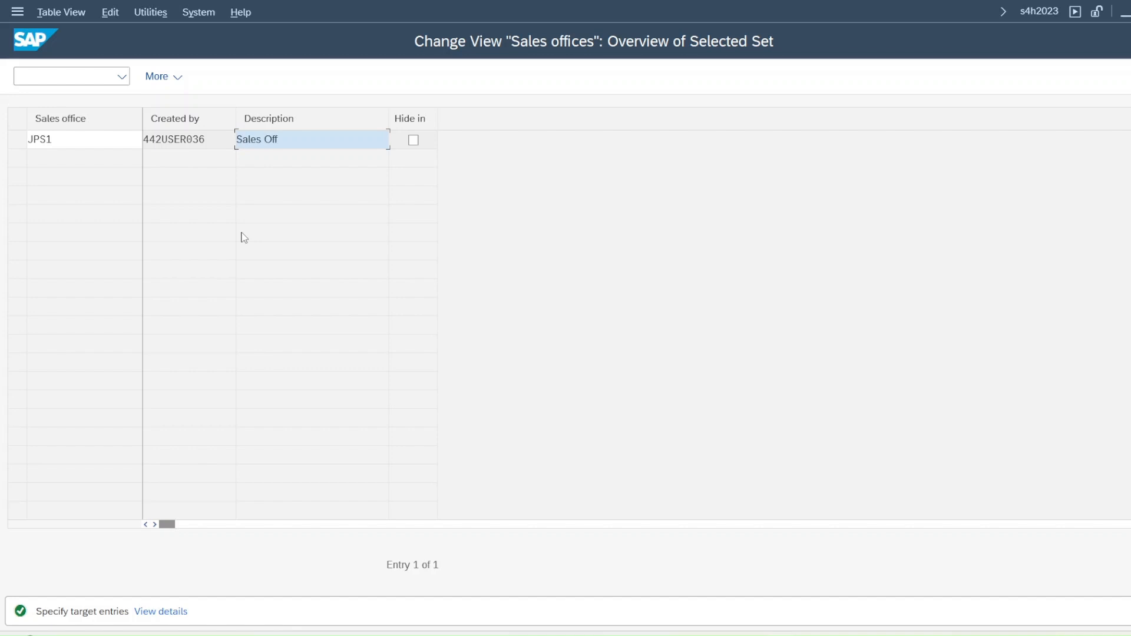
text(ice 01-JP)
key(Return)
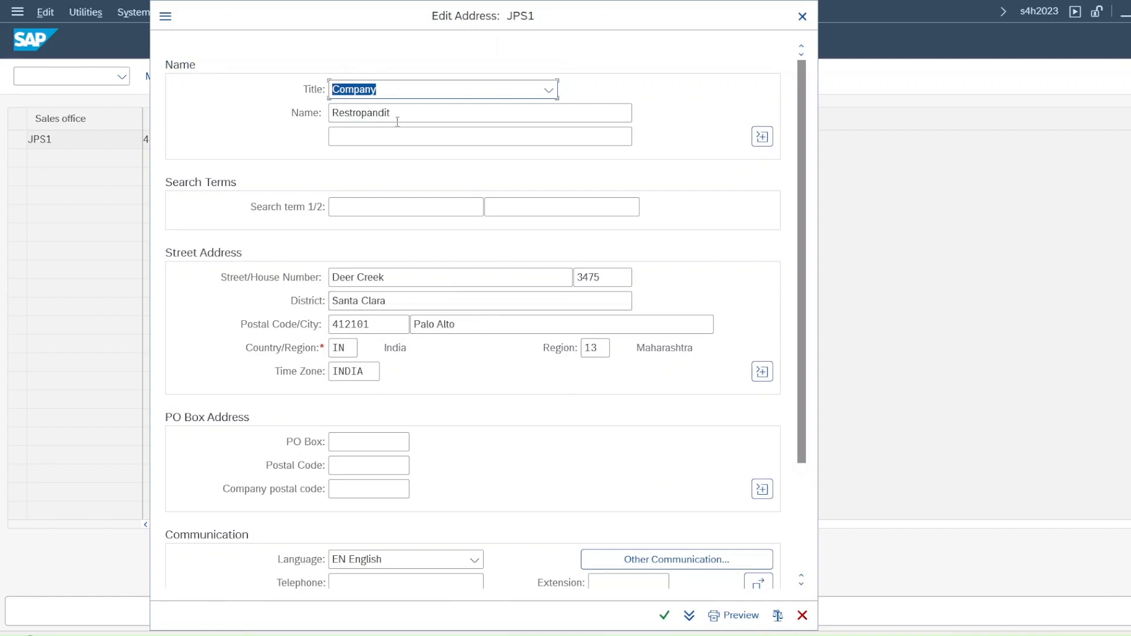
Step: Set the name in the JPS1 address to Sales Office 01-JP and clear the street
key(Tab)
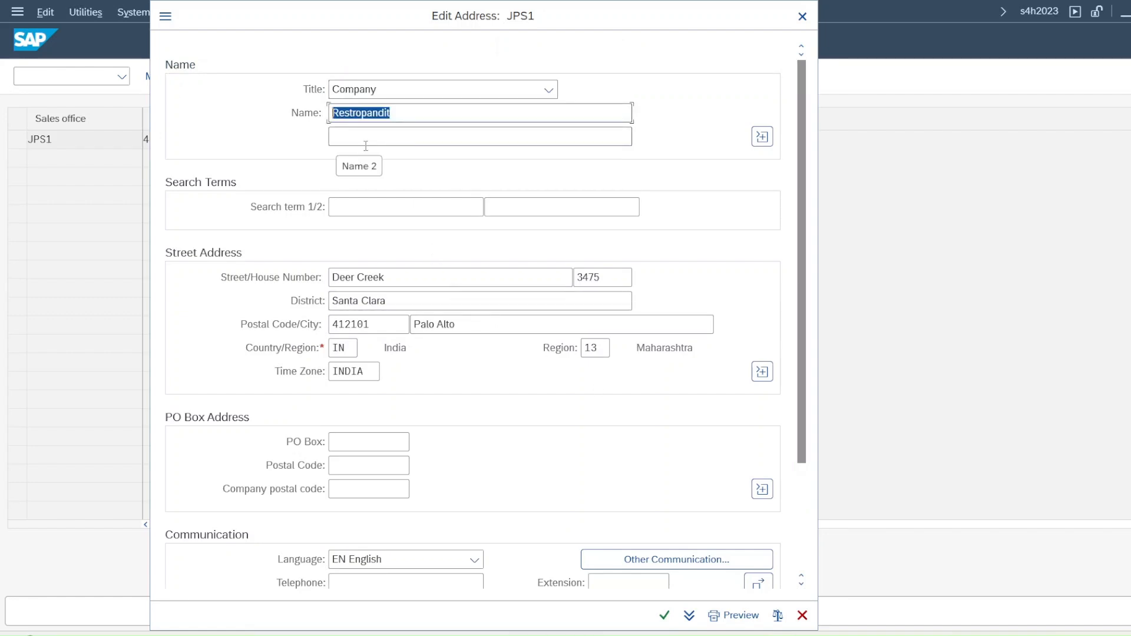
text(Sales)
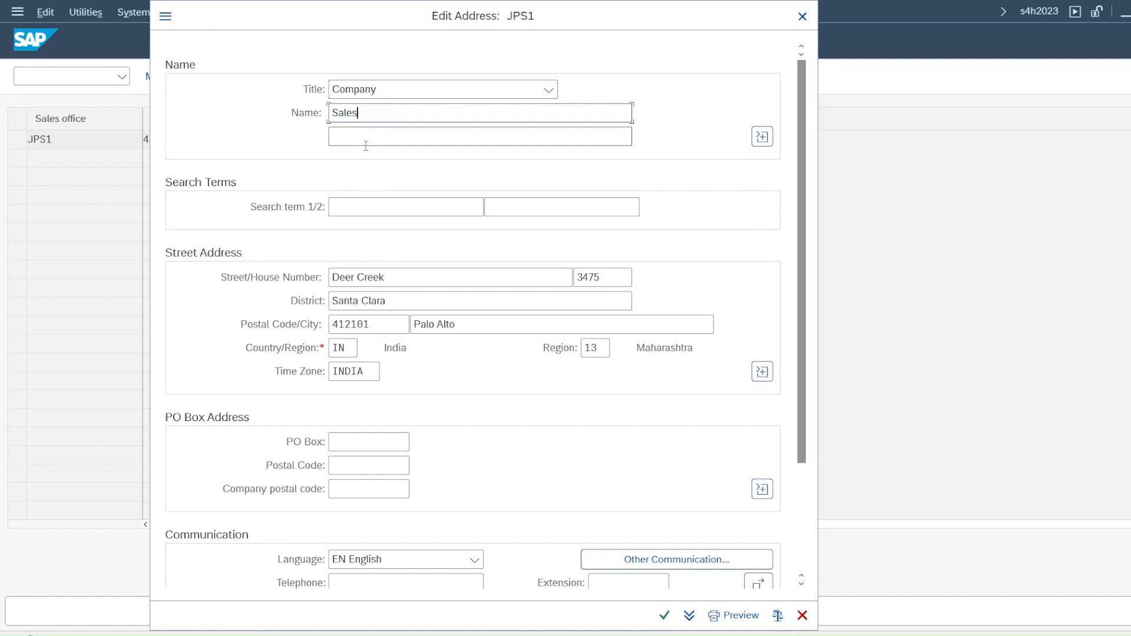
text( Office 01-JP)
drag(413, 280, 4, 256)
key(BackSpace)
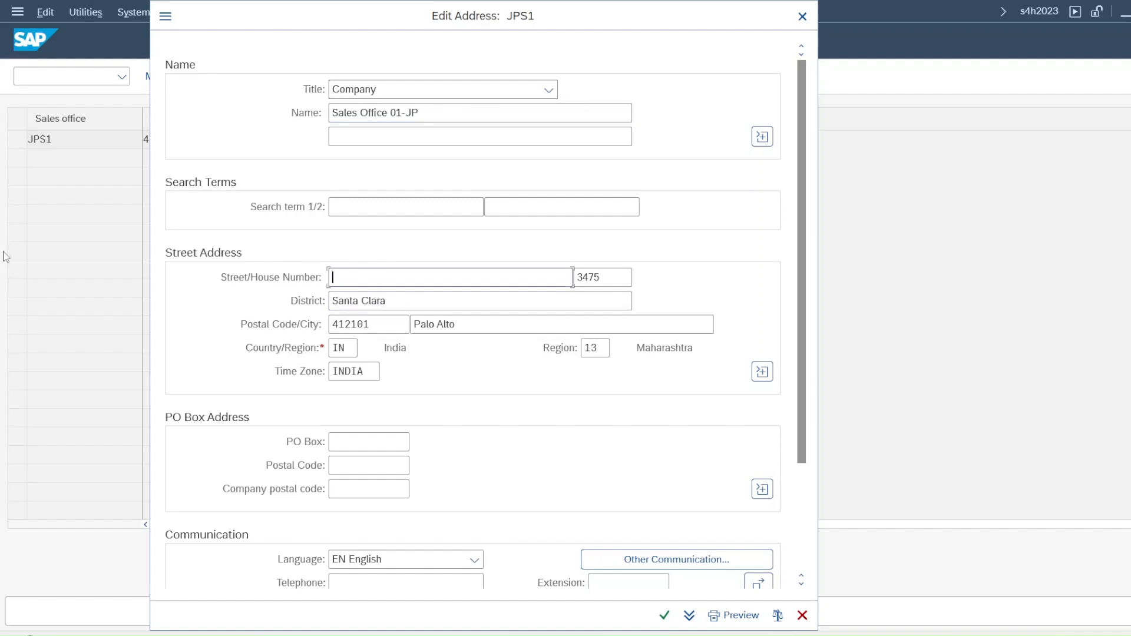
Step: Replace the copied district in the JPS1 address with the new office's district
drag(399, 302, 330, 304)
key(BackSpace)
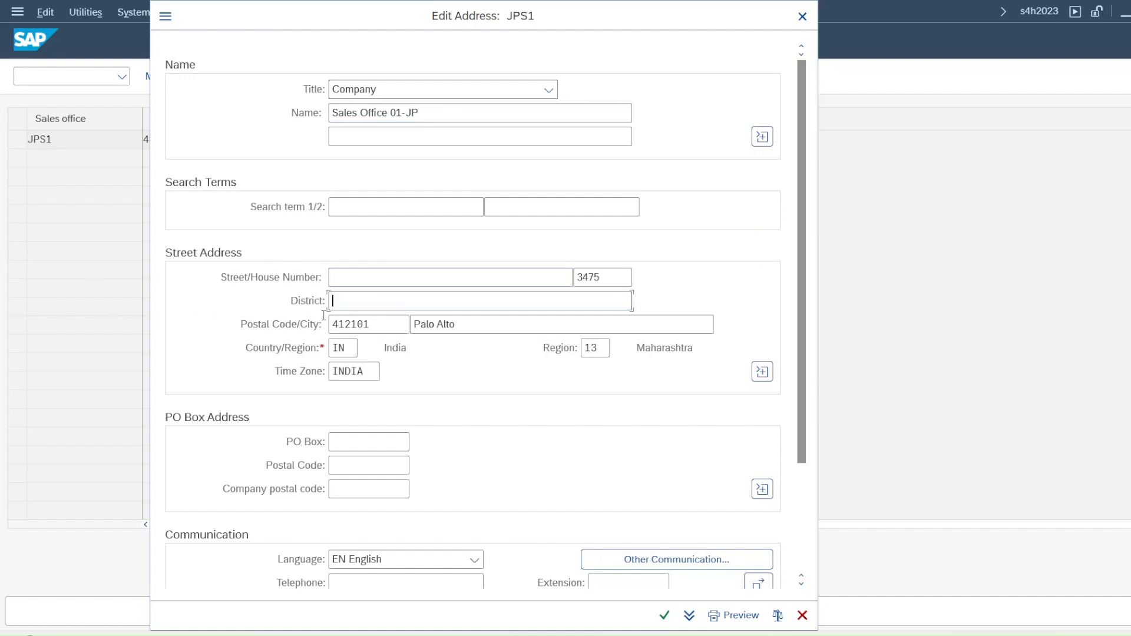
text(ODISS)
text(A)
key(BackSpace)
key(BackSpace)
text(HA)
Step: Enter the new office's postal code and city in the JPS1 address
drag(379, 306, 65, 317)
drag(380, 325, 211, 314)
text(751024)
drag(457, 324, 239, 331)
text(Bhh)
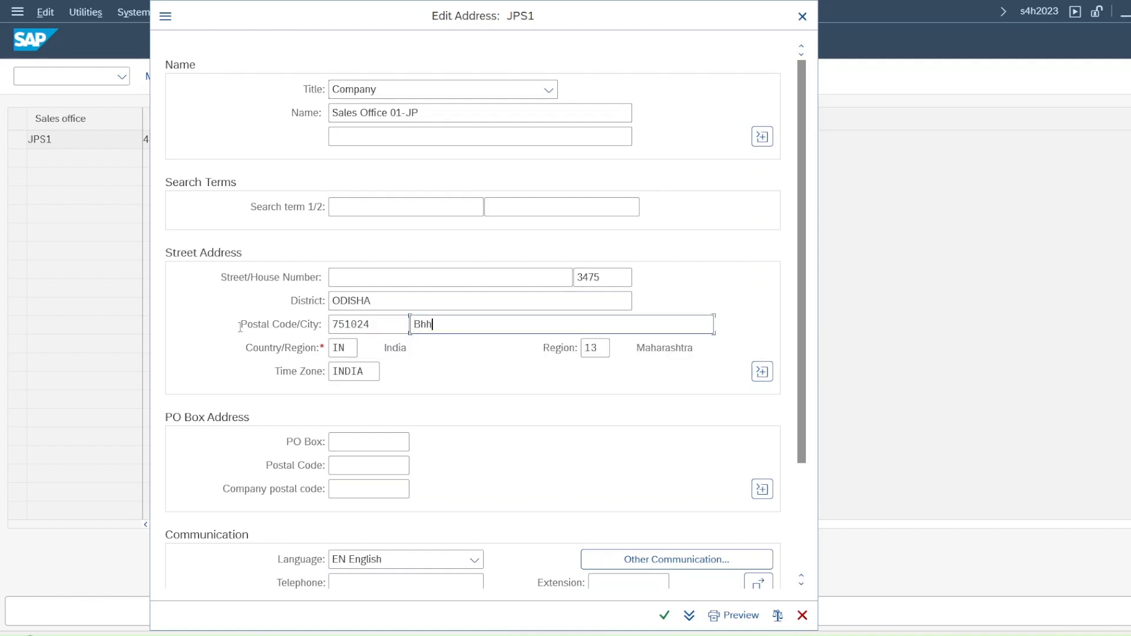
key(BackSpace)
text(u)
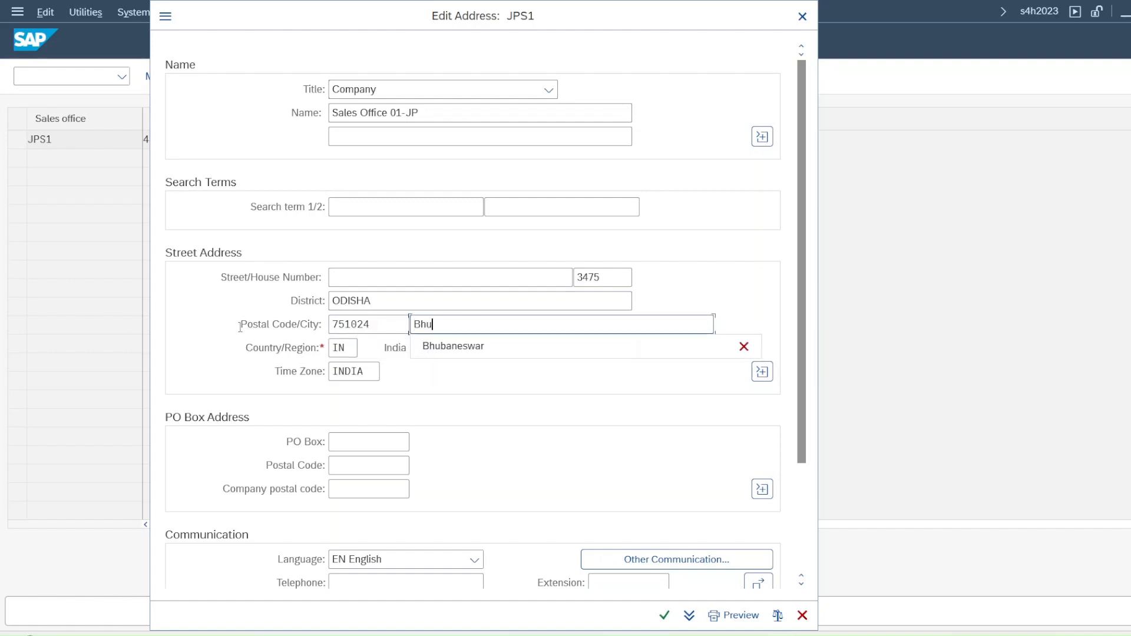
click(458, 348)
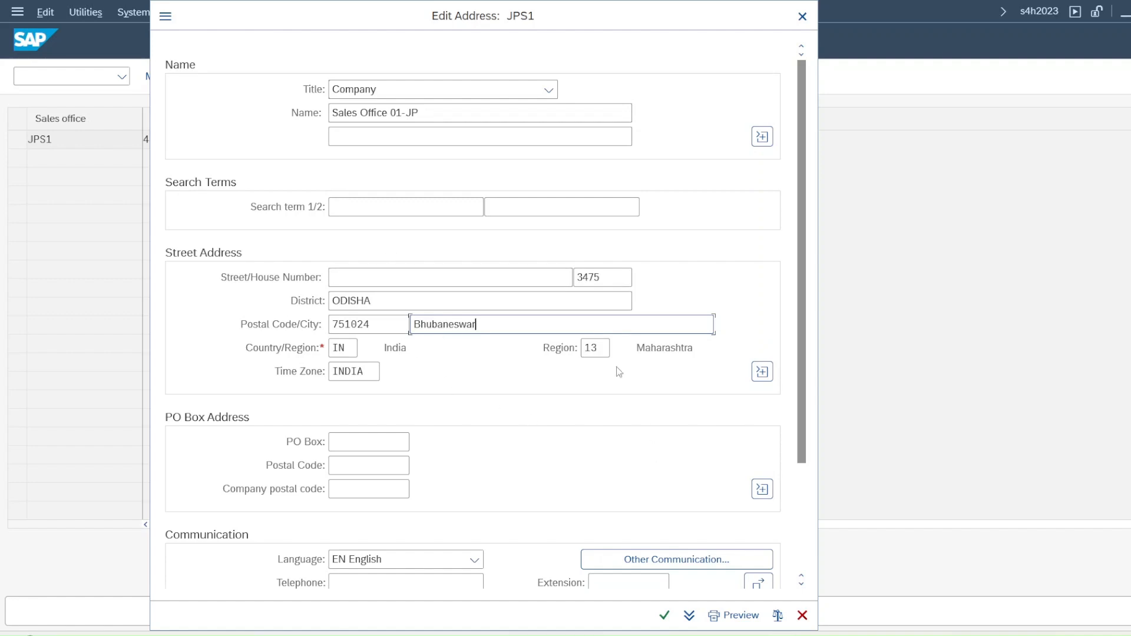
Step: Clear the house number in the JPS1 address and confirm the address
key(shift+Tab)
key(shift+Tab)
key(shift+Tab)
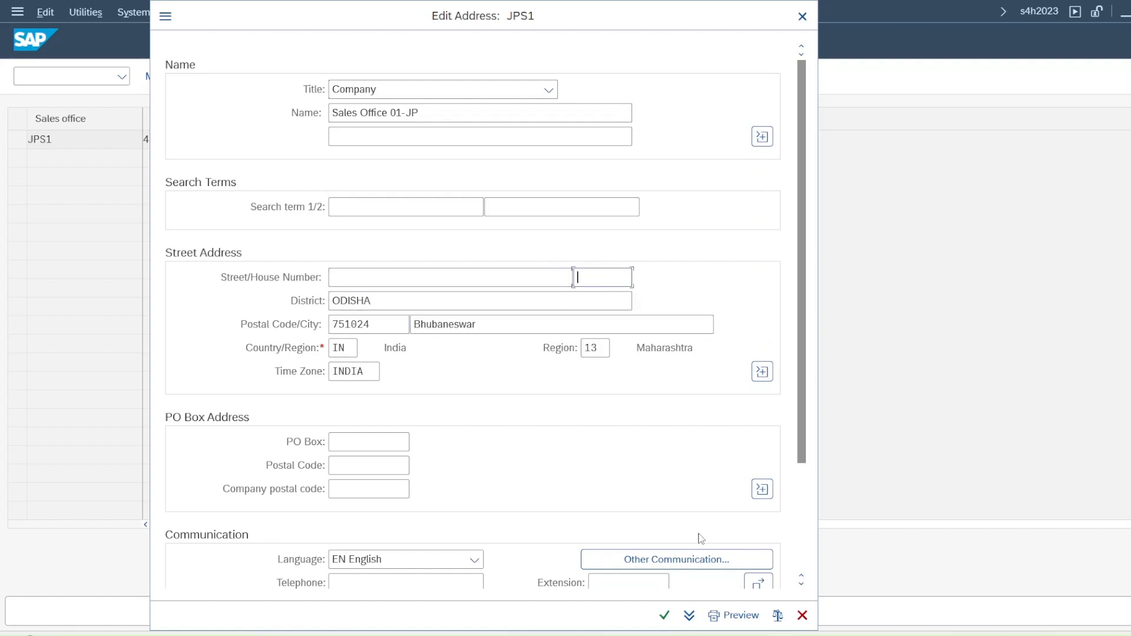
click(664, 615)
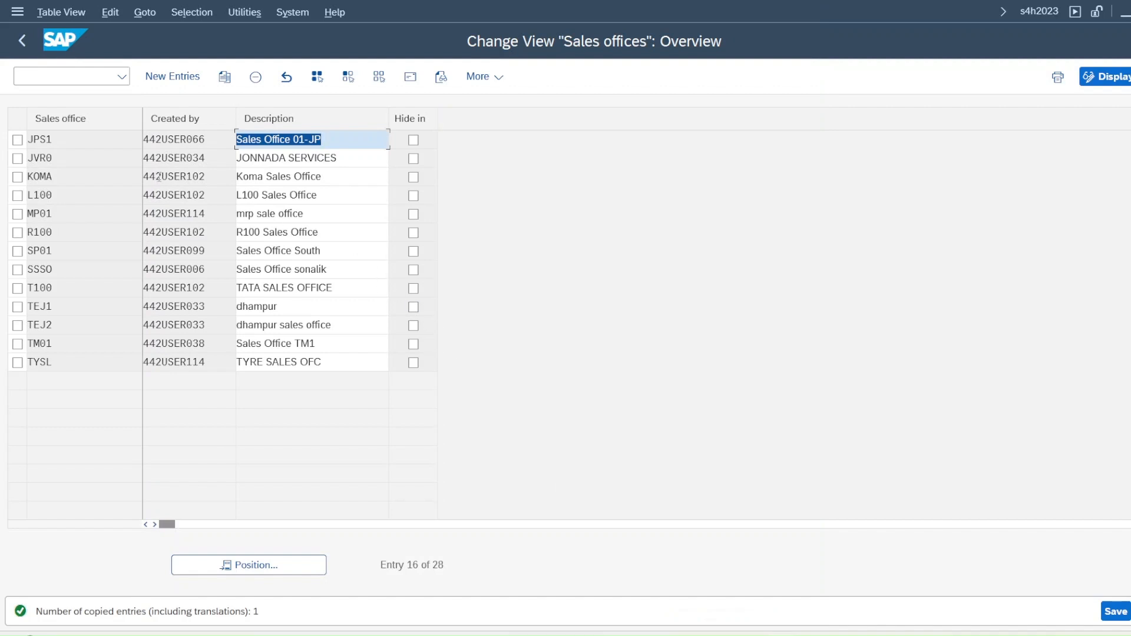
Step: Save sales office JPS1 in the JP Company Setup customizing request and return to the IMG structure
click(1115, 611)
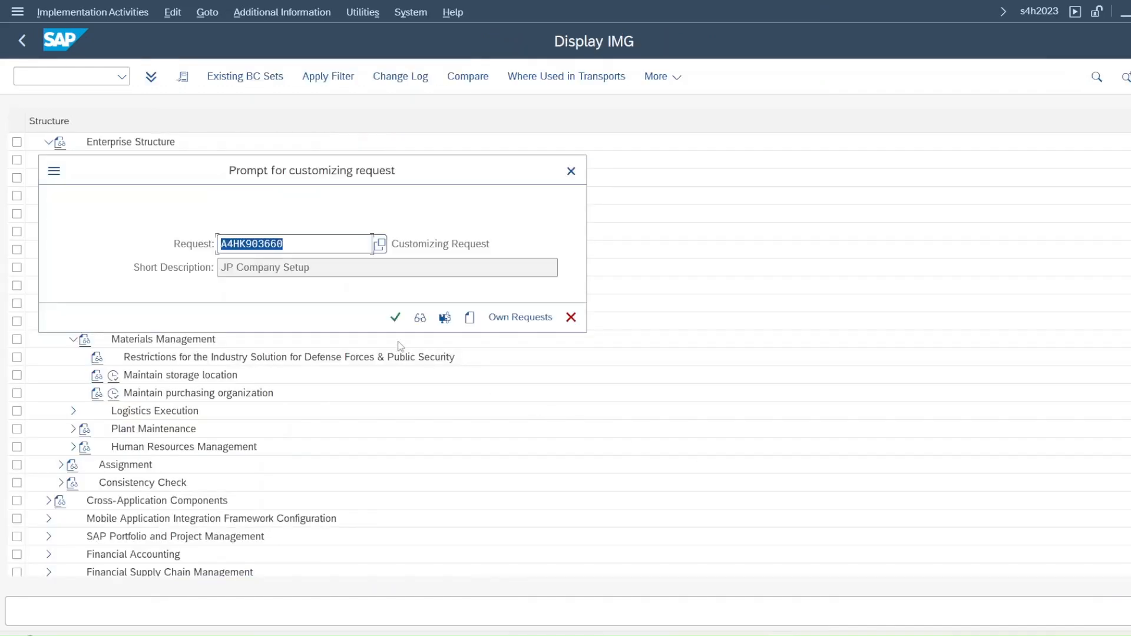
click(395, 317)
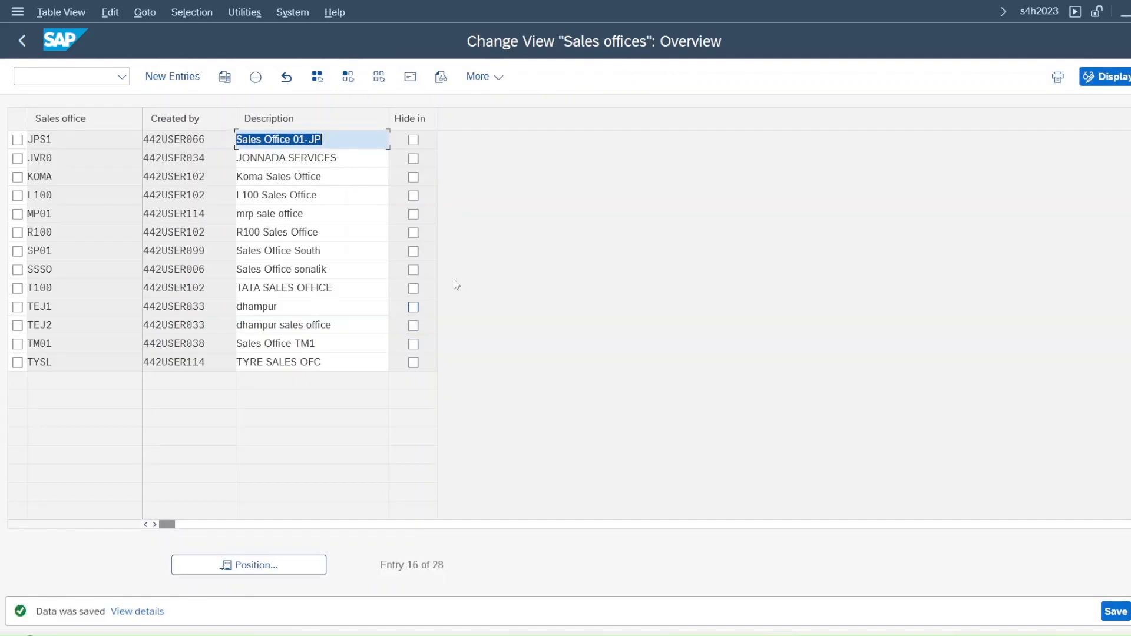
key(F3)
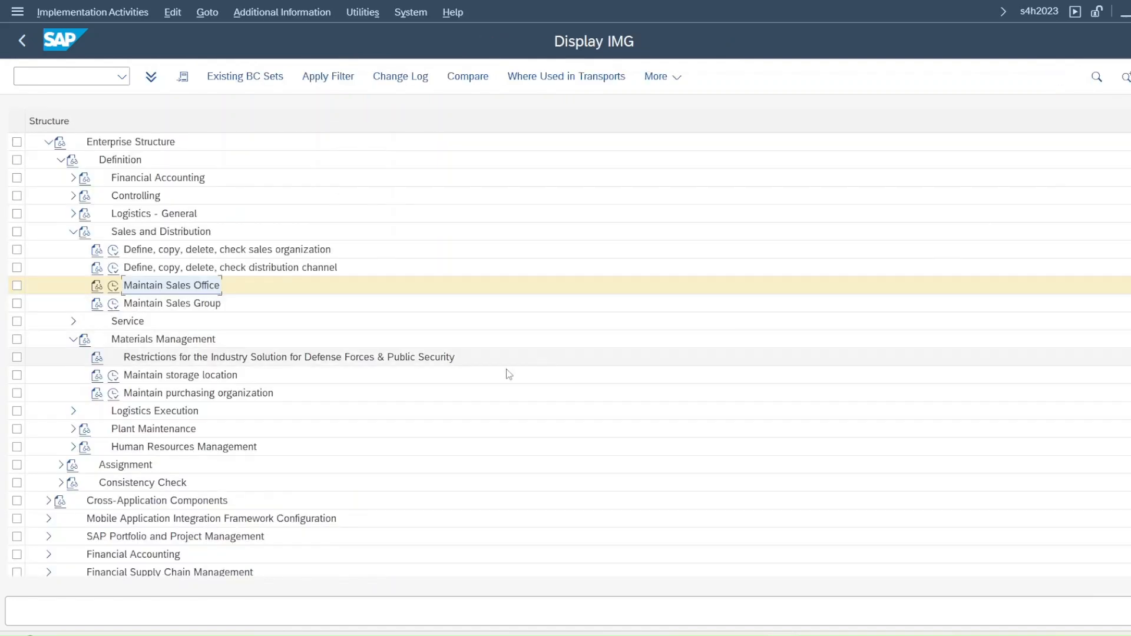
Step: In the Maintain Sales Group activity, copy sales group 123 as JS1 with the description Sales Group 01-JP
click(114, 306)
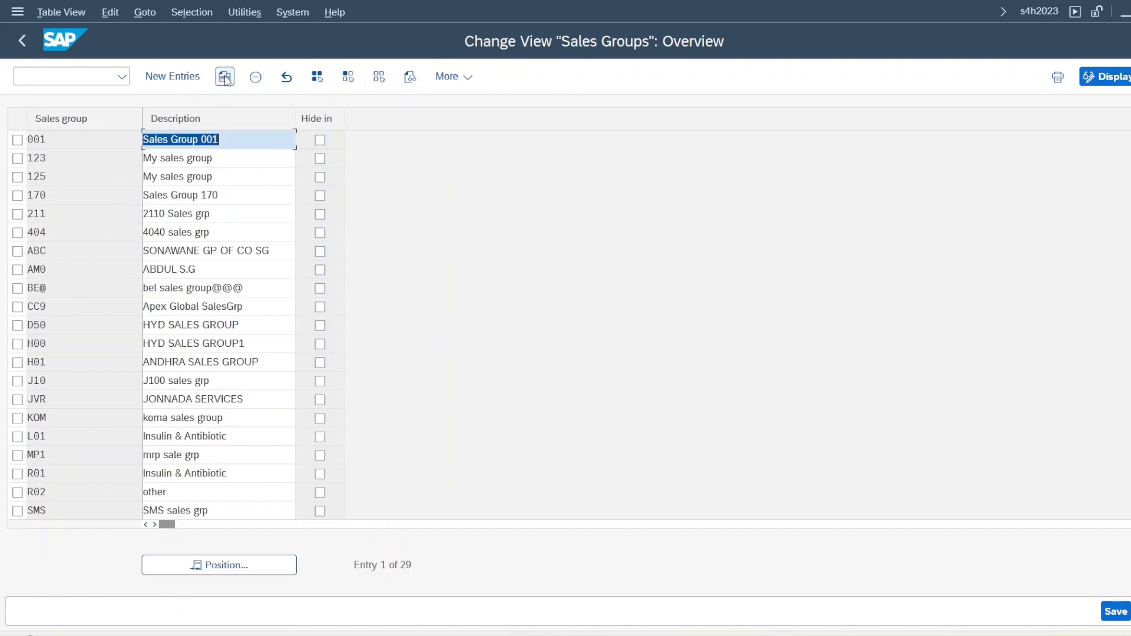
click(17, 158)
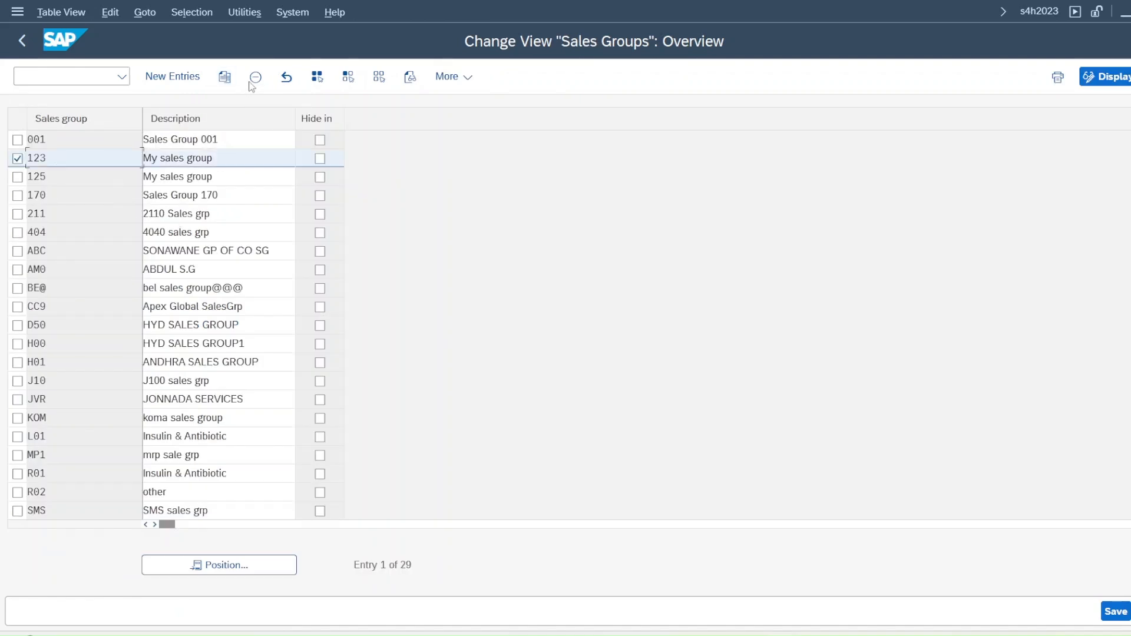
click(225, 76)
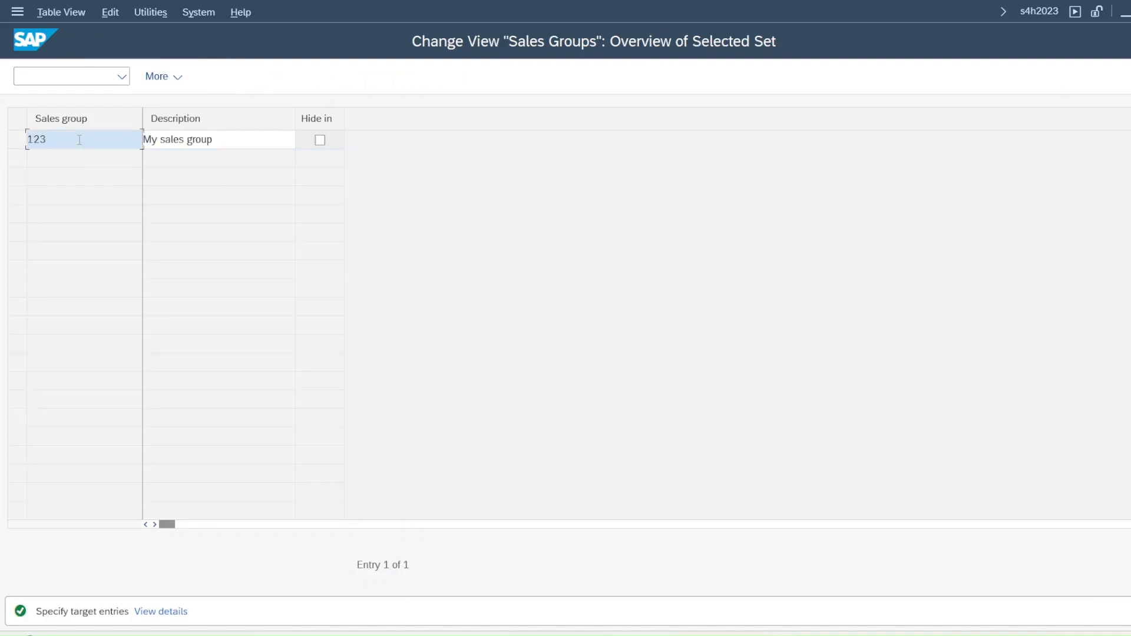
text(JS1)
key(Tab)
text(S)
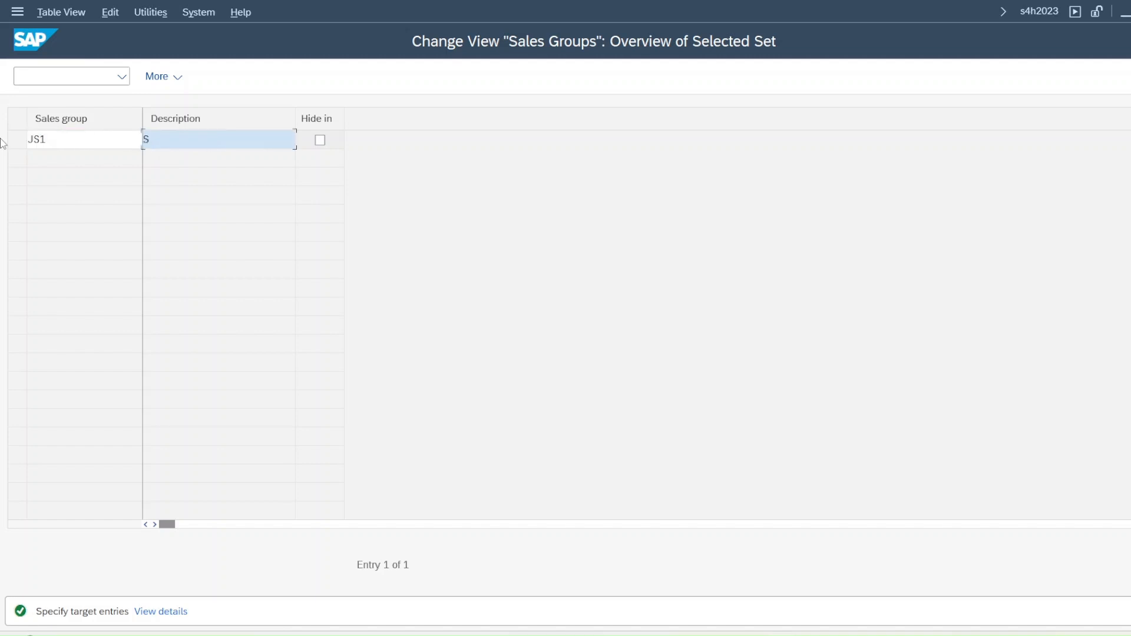
text(ales Group 01-JP)
key(Return)
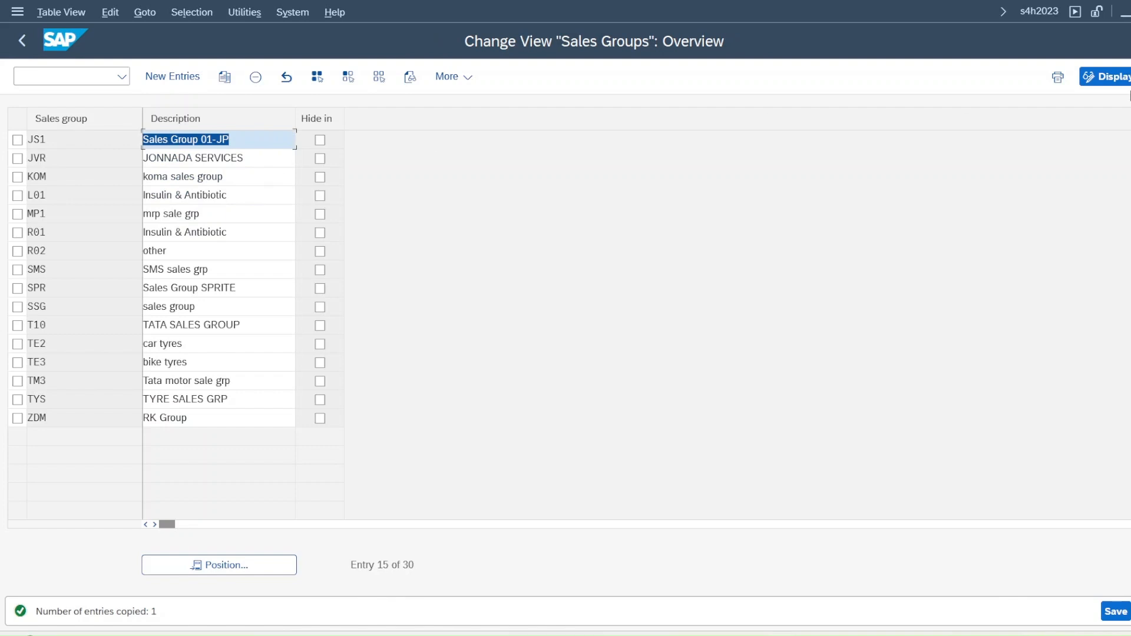
Step: Save sales group JS1 in the JP Company Setup customizing request and return to the IMG structure
click(1115, 611)
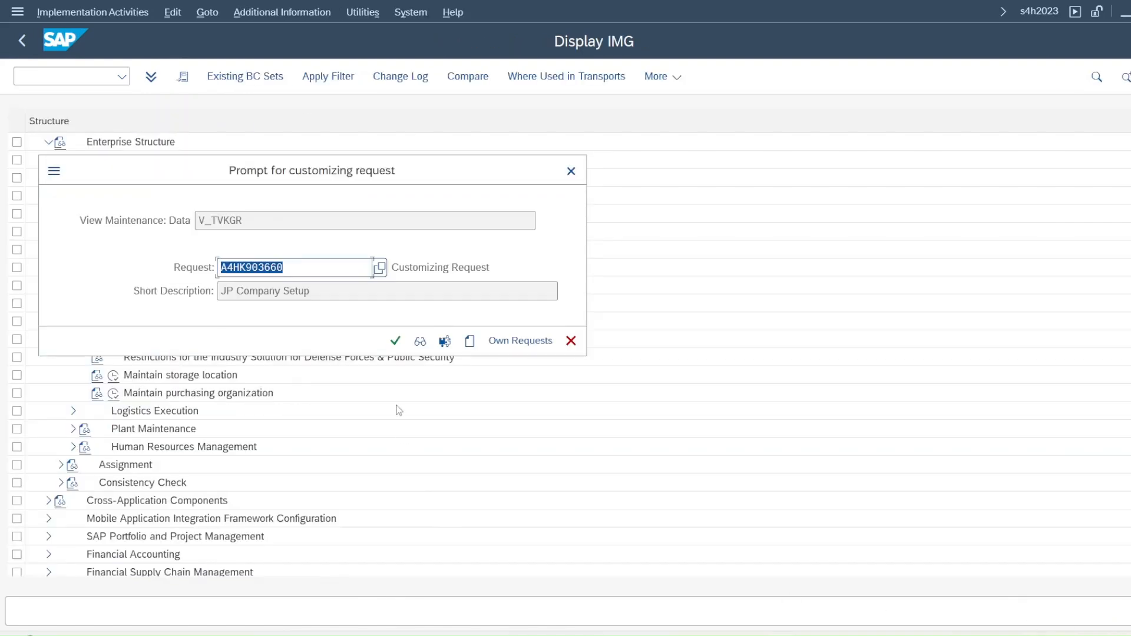
click(394, 338)
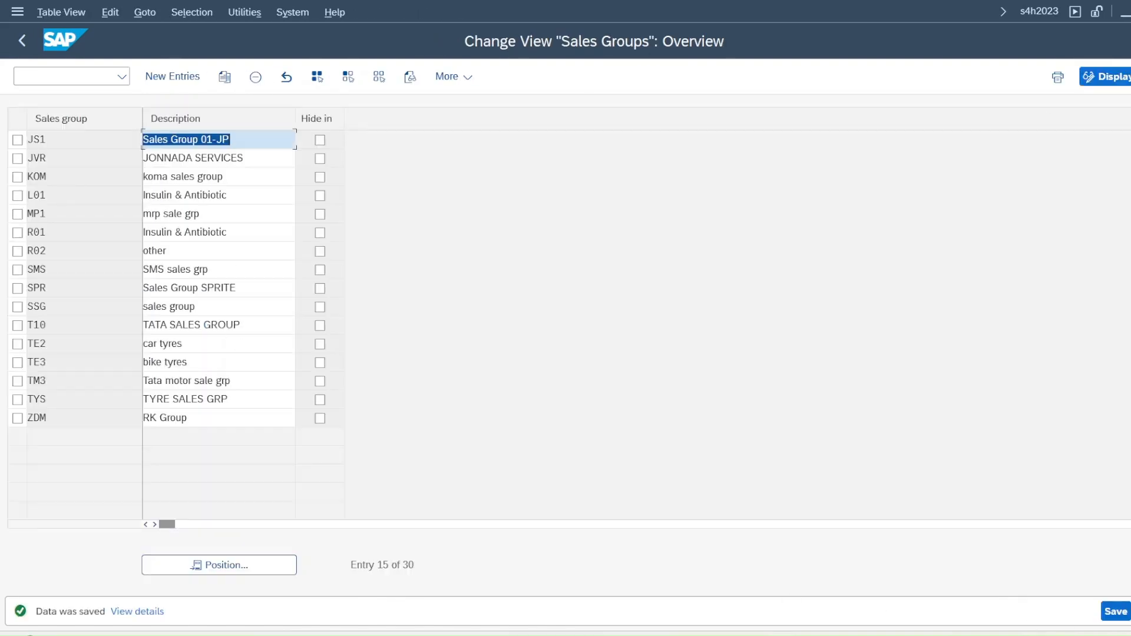
key(F3)
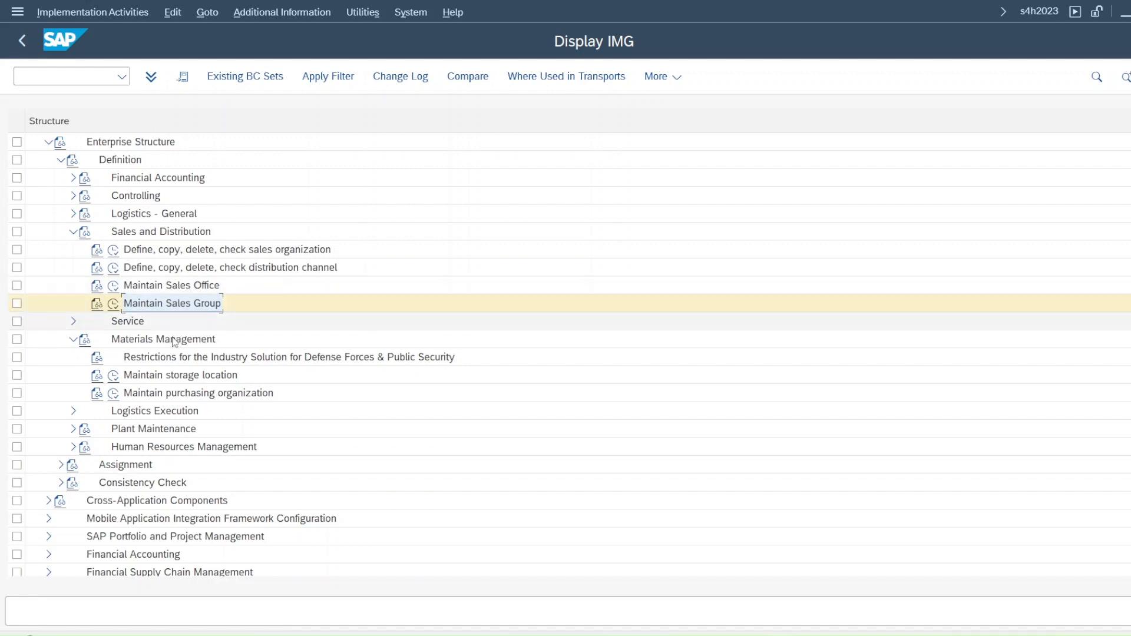
Step: Expand the Controlling, Logistics - General and Logistics Execution nodes under the Enterprise Structure definition
click(73, 214)
click(73, 215)
click(73, 197)
click(72, 198)
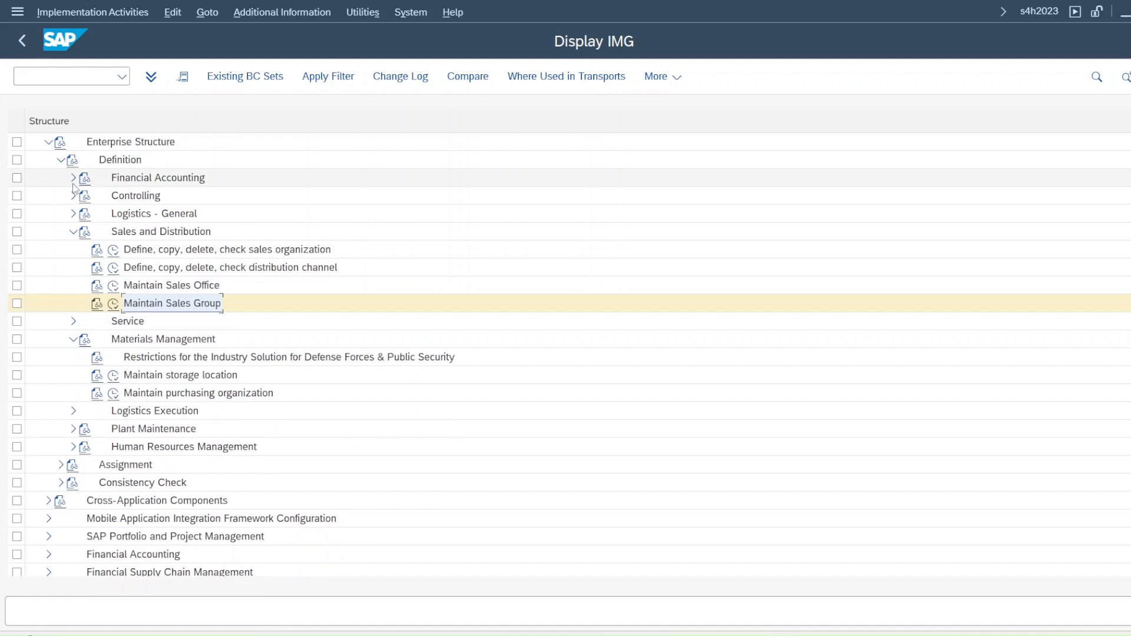
click(73, 179)
click(72, 180)
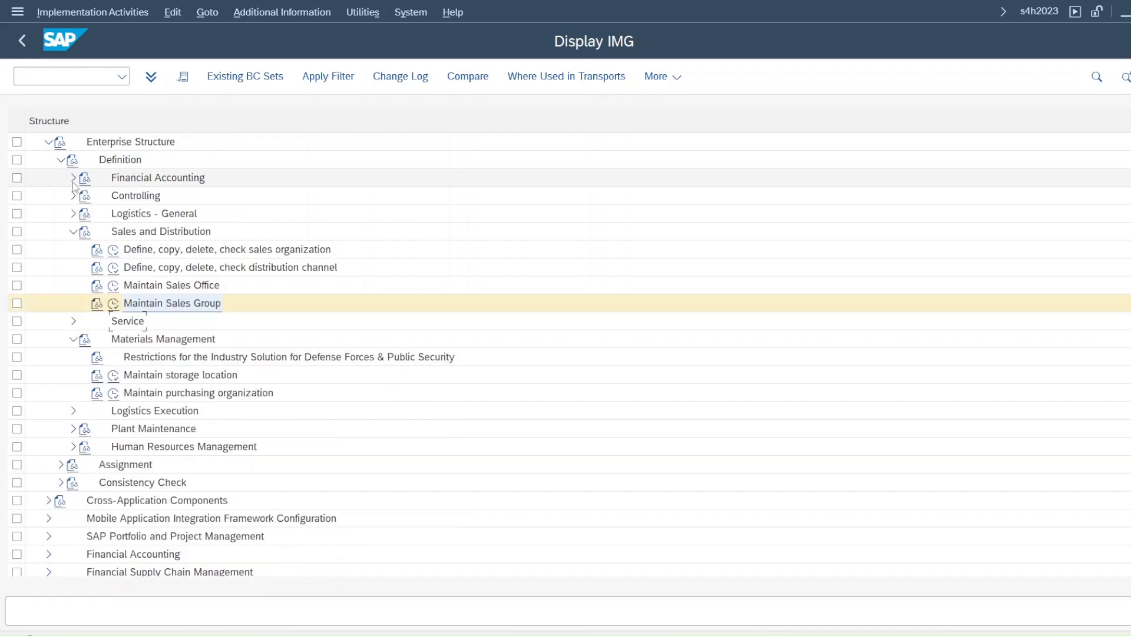
click(72, 416)
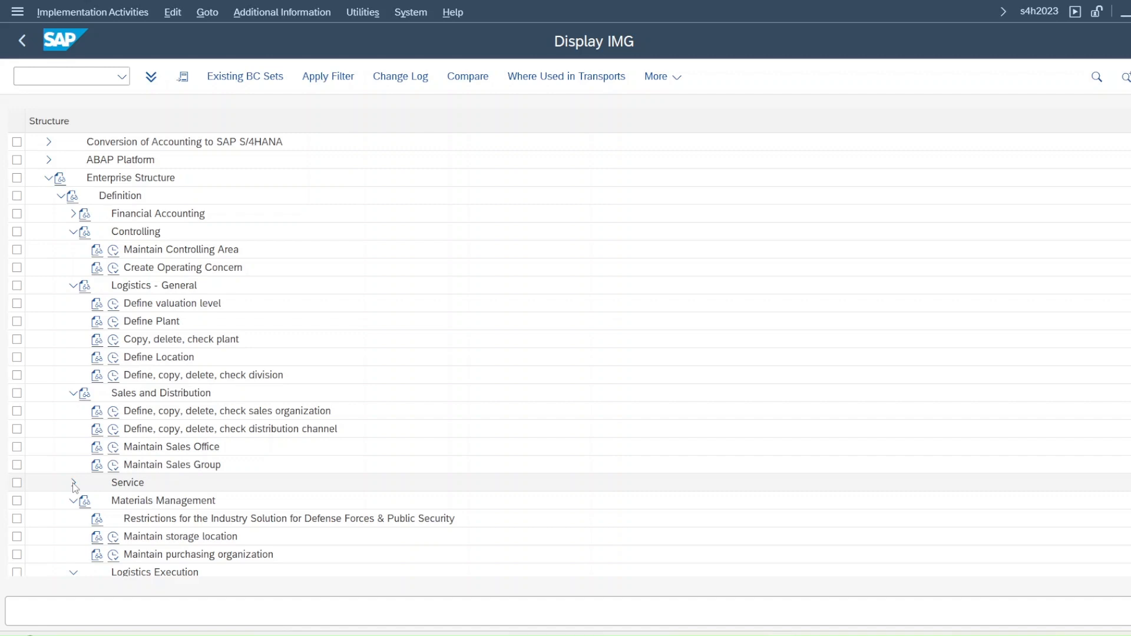
click(72, 483)
click(73, 483)
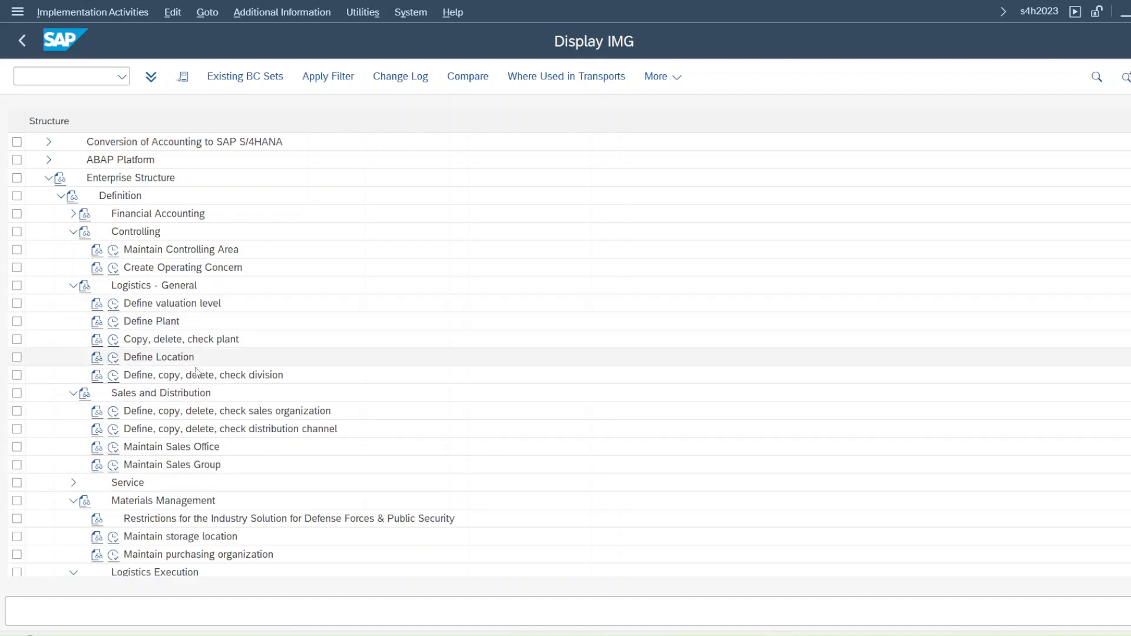
Step: In the Define Division activity, add a new division JP with the name Division 01-JP
click(114, 376)
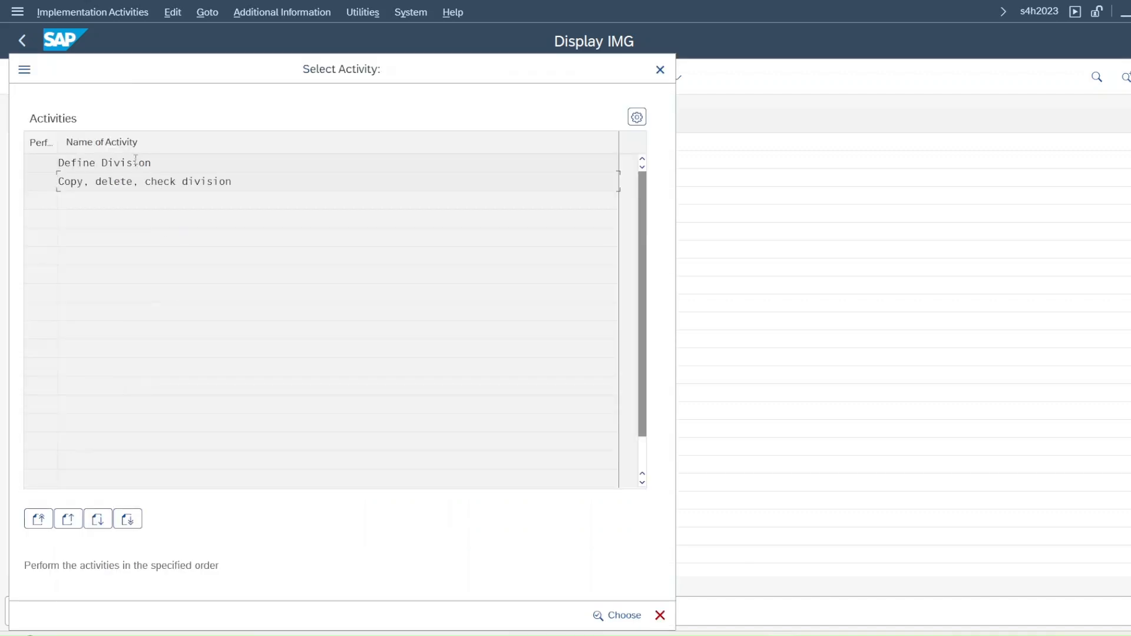
double_click(136, 162)
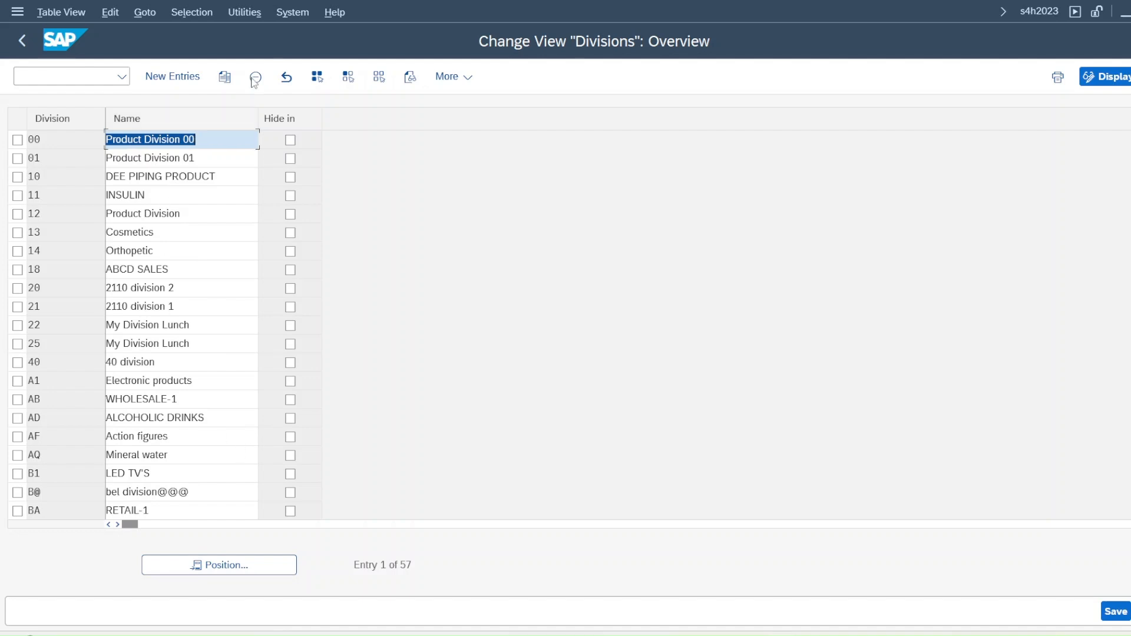
click(180, 76)
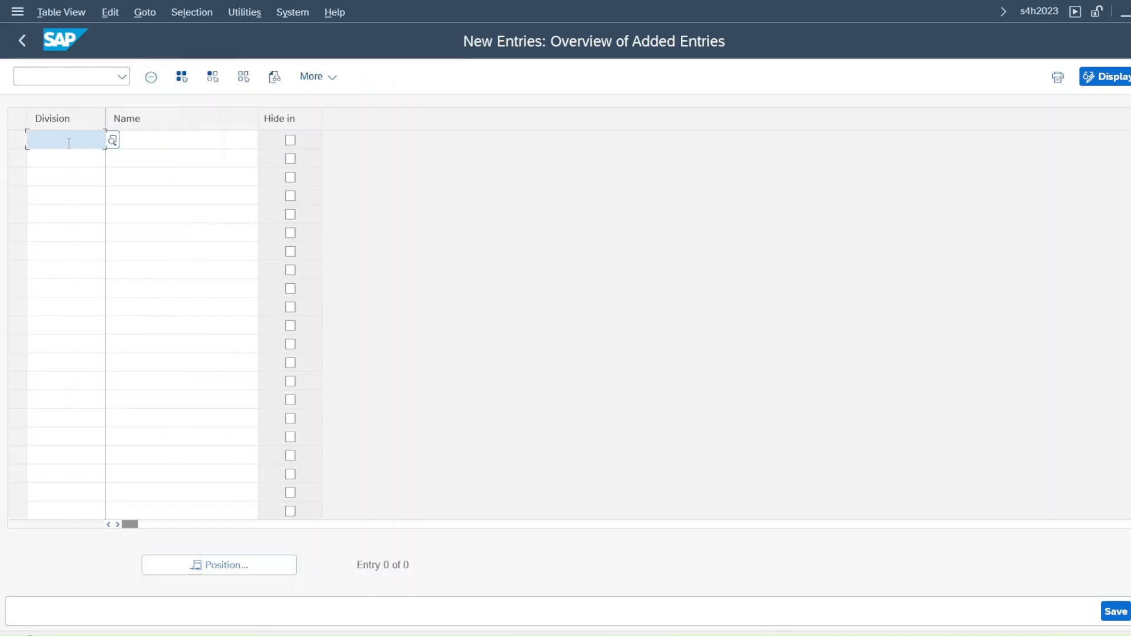
text(JP)
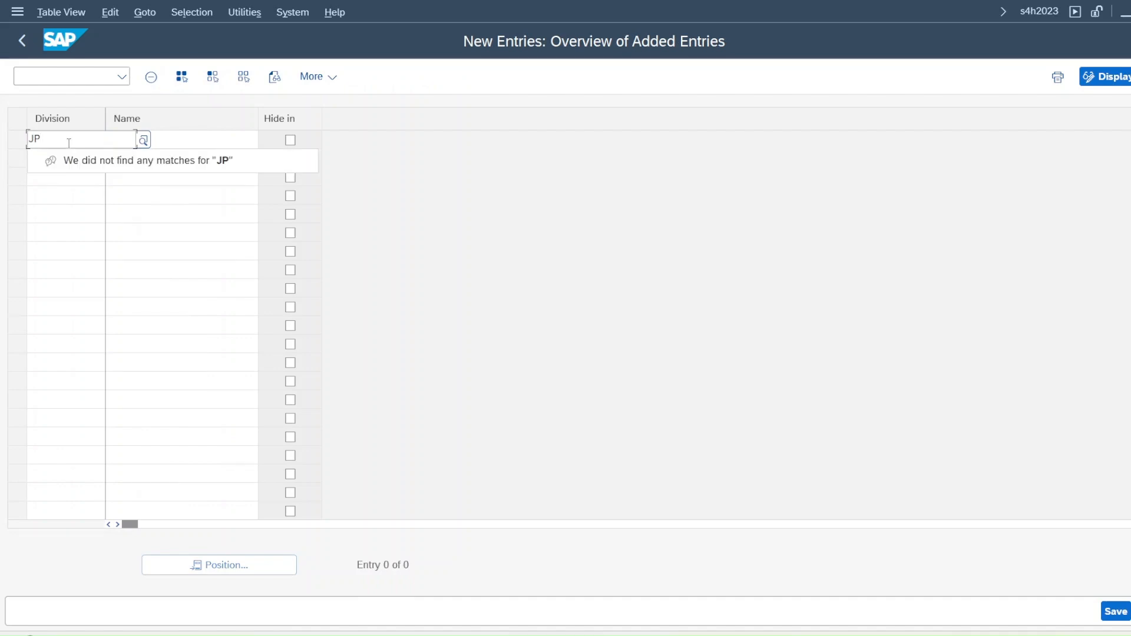
click(205, 135)
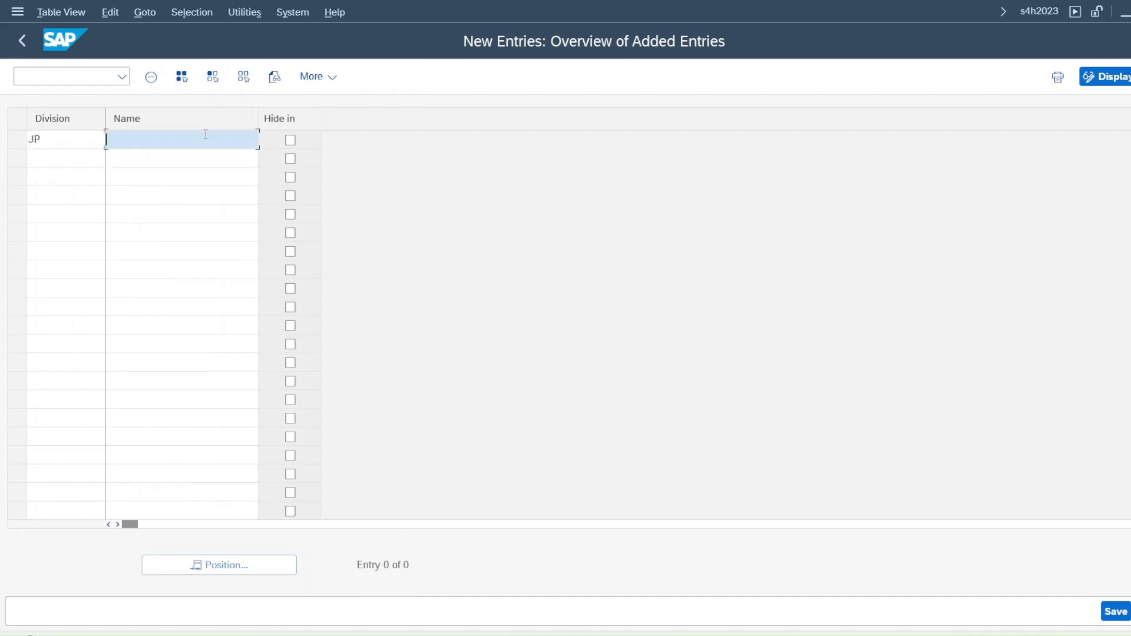
text(Division 01-JP)
key(Return)
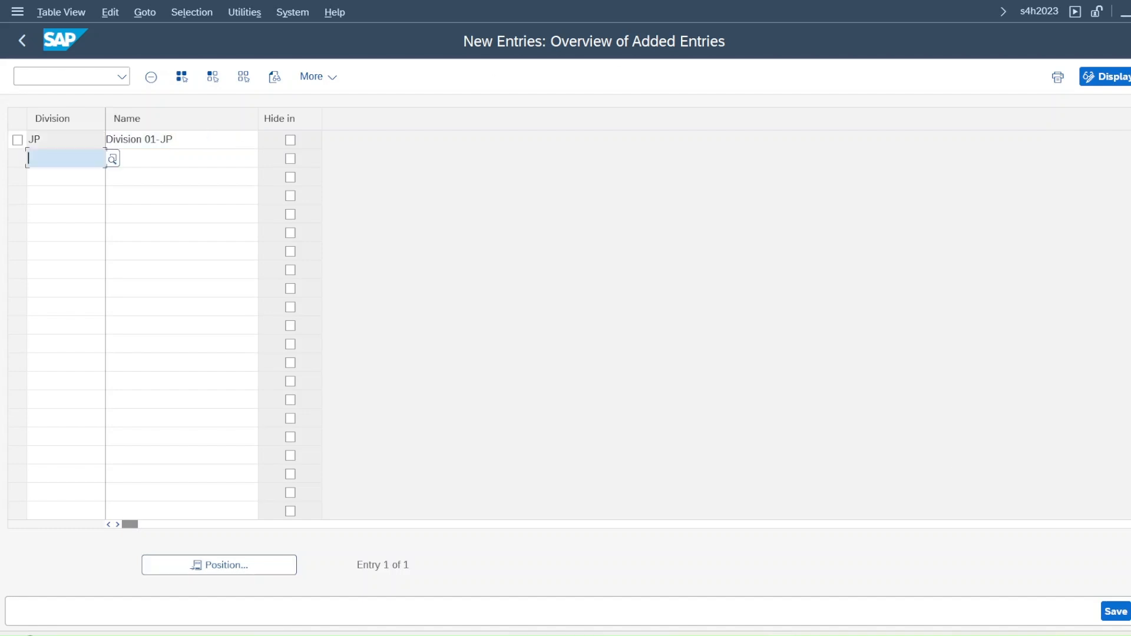
Step: Save division JP in the JP Company Setup customizing request and return to the IMG structure
click(1114, 611)
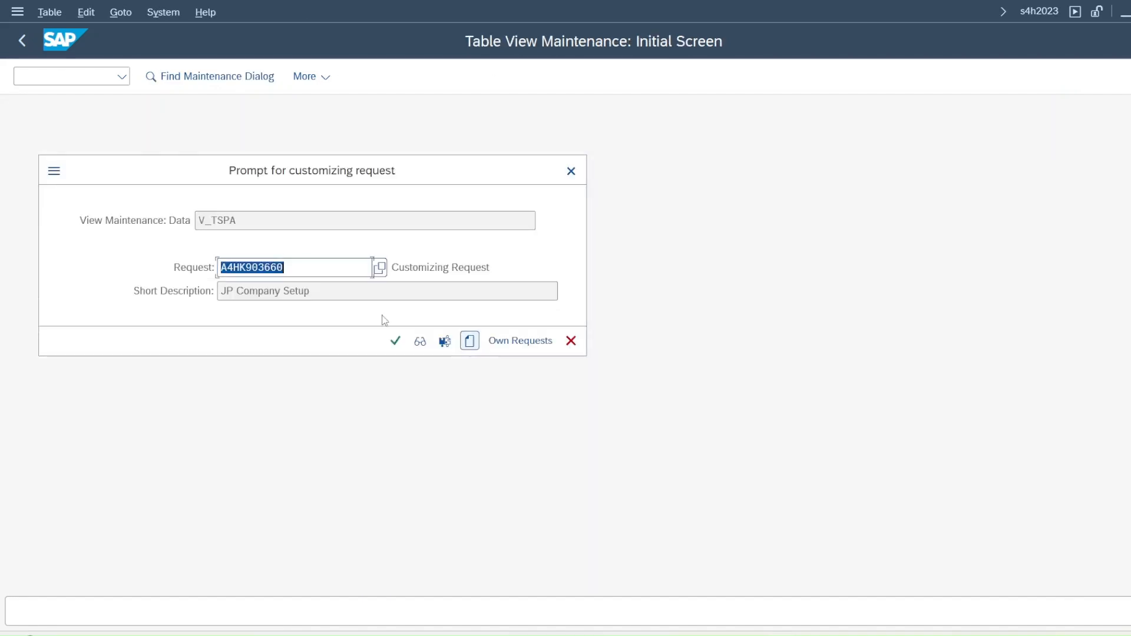
click(393, 341)
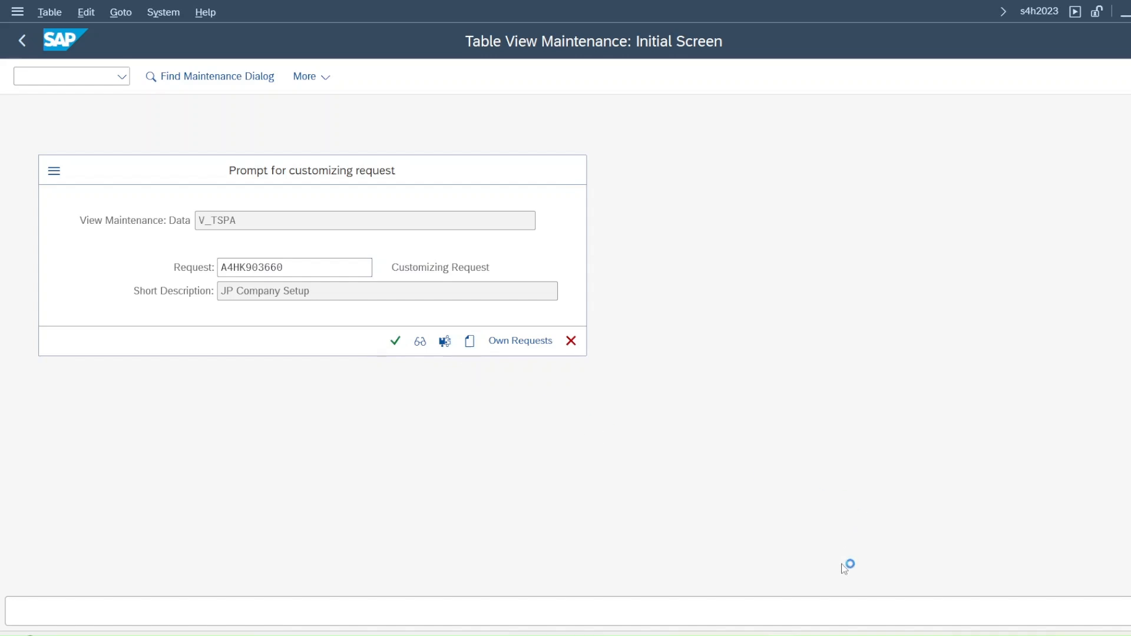
click(737, 635)
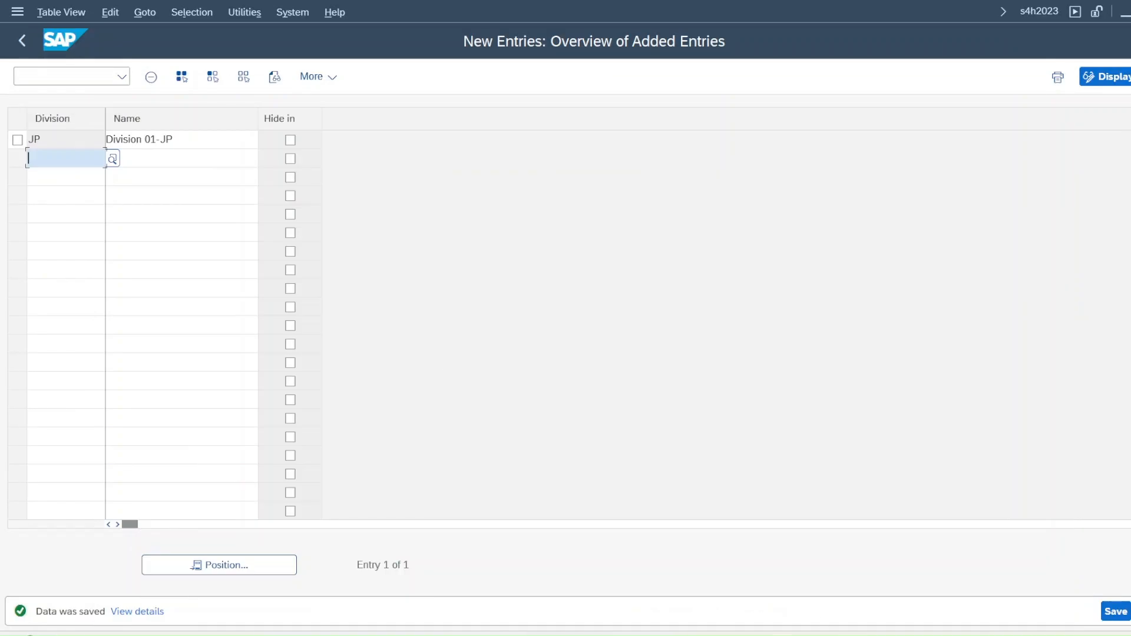
click(1130, 77)
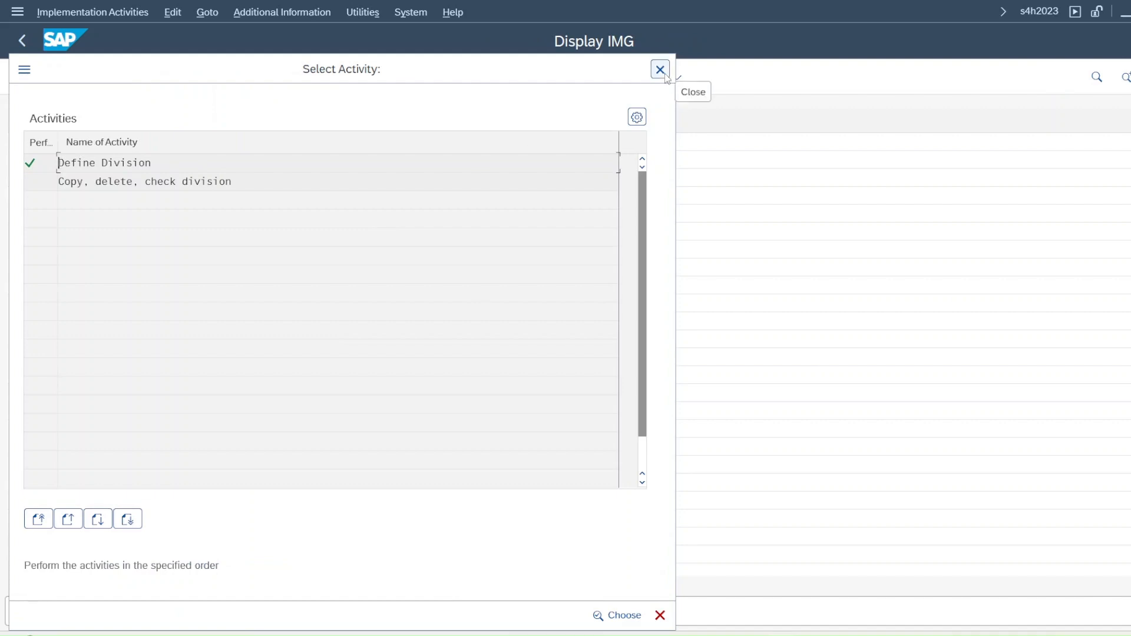
click(660, 70)
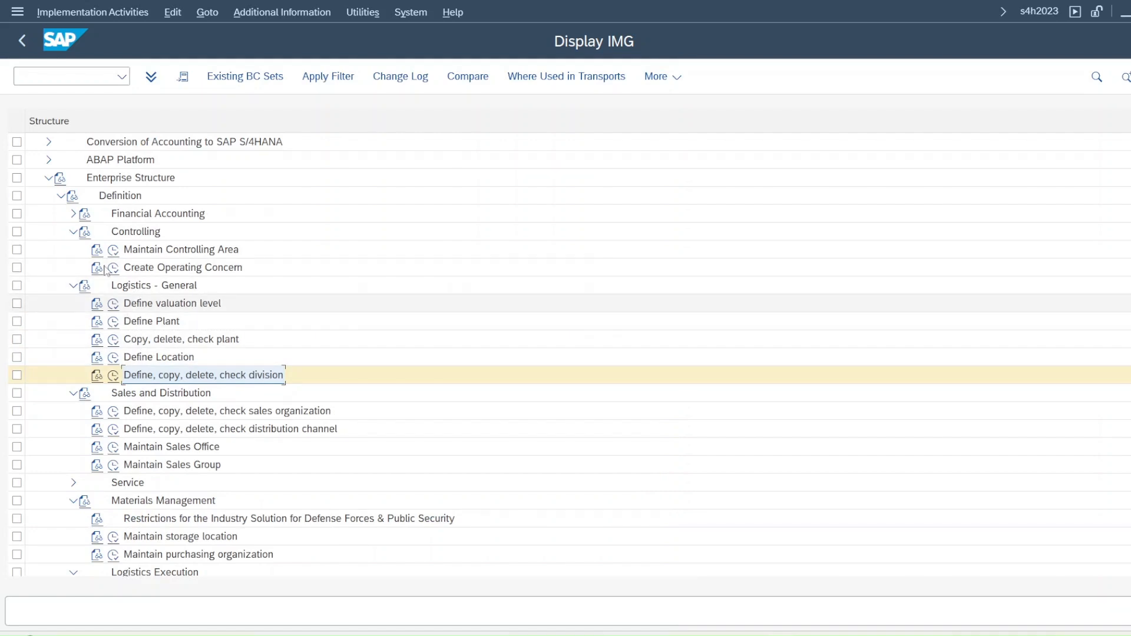
Step: Look up company JPPL in the Define company list under Financial Accounting and return to the IMG structure
click(73, 214)
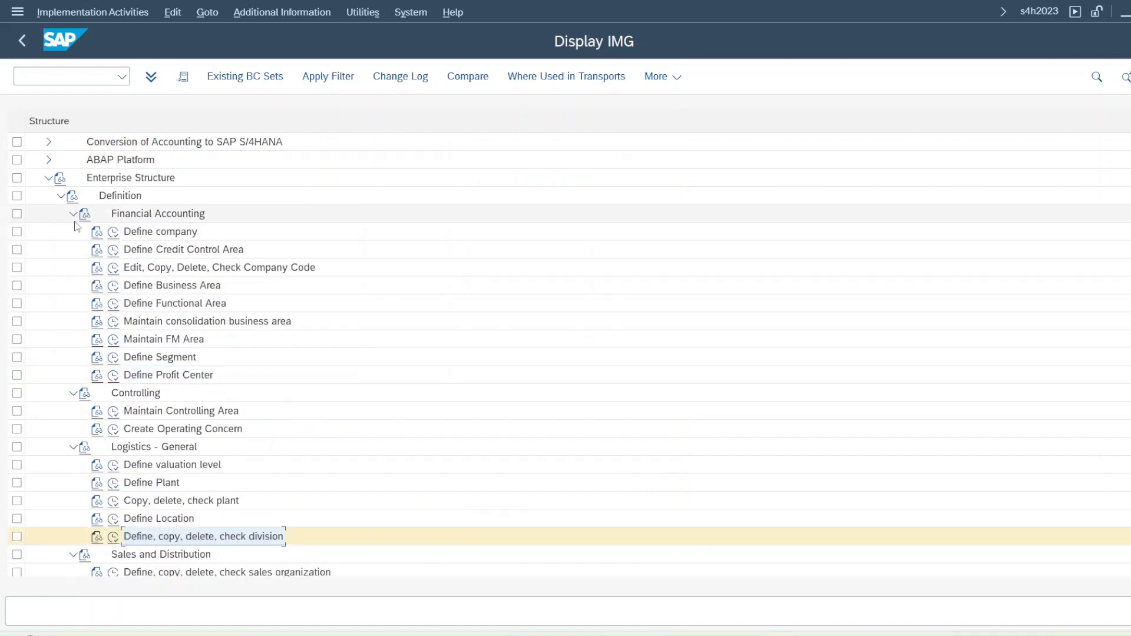
click(113, 232)
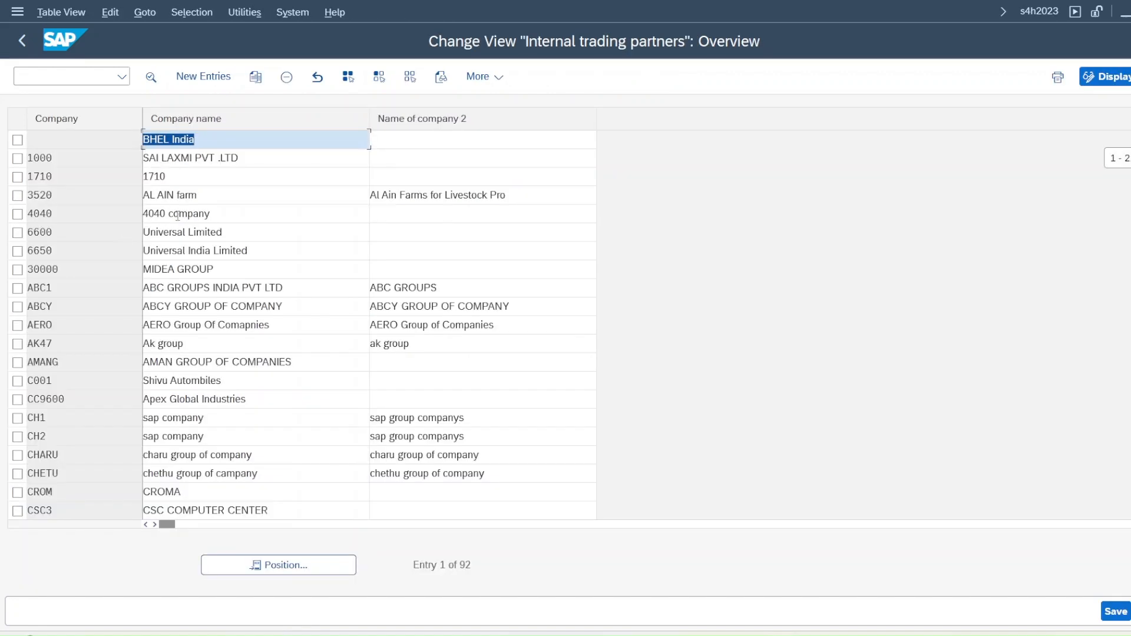
scroll(94, 412, down, 8)
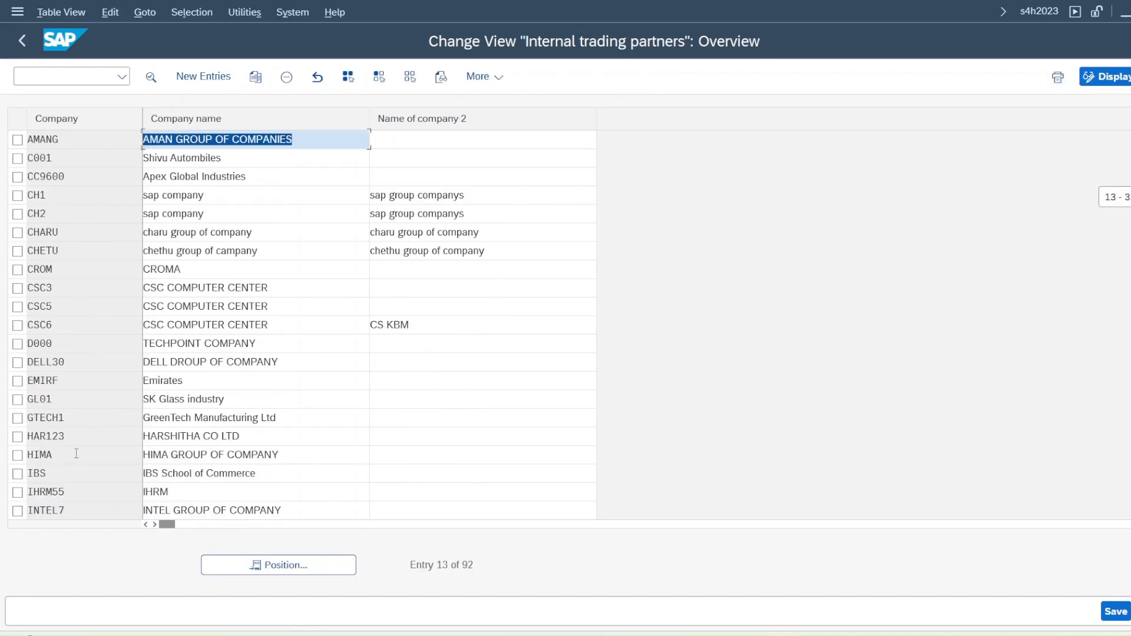
scroll(82, 442, down, 2)
scroll(81, 442, up, 2)
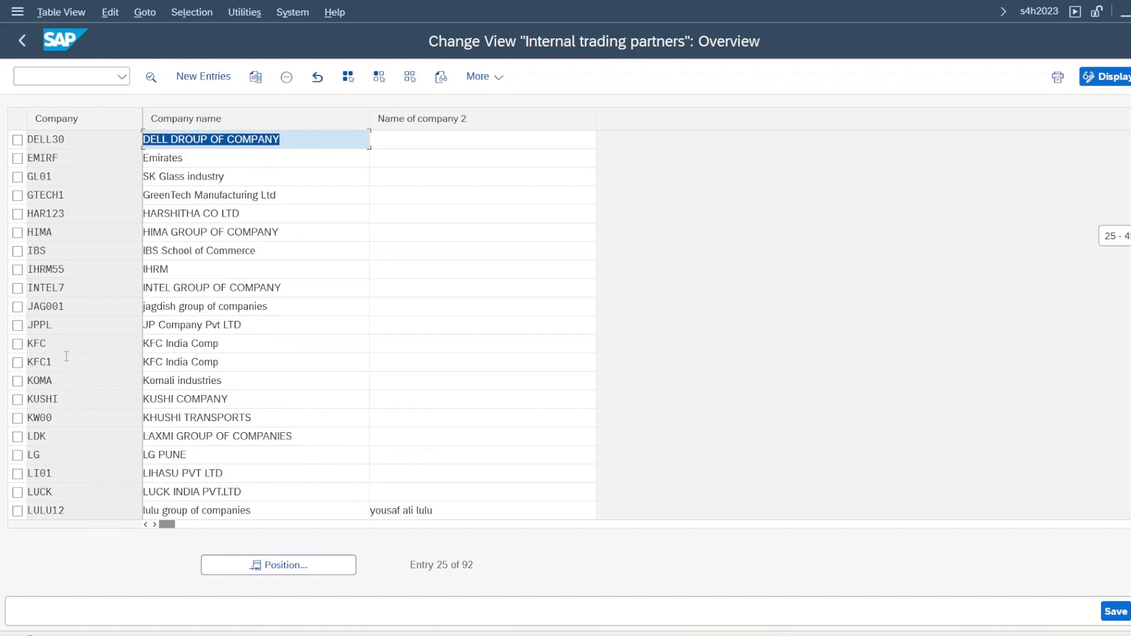
key(F3)
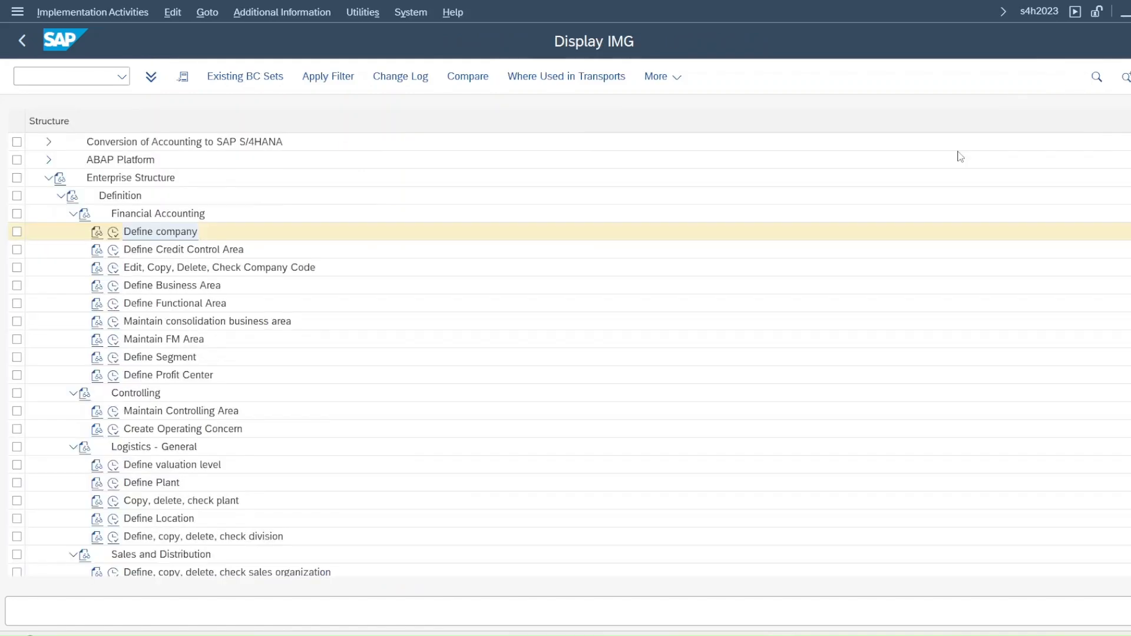
click(115, 270)
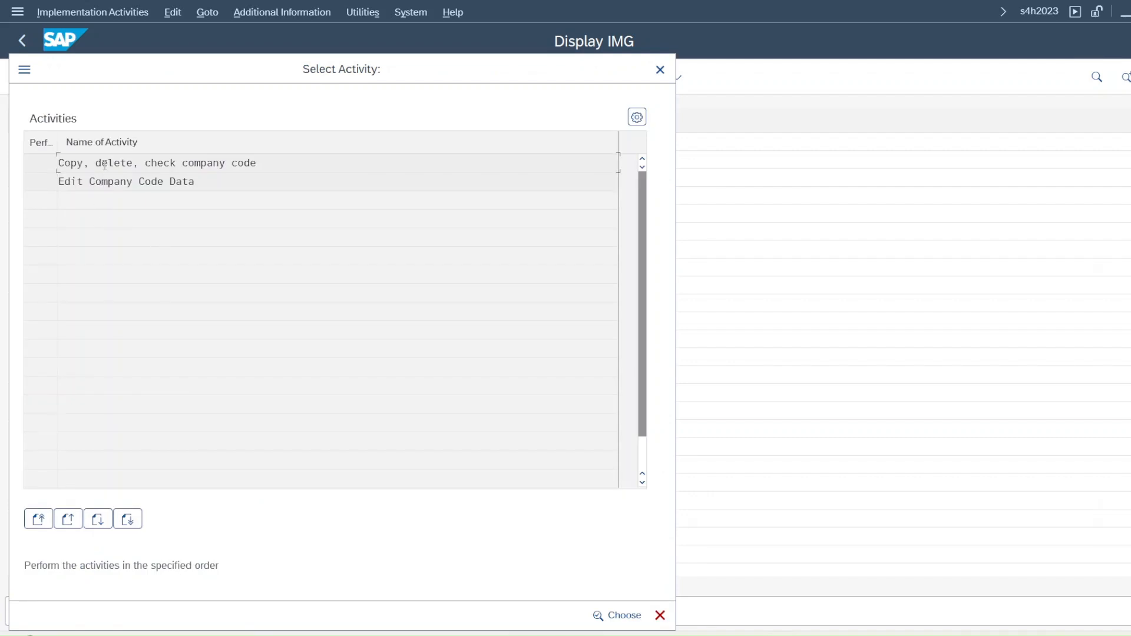
double_click(104, 165)
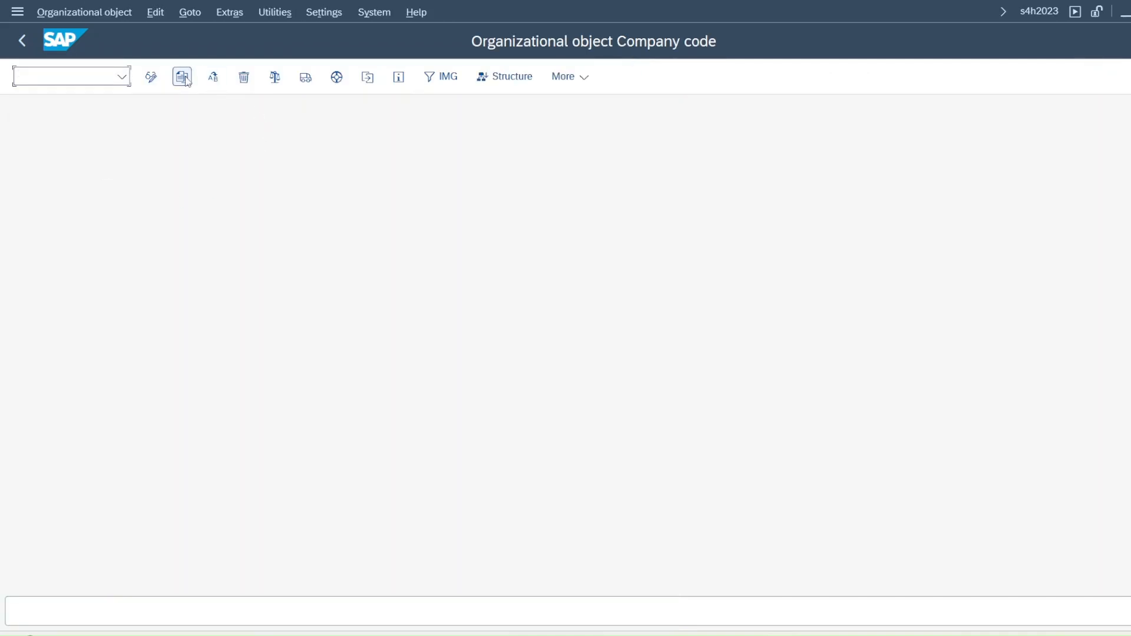
click(151, 78)
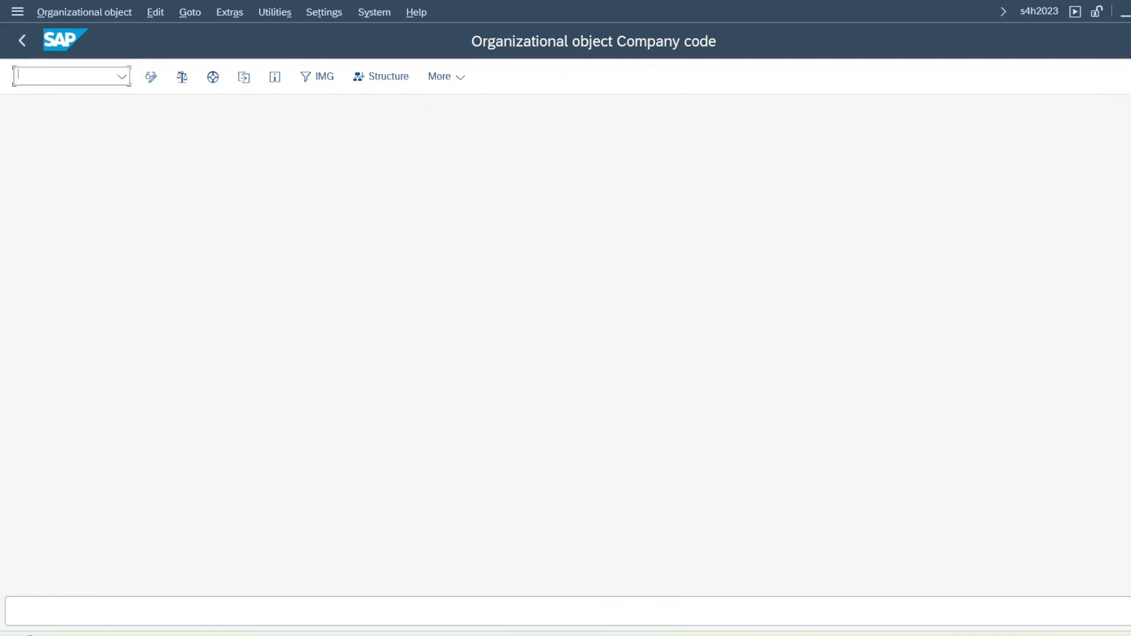
key(F3)
click(661, 70)
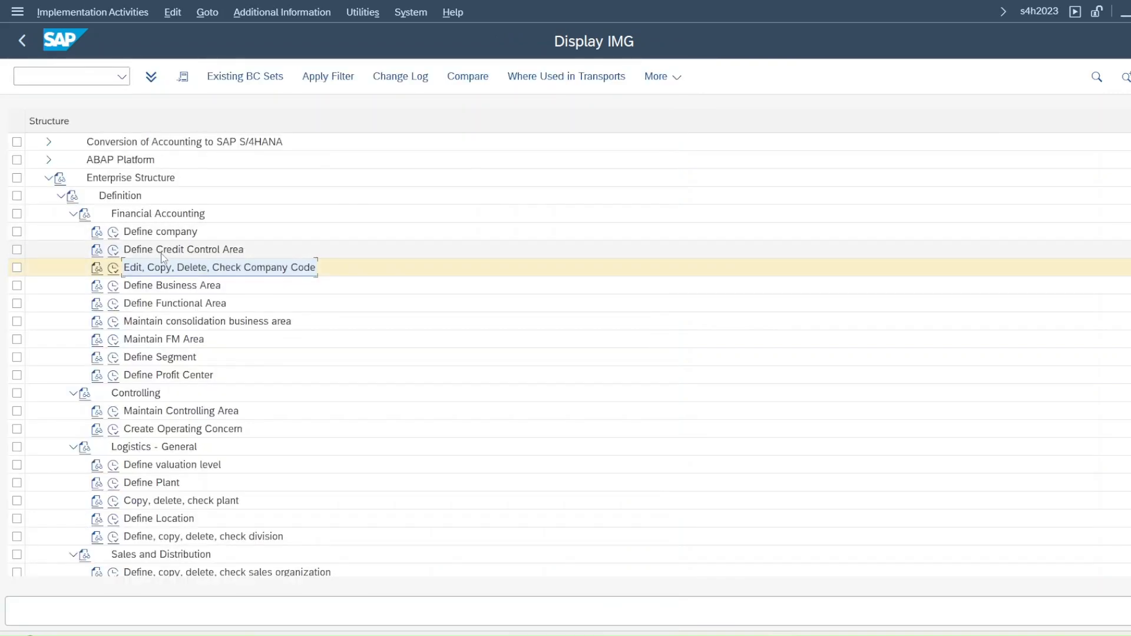
Step: In the Edit Company Code Data activity, add a new company code JP00 with the name JP Company Code 01
click(116, 272)
double_click(94, 165)
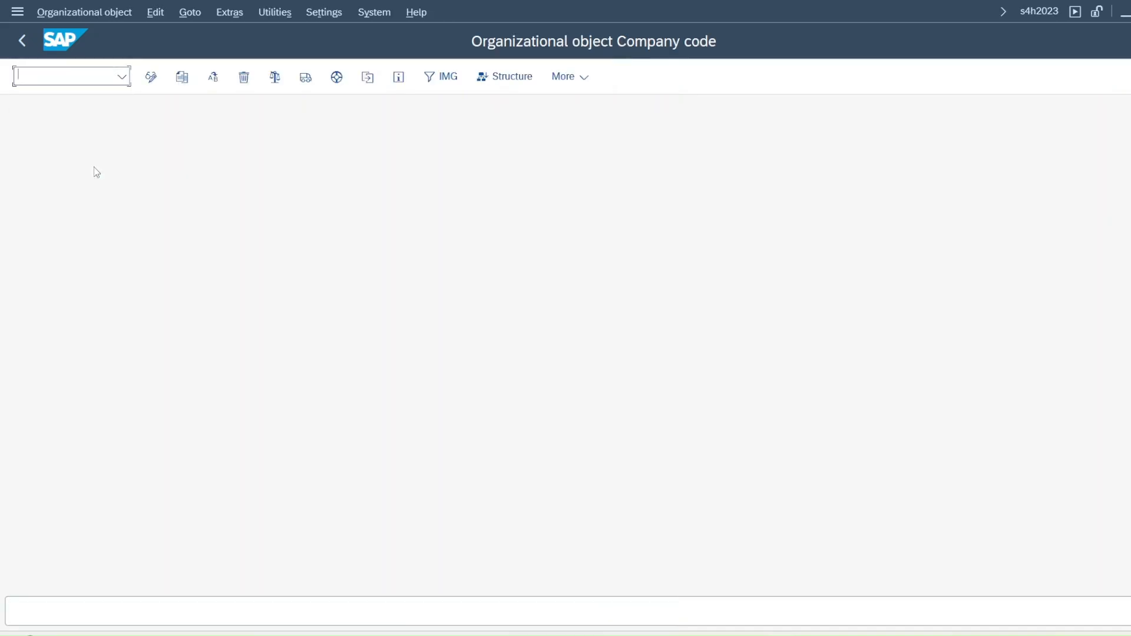
key(F3)
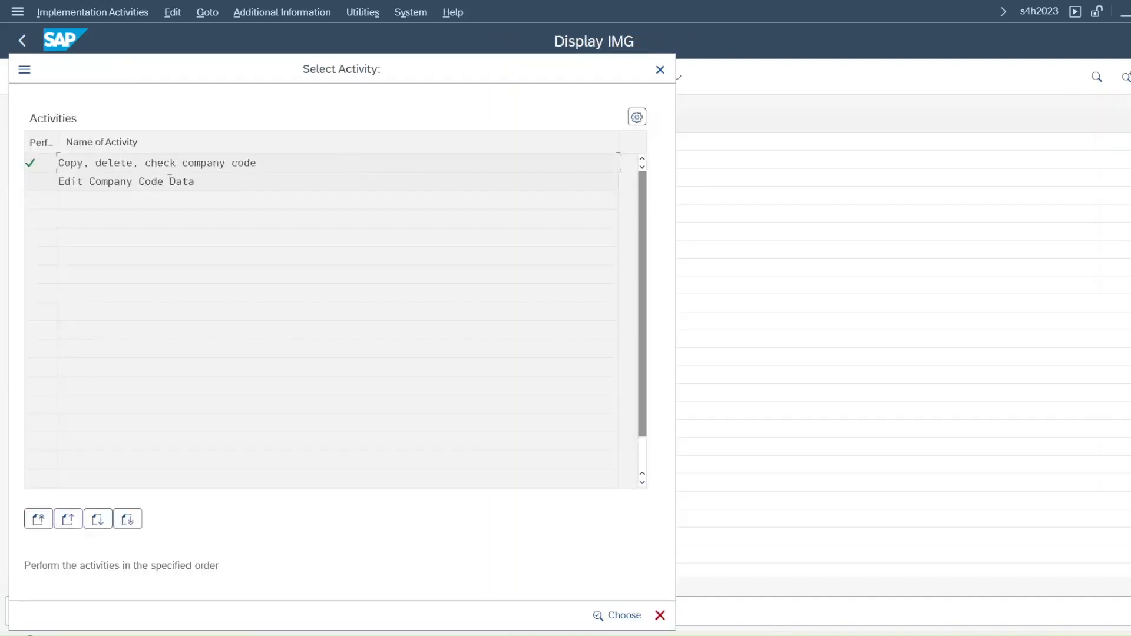
double_click(104, 189)
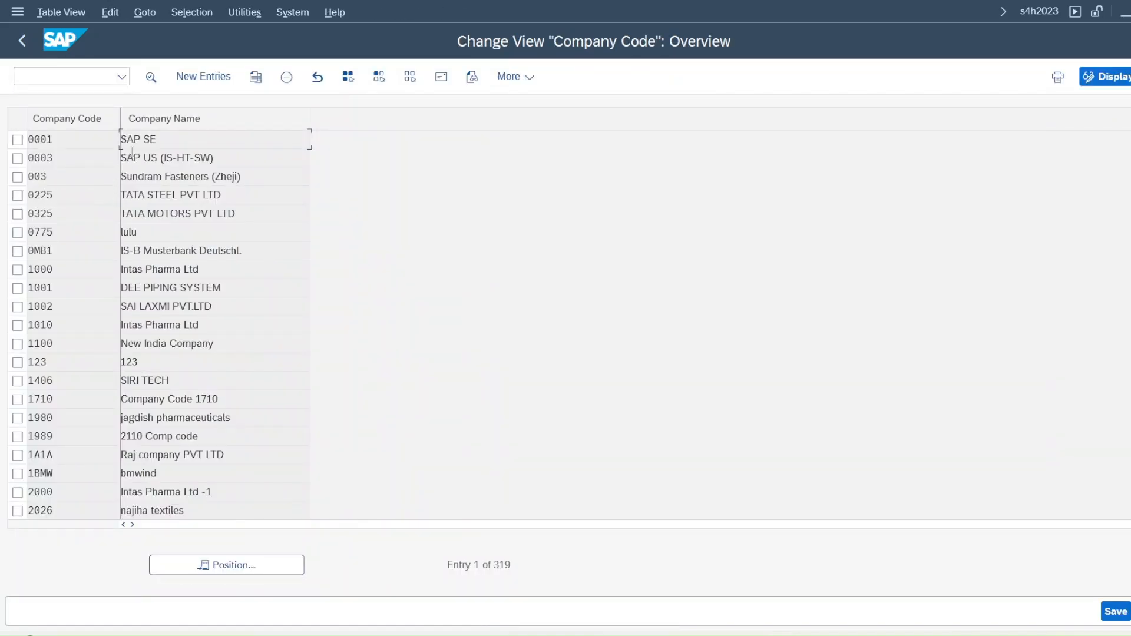
click(189, 79)
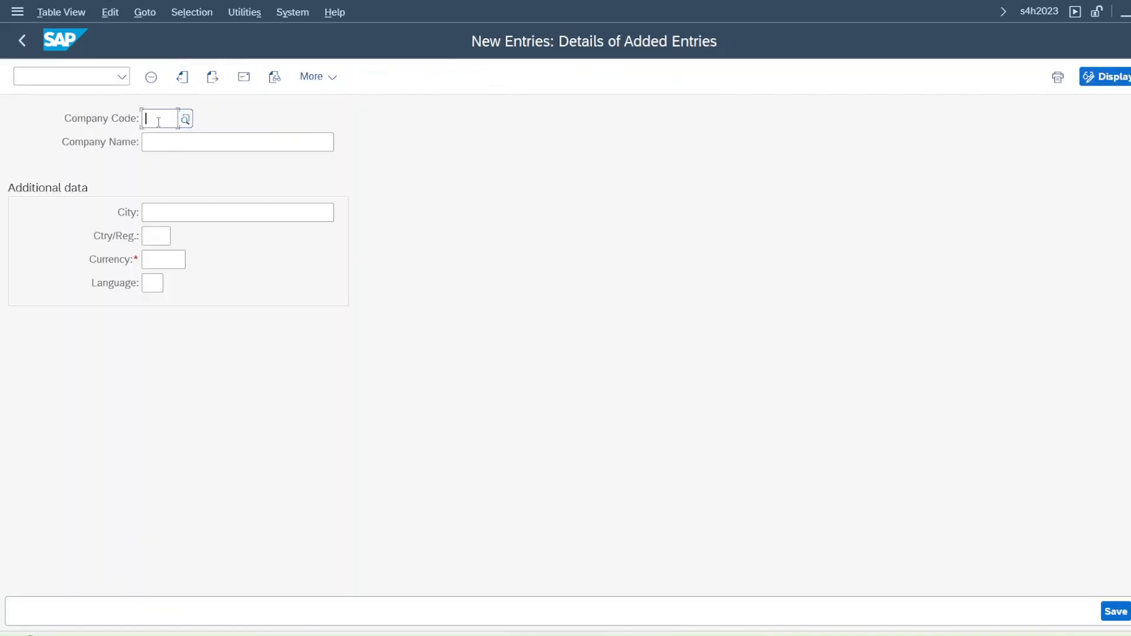
text(JP0)
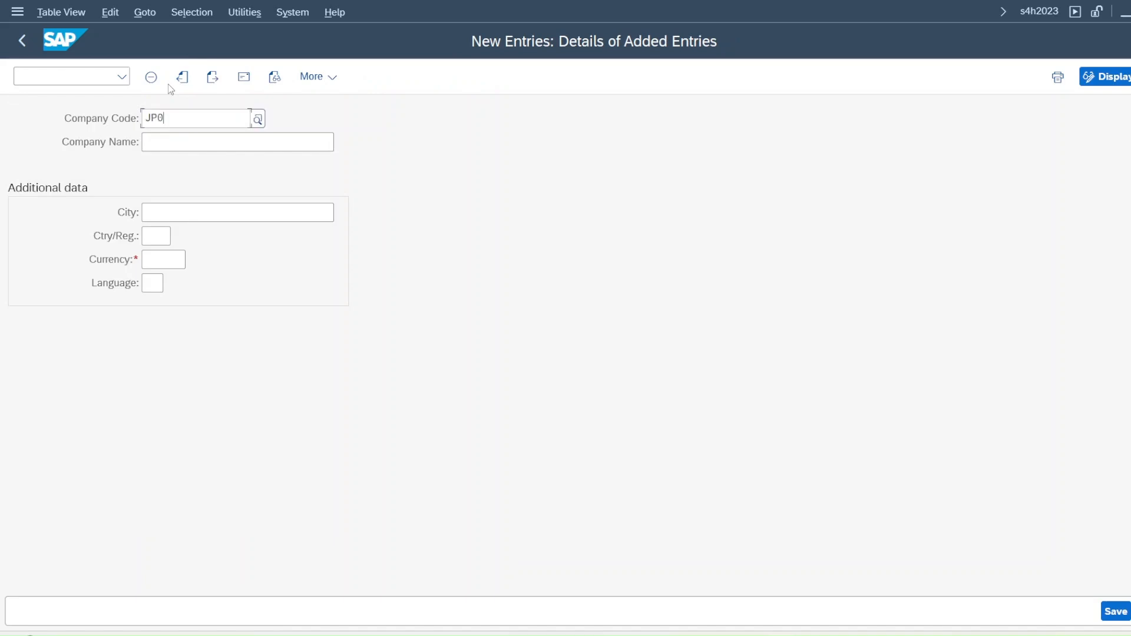
text(0)
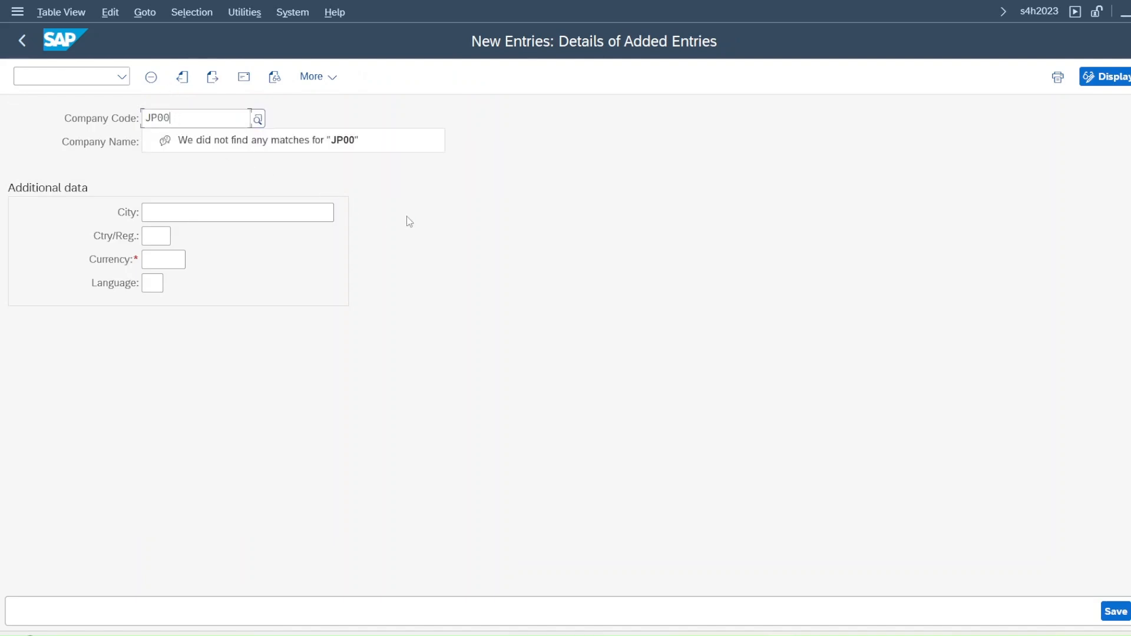
key(Return)
click(185, 144)
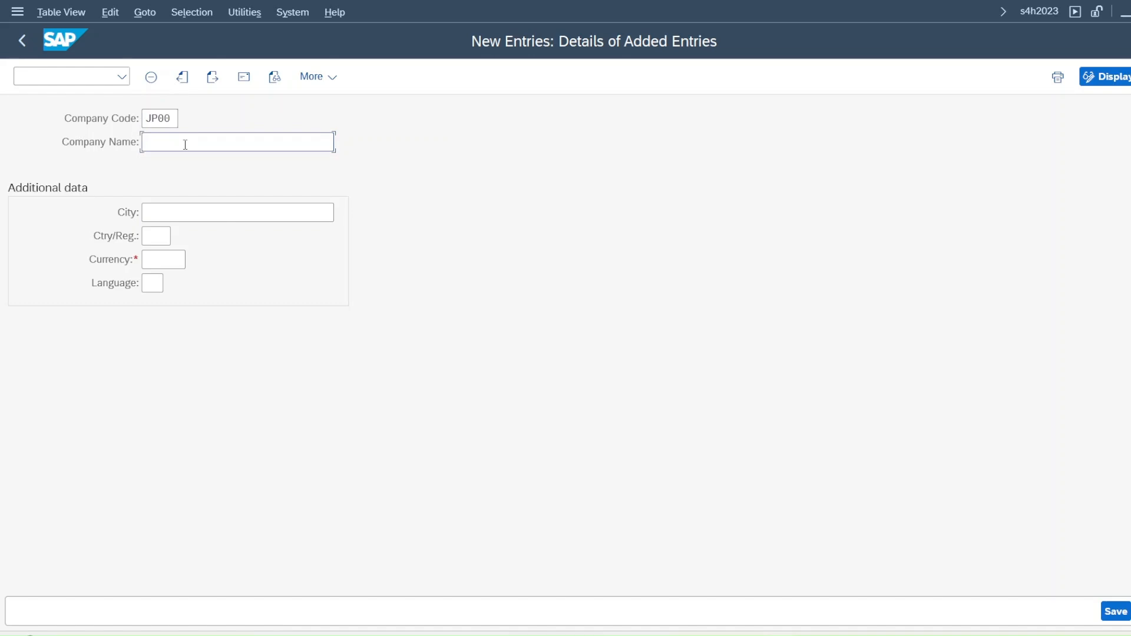
text(JP Company Code 01)
Step: Set company code JP00's city to Bhubaneswar, country IN, currency INR and language EN, and save the entry
click(197, 214)
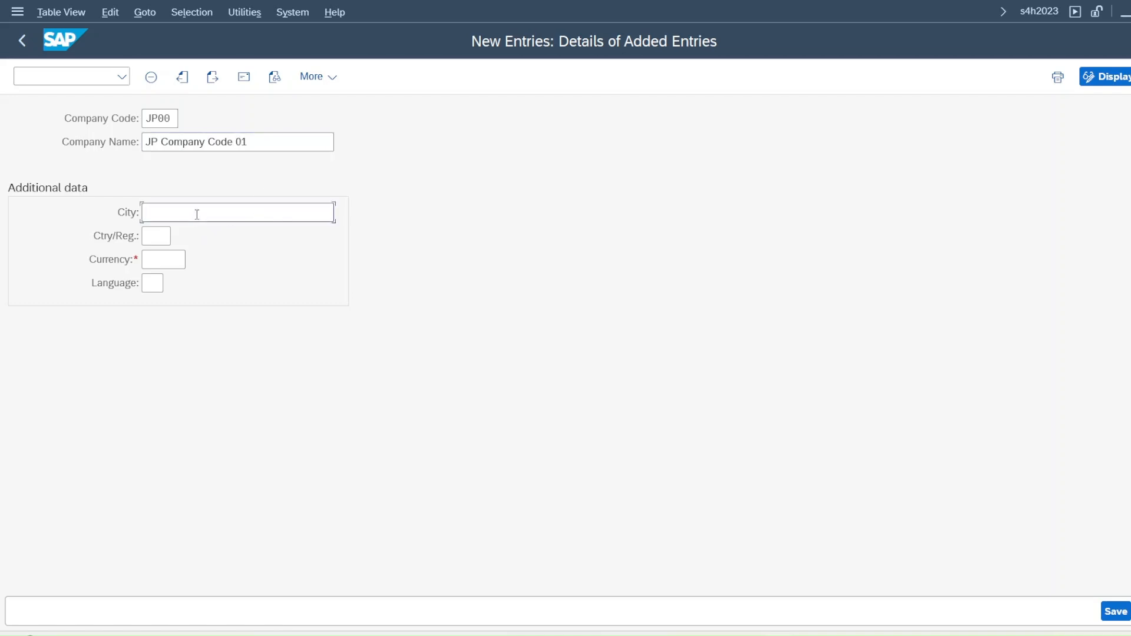
text(Bhubaneswar)
click(158, 236)
text(IN)
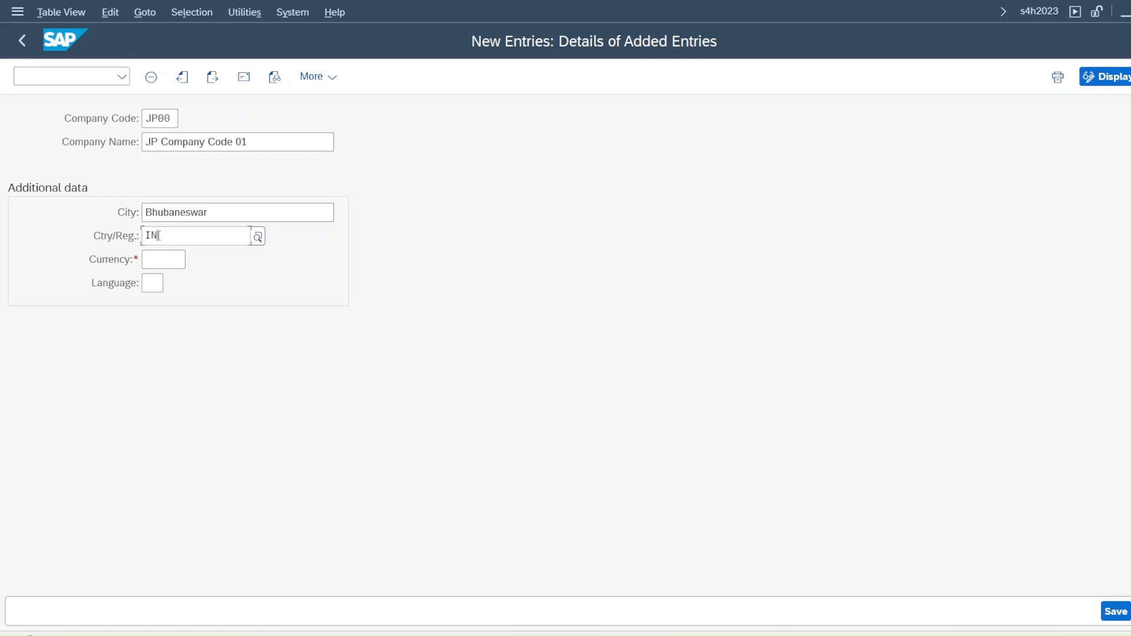
click(176, 292)
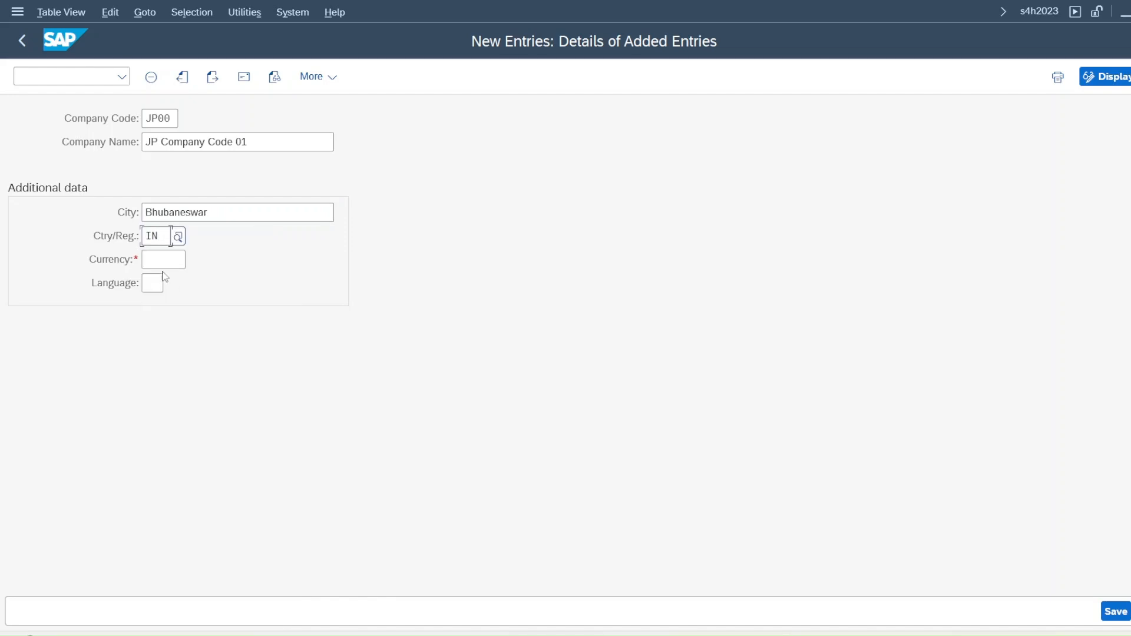
click(162, 262)
text(INR)
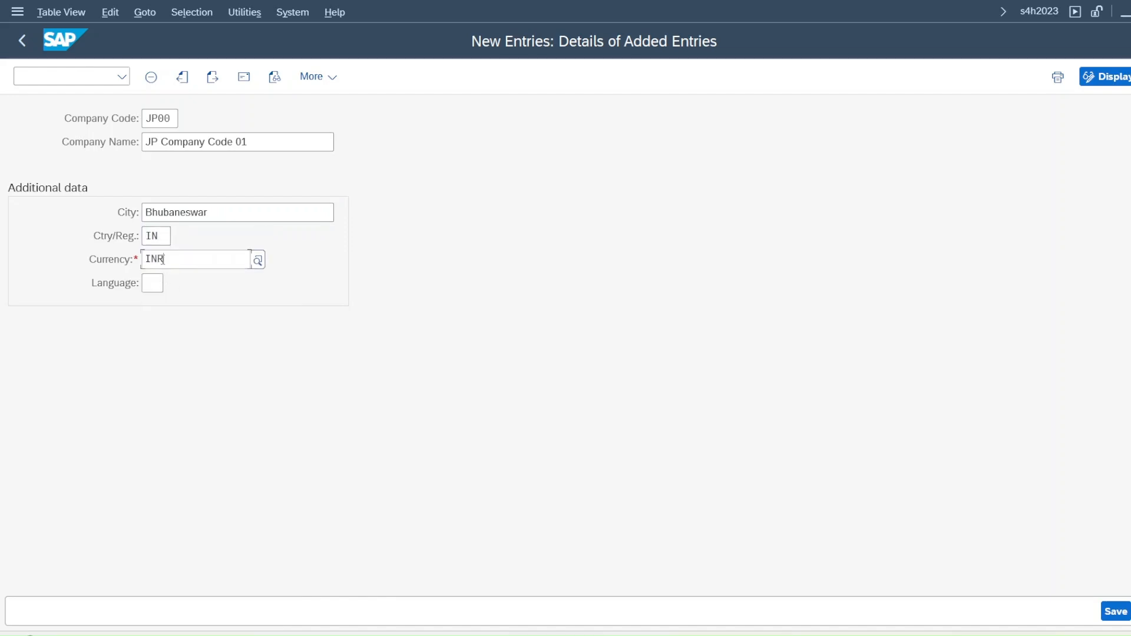
click(165, 320)
click(158, 287)
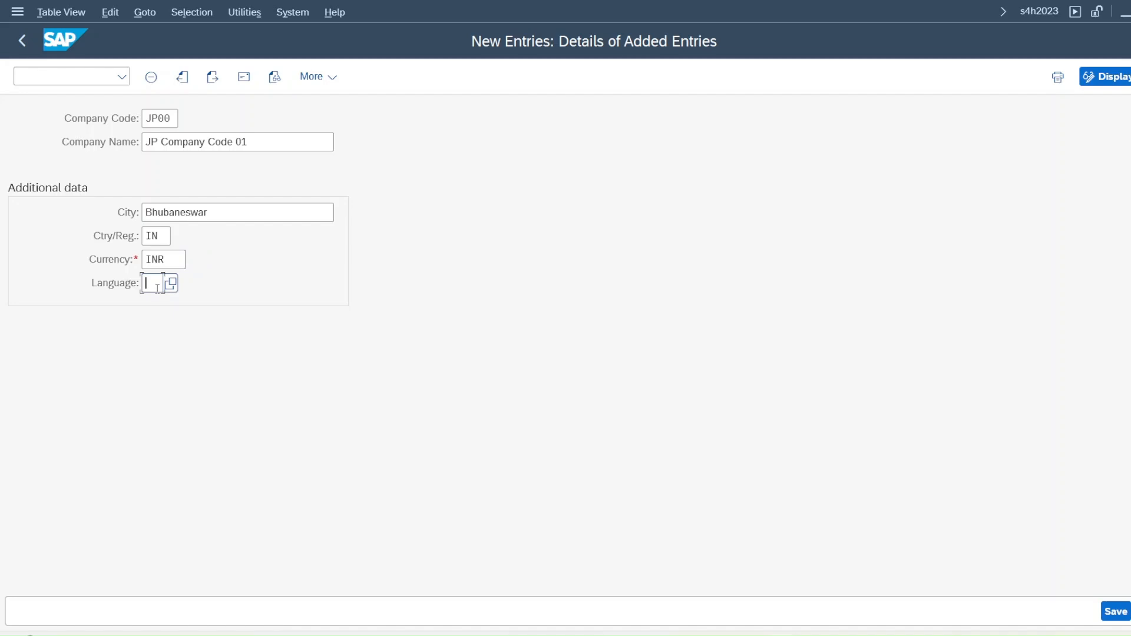
text(EN)
click(1115, 612)
Step: In the address of JP00, set the title to Company and the name to JP Company Code 01
click(369, 112)
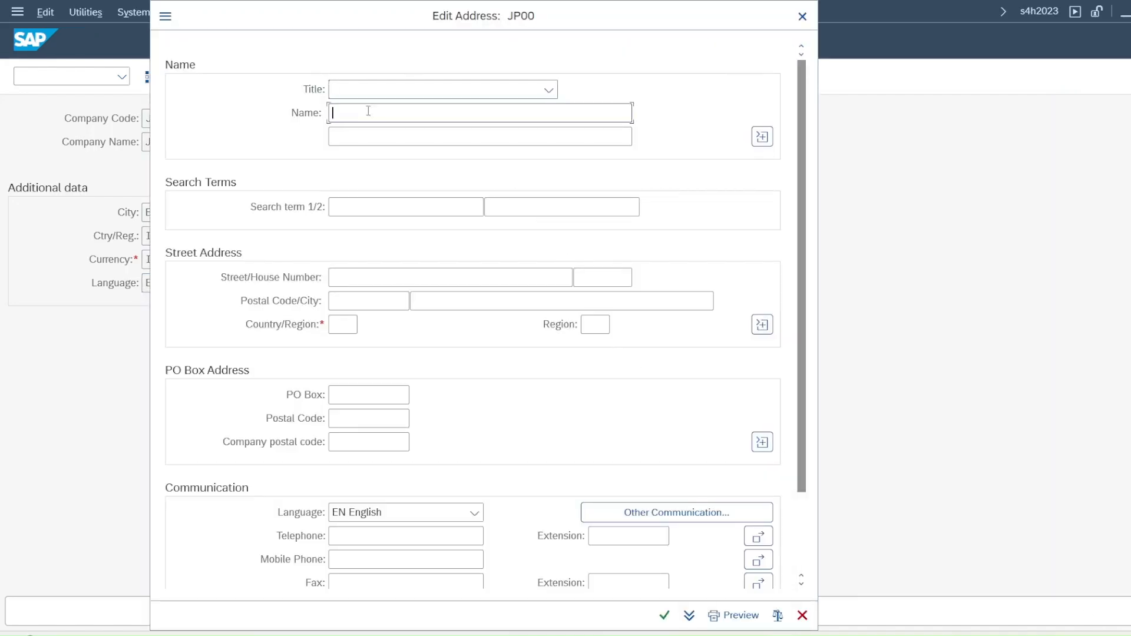
click(366, 91)
click(368, 109)
click(361, 116)
text(JP Company Code 01)
Step: Fill in the street address of JP00 with the postal code, city Bhubaneswar, country IN and region OR
click(349, 278)
click(354, 301)
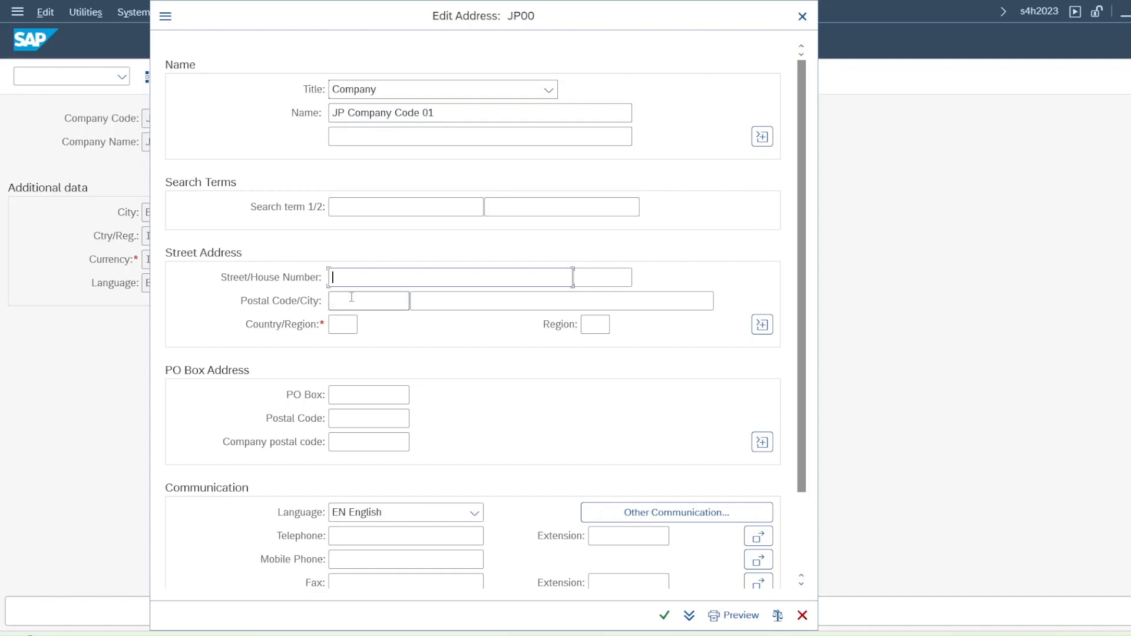
click(357, 323)
click(511, 303)
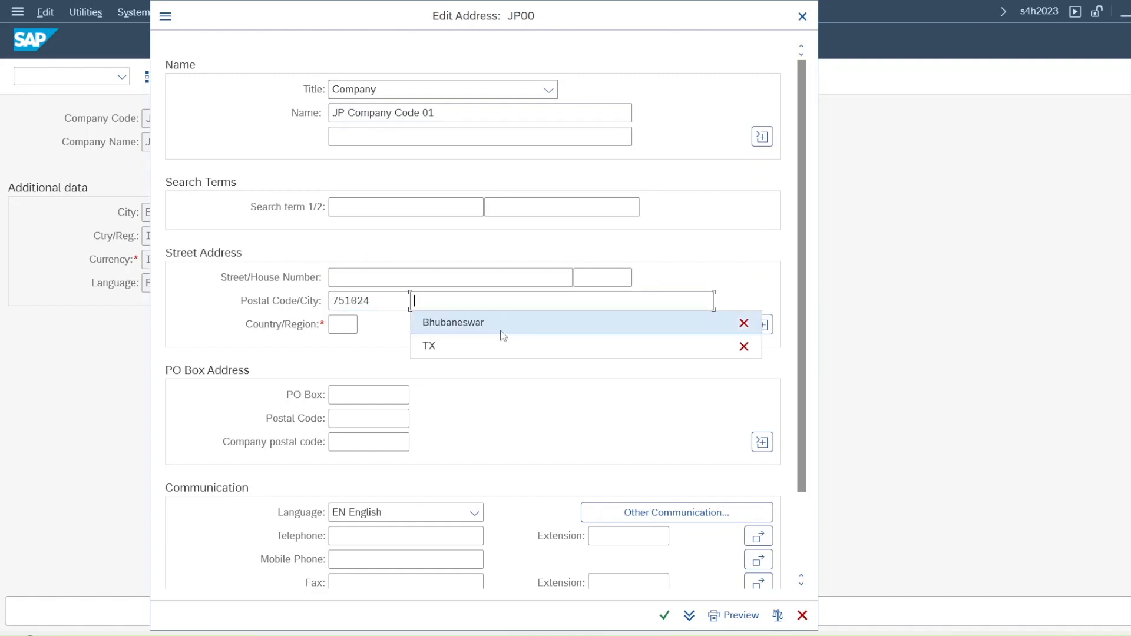
click(500, 332)
click(355, 328)
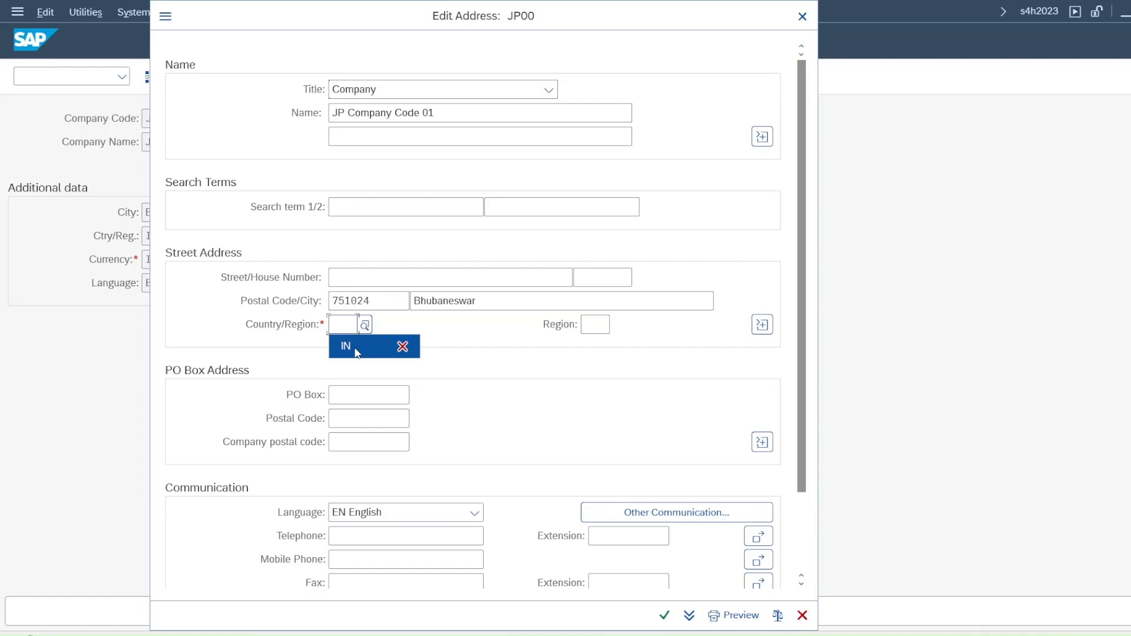
click(355, 344)
click(601, 326)
click(600, 347)
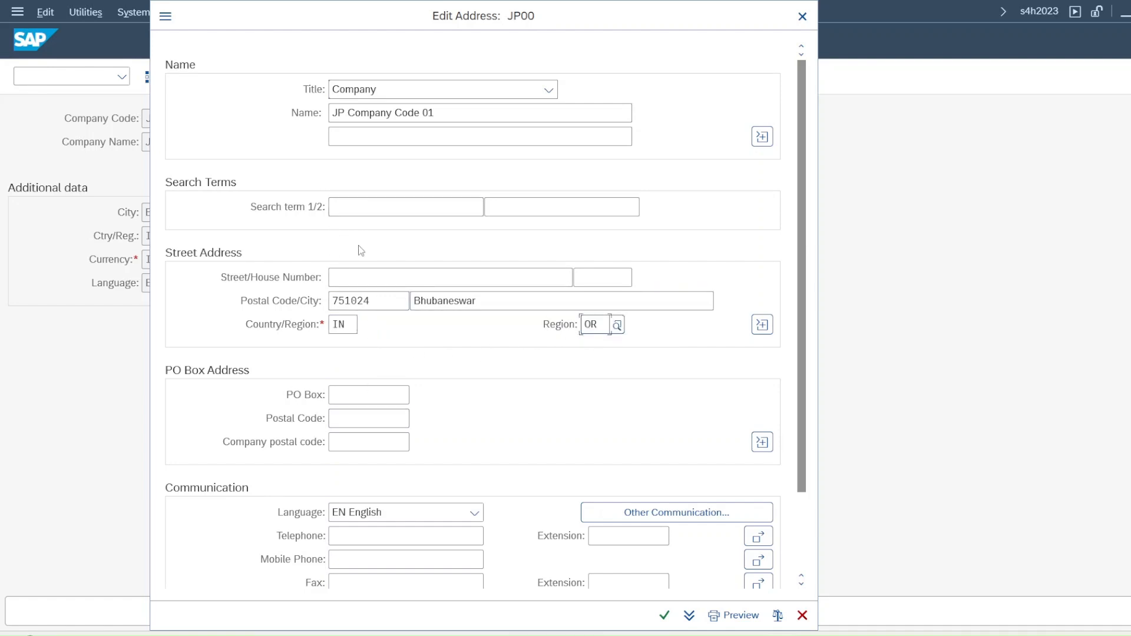
Step: Confirm the address, save company code JP00 in the JP Company Setup customizing request and return to the IMG structure
click(665, 615)
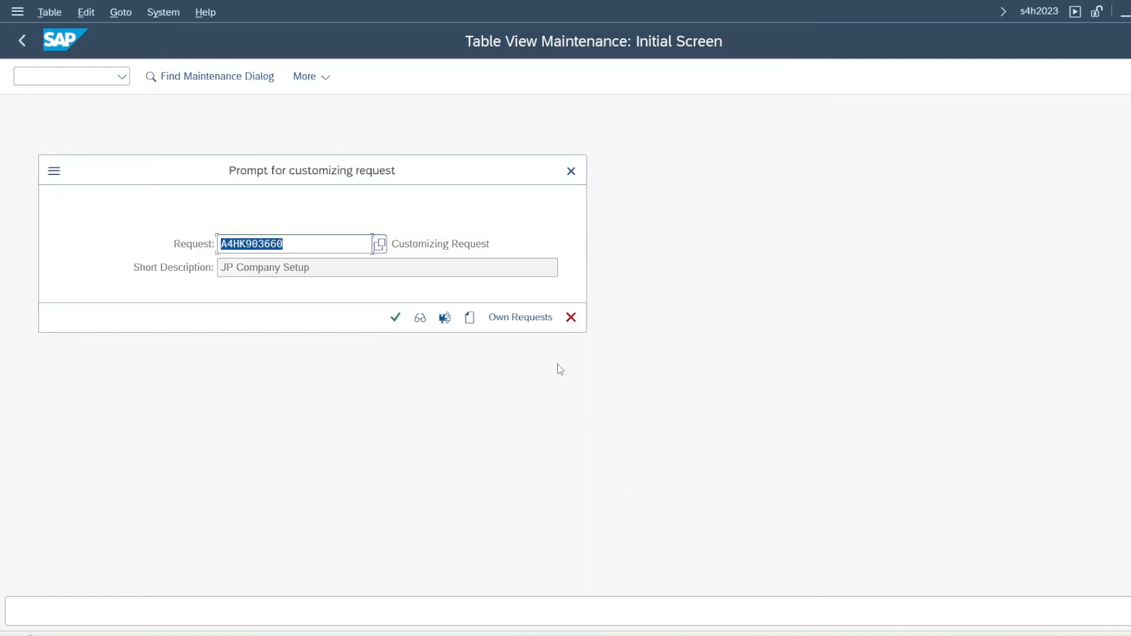
click(400, 322)
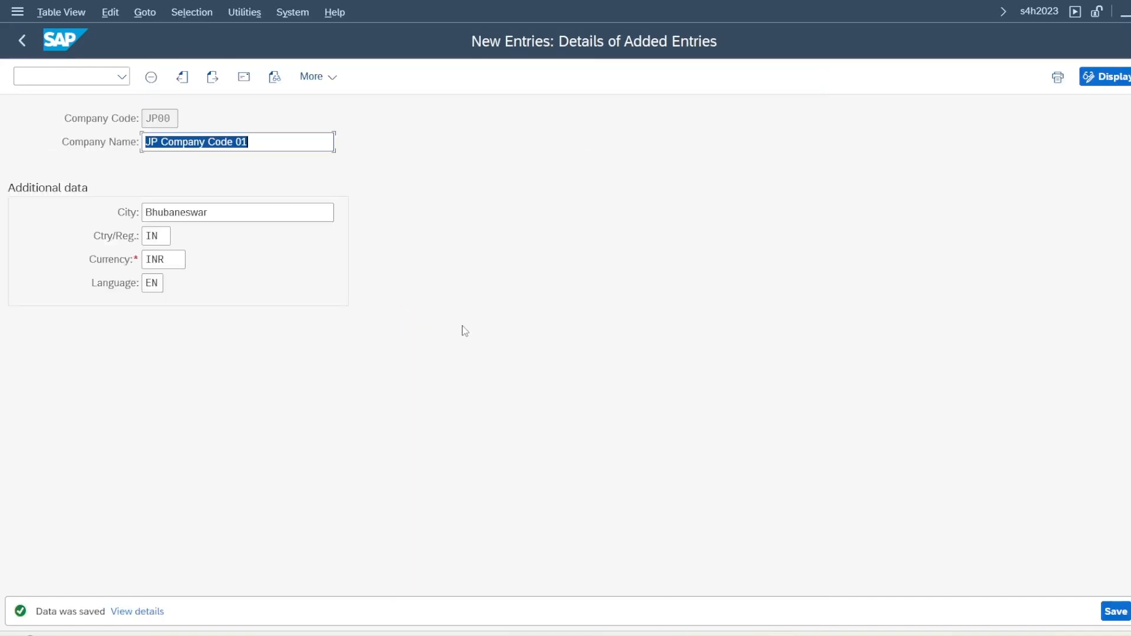
click(1117, 614)
click(1121, 107)
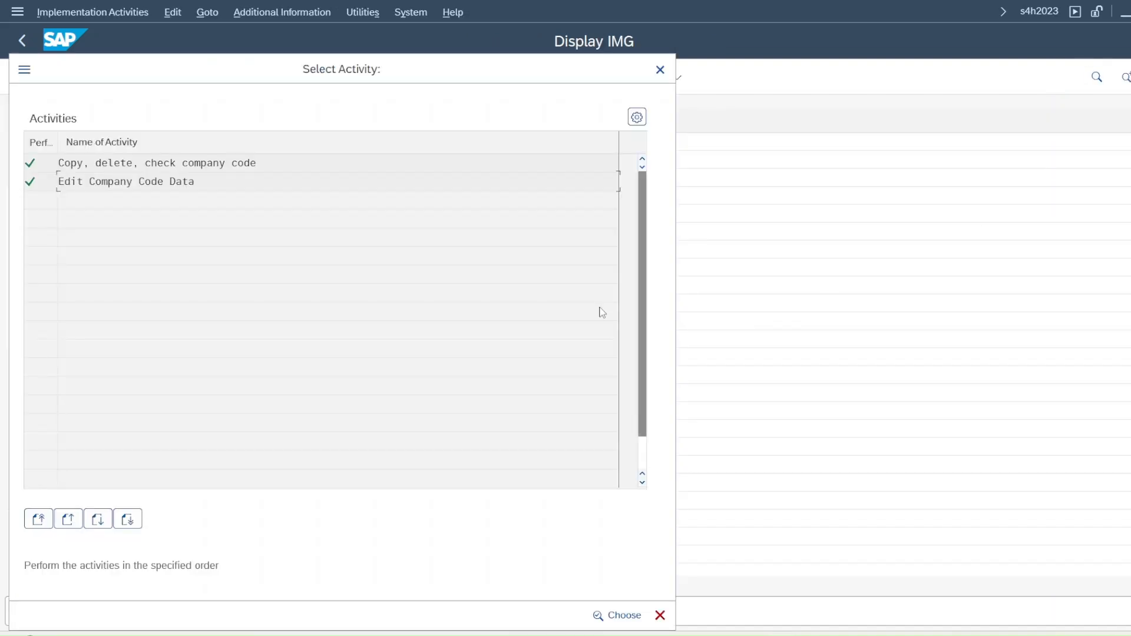
click(660, 69)
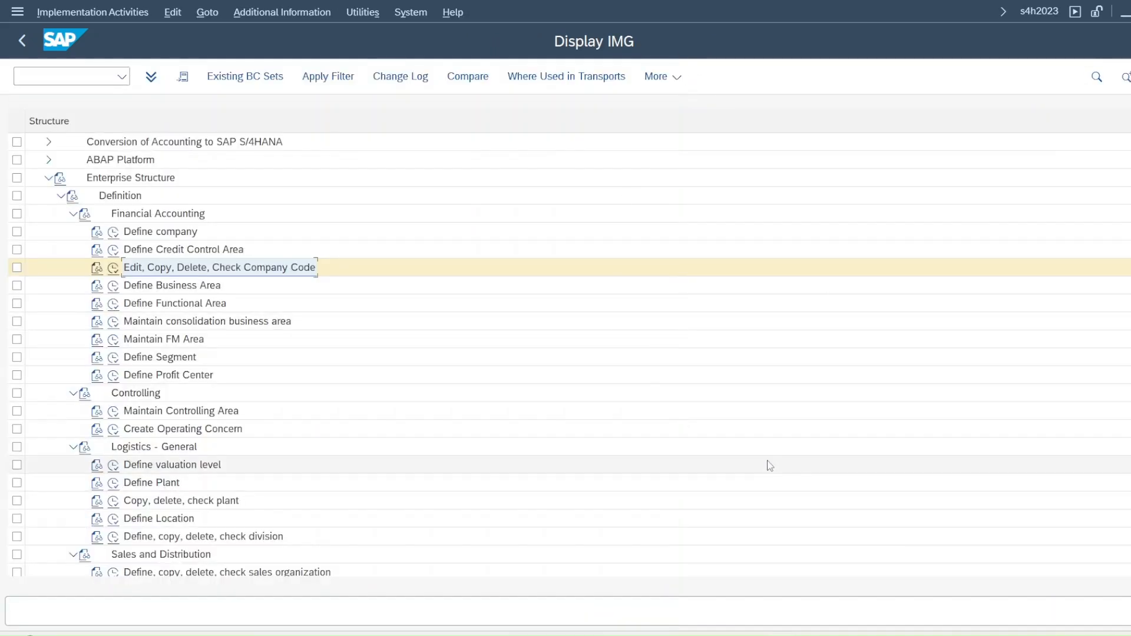
Step: Collapse the Financial Accounting node and open the Define Plant activity under Logistics - General
click(74, 214)
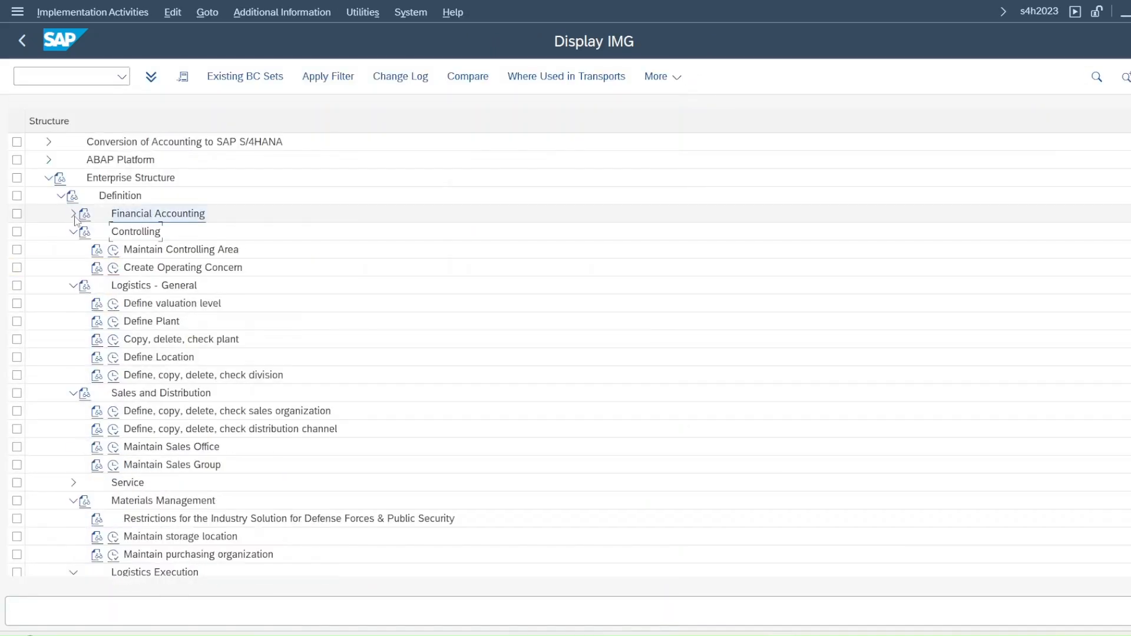
click(113, 323)
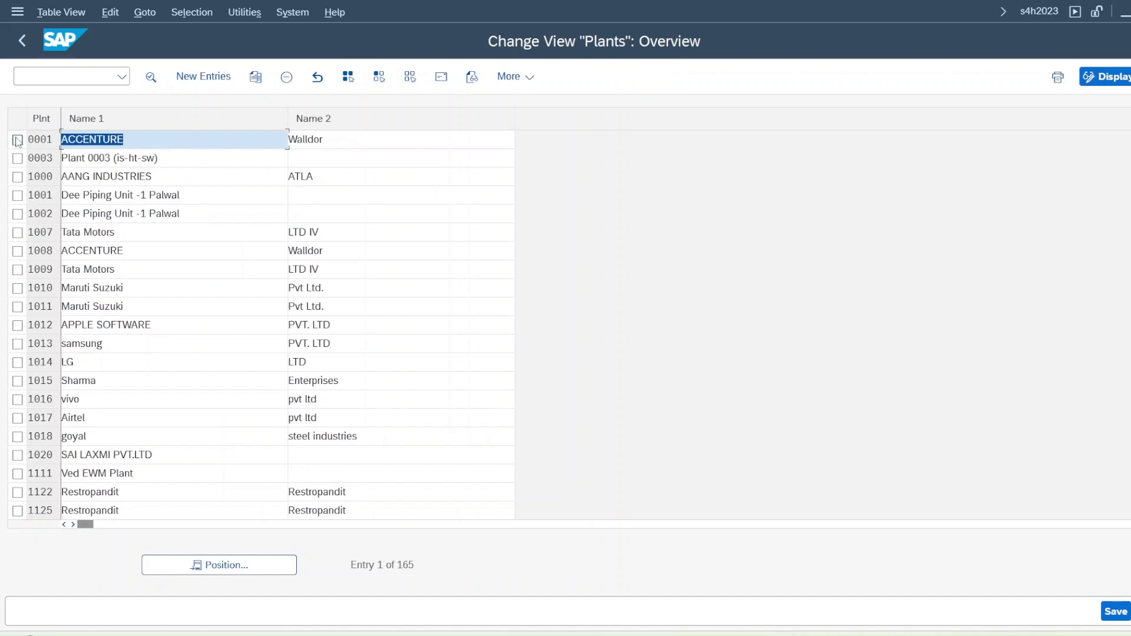
click(17, 139)
click(256, 77)
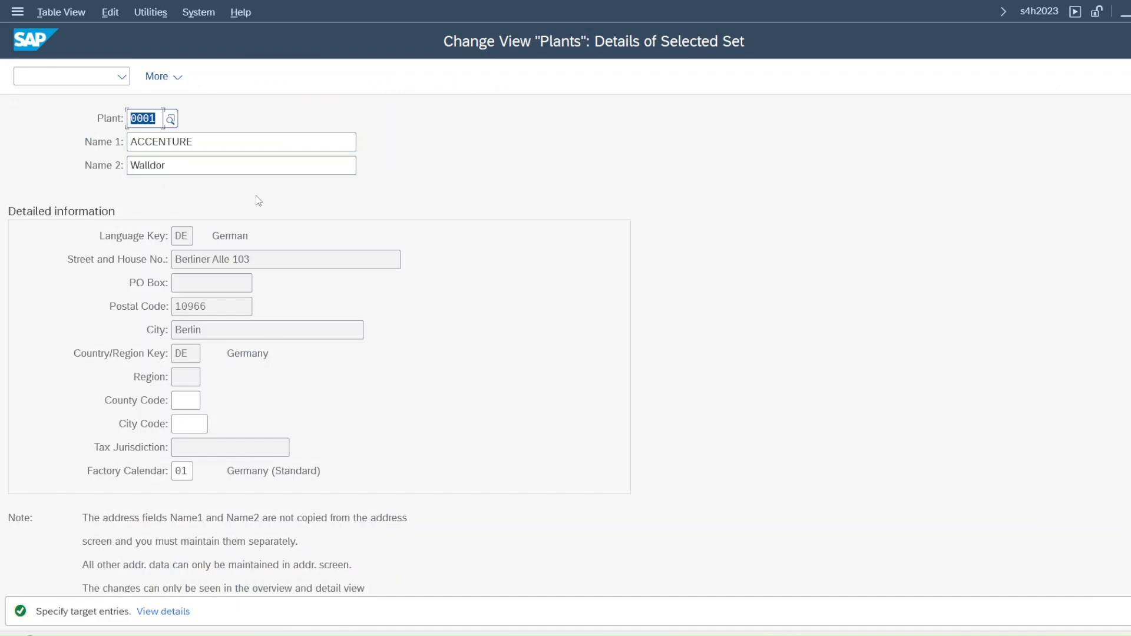
key(F3)
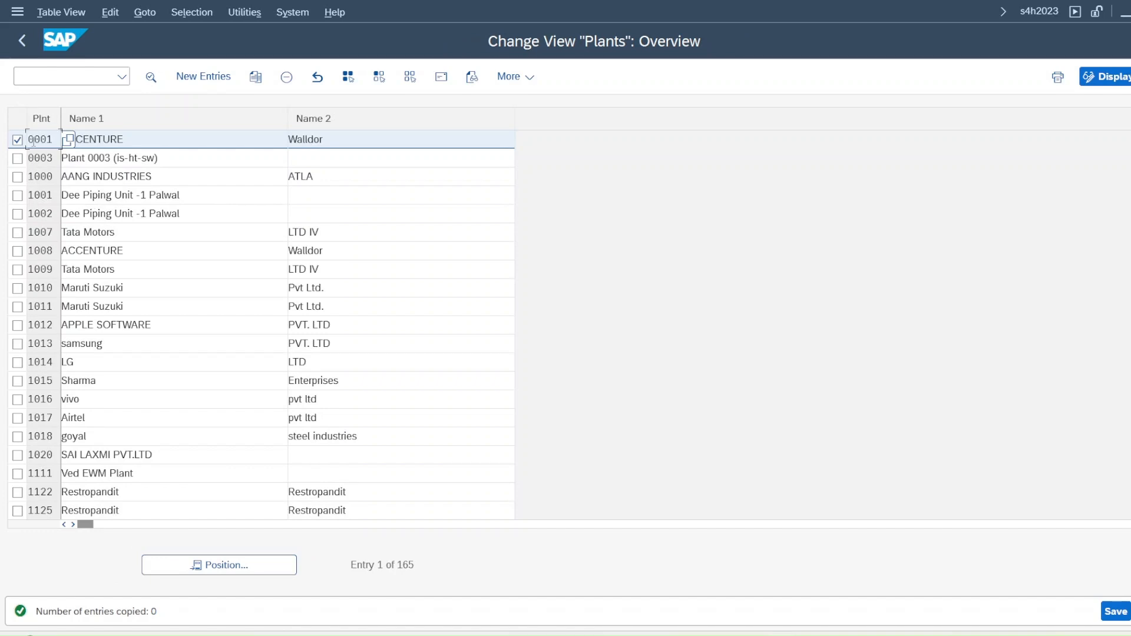
Step: Add a new plant JPP1 with the name JP Plant 01 and county code IN
click(178, 77)
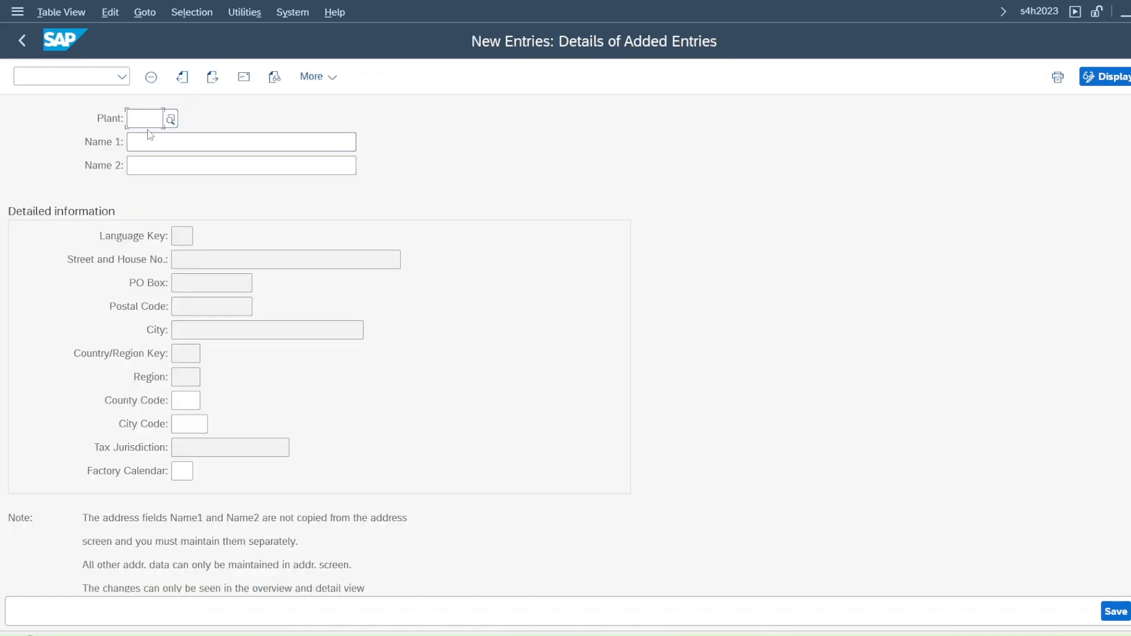
text(J)
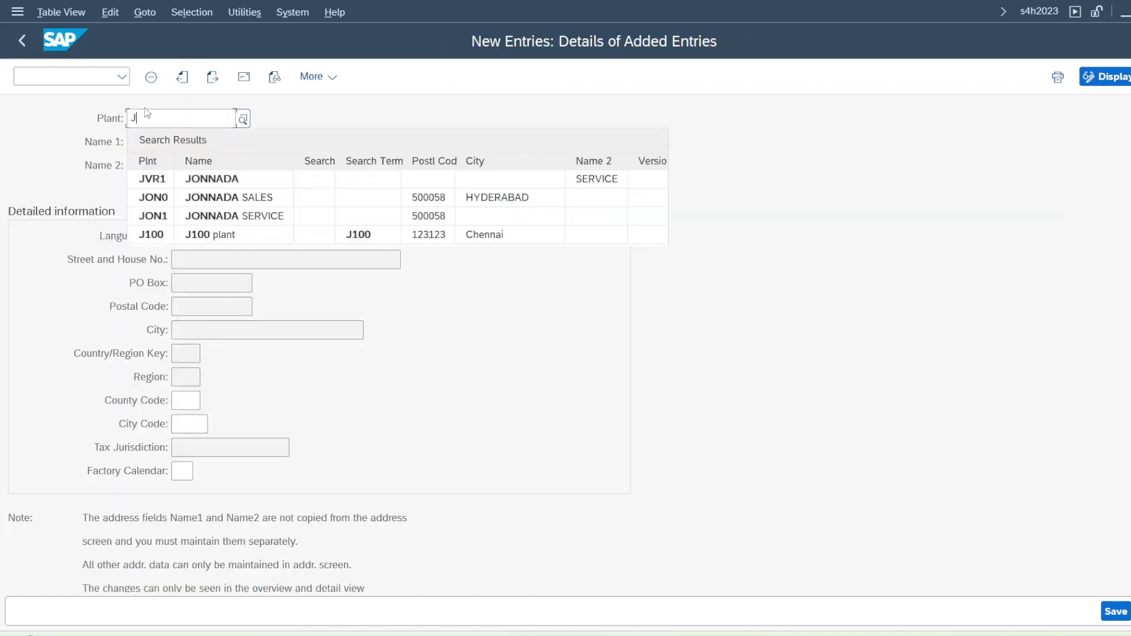
text(PP1)
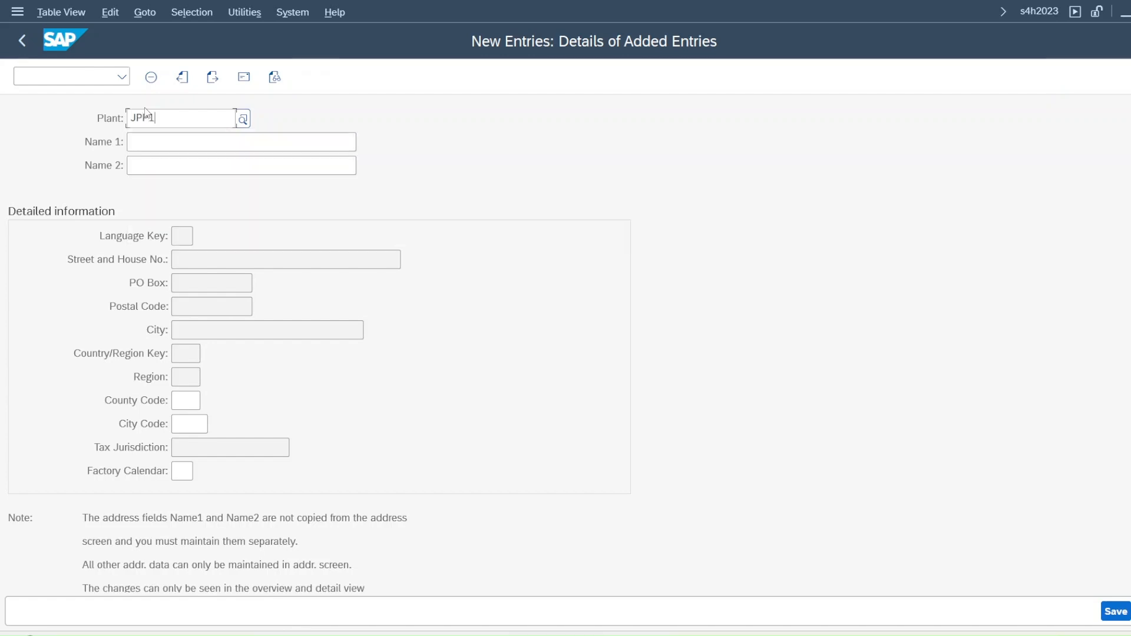
key(Tab)
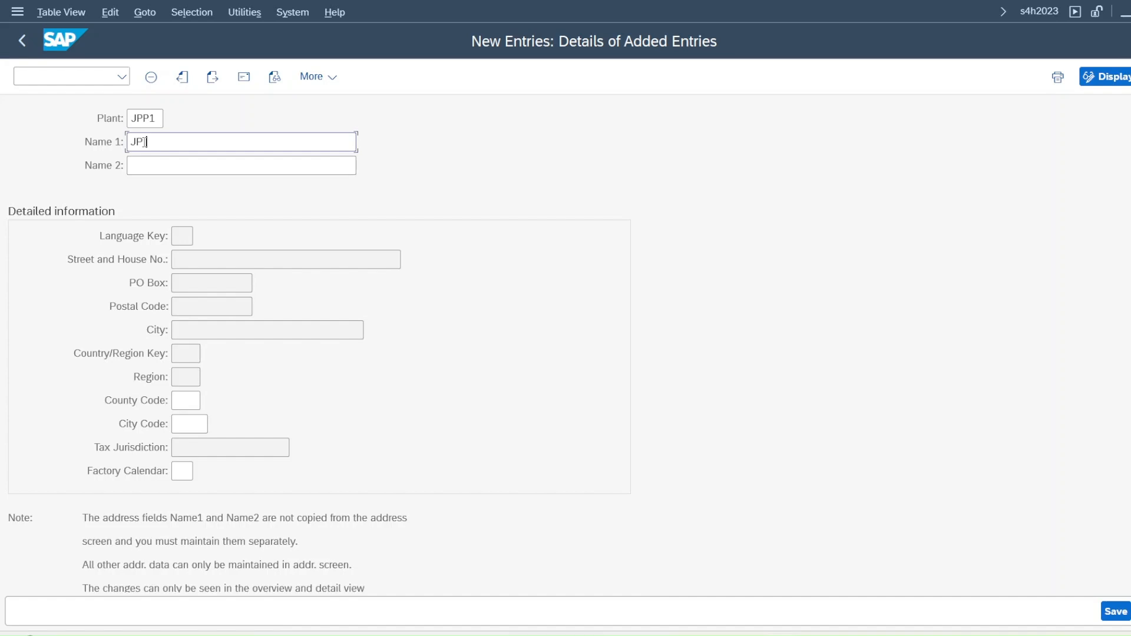
text(JP Plant 01)
click(176, 403)
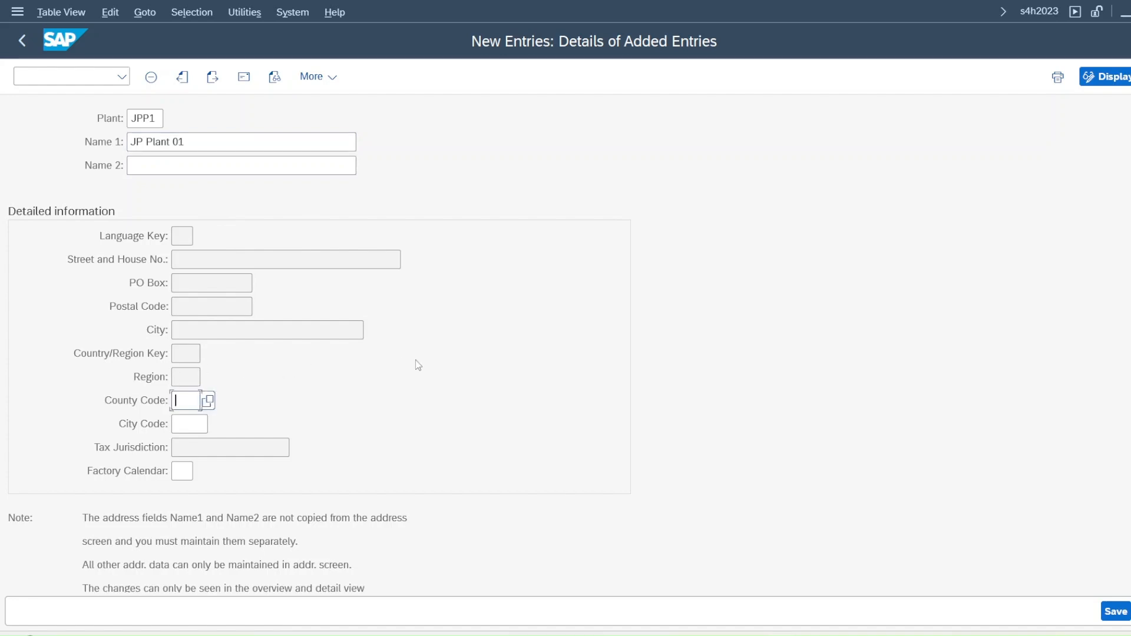
click(197, 425)
click(216, 425)
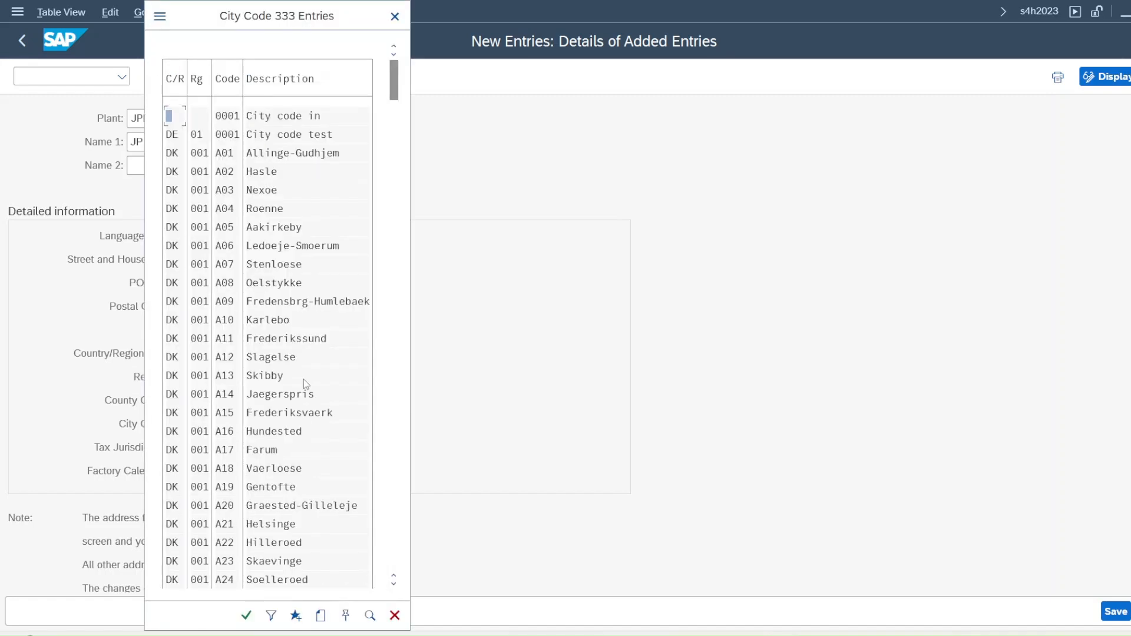
click(395, 17)
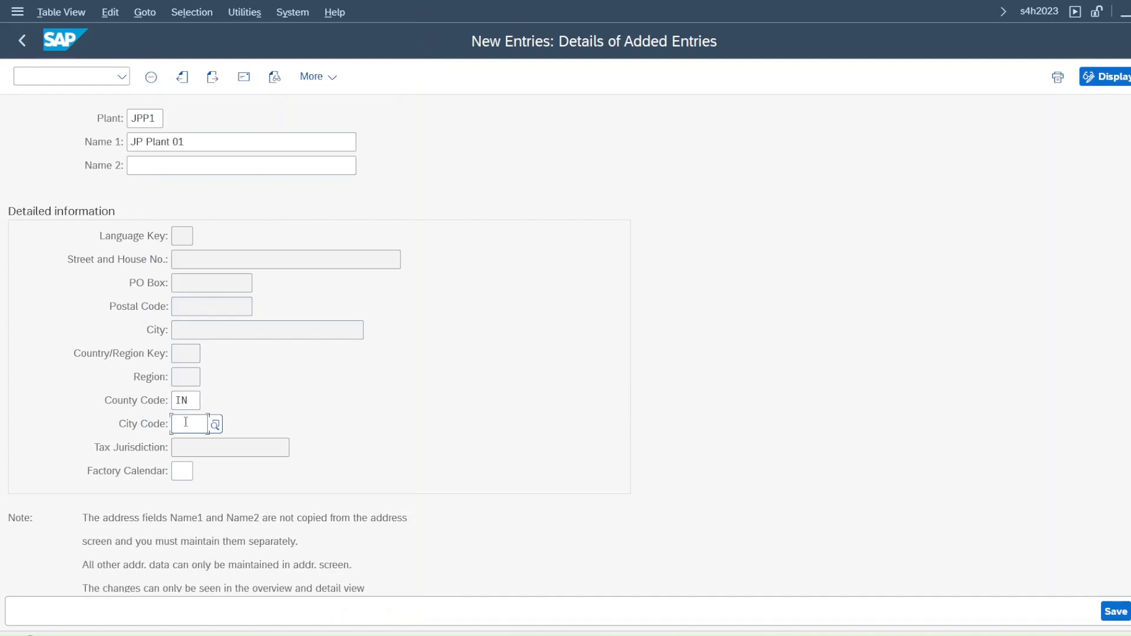
text(OR)
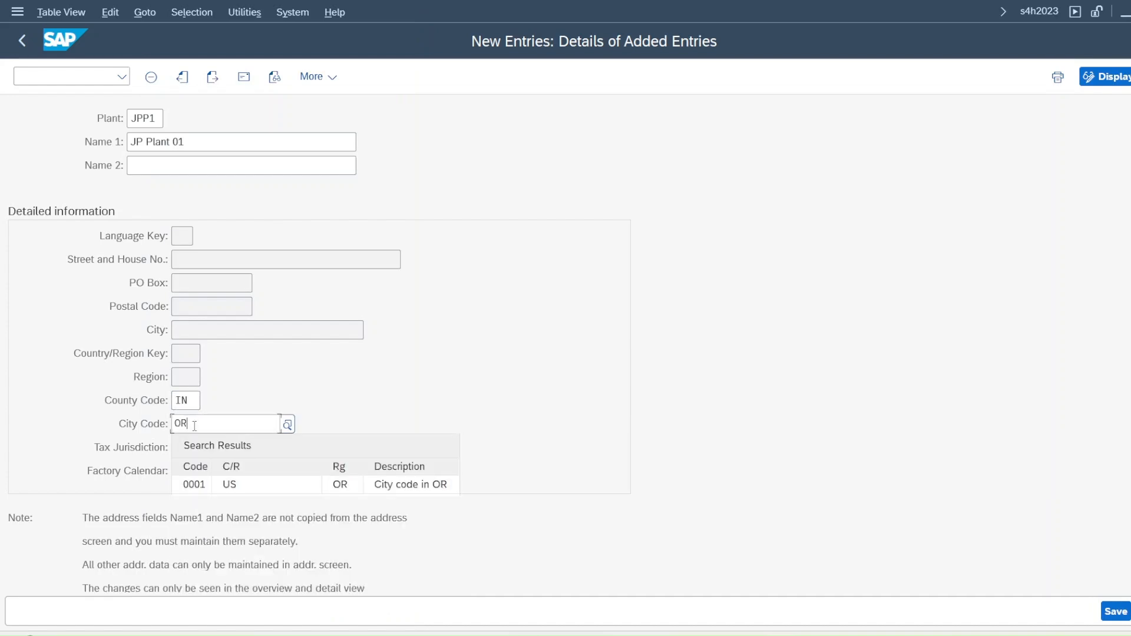
drag(194, 425, 19, 413)
key(BackSpace)
Step: Look up the city codes for plant JPP1, restricting the value list to country IN
click(215, 424)
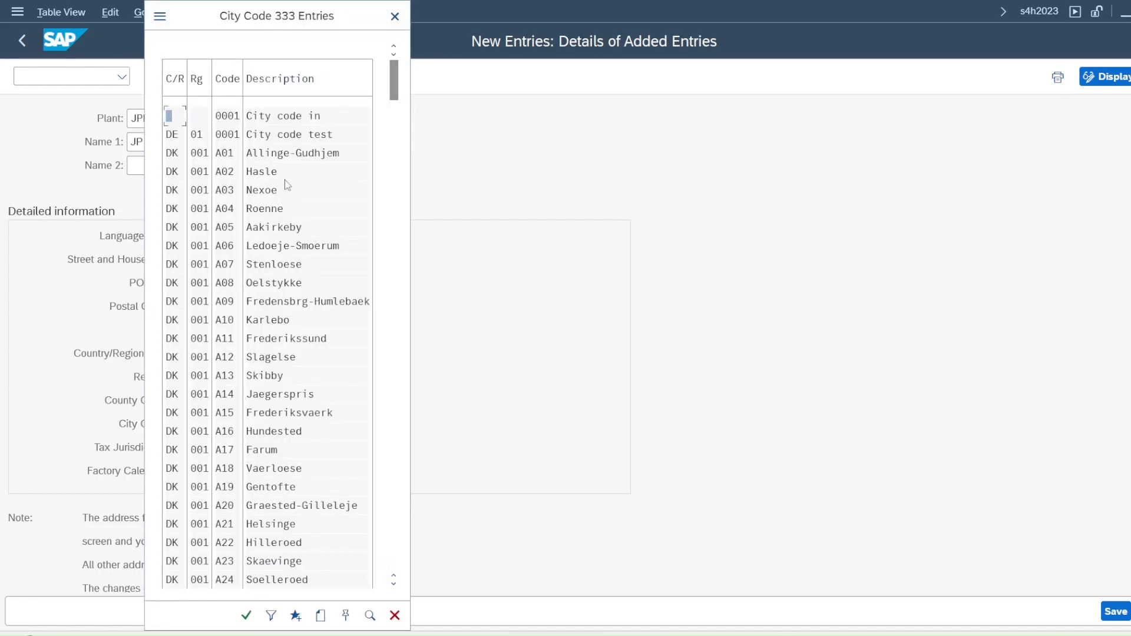
click(270, 615)
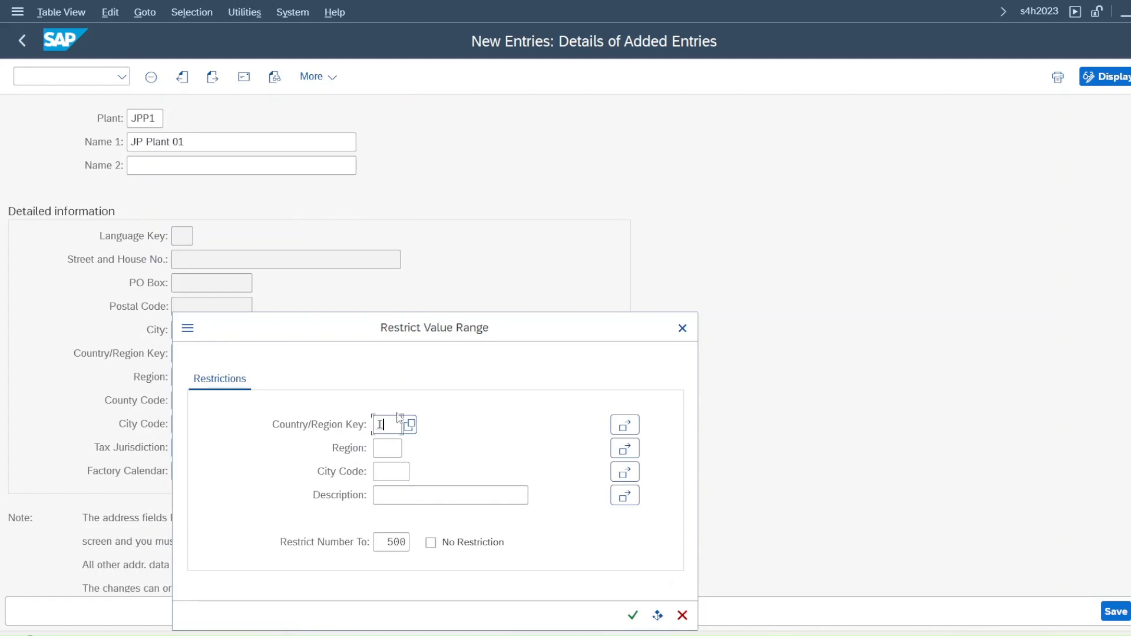
key(Return)
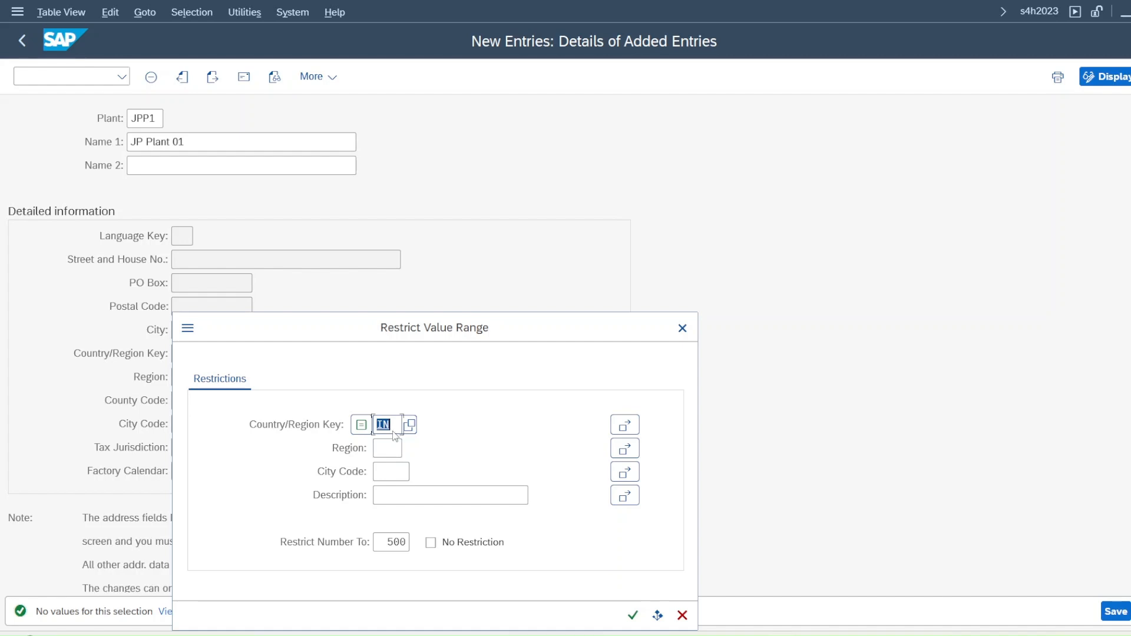
Step: Choose India (IN) from the country list as the restriction and rerun the city code search
click(409, 424)
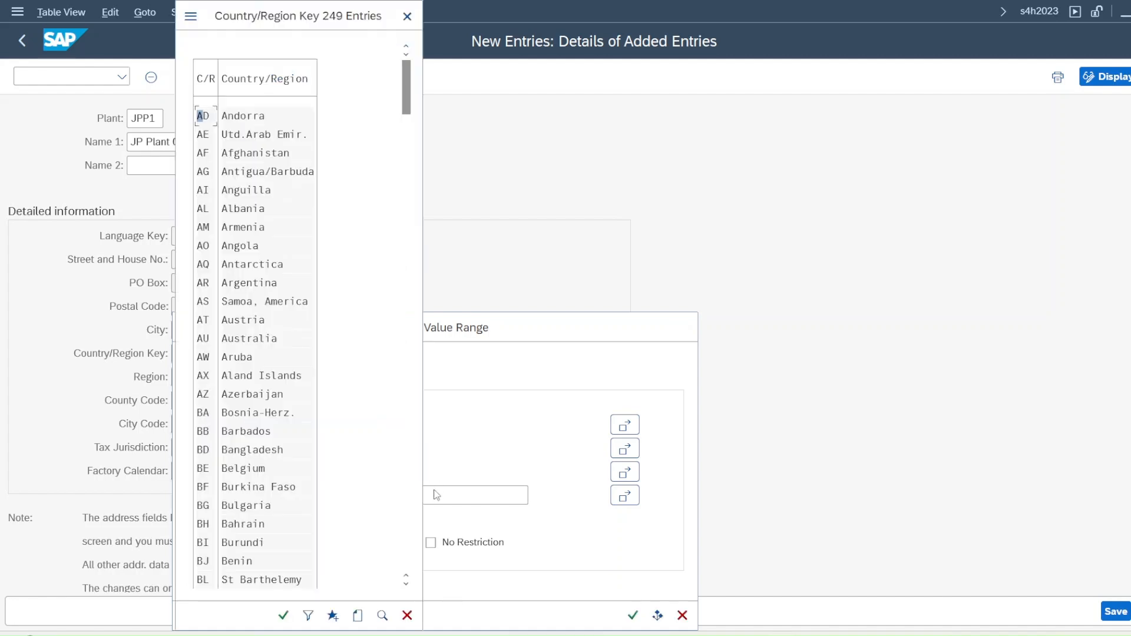
scroll(230, 447, down, 5)
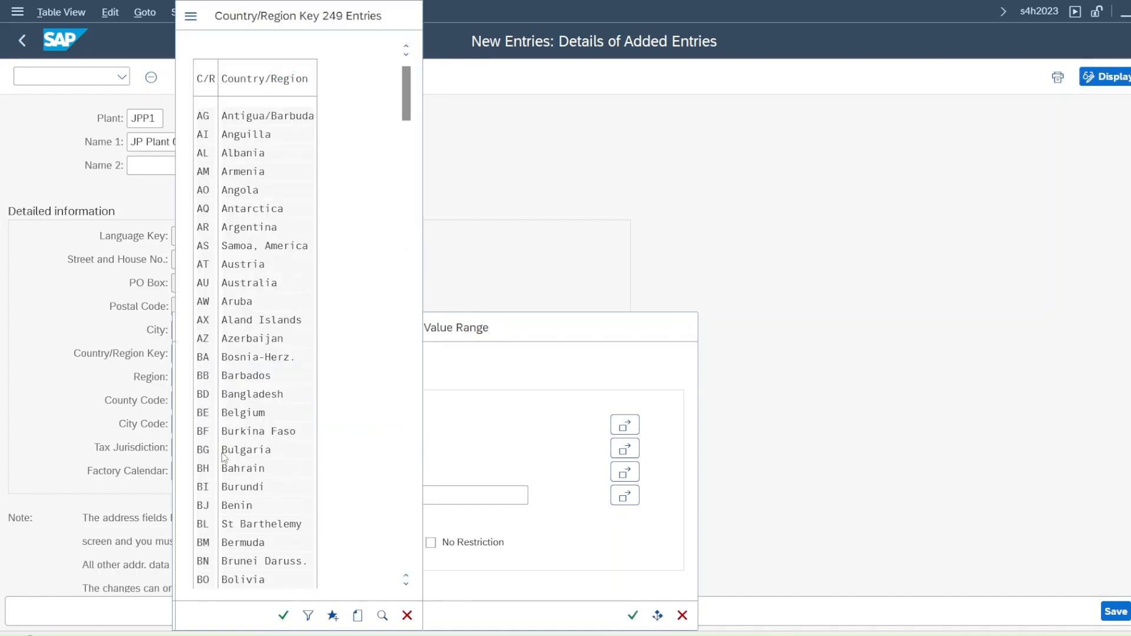
scroll(230, 451, down, 5)
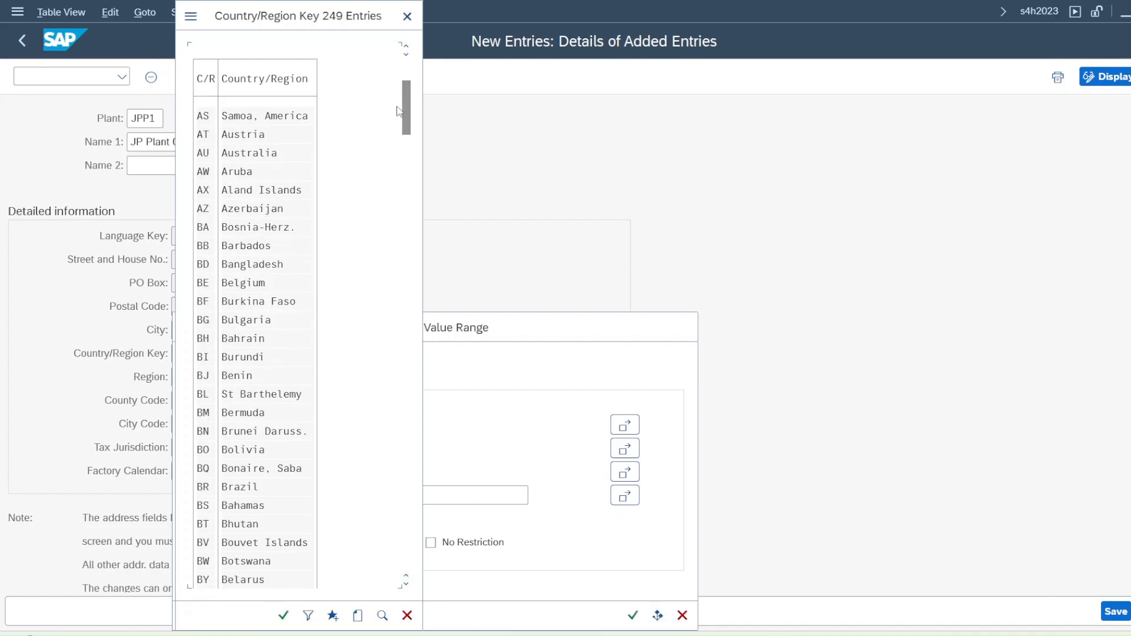
drag(406, 130, 404, 317)
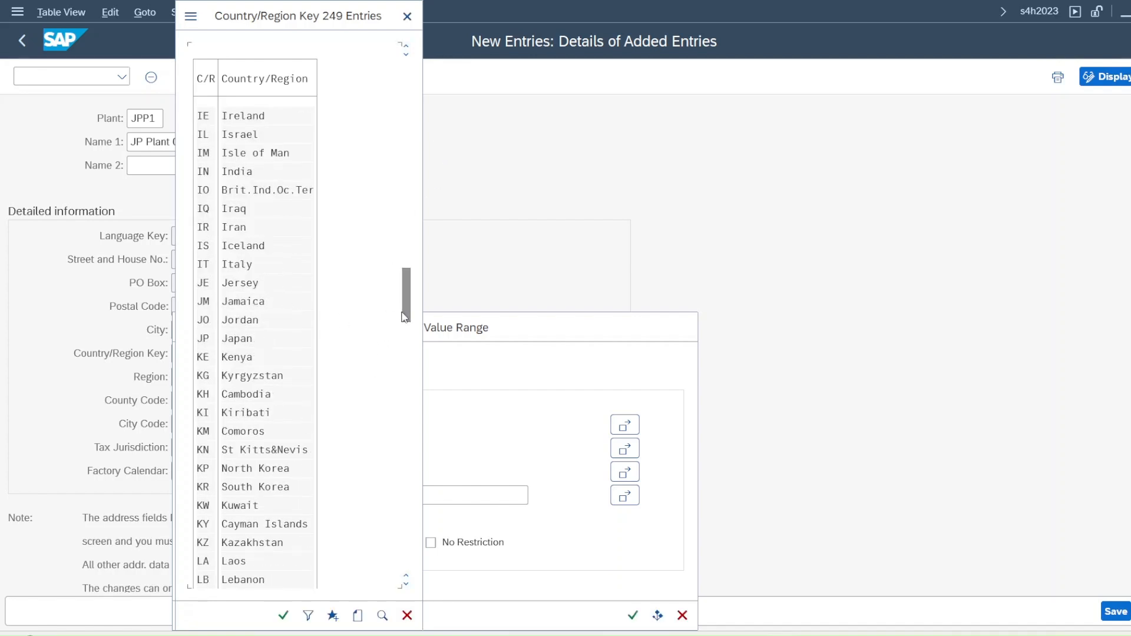
double_click(256, 172)
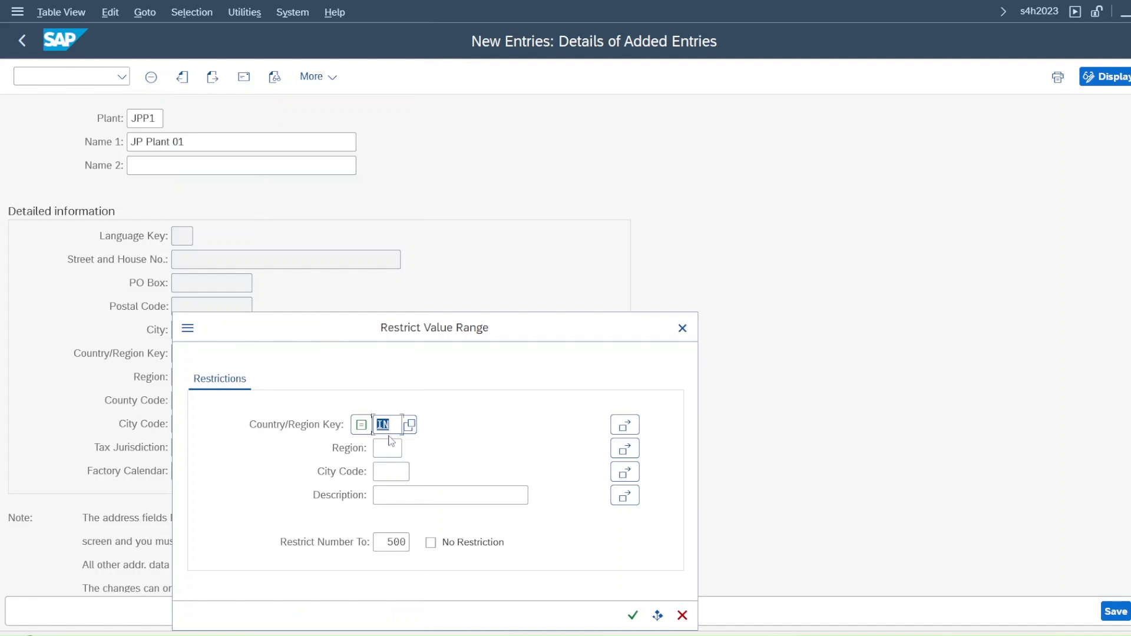
click(633, 615)
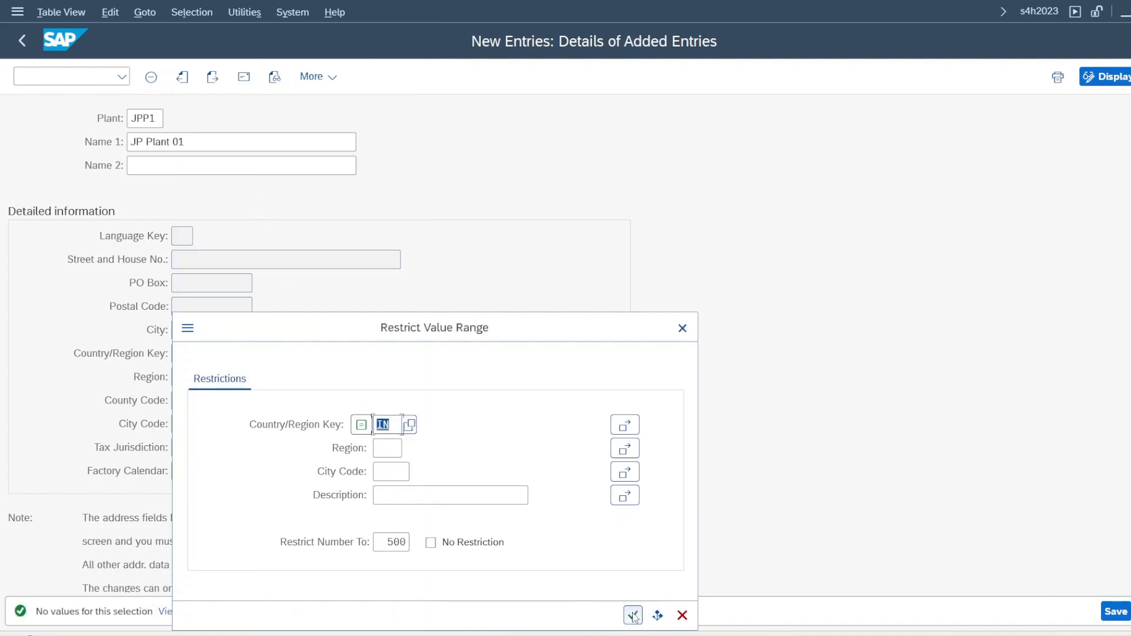
Step: Browse the list of regions for the city code restriction and close it without choosing one
click(384, 449)
click(408, 449)
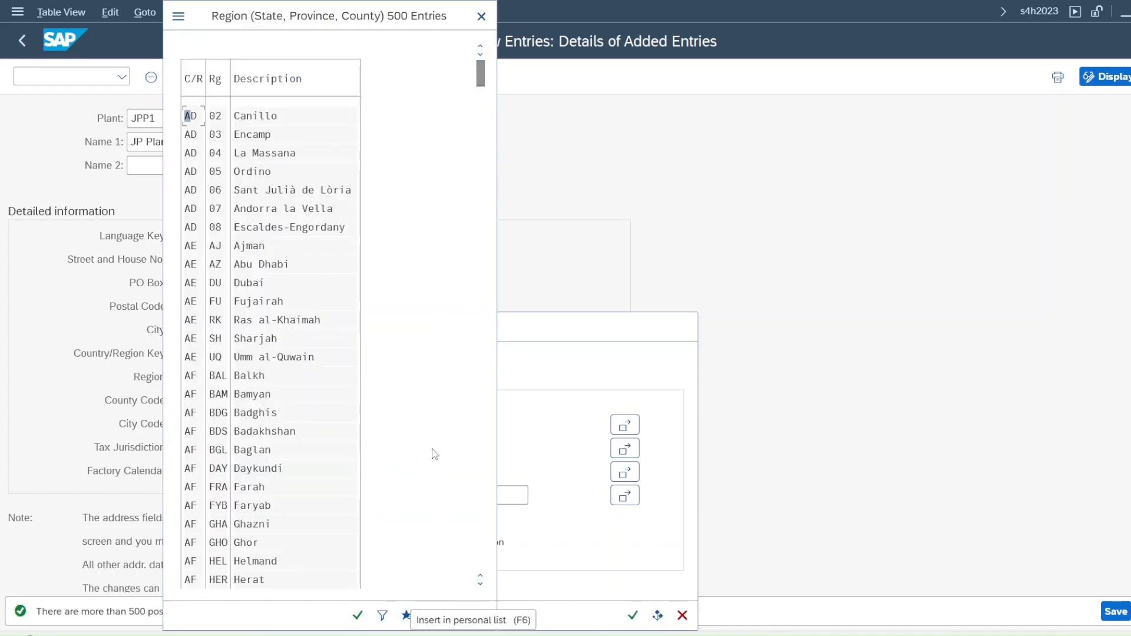
drag(479, 86, 446, 421)
drag(480, 83, 494, 582)
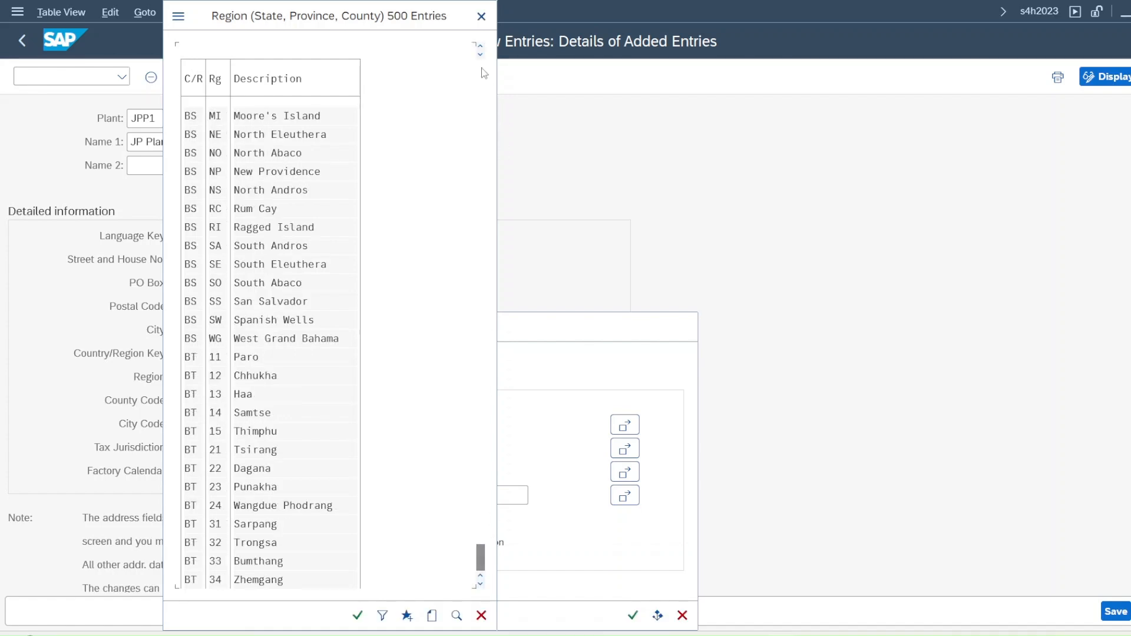
click(481, 16)
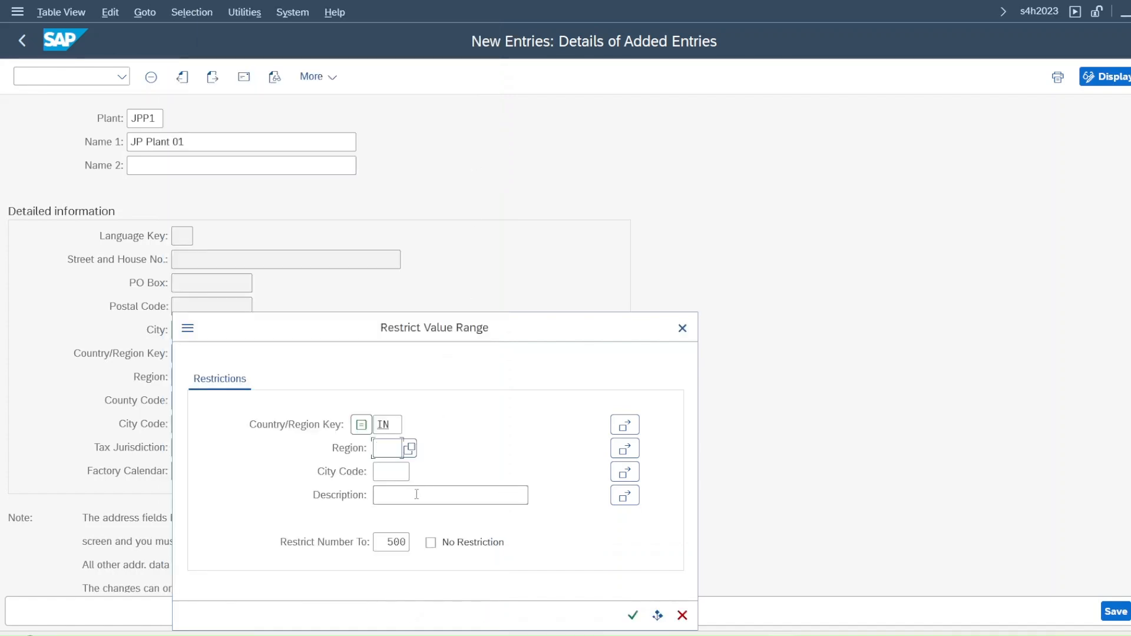
Step: Remove the 500-entry limit and rerun the city code search for country IN
click(389, 545)
key(Delete)
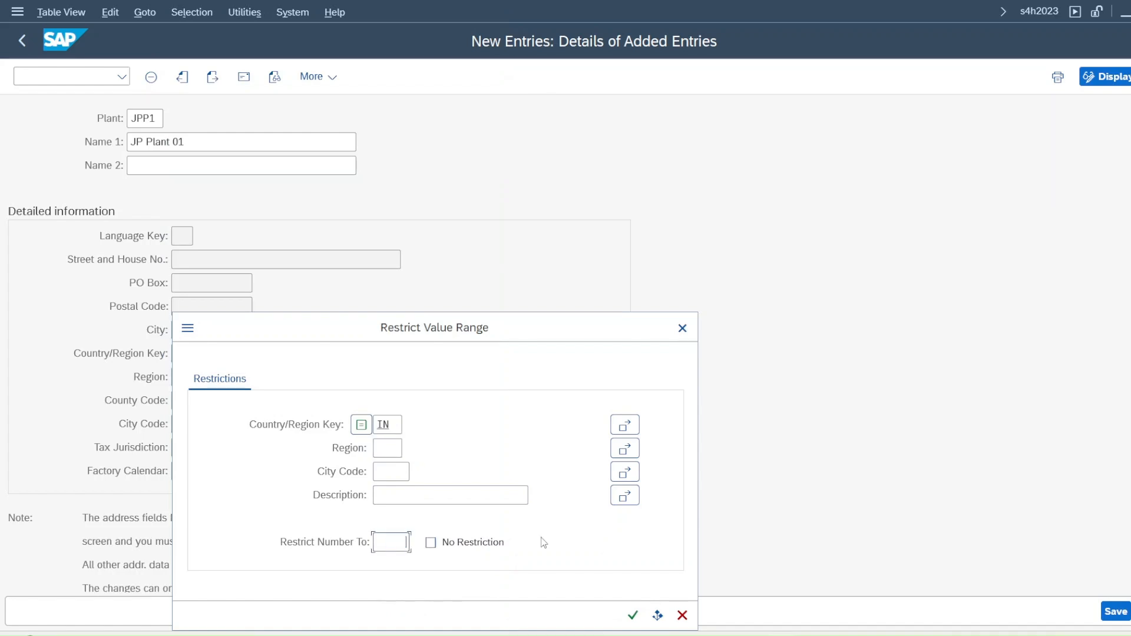
click(633, 615)
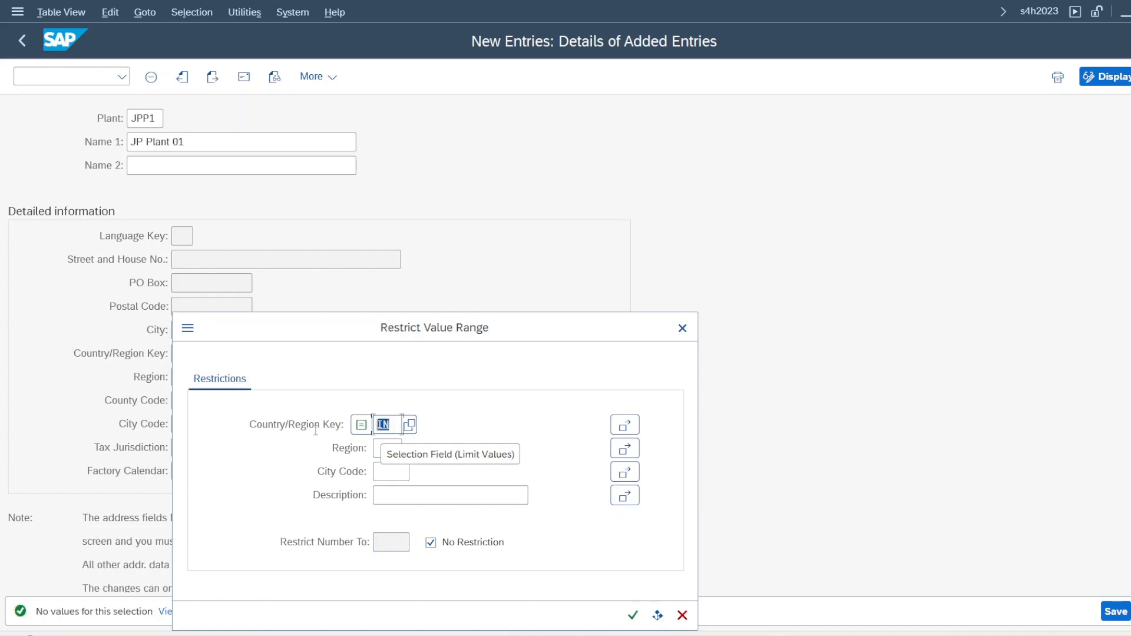
Step: Try OR and IN as country restrictions for the city code search, and close it without choosing a value
text(0)
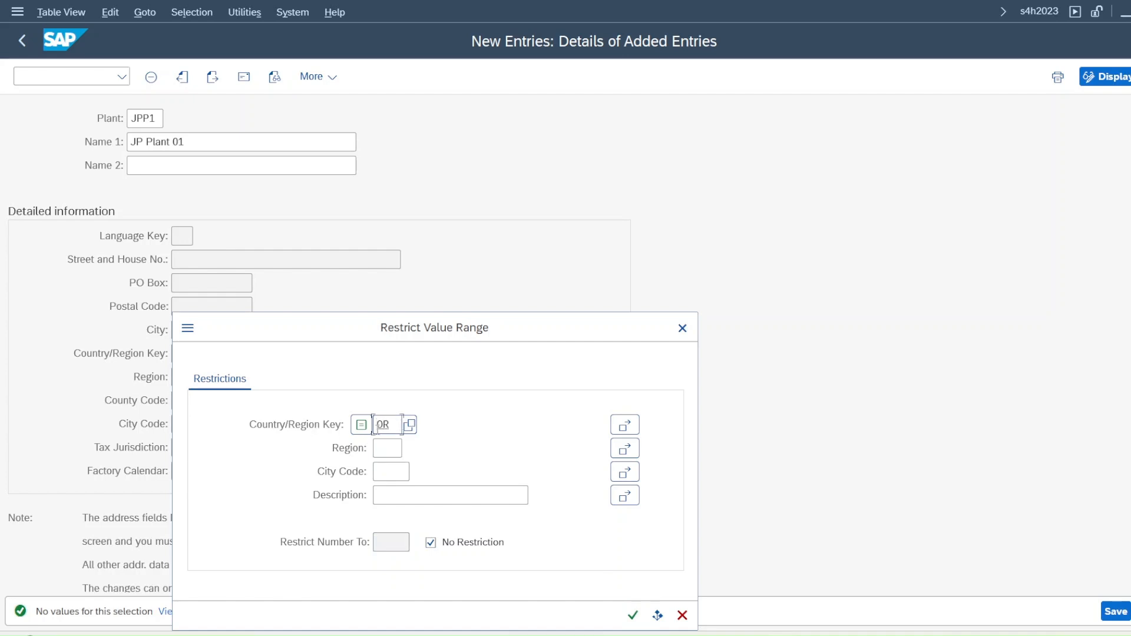
text(R)
click(410, 424)
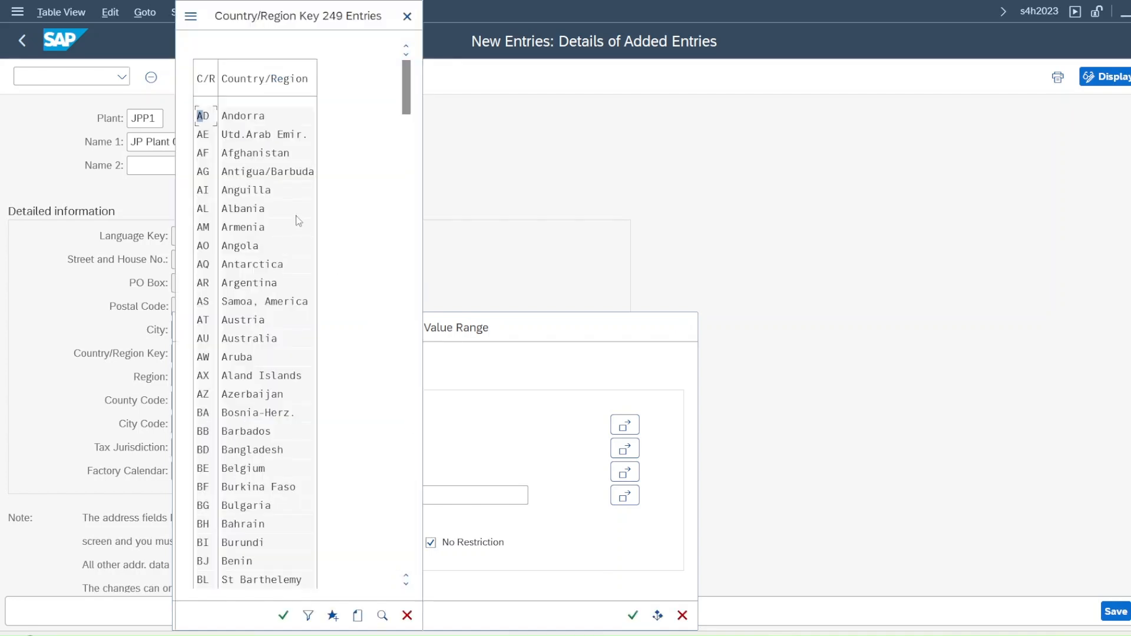
click(289, 621)
text(IN)
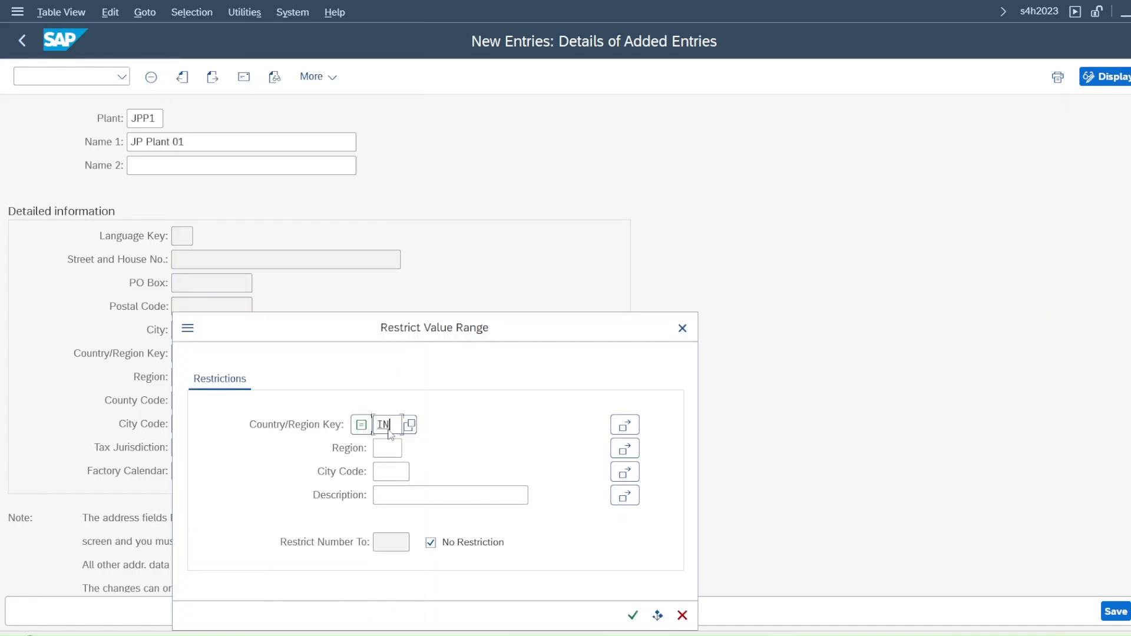
key(Return)
click(683, 328)
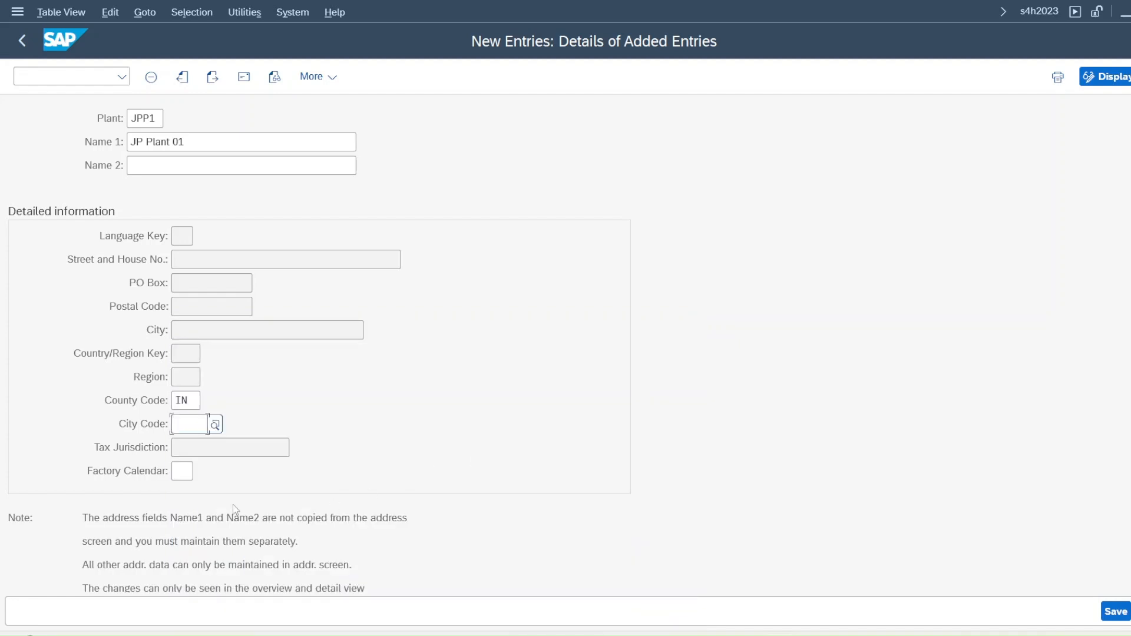
Step: Try to save plant JPP1 and clear its county code
click(1115, 612)
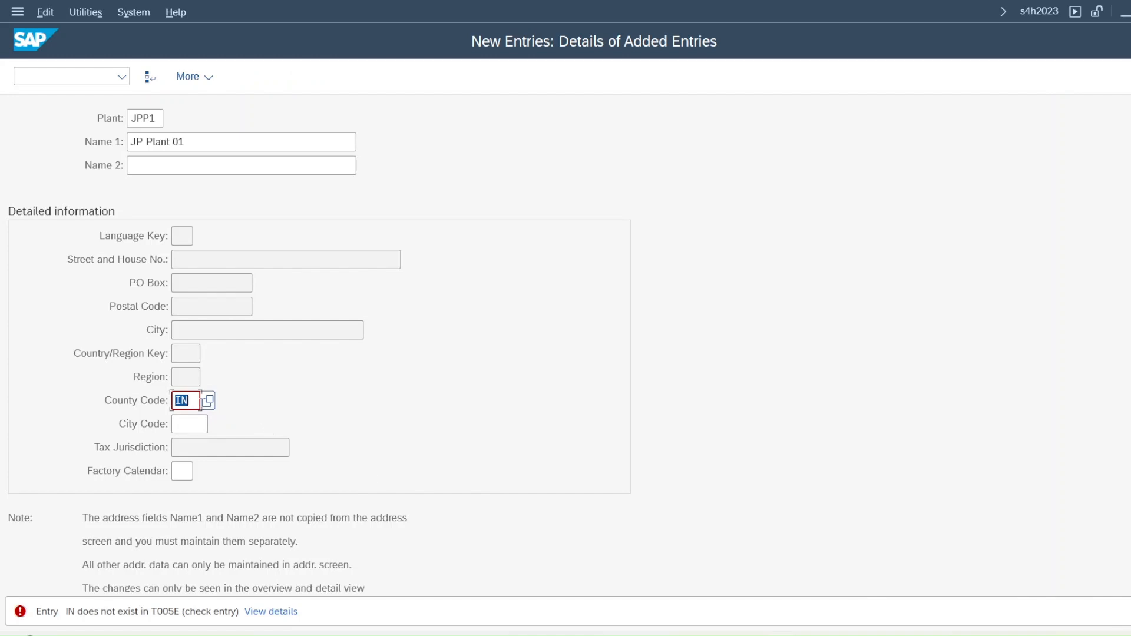
key(BackSpace)
Step: Look up the county codes for the plant, restricting the value list to country IN
click(206, 401)
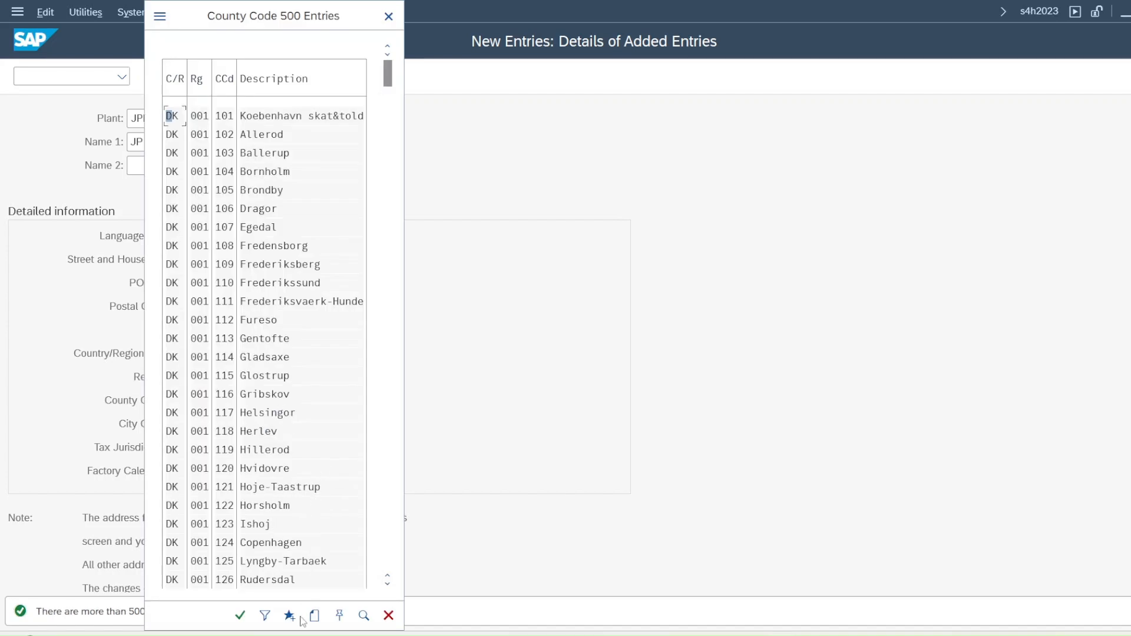
click(264, 615)
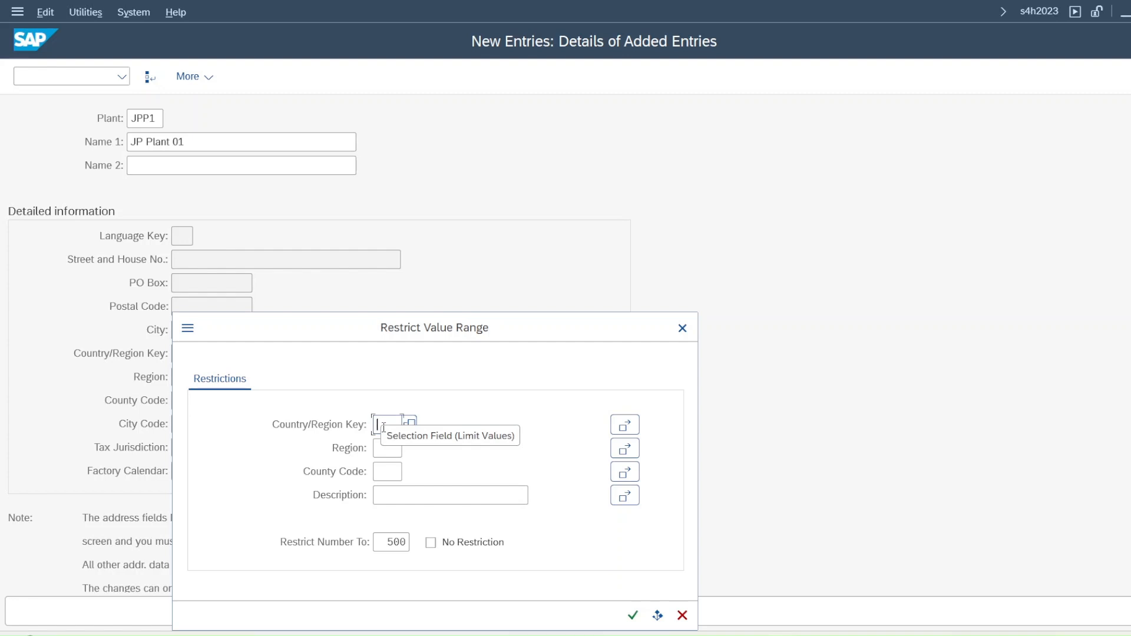
key(Return)
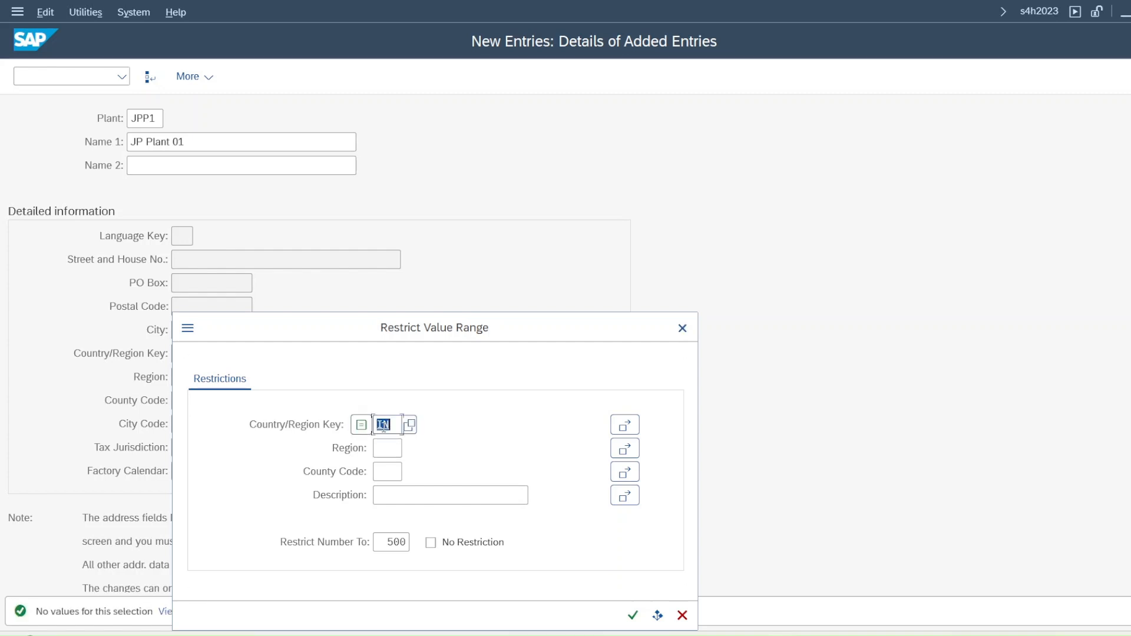
click(634, 616)
Step: Choose Germany (DE) as the country restriction and rerun the county code search
click(409, 425)
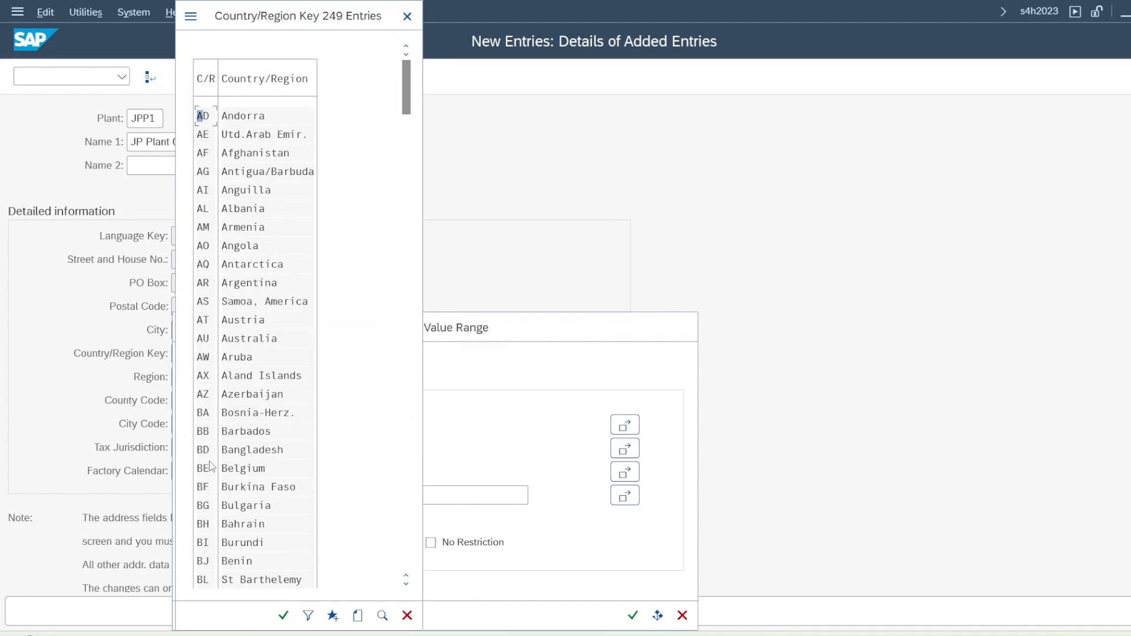
scroll(224, 424, down, 1)
scroll(223, 423, down, 1)
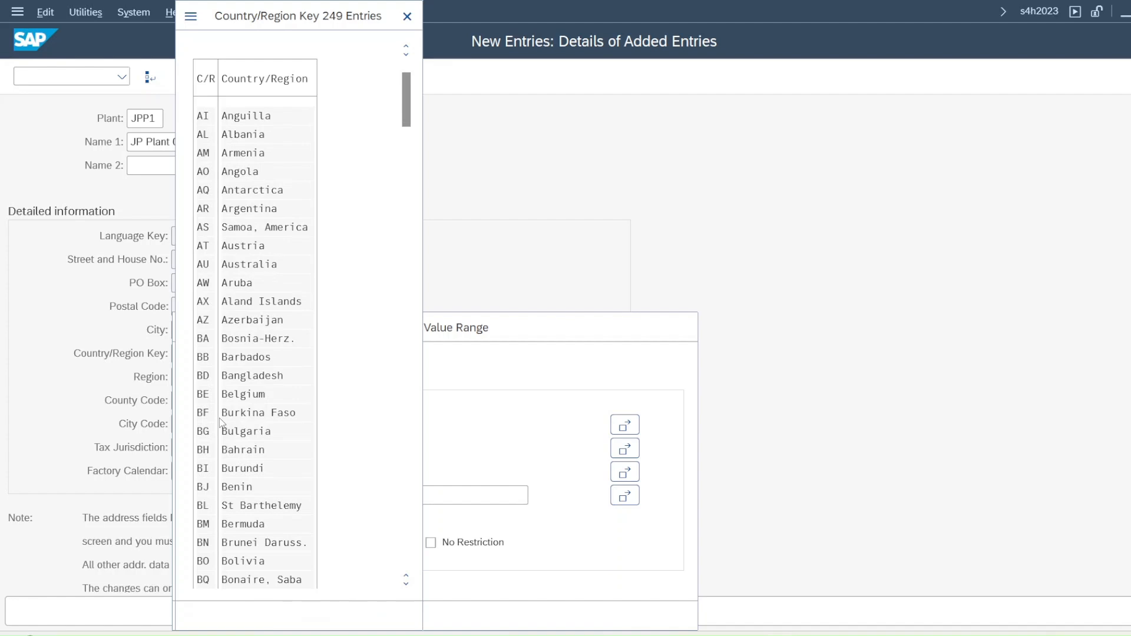
scroll(223, 387, down, 1)
scroll(222, 387, down, 3)
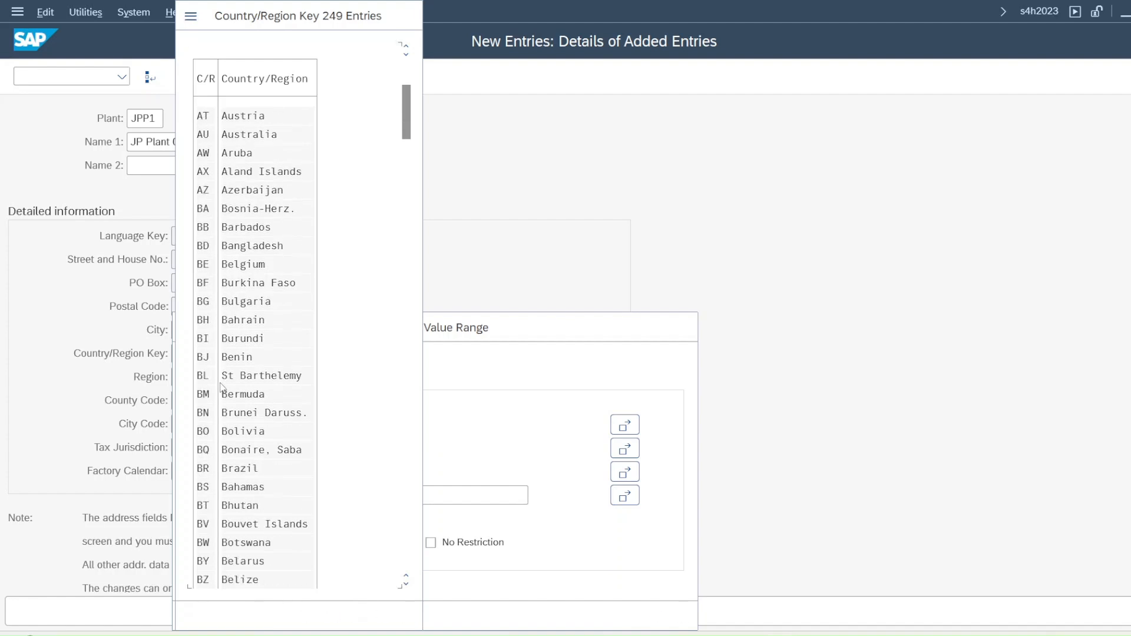
scroll(215, 423, down, 4)
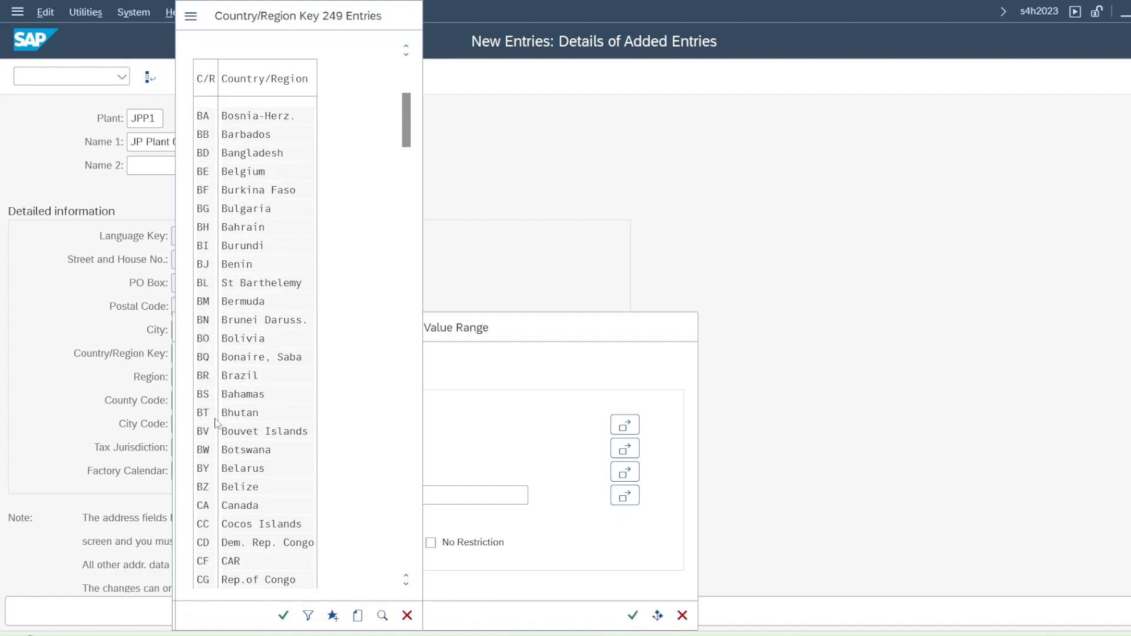
scroll(215, 422, down, 4)
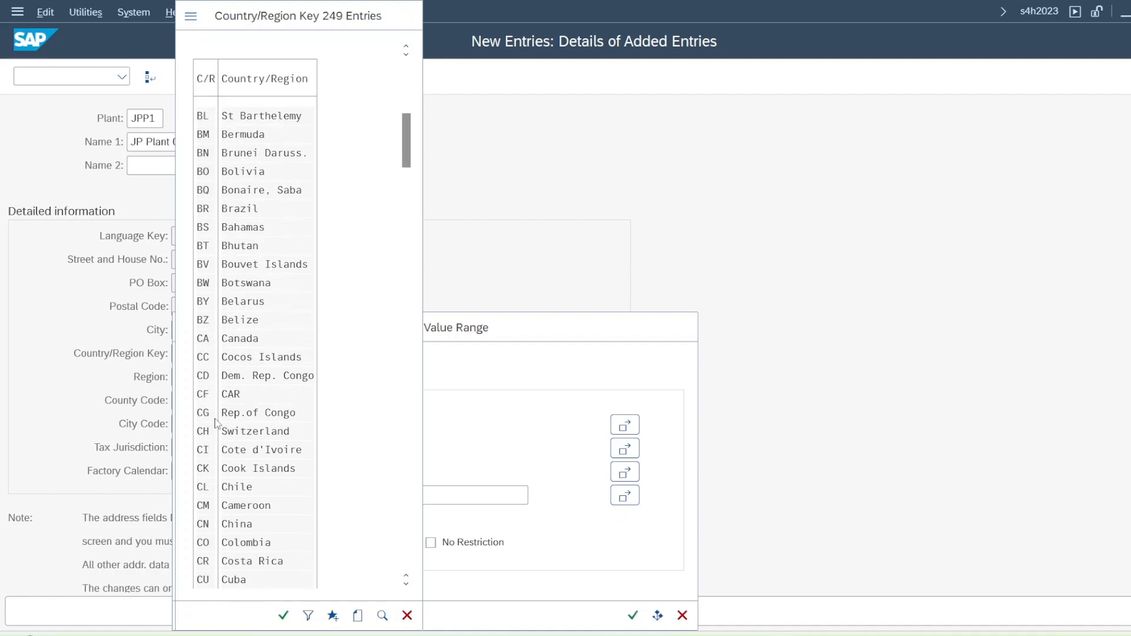
scroll(215, 423, down, 4)
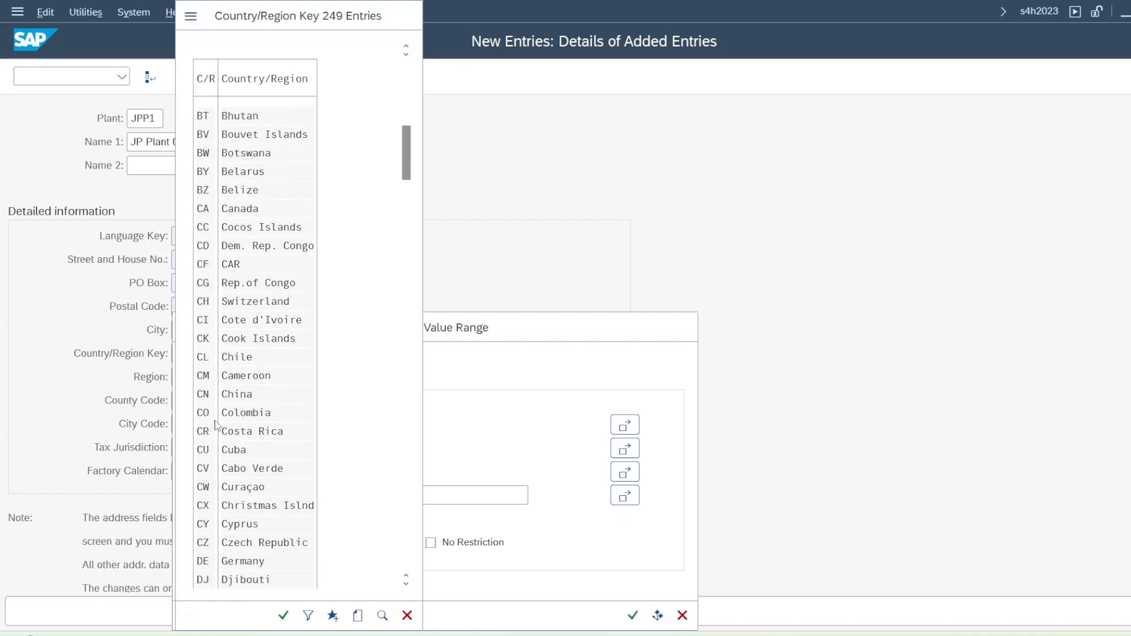
scroll(216, 424, down, 1)
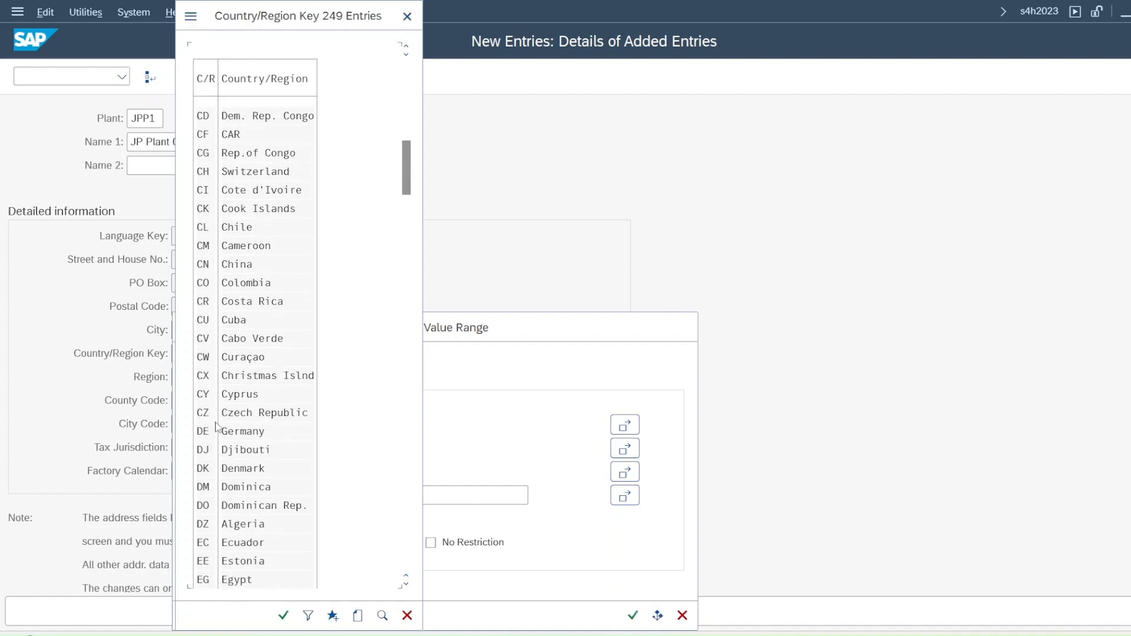
double_click(214, 433)
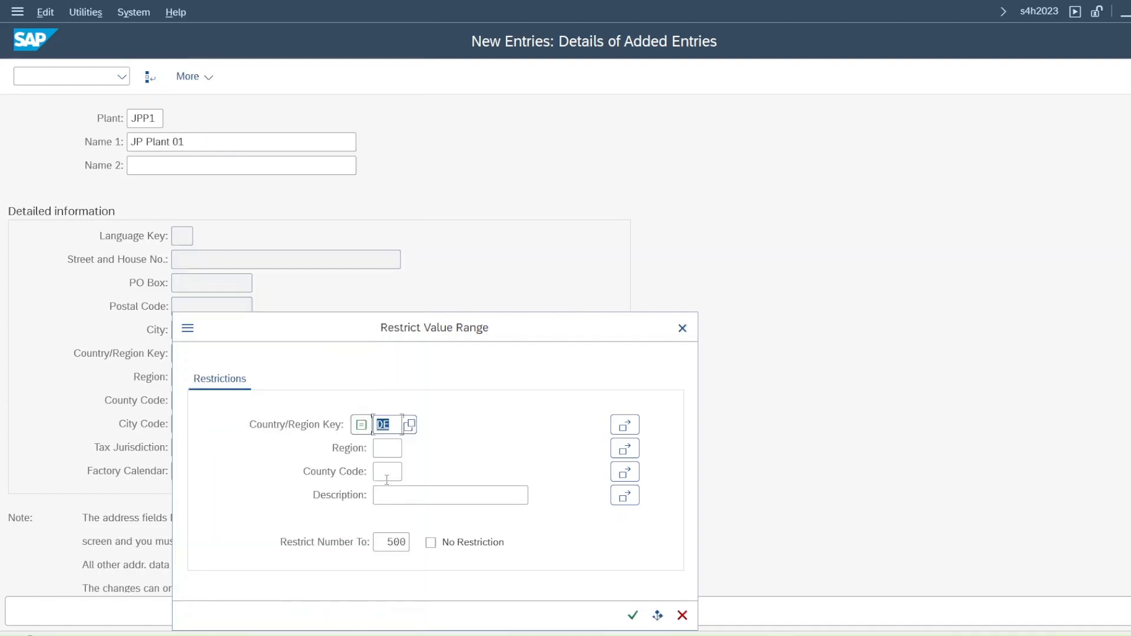
click(633, 615)
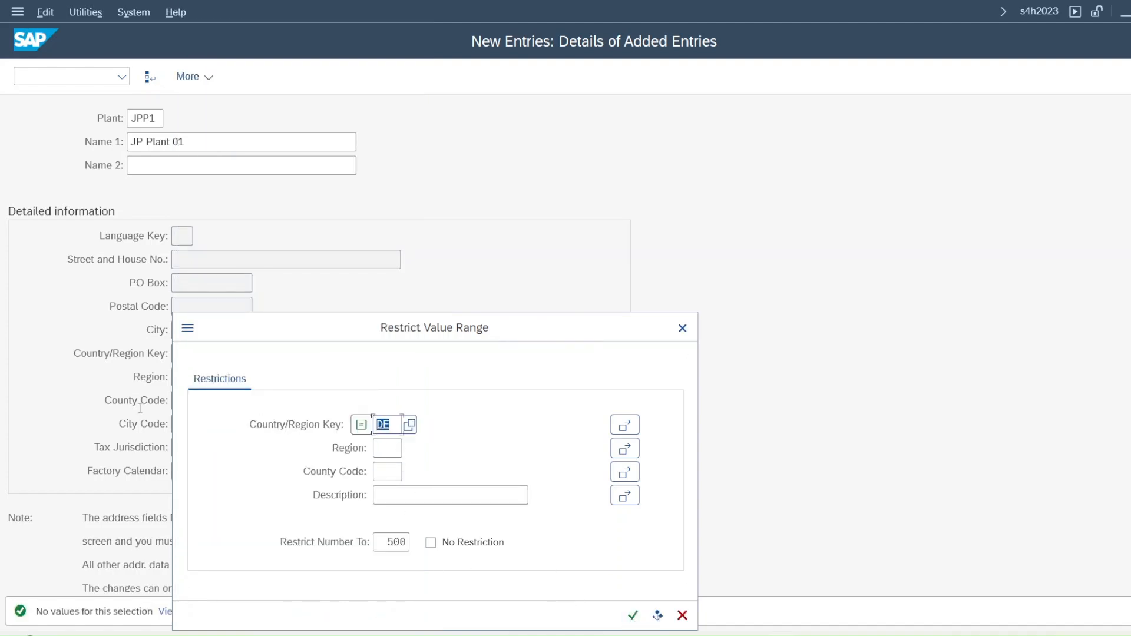
Step: Clear the country restriction and assign county code 101 (Koebenhavn skat&told) to plant JPP1
key(BackSpace)
key(Return)
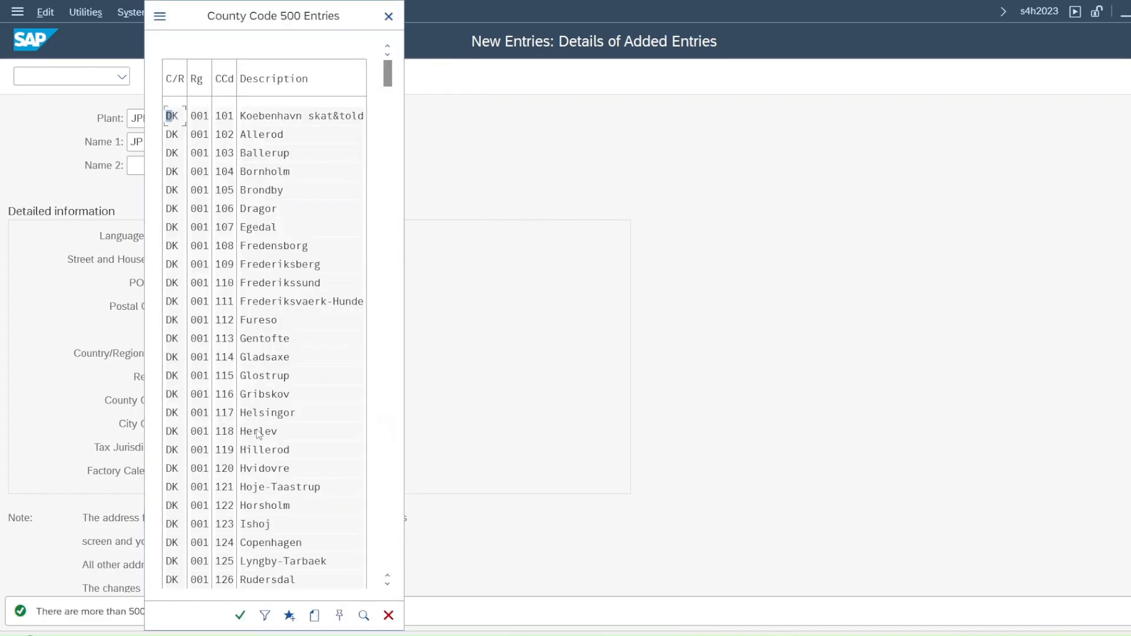
double_click(169, 116)
key(Return)
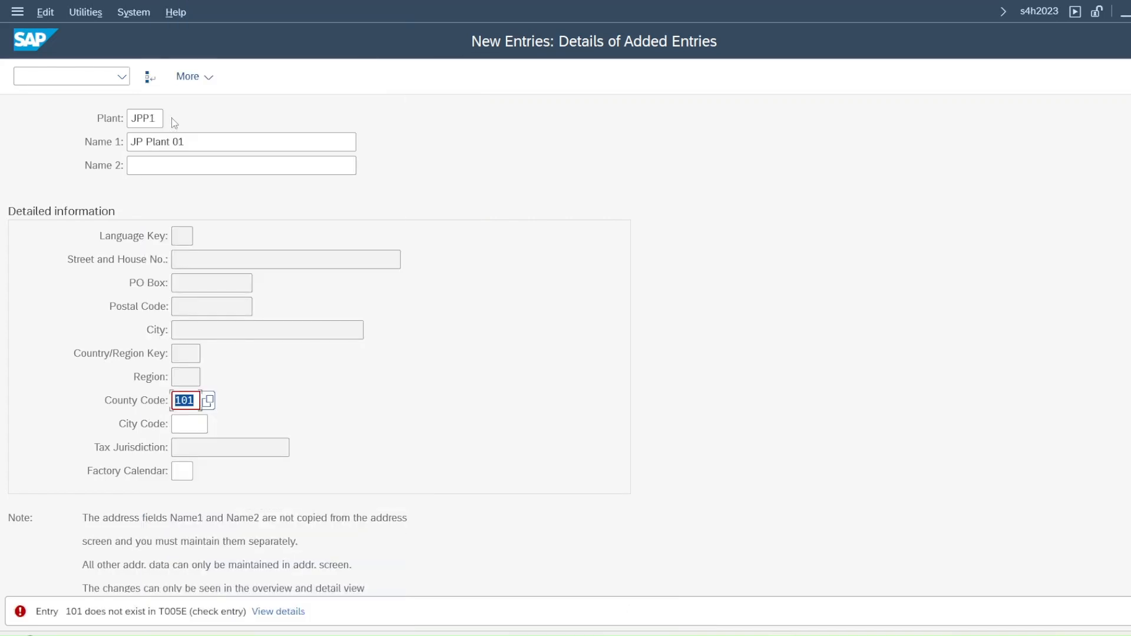
Step: Read the detailed explanation of the county code error, close it and return to the county code field
click(190, 420)
click(277, 612)
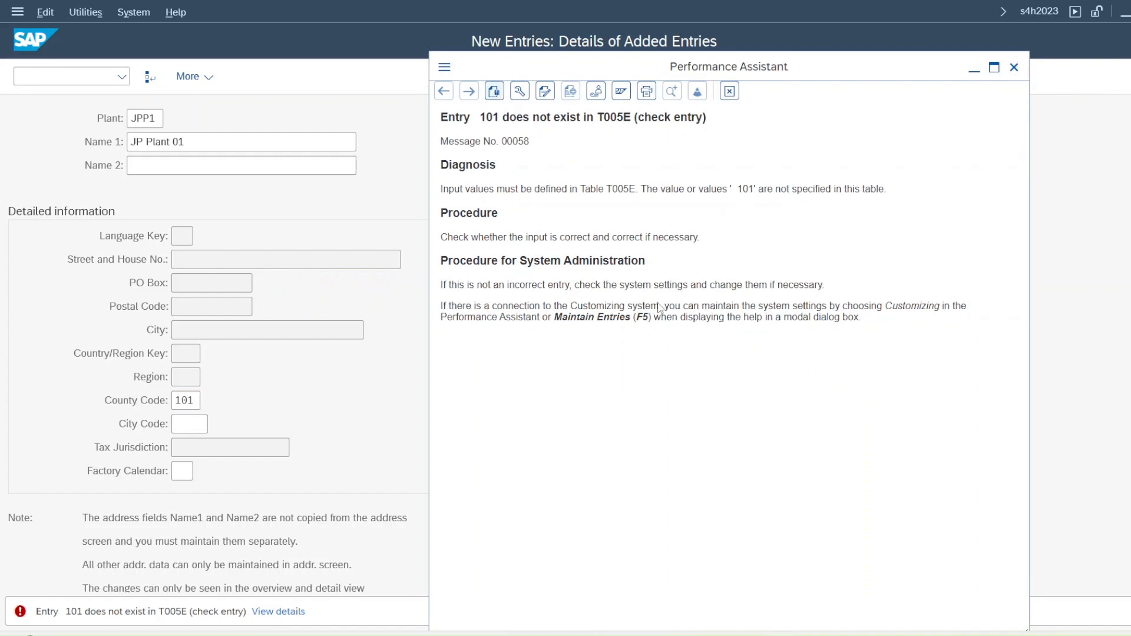
click(1014, 66)
key(shift+Tab)
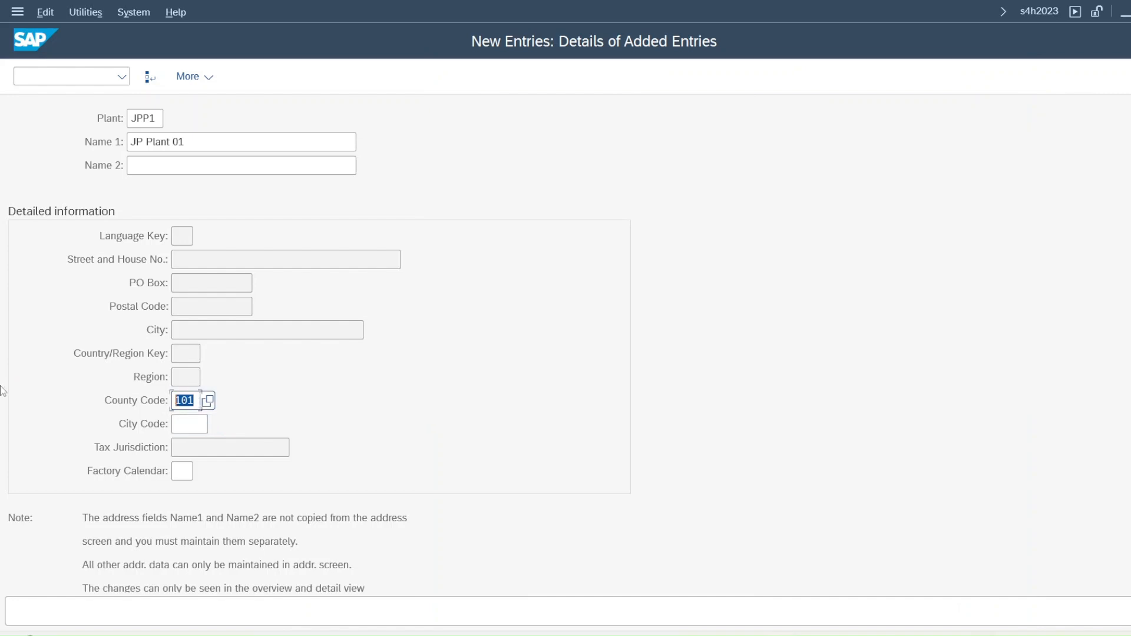
Step: Clear plant JPP1's county code, then set its address title to Company and its name to JP Plant 01
key(BackSpace)
key(Return)
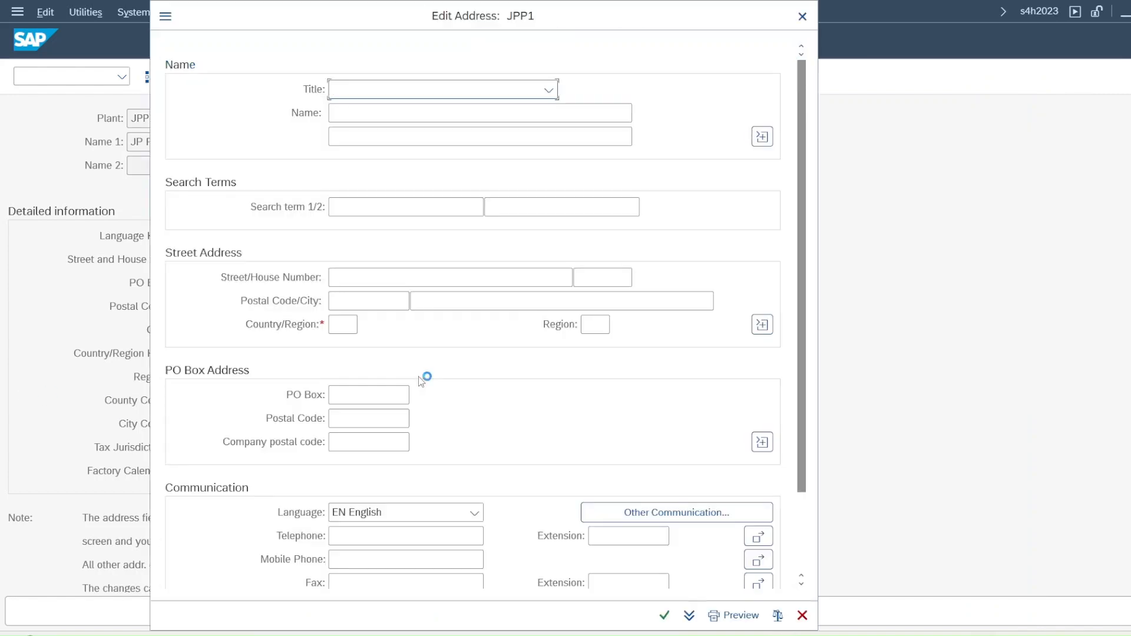
click(398, 95)
click(372, 116)
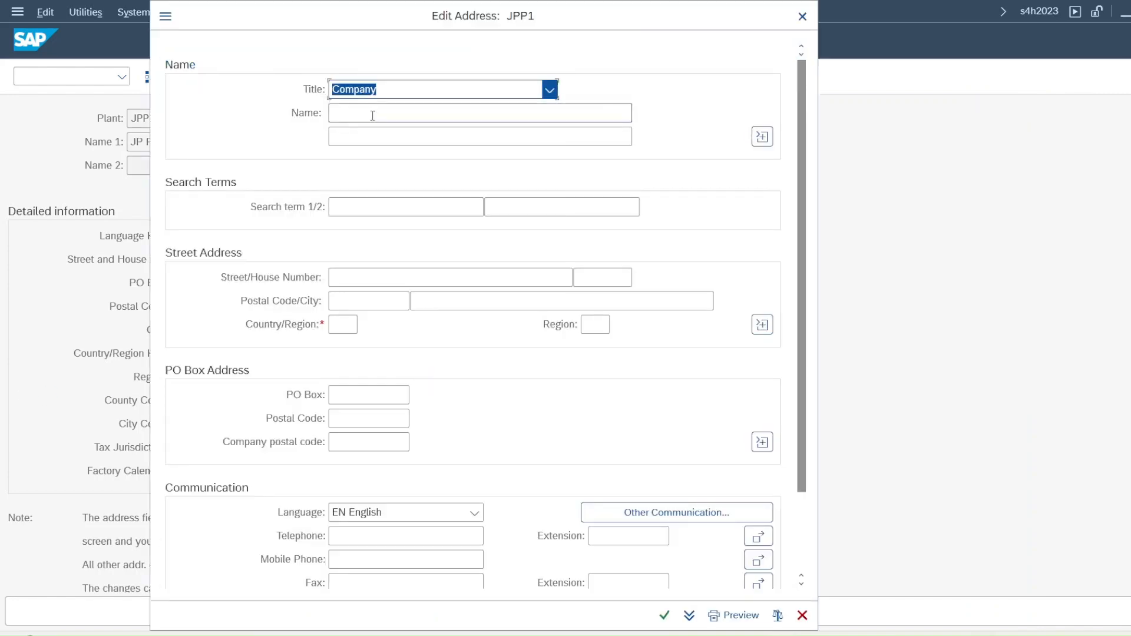
click(410, 96)
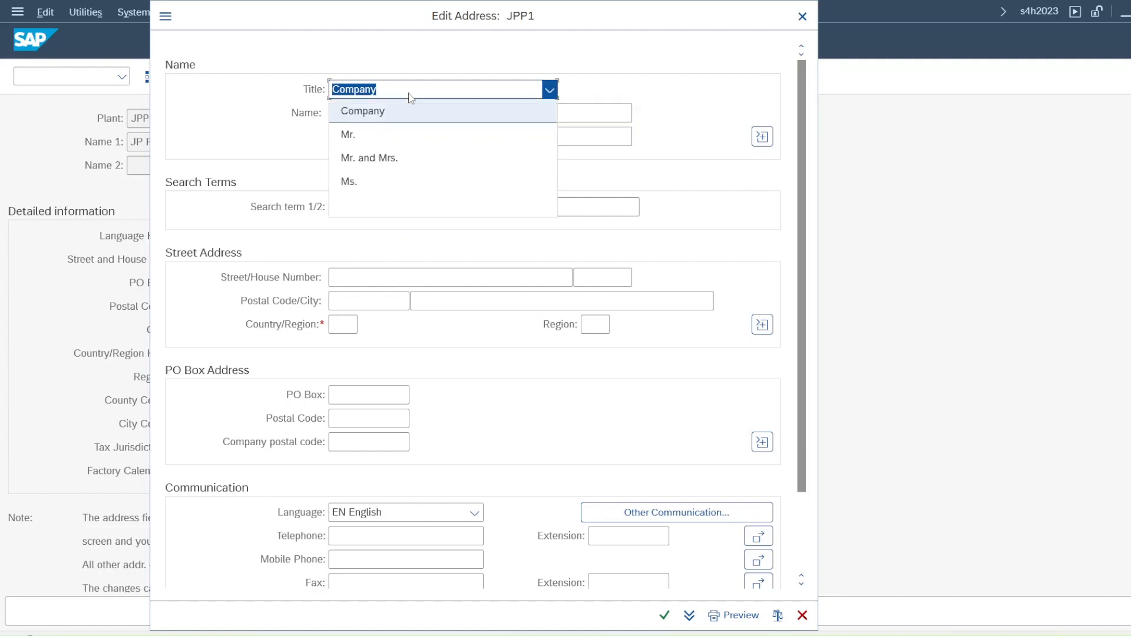
click(390, 109)
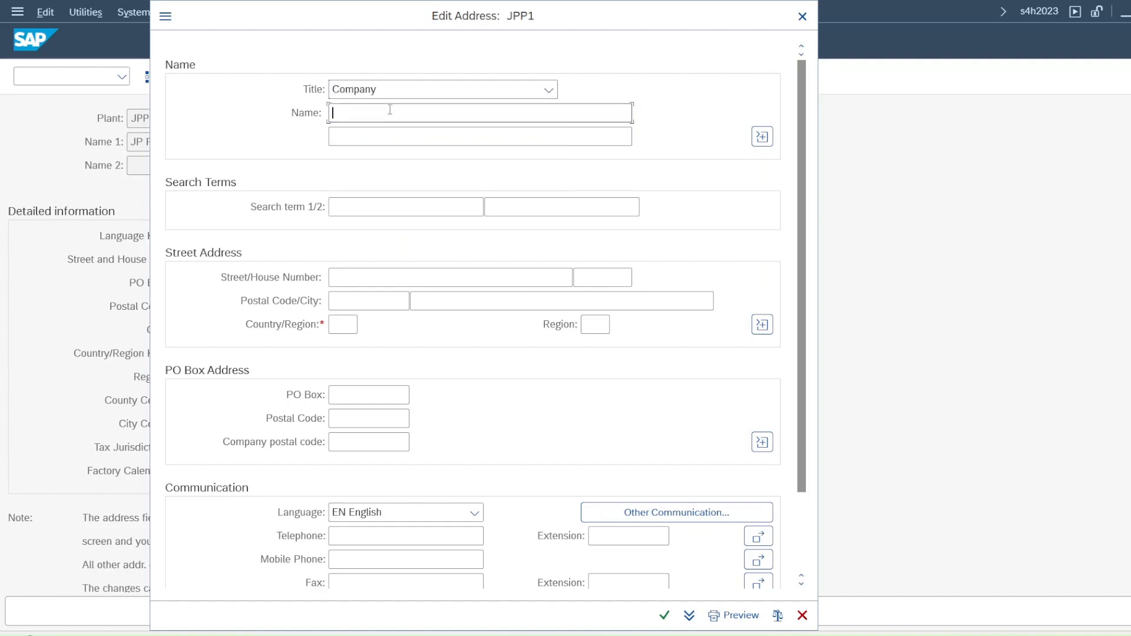
text(JP Plant 01)
Step: Fill in the plant's postal code and city from the suggested entries, set country IN and region OR, and confirm the address
click(335, 274)
click(349, 297)
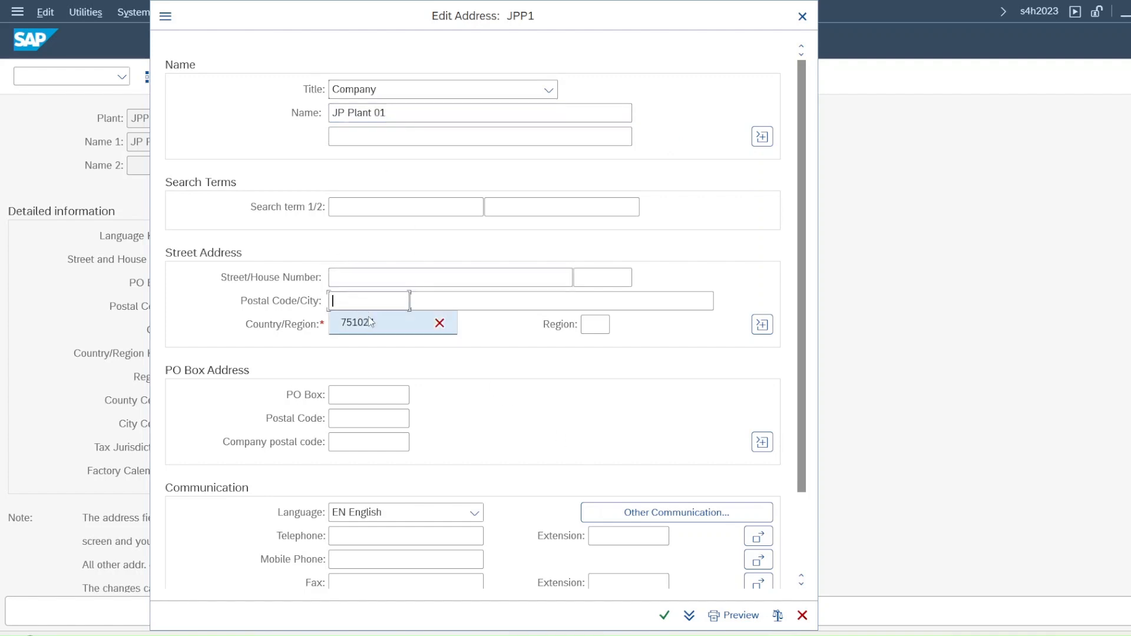
click(372, 324)
click(505, 300)
click(475, 334)
click(351, 326)
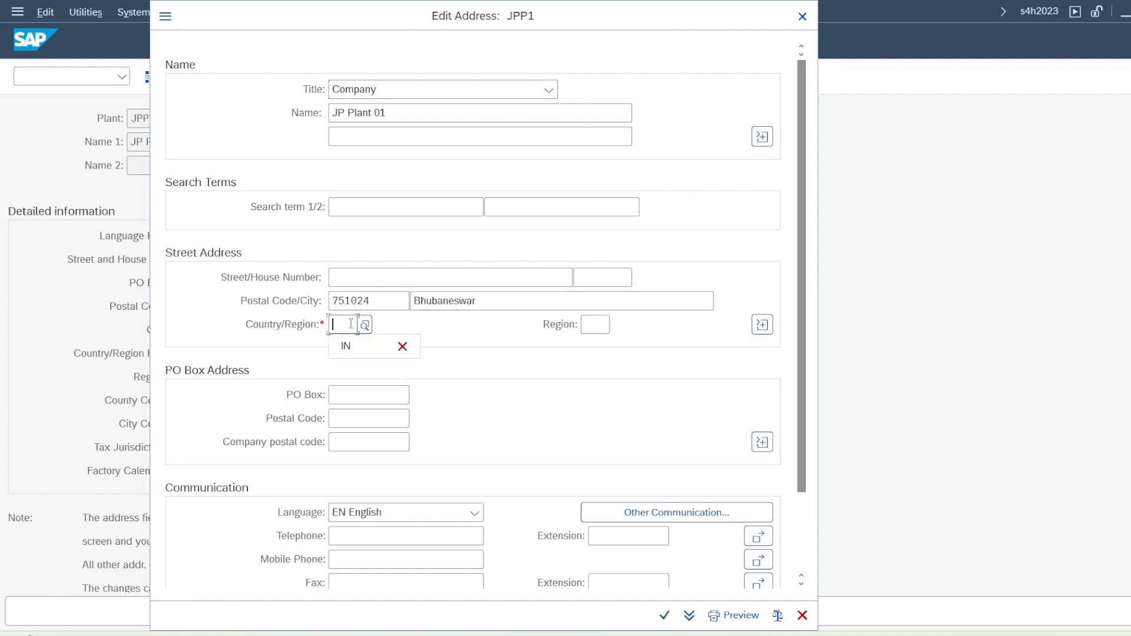
click(351, 348)
click(595, 324)
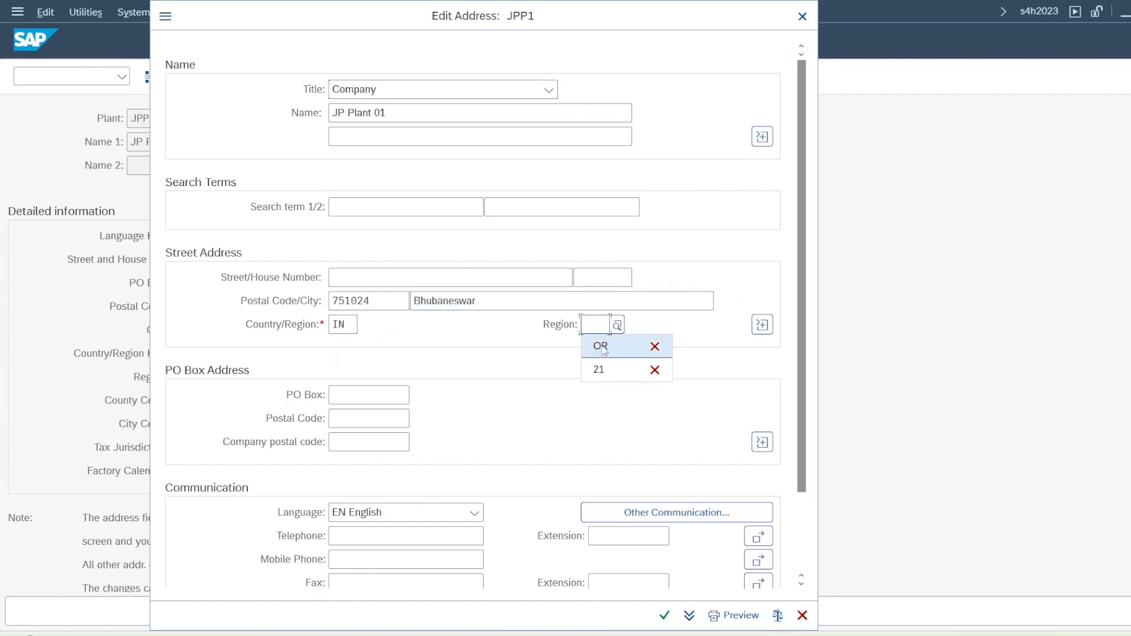
click(598, 347)
click(665, 615)
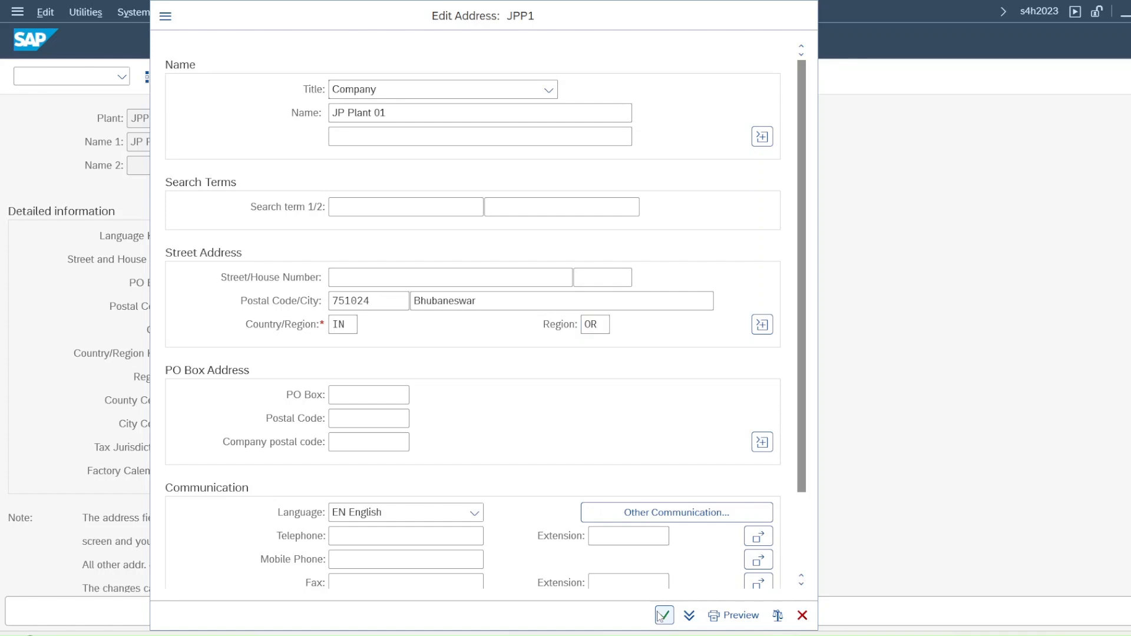
Step: Accept the address of plant JPP1, save the plant entry and return to the IMG structure
click(394, 318)
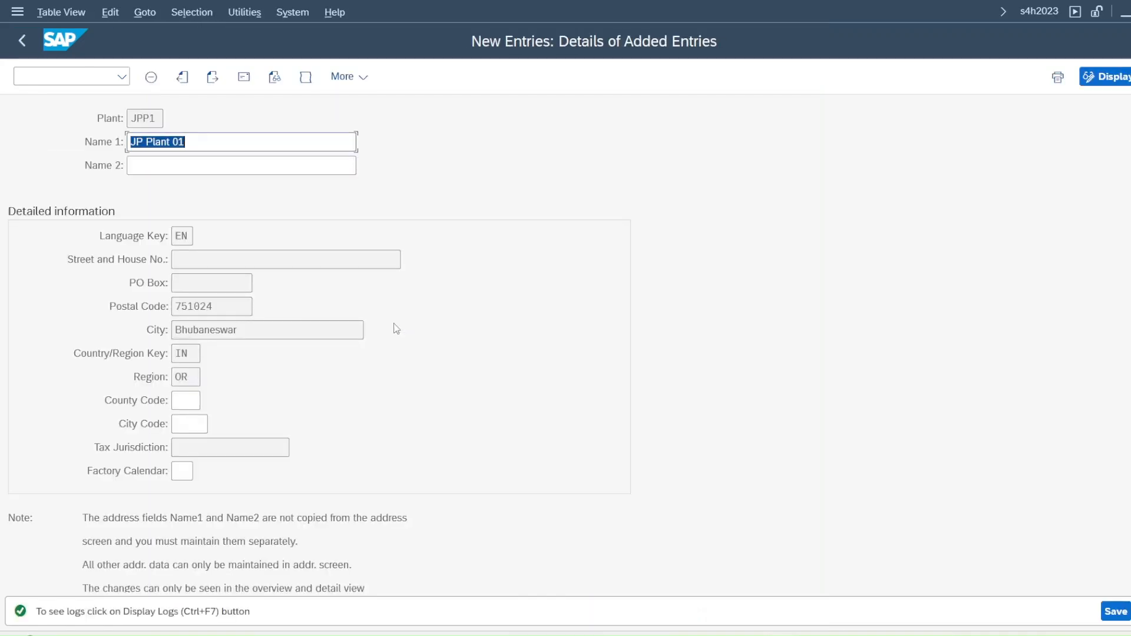
click(1115, 613)
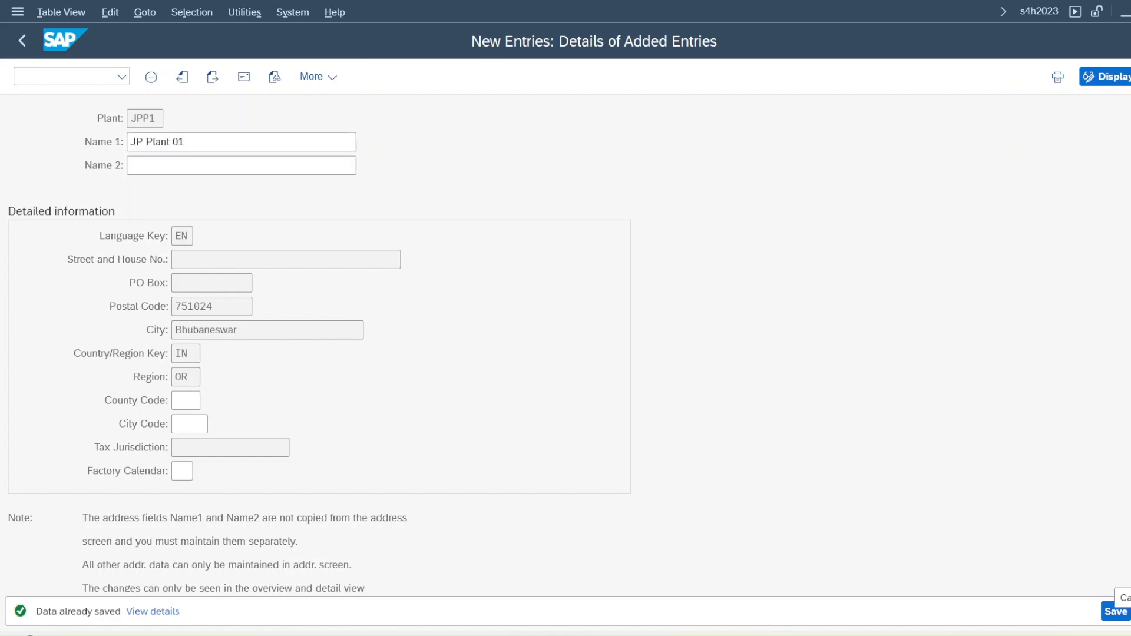
key(F3)
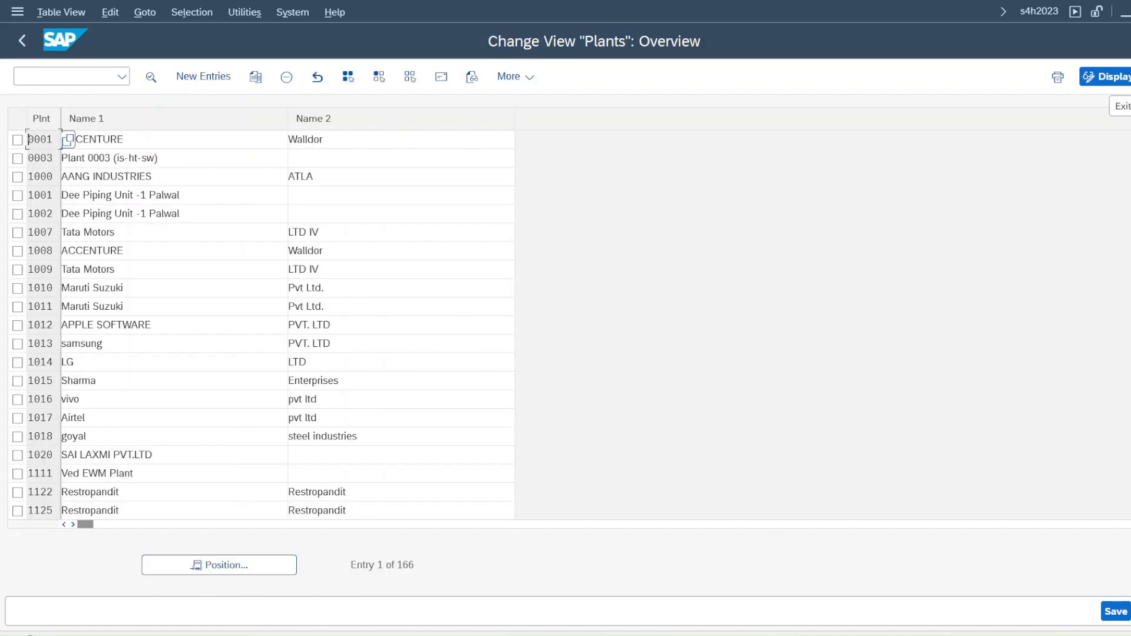
key(F3)
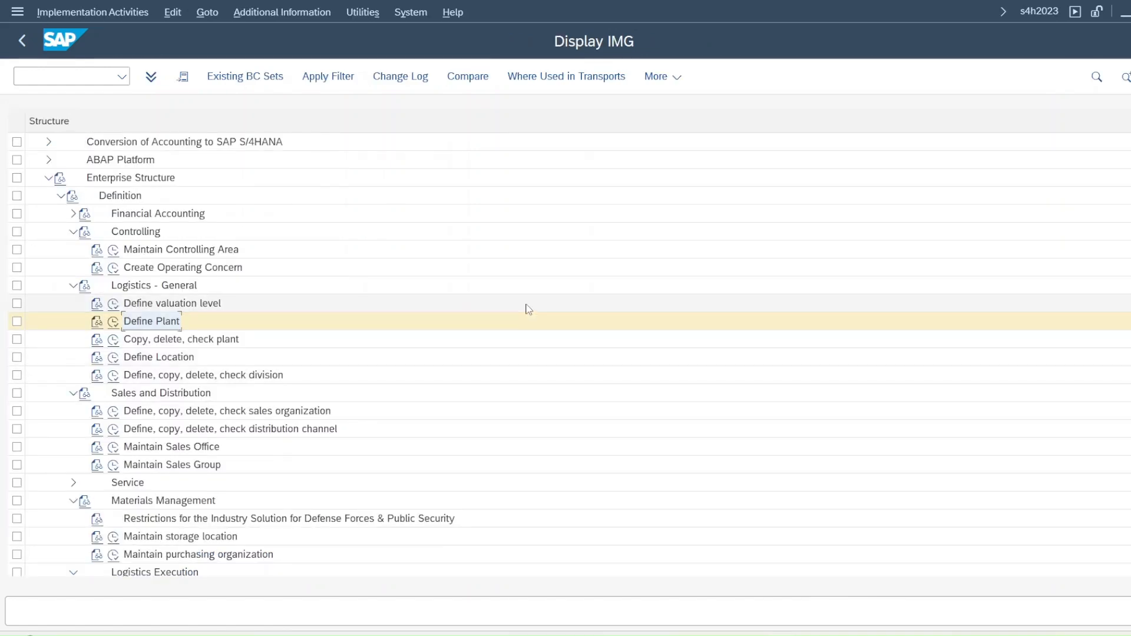
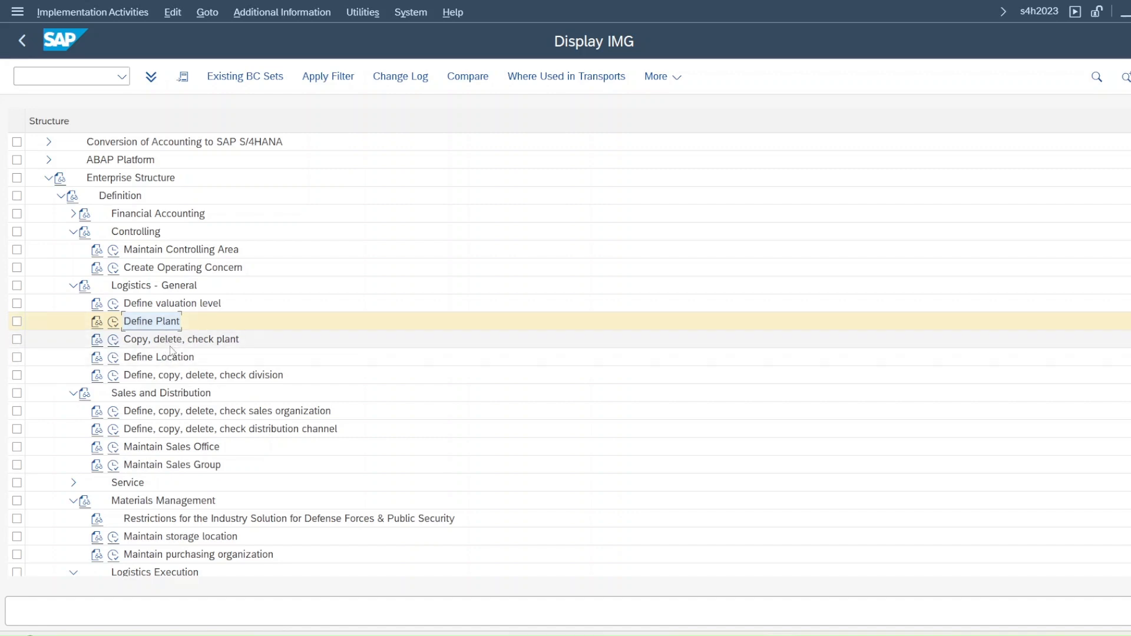
Step: Open the storage location maintenance under Materials Management for plant JPP1
scroll(171, 406, down, 2)
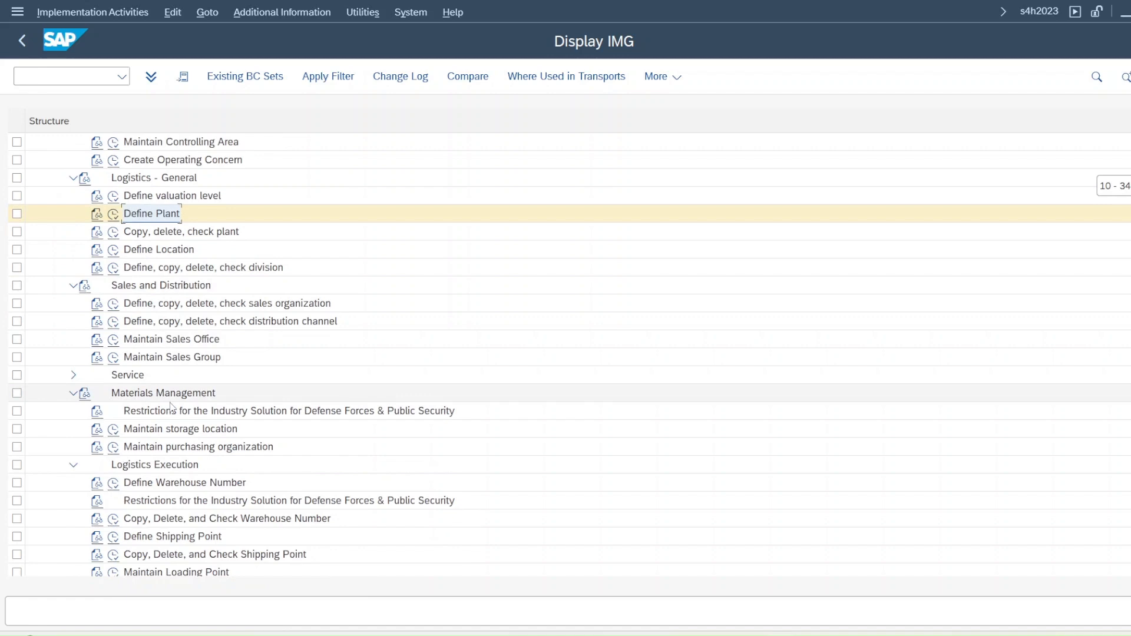
scroll(171, 406, down, 2)
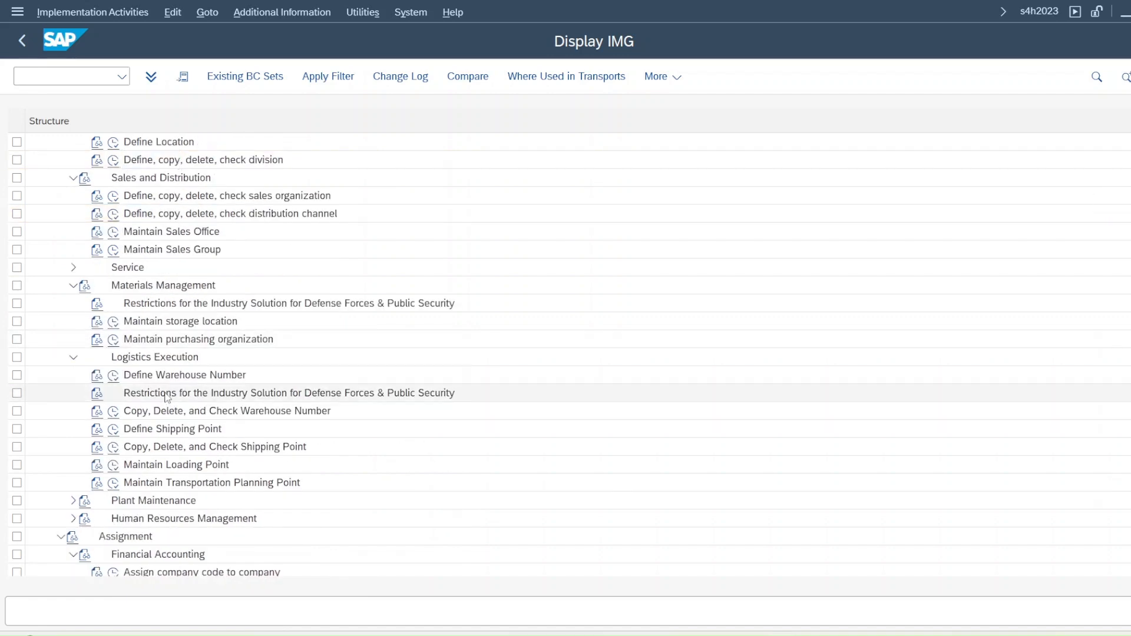
click(114, 322)
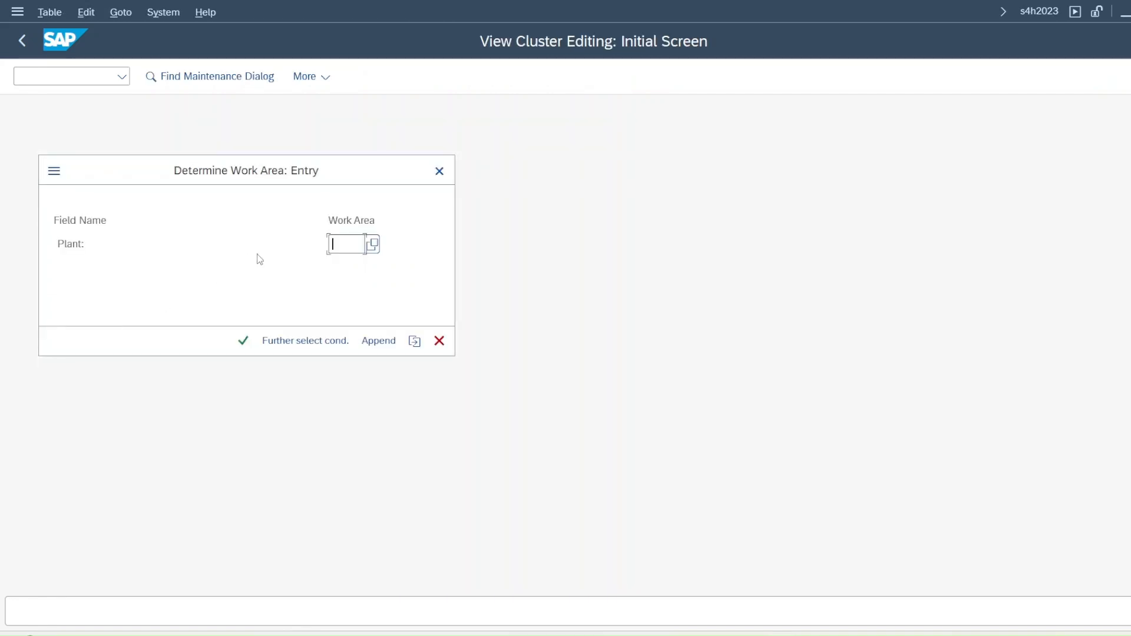
text(JP)
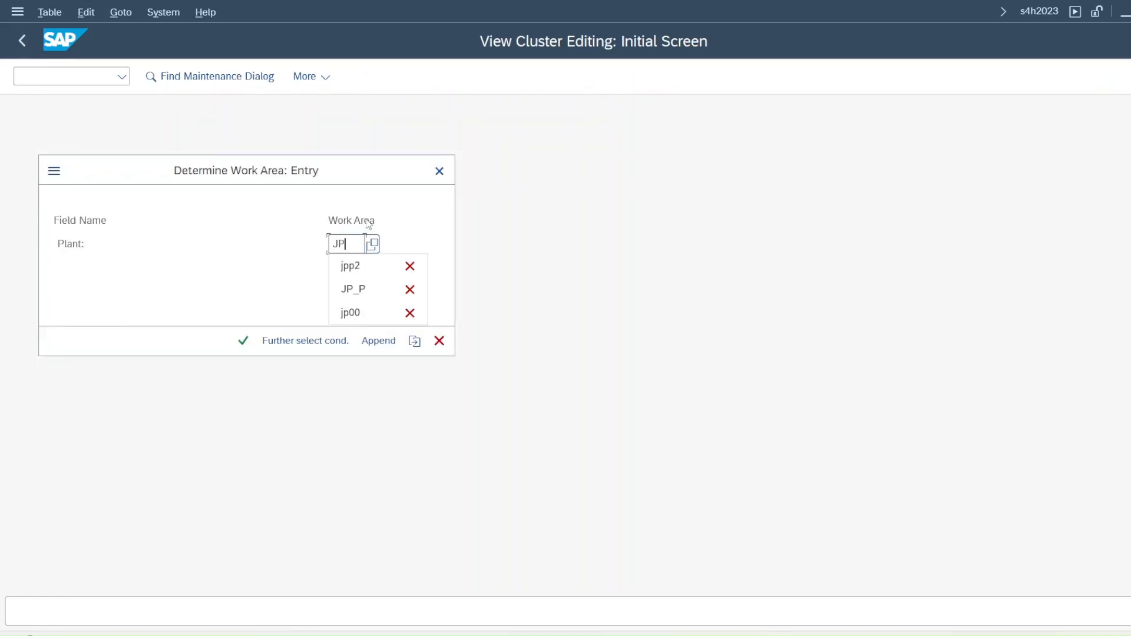
text(P1)
key(Return)
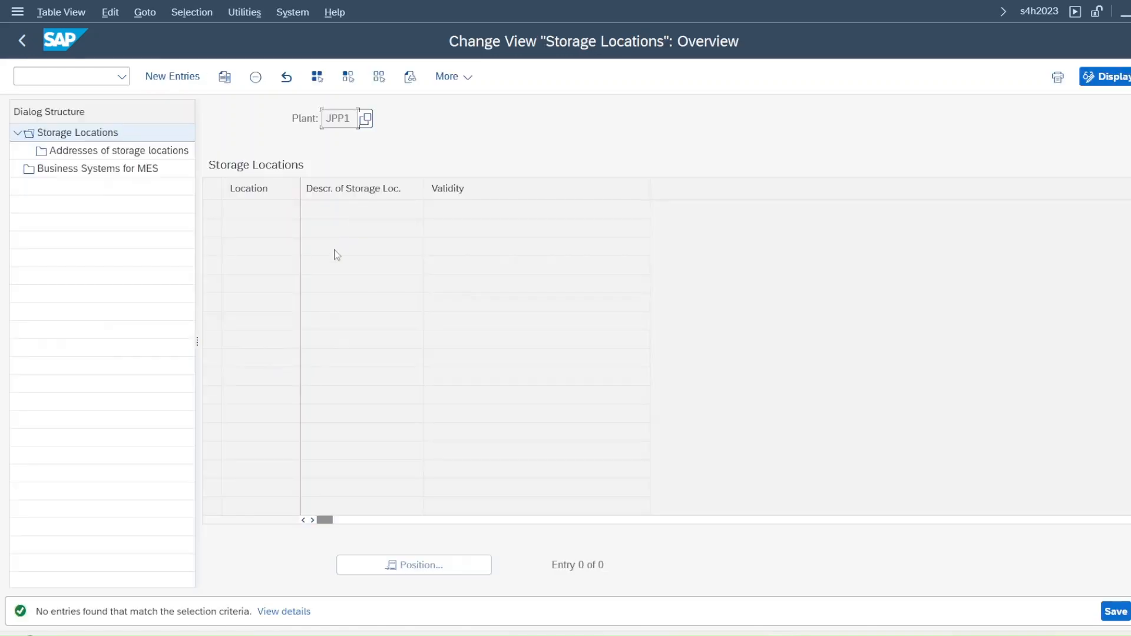
Step: Add a new storage location JPL1 with the description "JP Plant SLOC 01"
click(189, 79)
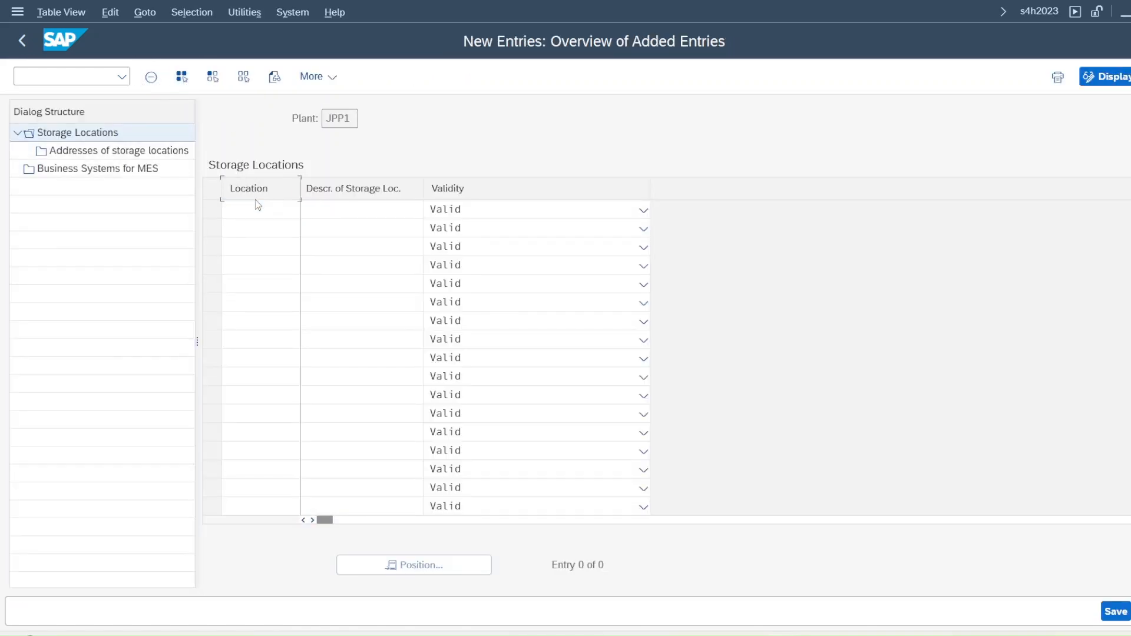
click(256, 210)
text(JPL1)
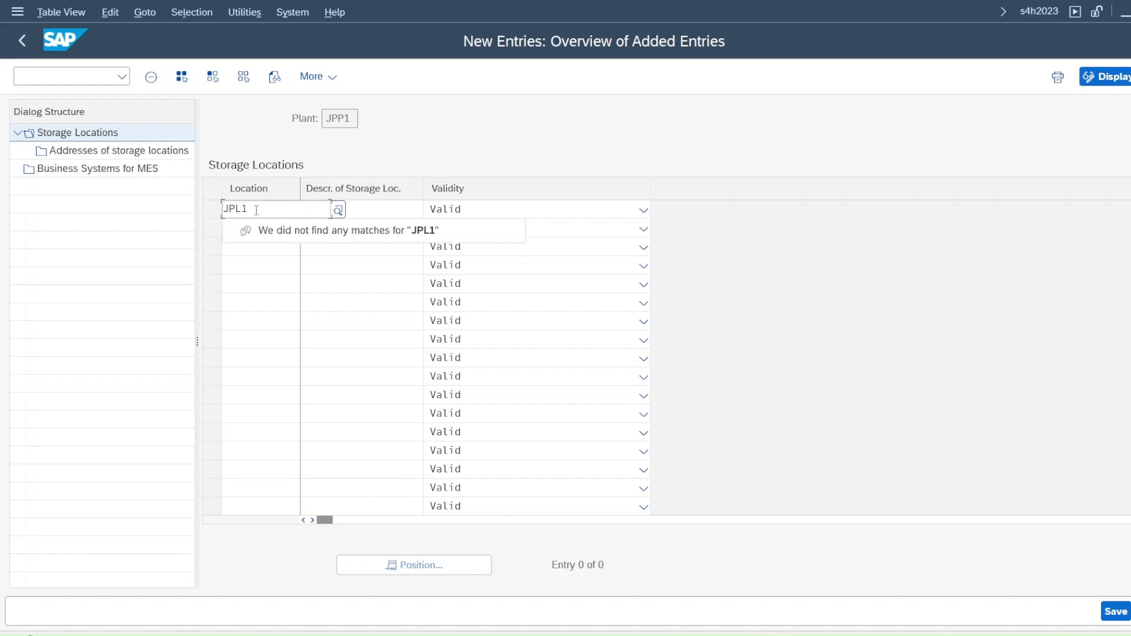
click(375, 208)
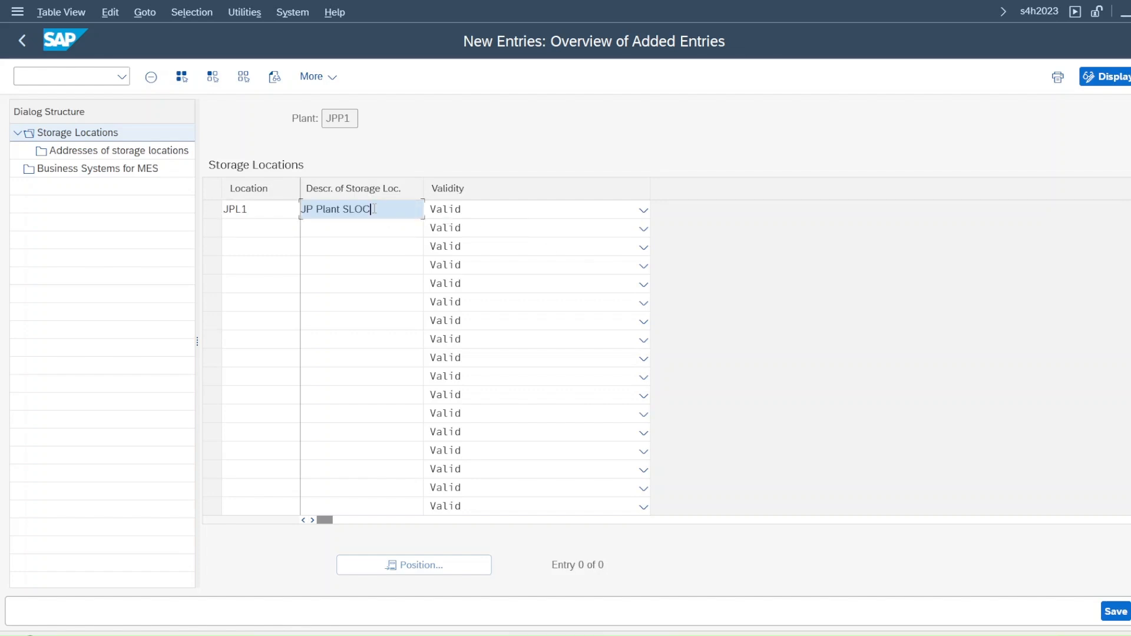
text(JP Plant SLOC 01)
key(Return)
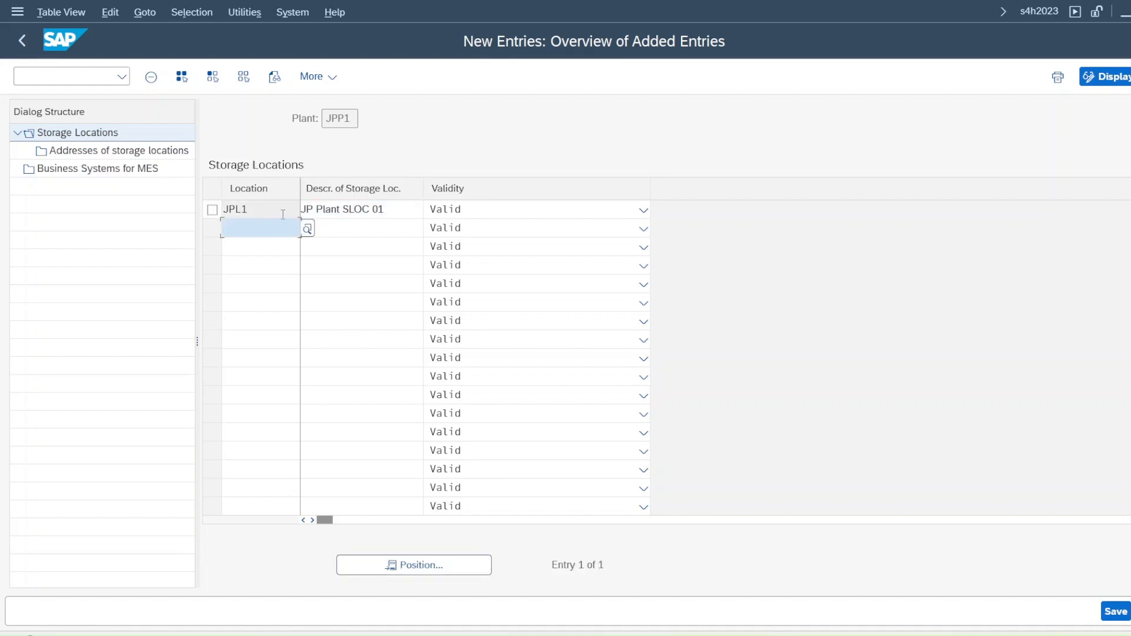
Step: Create a new address entry numbered 01 for storage location JPL1
click(212, 210)
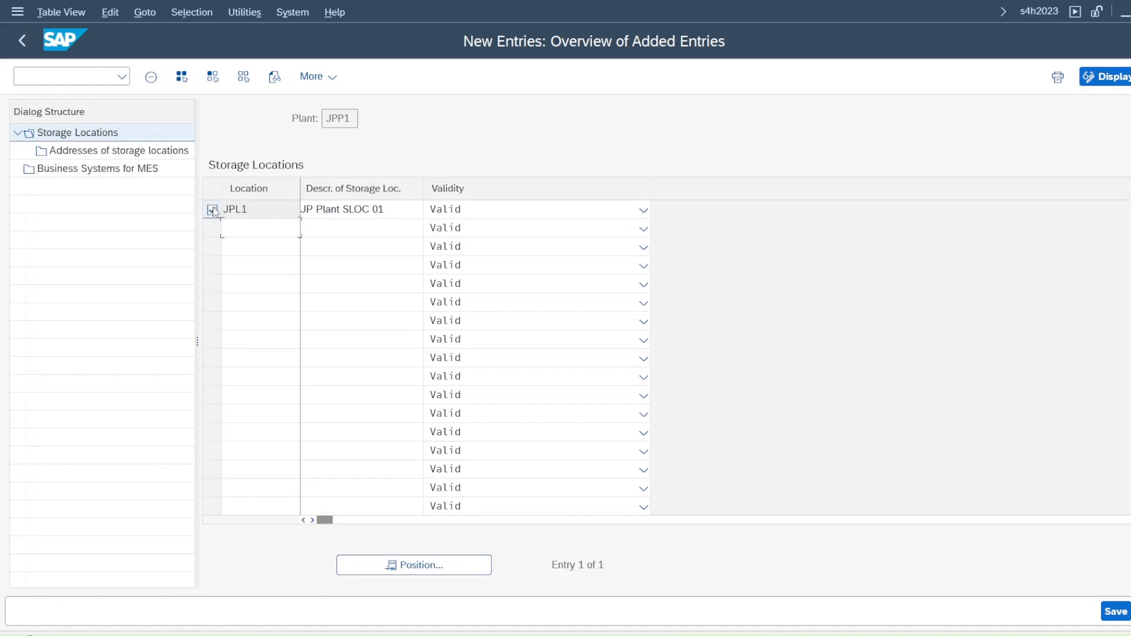
double_click(136, 152)
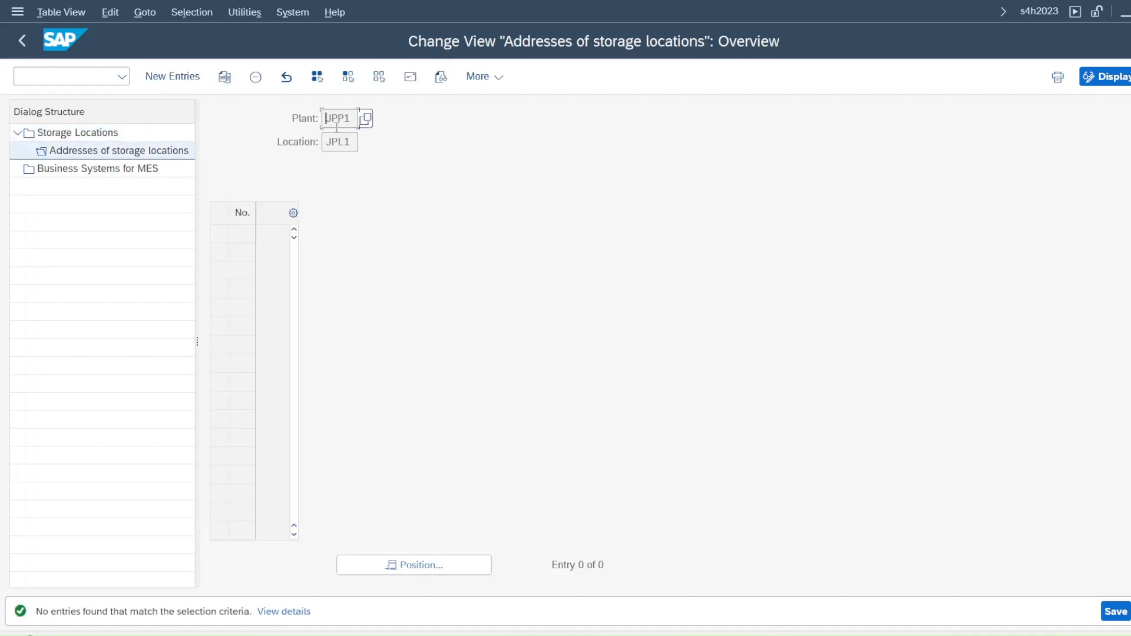
click(172, 76)
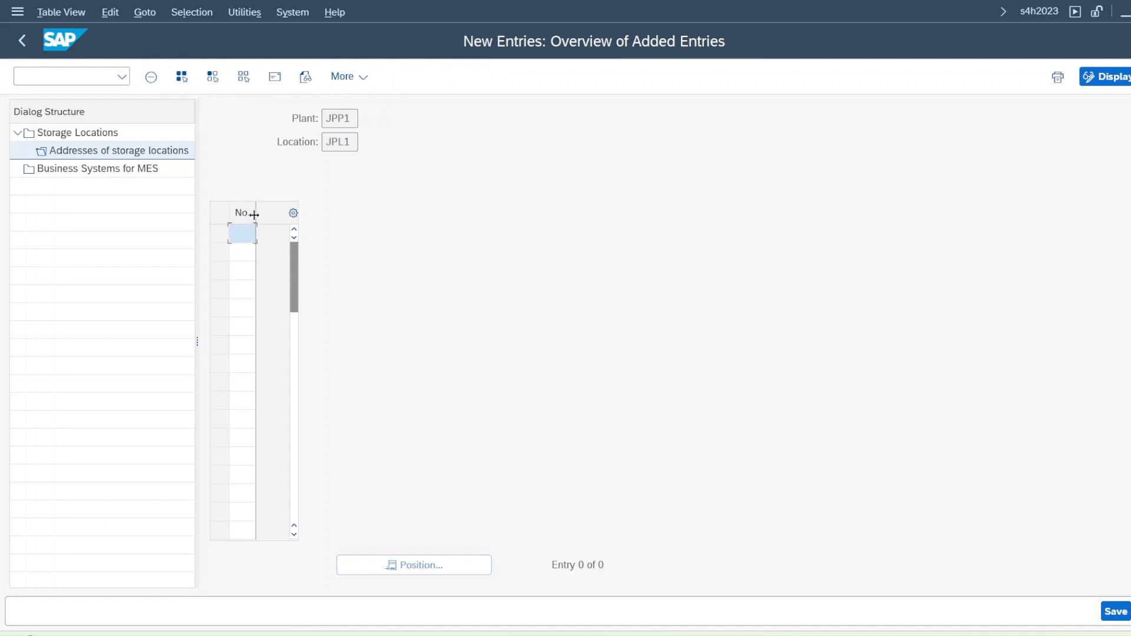
key(Return)
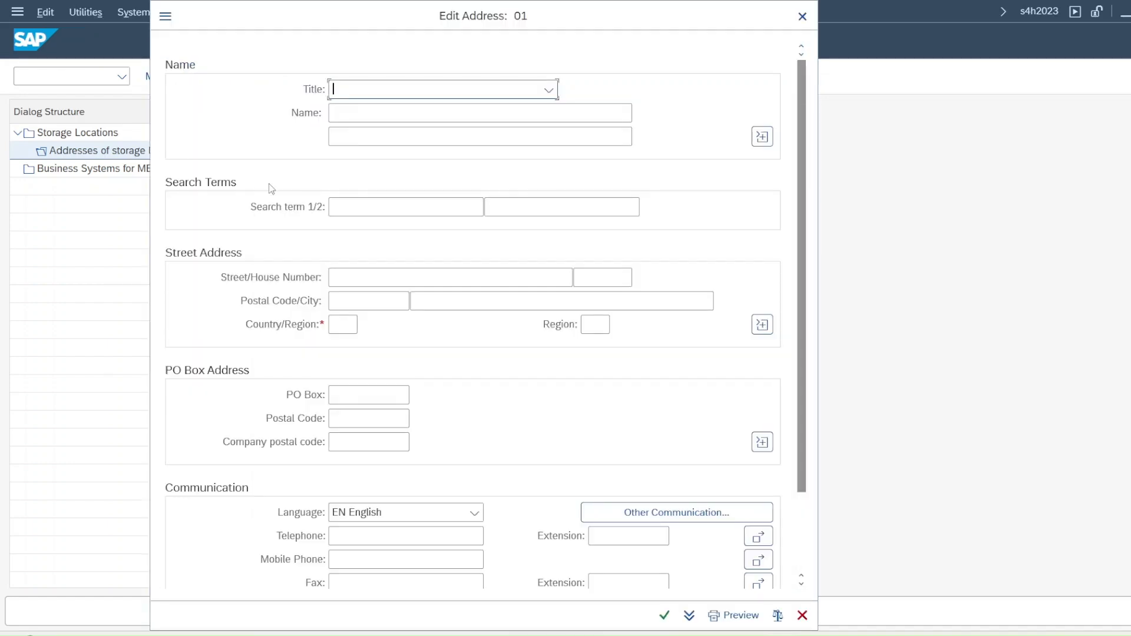
Step: Set the address title to Company and the name to "JP Plant 01-SLOC 01"
click(341, 90)
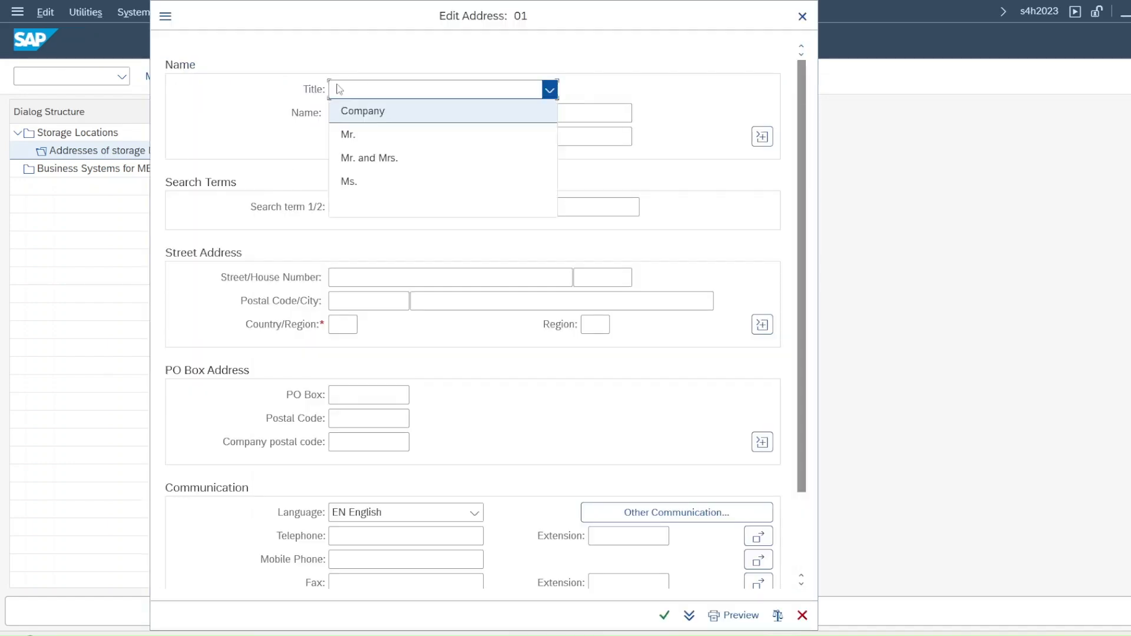
click(349, 120)
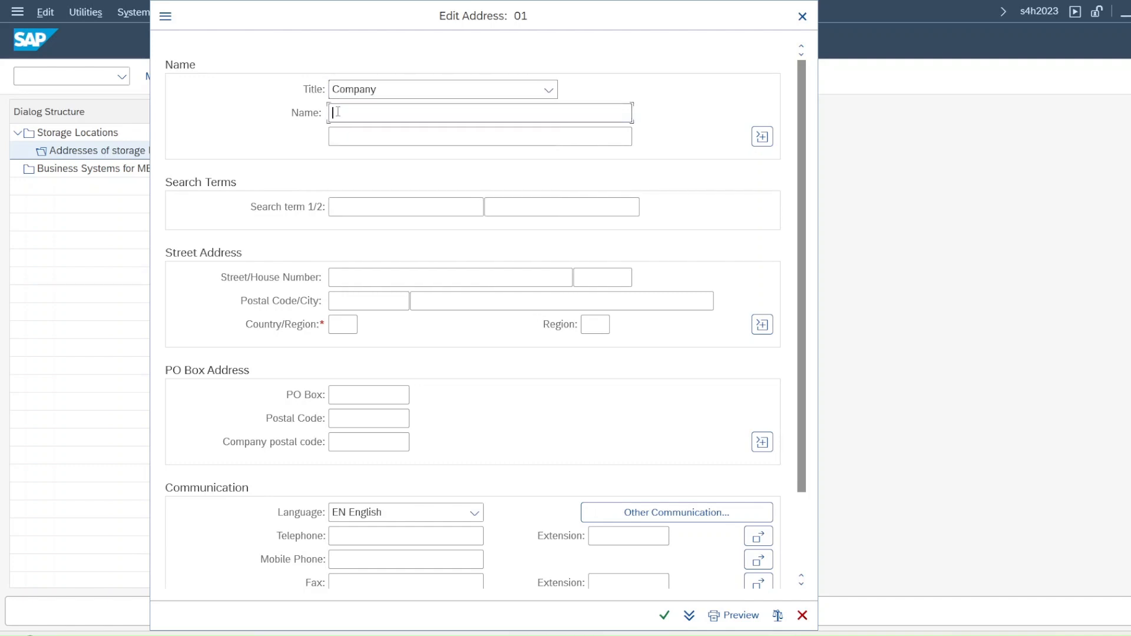
text(JP )
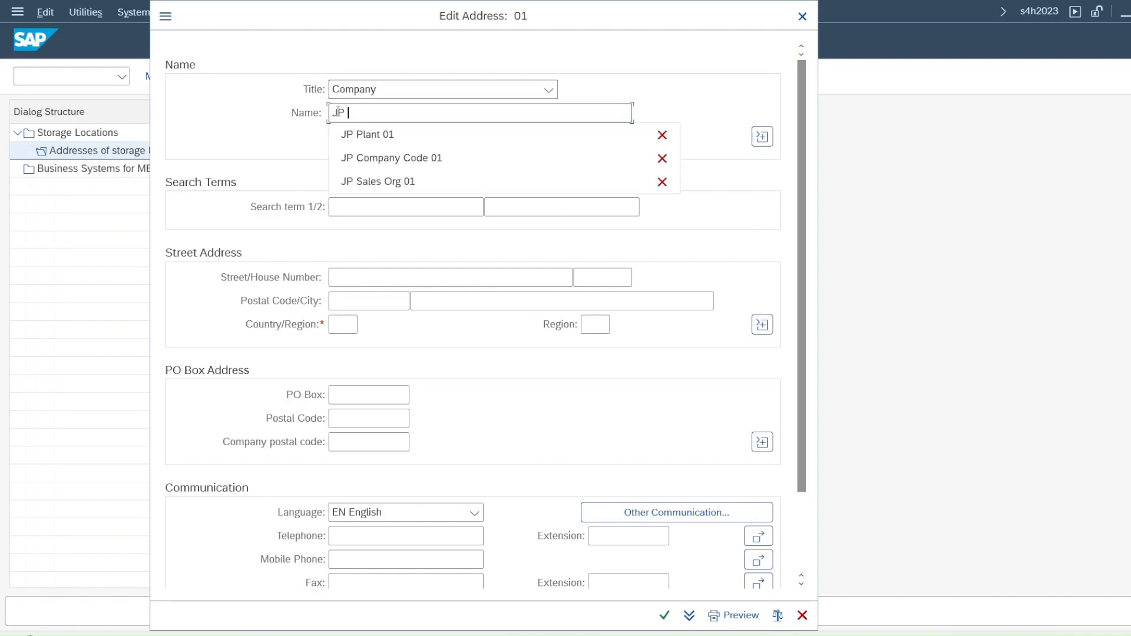
text(Plant 1)
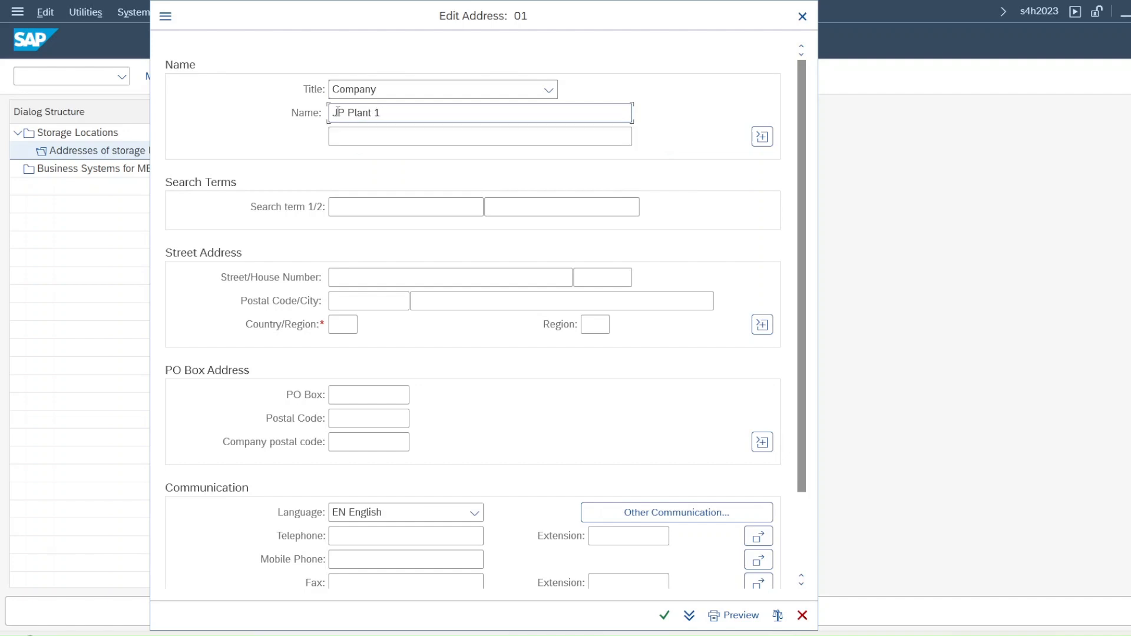
key(BackSpace)
text(01-SLOC01)
click(415, 113)
Step: Fill in the street address with the postal code, country IN and region OR, and accept the address
click(358, 275)
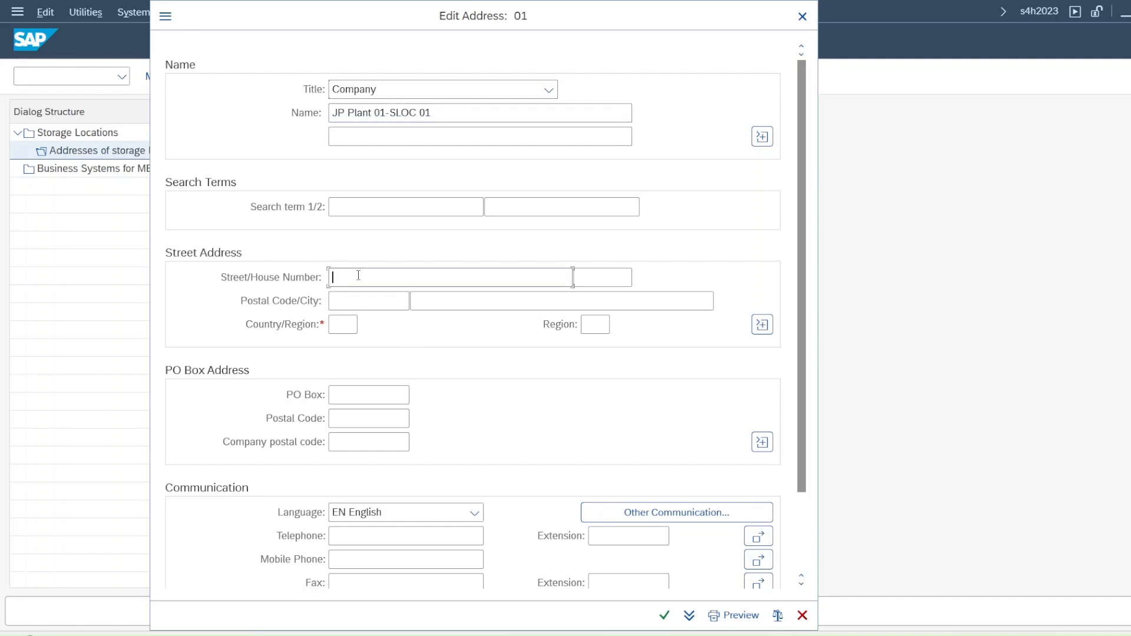
click(364, 304)
text(751024)
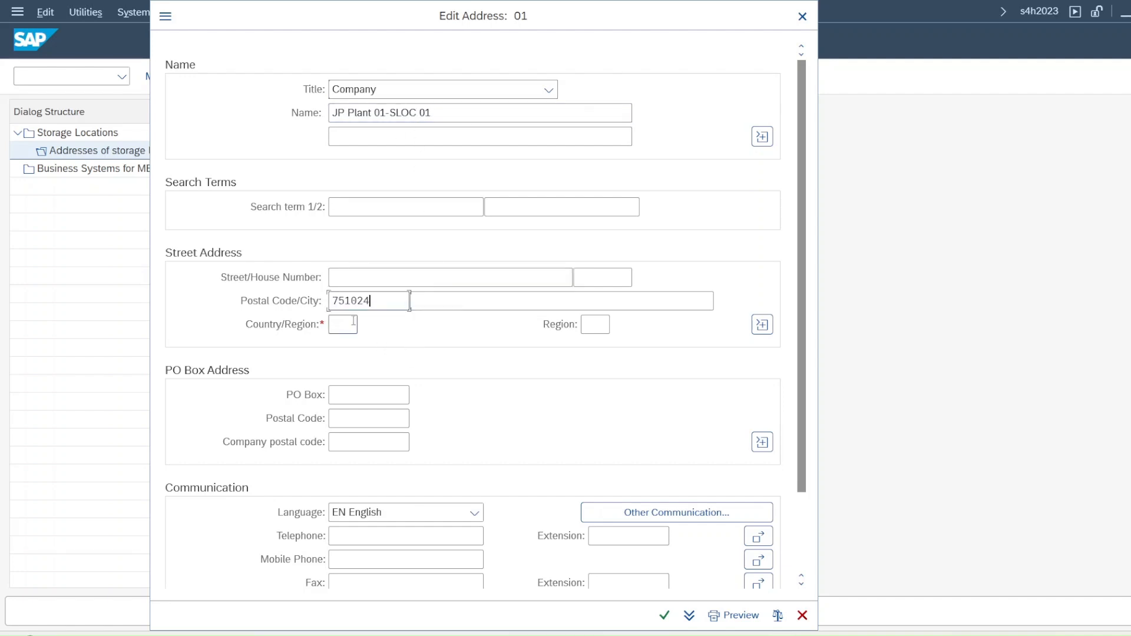
click(354, 323)
text(IN)
click(594, 325)
text(OR)
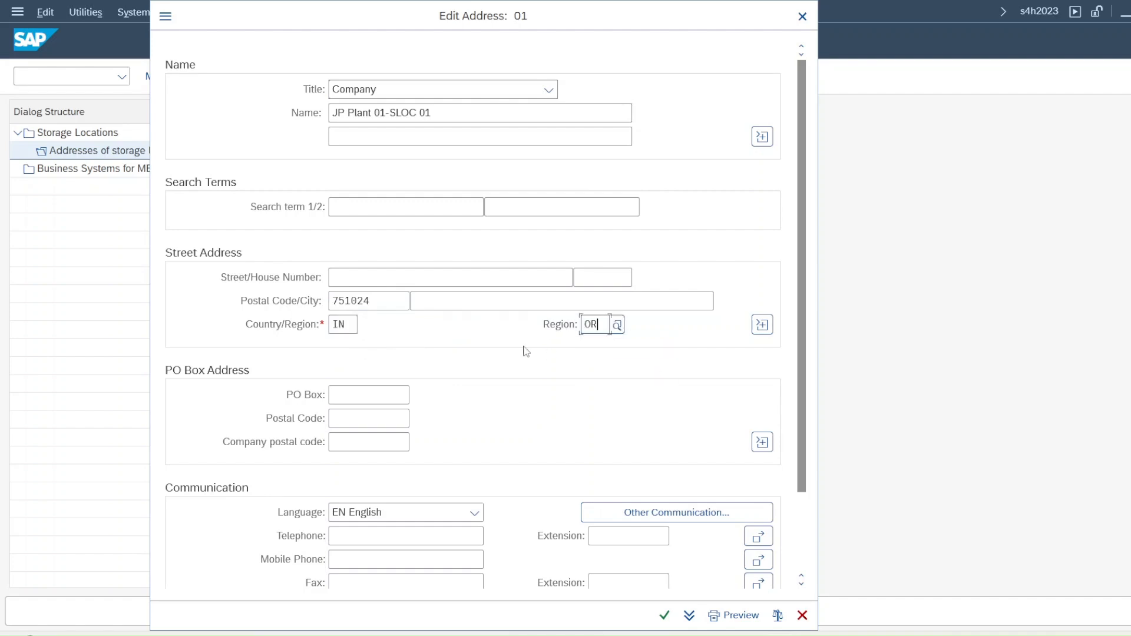
click(670, 619)
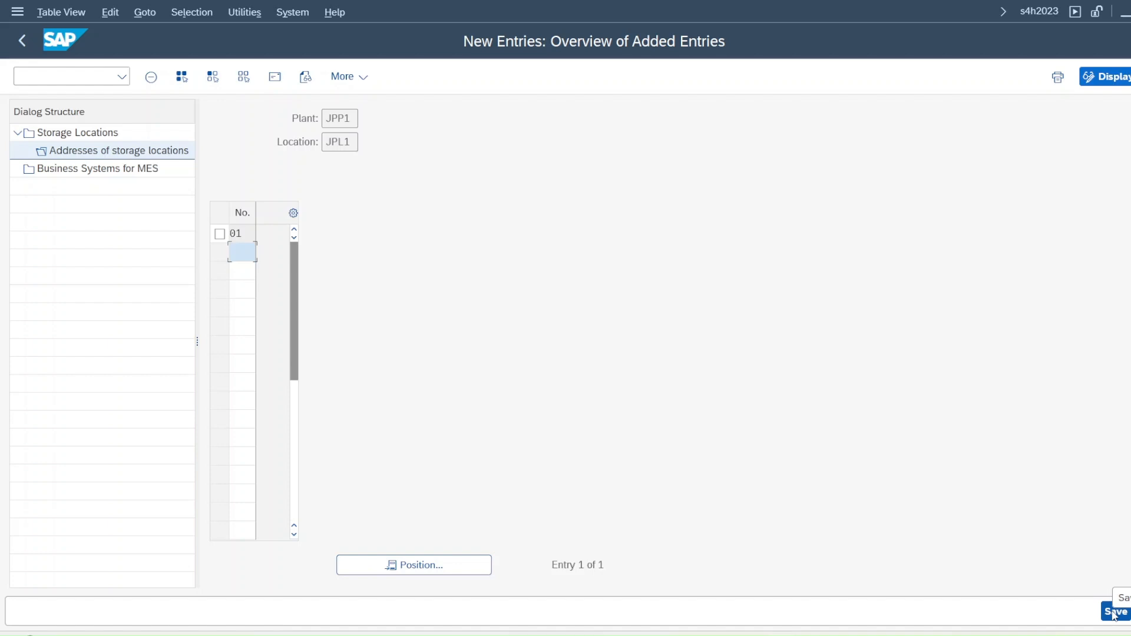
Step: Save the storage location data to the "JP Company Setup" customizing request and return to the IMG structure
click(1113, 613)
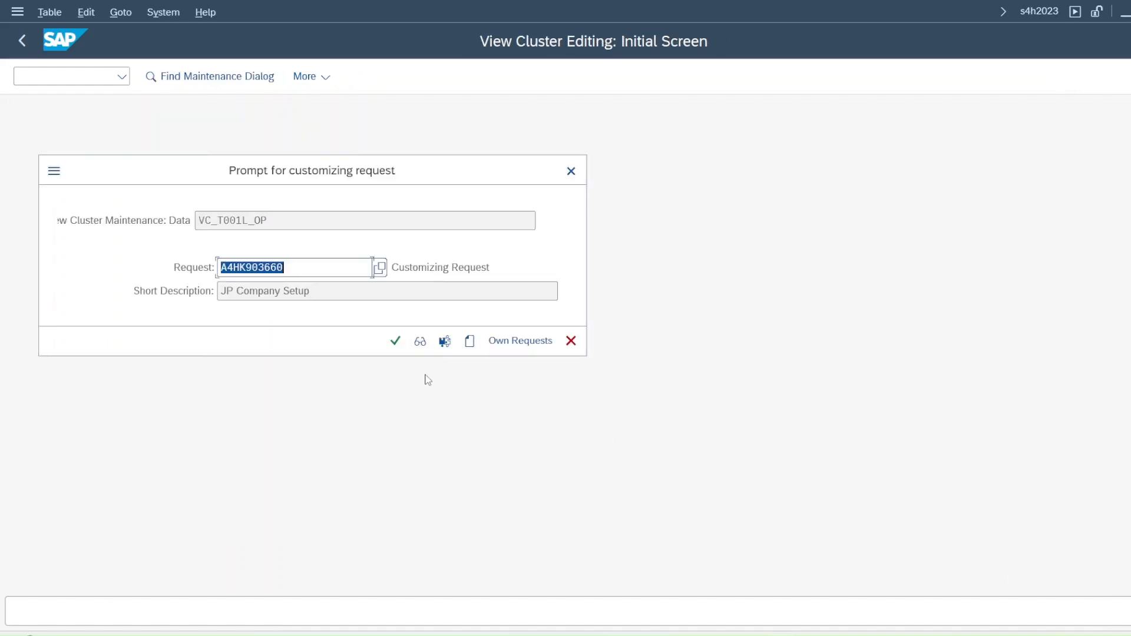
click(396, 340)
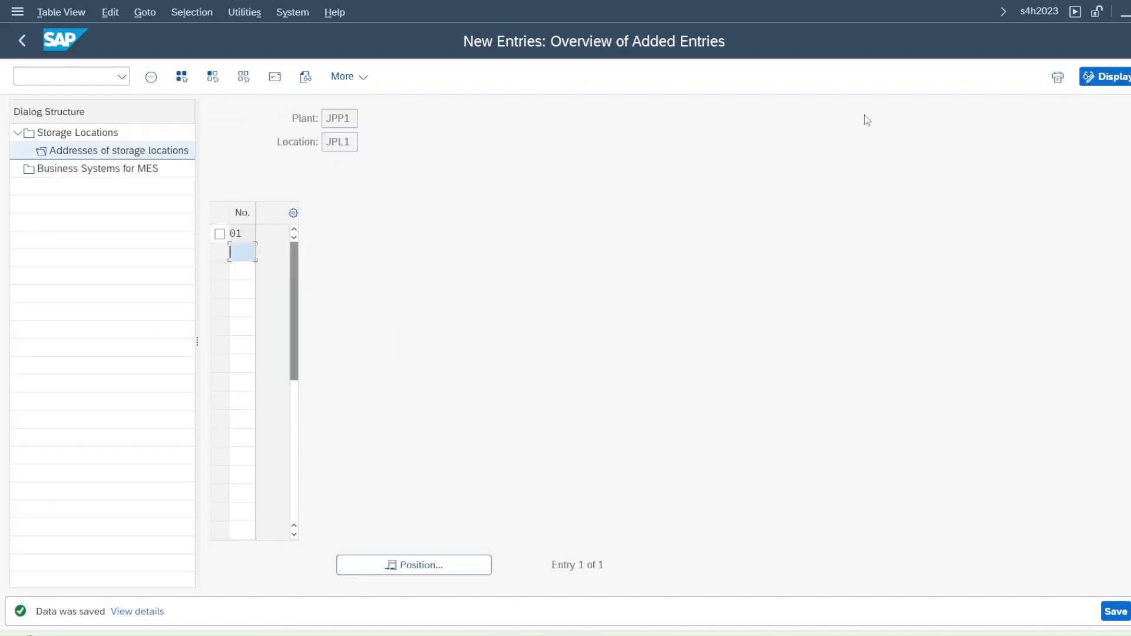
key(shift+F3)
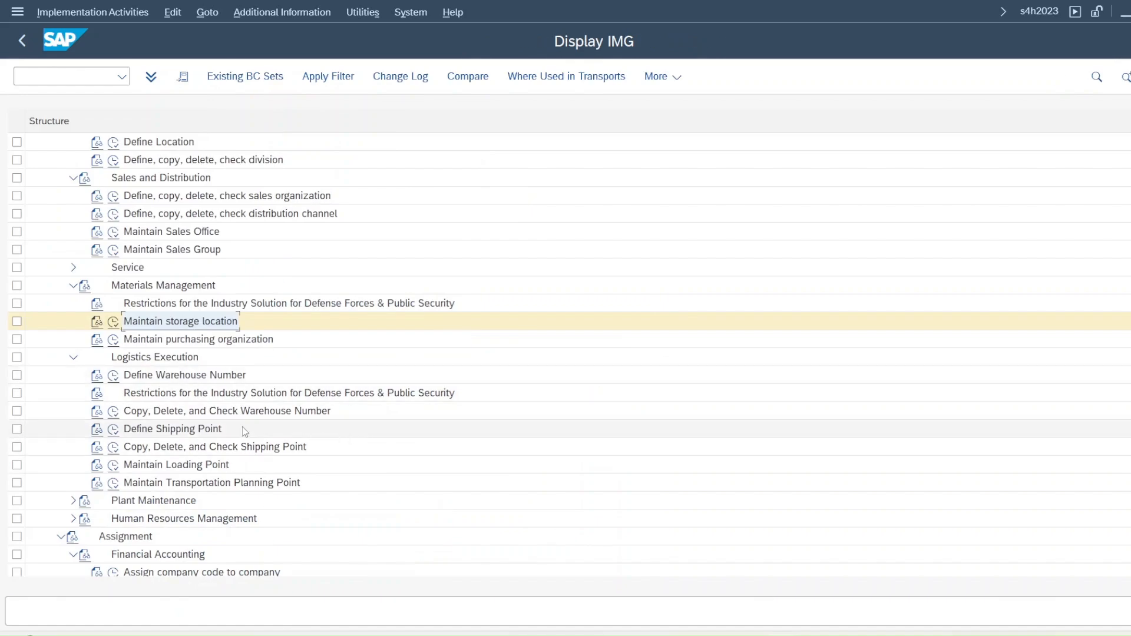
Step: Create a new shipping point JPS1 with the description "JP Plant Shipping point 01"
click(113, 430)
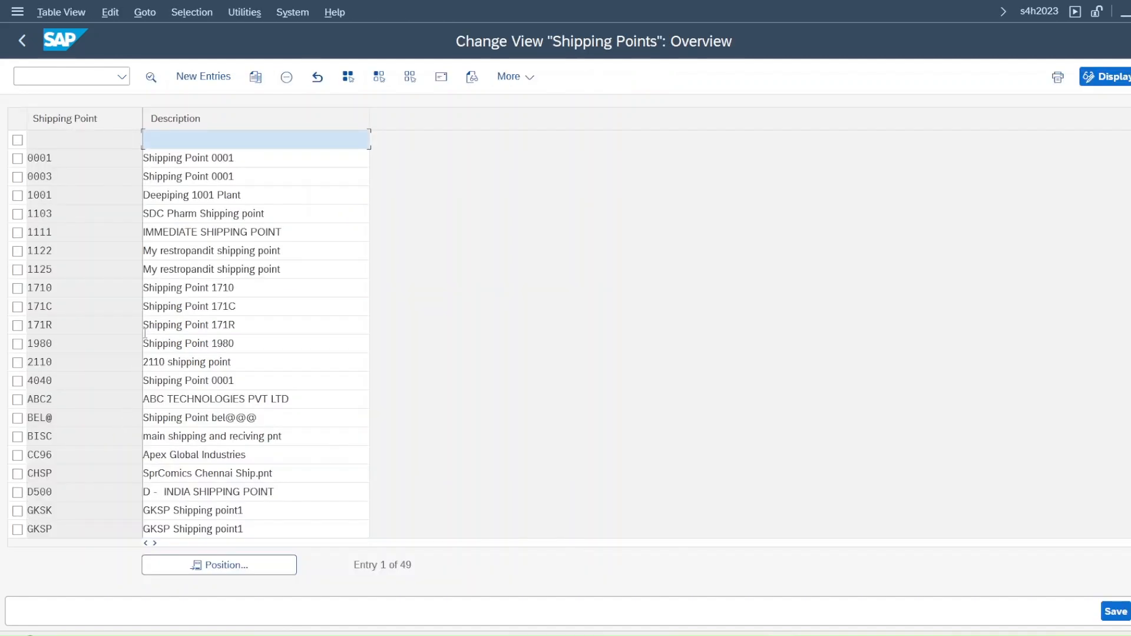
click(200, 77)
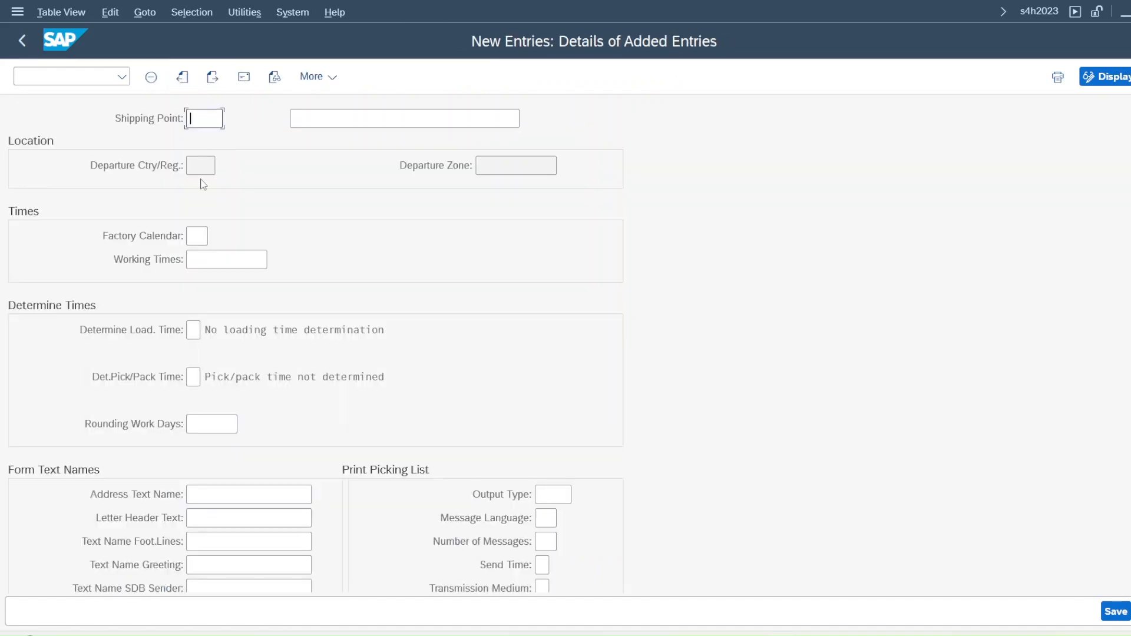
text(JPS1)
click(302, 119)
text(JP)
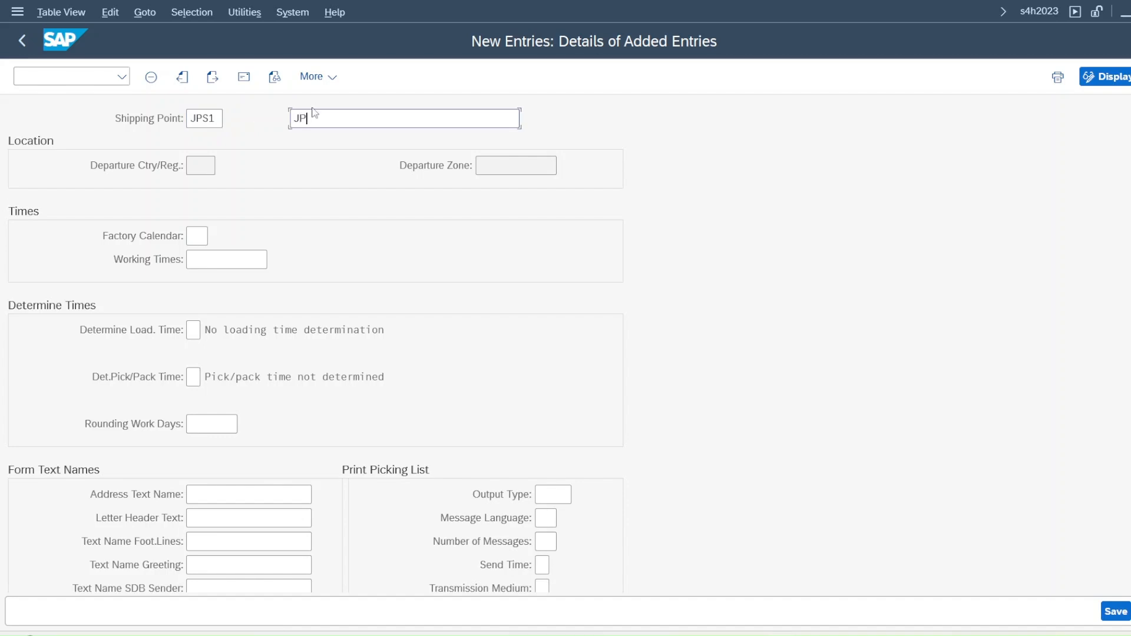
text( Plant Shiiping point 01)
click(354, 121)
key(BackSpace)
text(p)
click(194, 235)
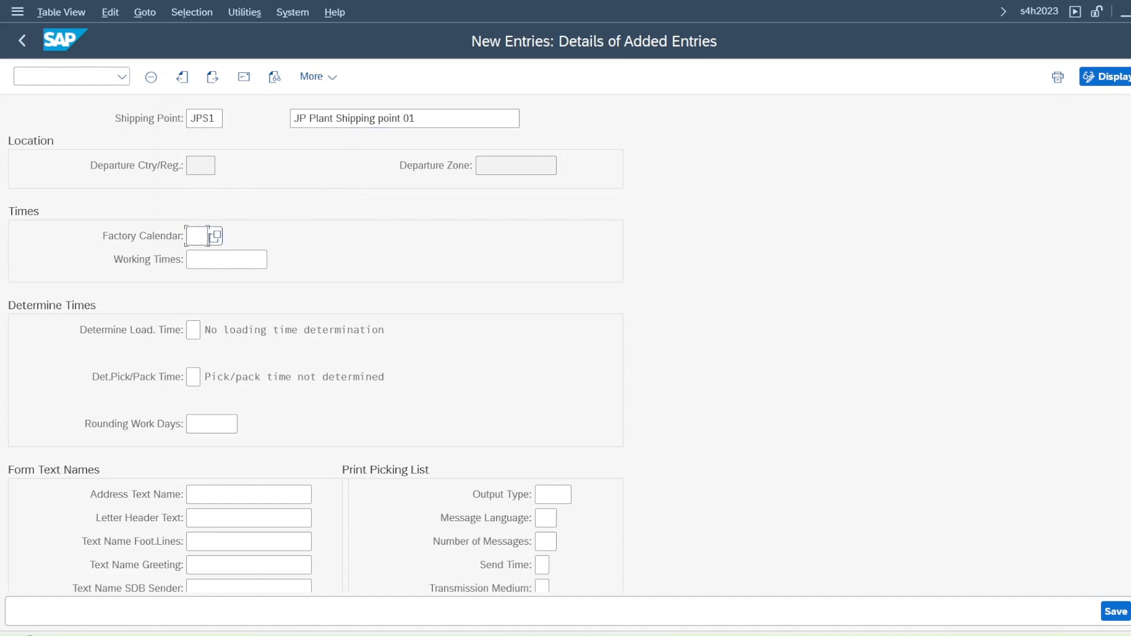
click(216, 235)
scroll(266, 296, down, 1)
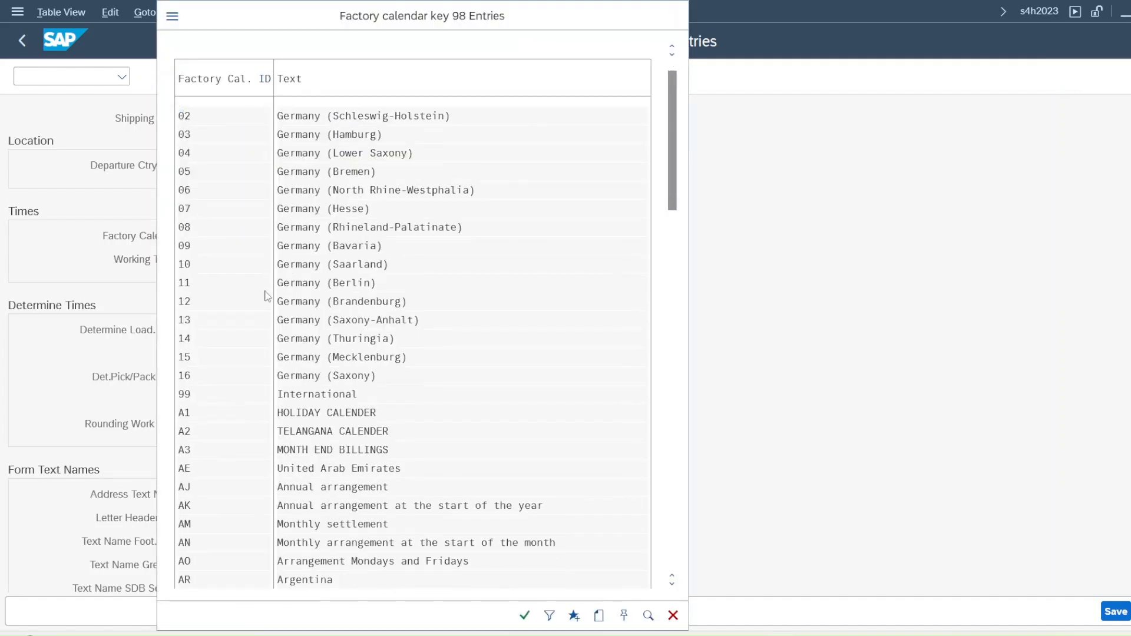
scroll(266, 296, down, 12)
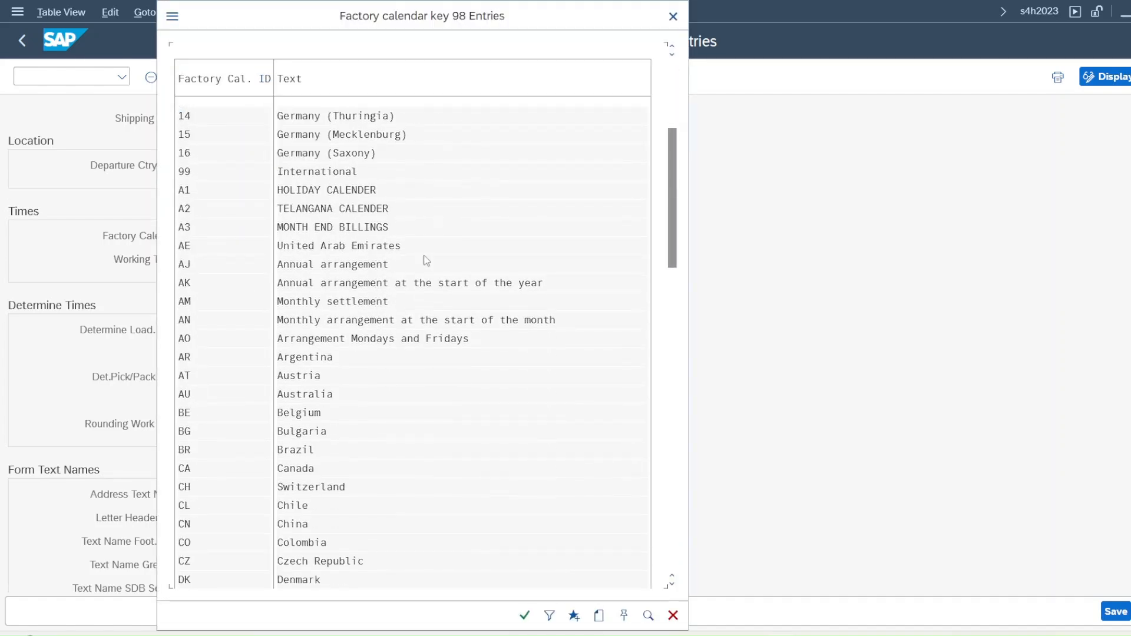
click(673, 16)
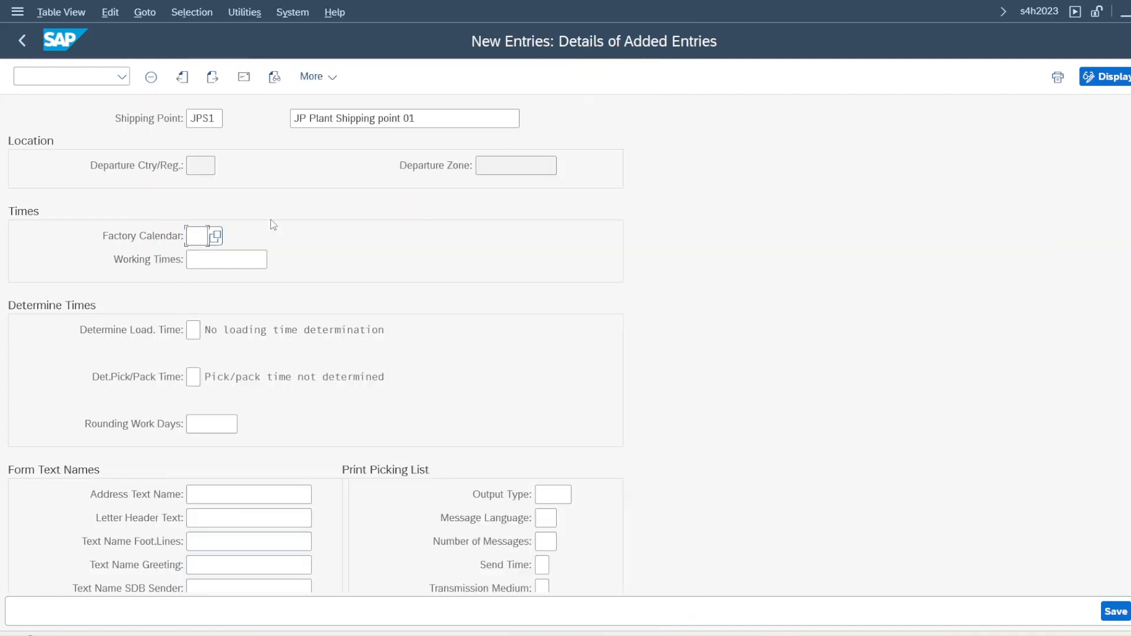
Step: Set the shipping point's factory calendar to IN, restricting the list of calendars to ID IN
text(in)
key(F4)
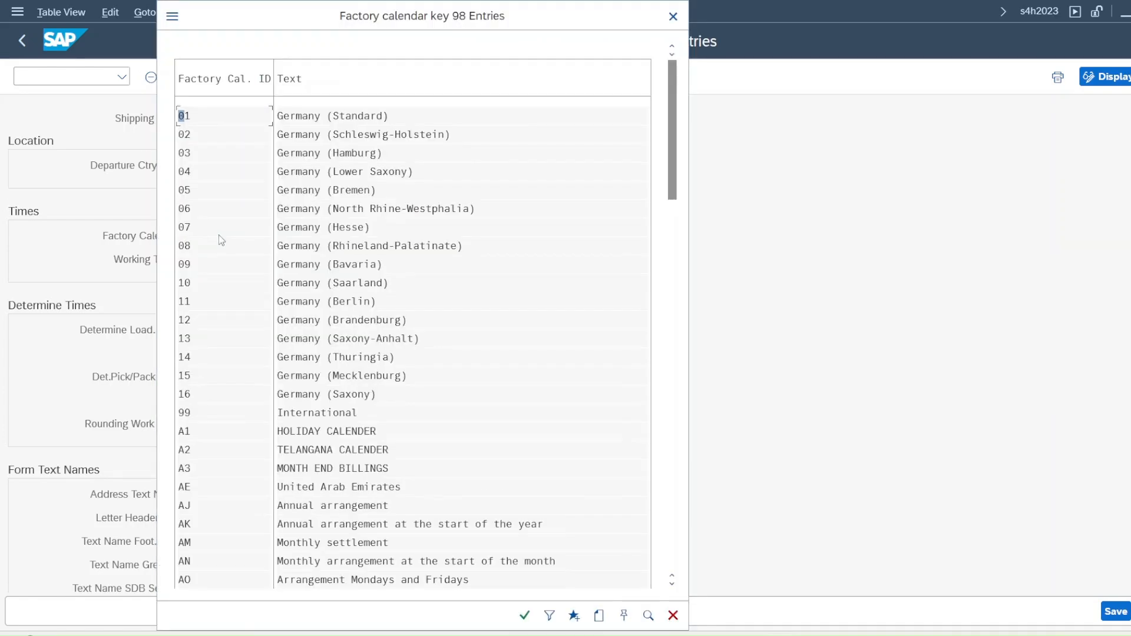
click(547, 616)
text(IN)
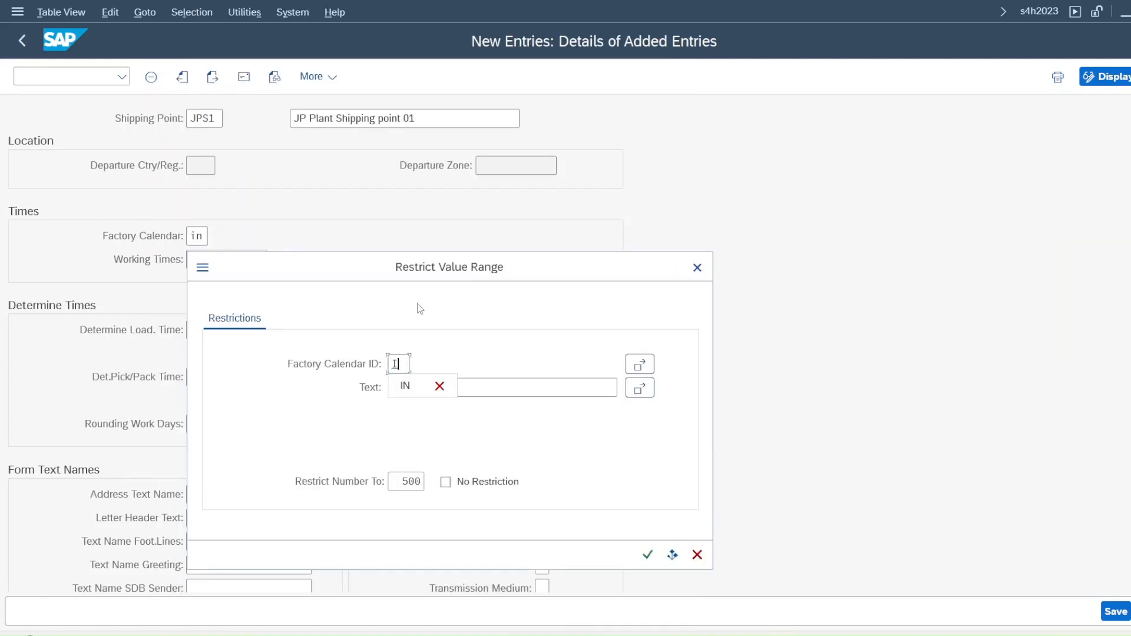
key(Return)
double_click(287, 332)
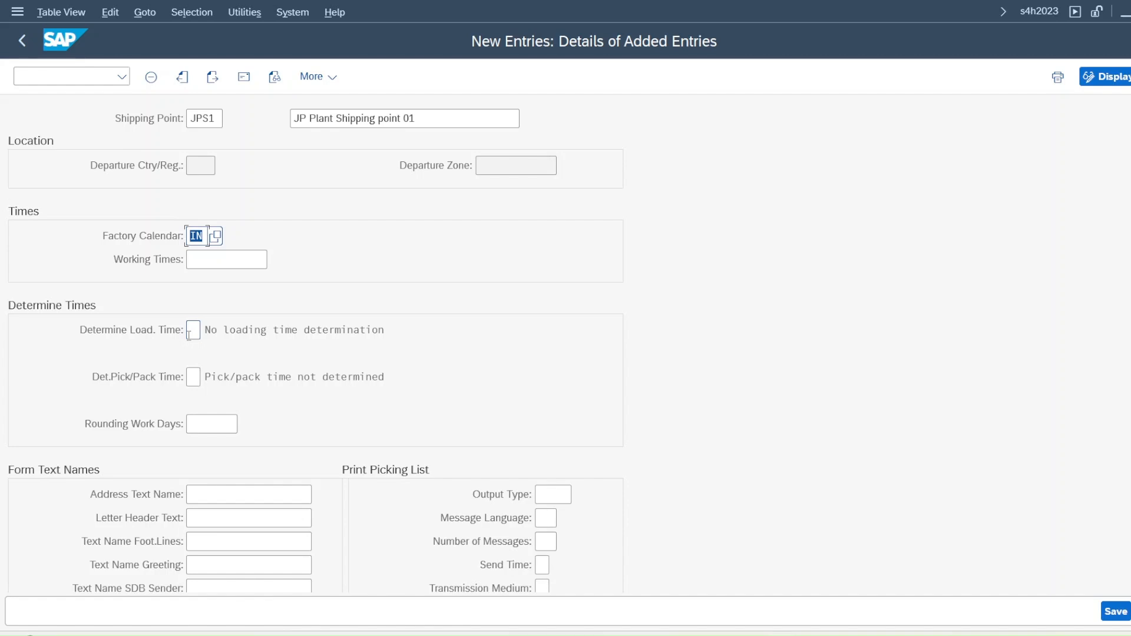
Step: Set the loading time determination to C, Default from shipping point
click(203, 425)
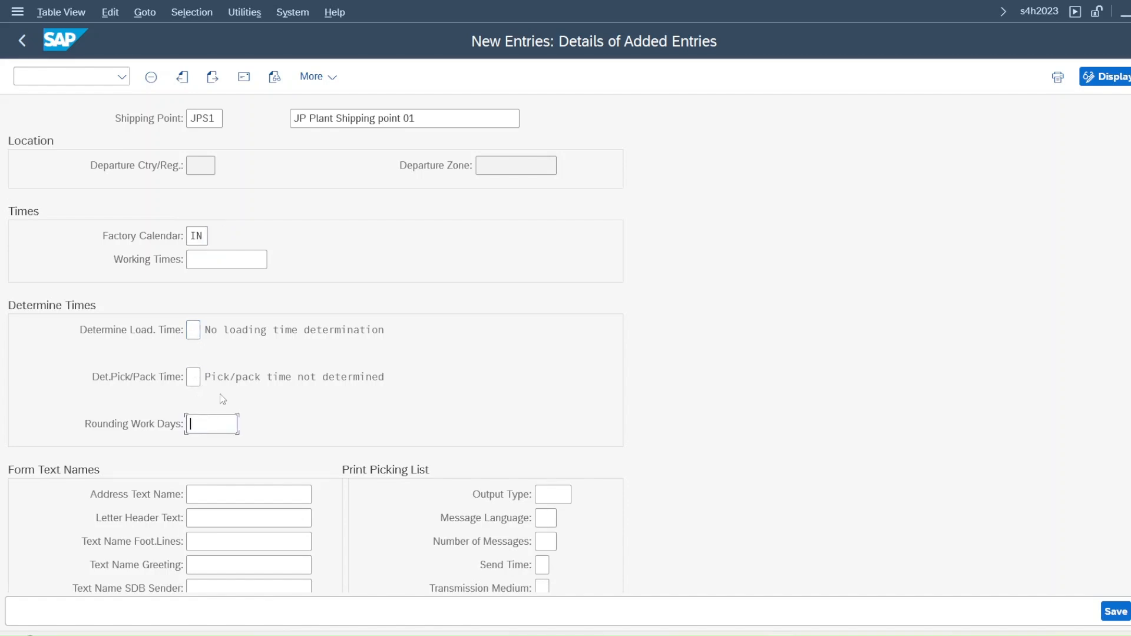
scroll(343, 366, down, 2)
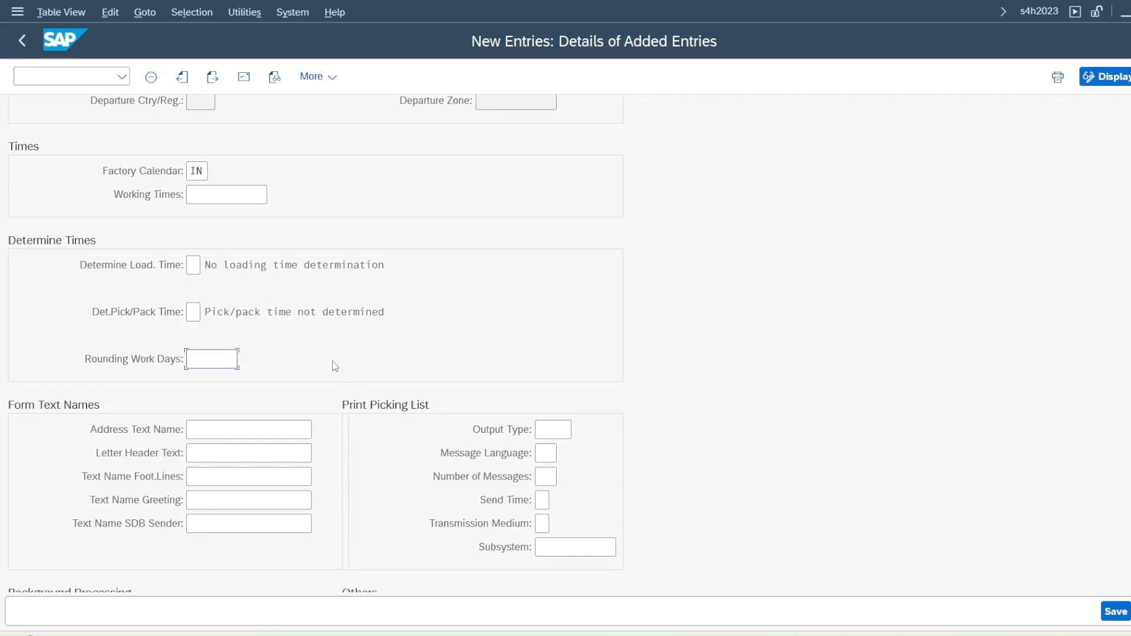
click(195, 265)
click(208, 267)
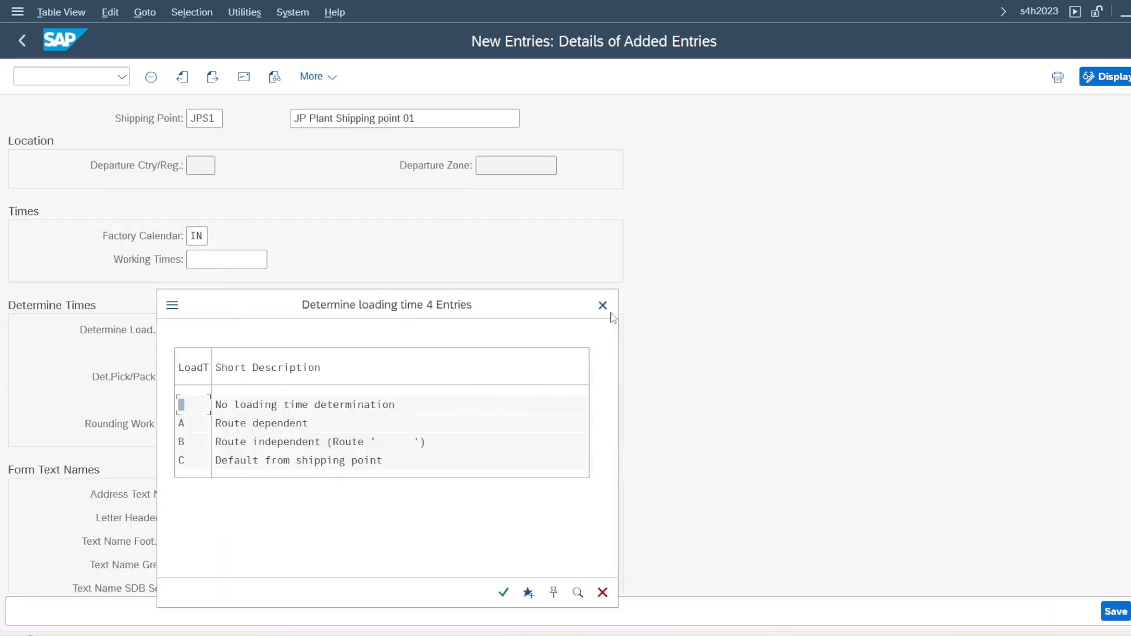
double_click(300, 460)
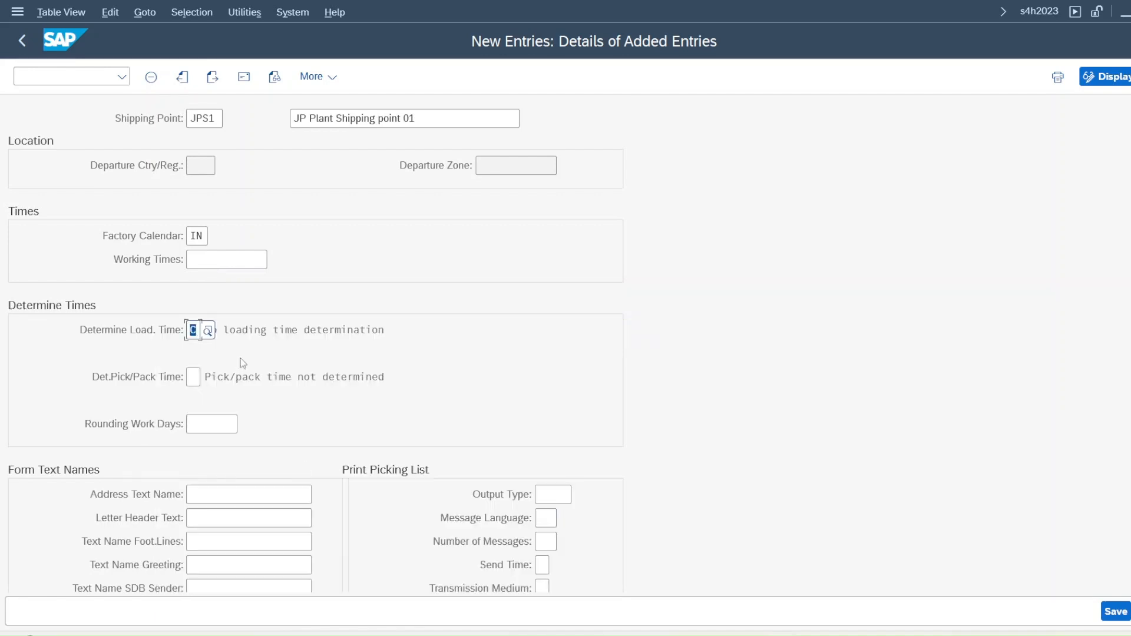
Step: Set the pick/pack time determination to C, Default from shipping point
click(194, 377)
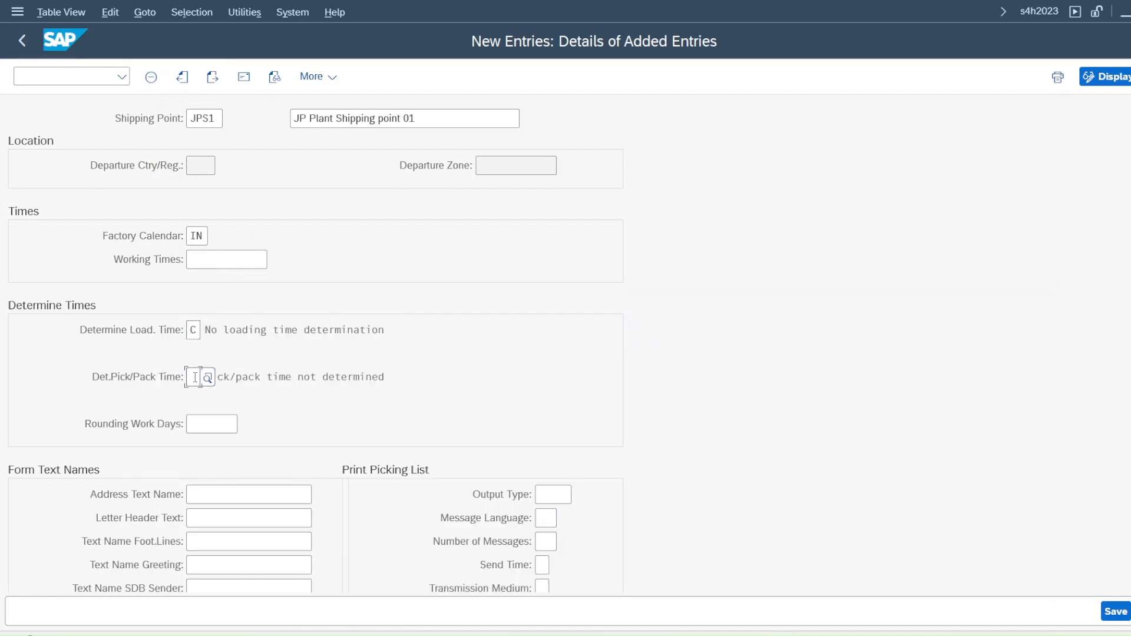
click(206, 378)
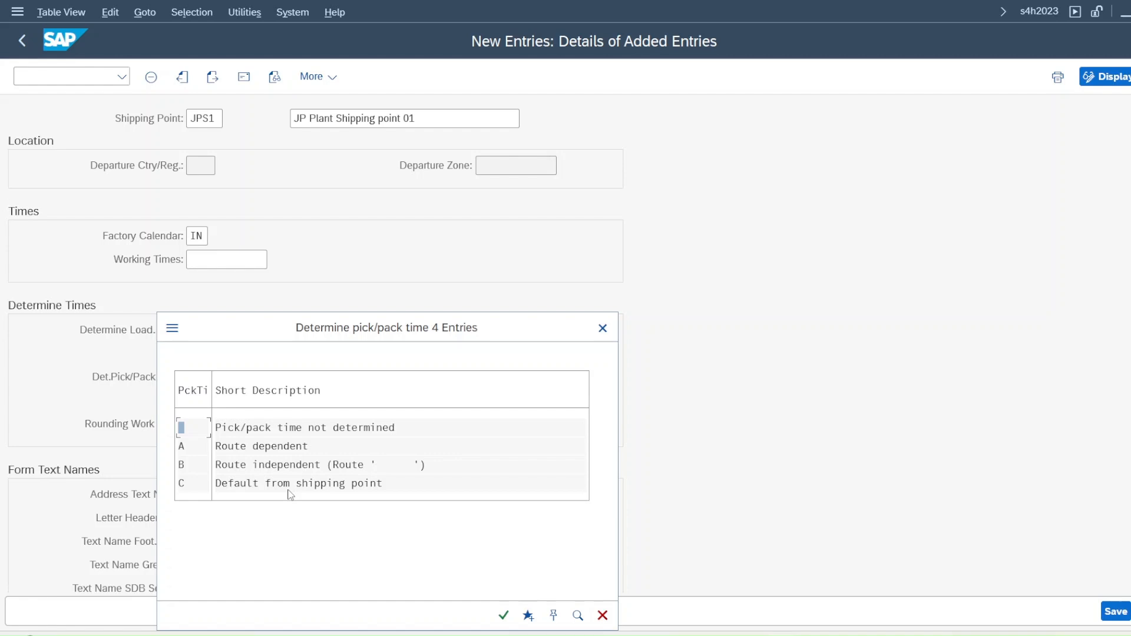
double_click(289, 488)
scroll(395, 394, down, 4)
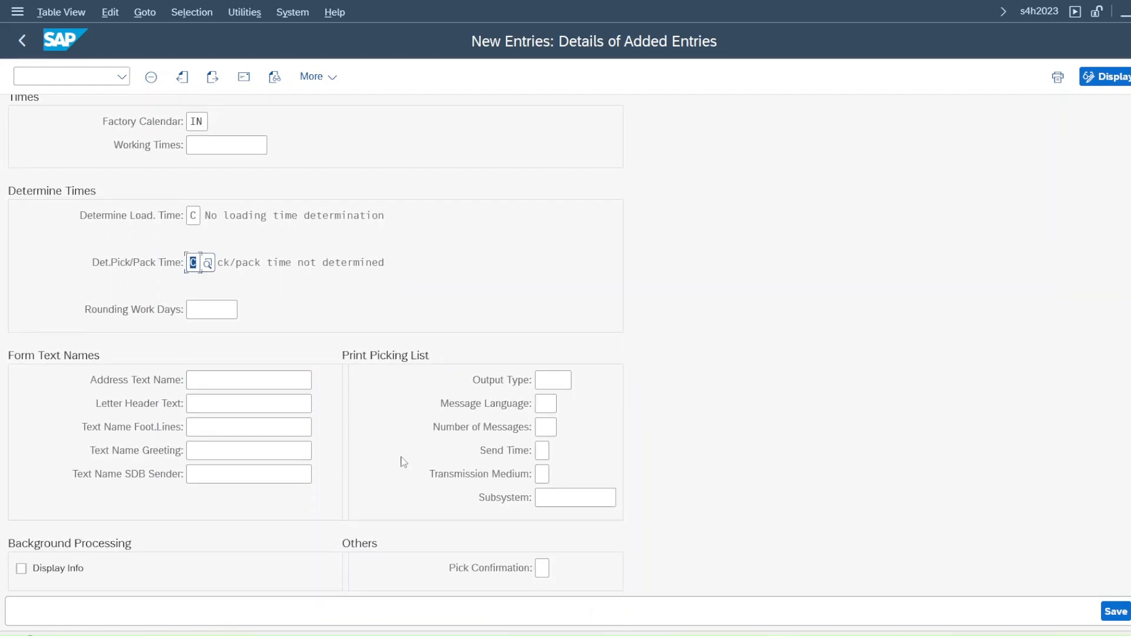
scroll(404, 462, up, 4)
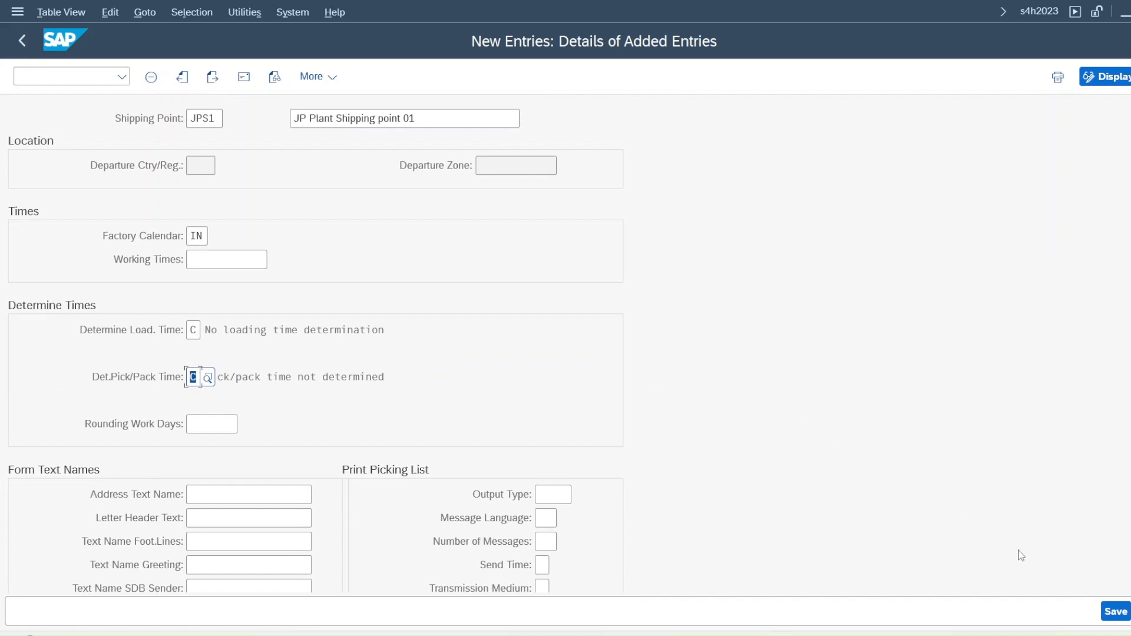
Step: Save the shipping point entry and enter "JP Shiiping point 01" as the name in its address
click(1121, 613)
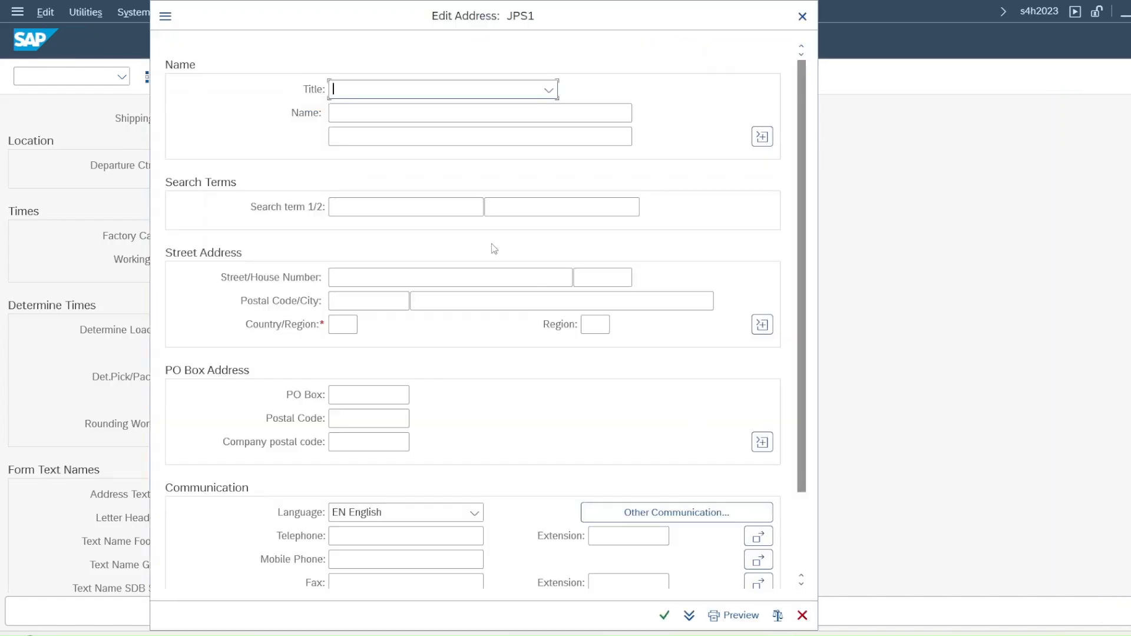
click(351, 112)
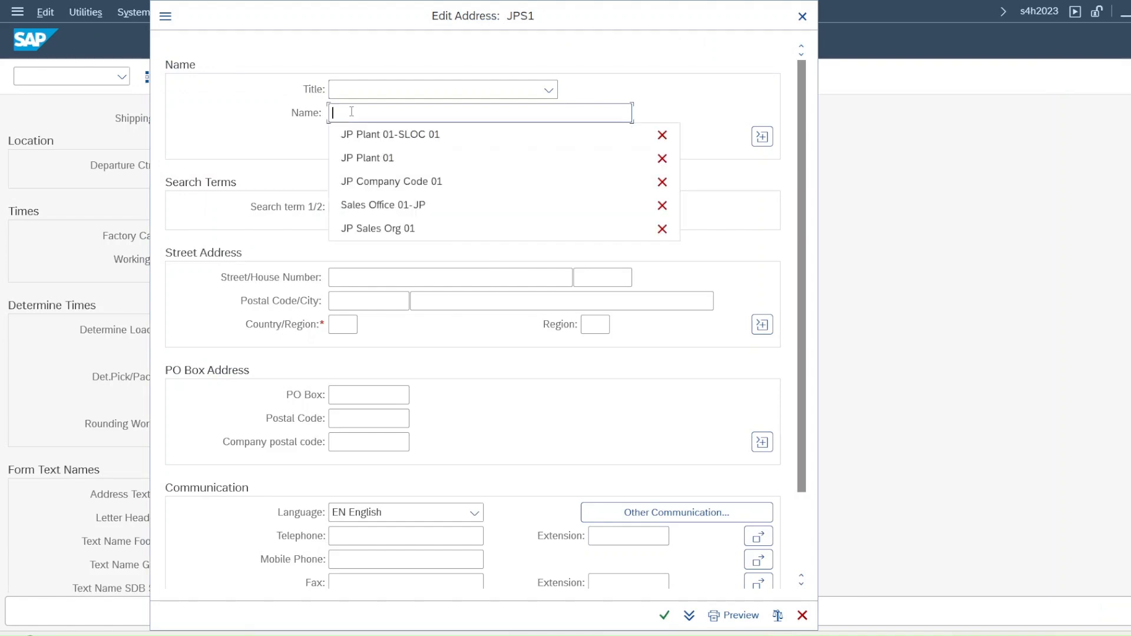
click(370, 134)
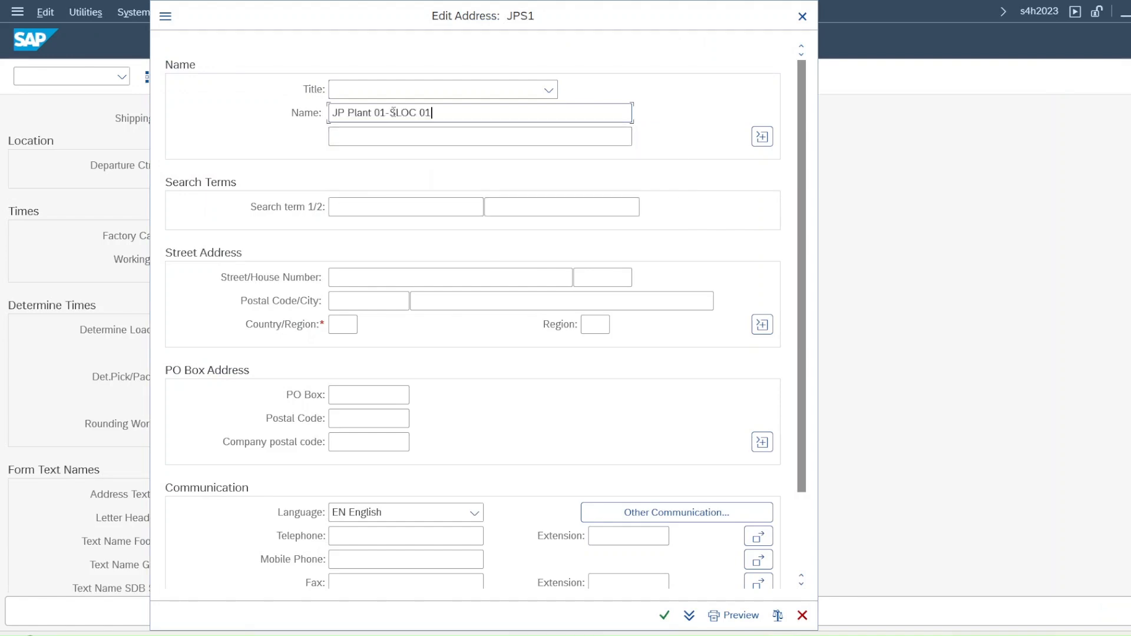
drag(393, 112, 451, 113)
key(BackSpace)
key(BackSpace)
key(BackSpace)
key(BackSpace)
key(BackSpace)
key(BackSpace)
key(BackSpace)
key(BackSpace)
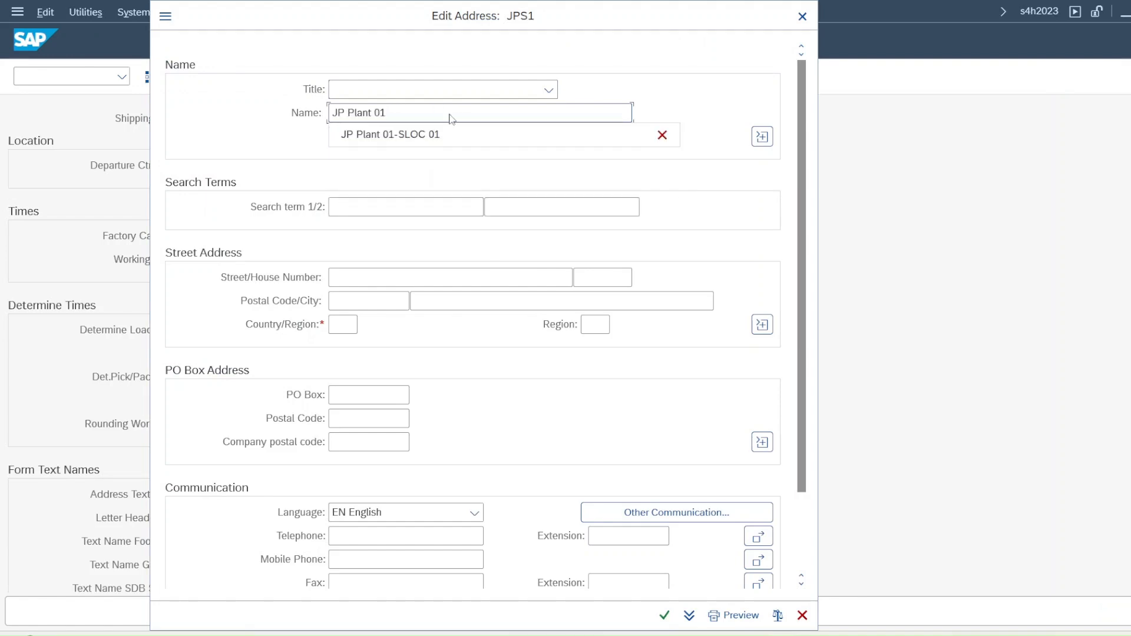
key(BackSpace)
key(BackSpace)
text(Sh)
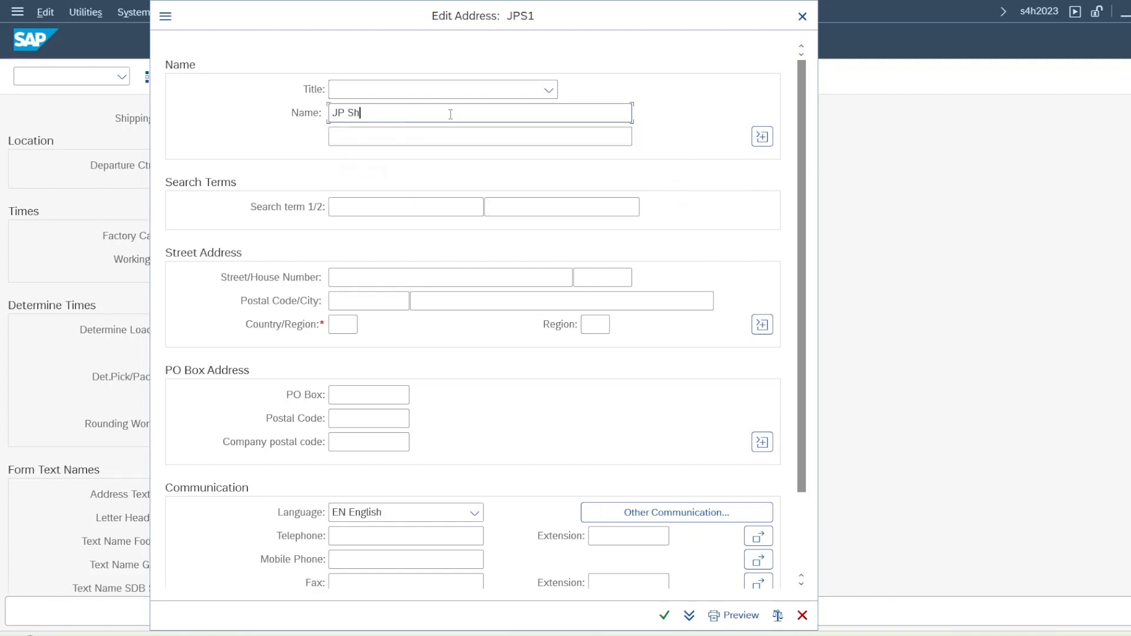
text(iiping point 01)
drag(450, 115, 330, 113)
Step: Fill in the city and postal code of the shipping point's address and set the country to IN
click(455, 301)
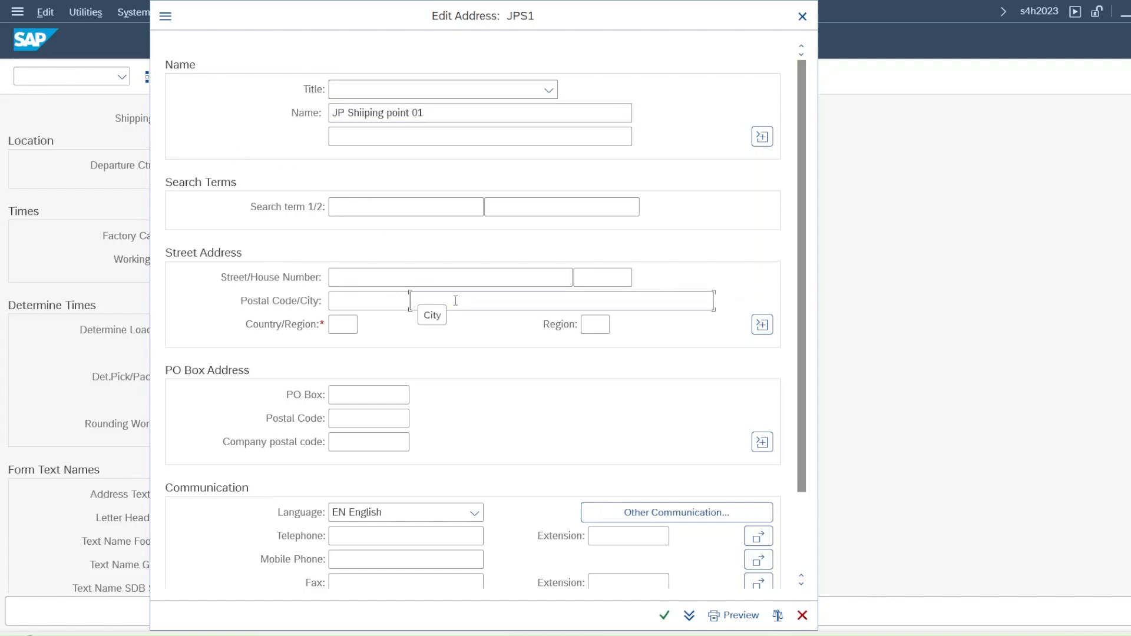
click(448, 322)
click(361, 303)
click(357, 323)
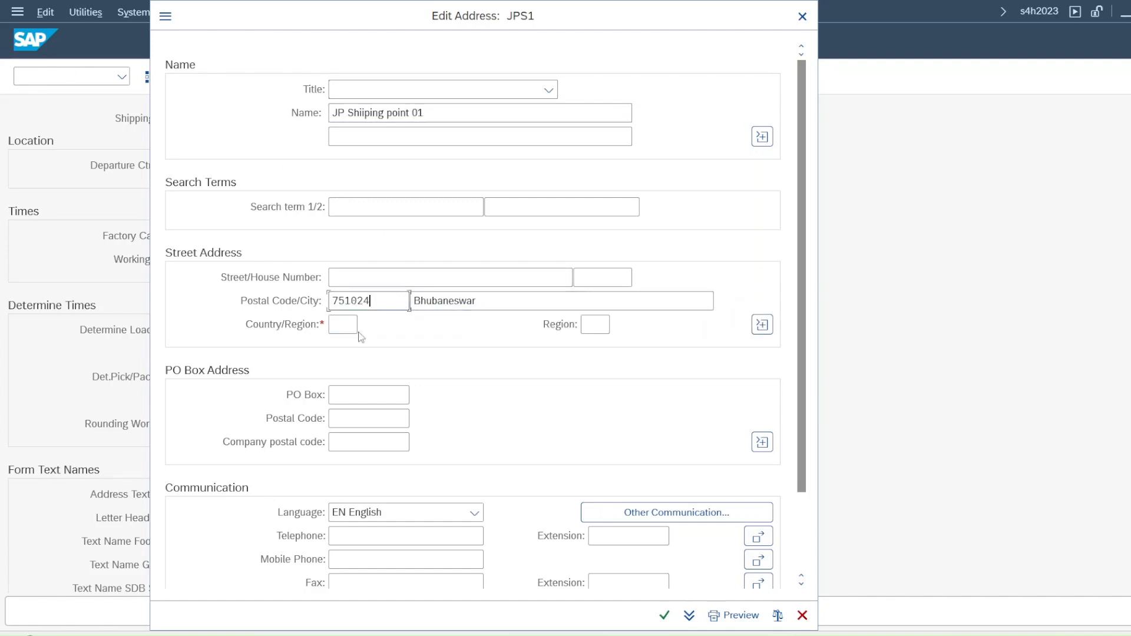
click(354, 328)
click(364, 349)
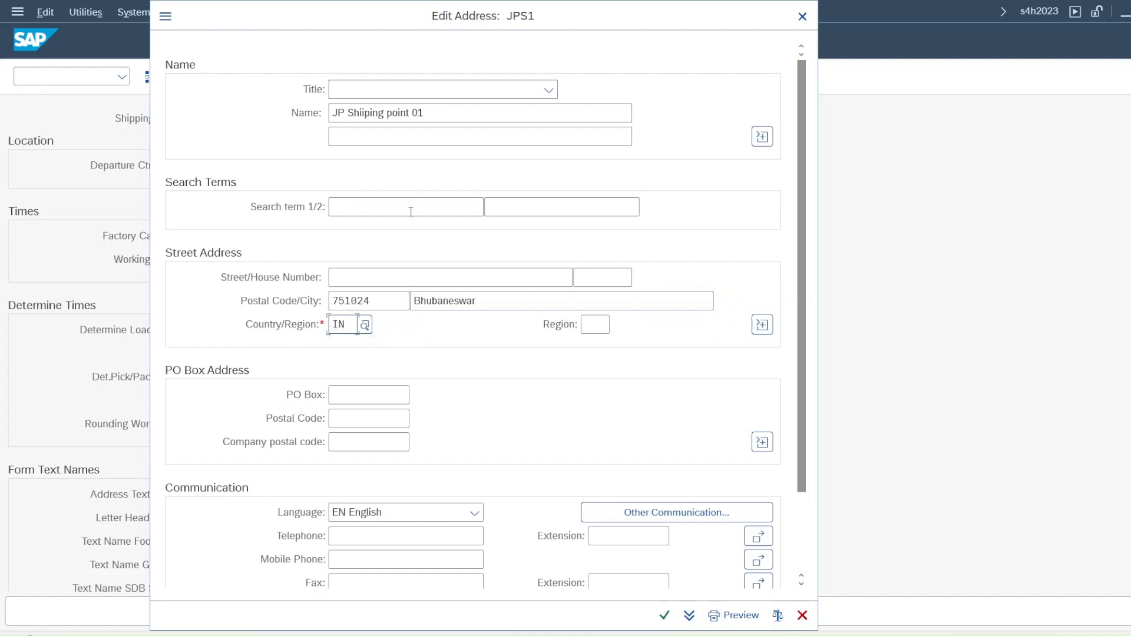
Step: Correct the address name to "JP Shipping point 01" and accept the address
click(362, 112)
text(p)
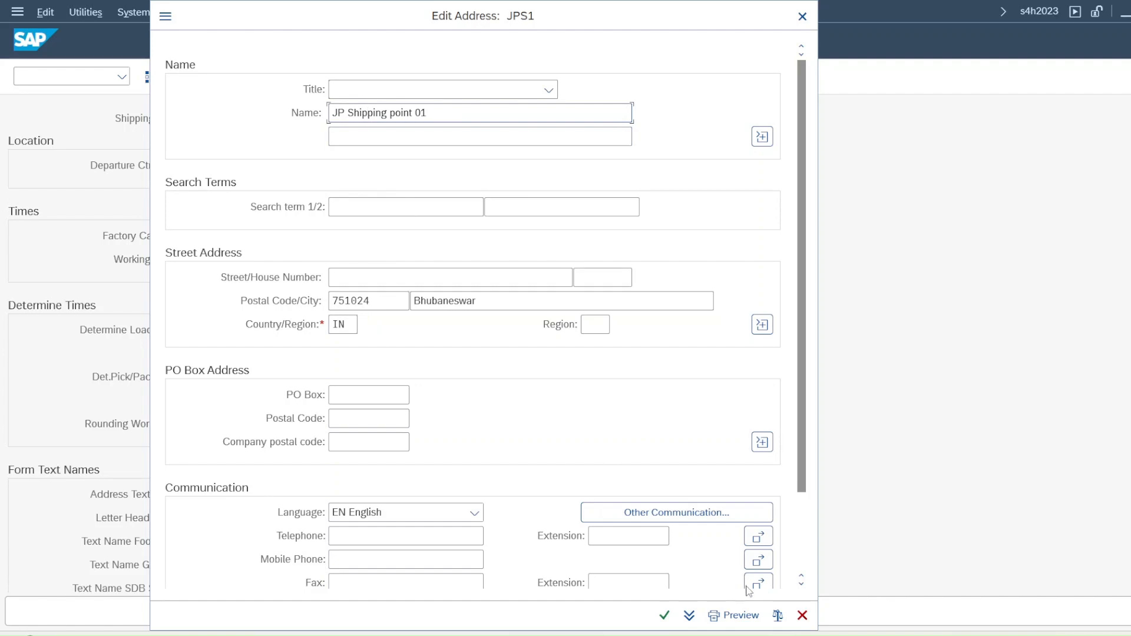
click(665, 615)
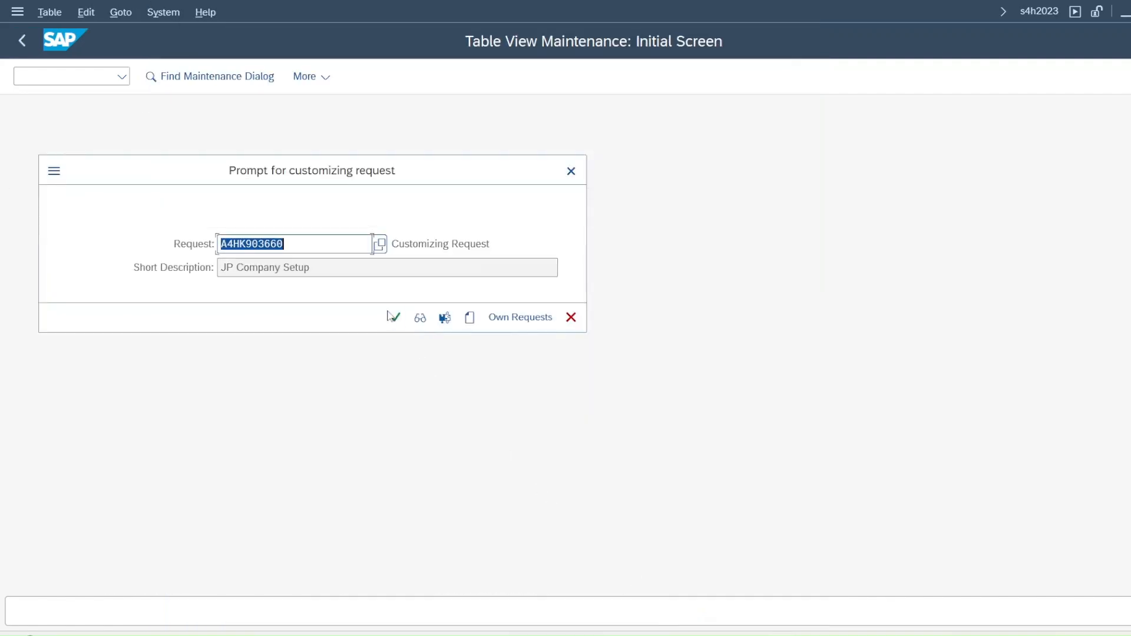
Step: Save the shipping point to the "JP Company Setup" customizing request and return to the IMG structure, saving the remaining changes
click(394, 318)
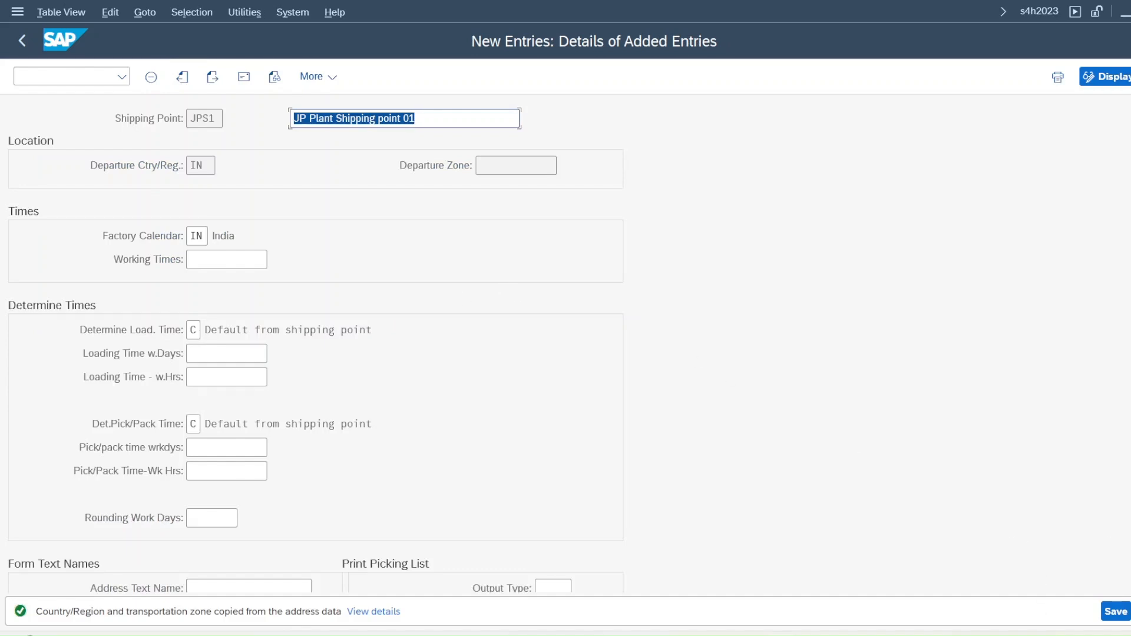
key(shift+F3)
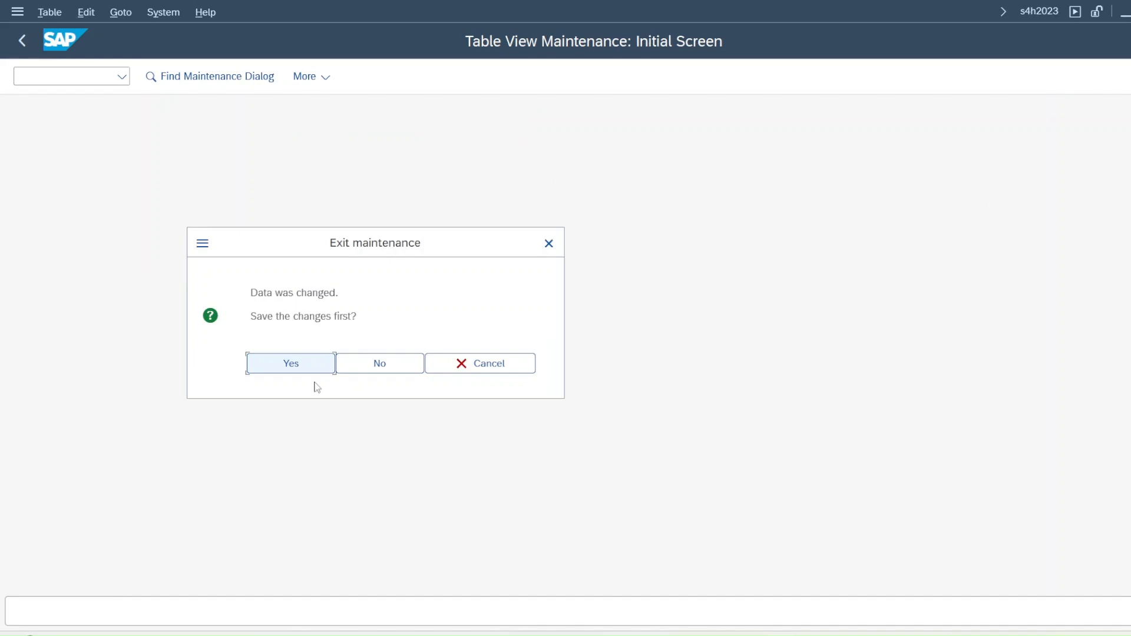
click(282, 366)
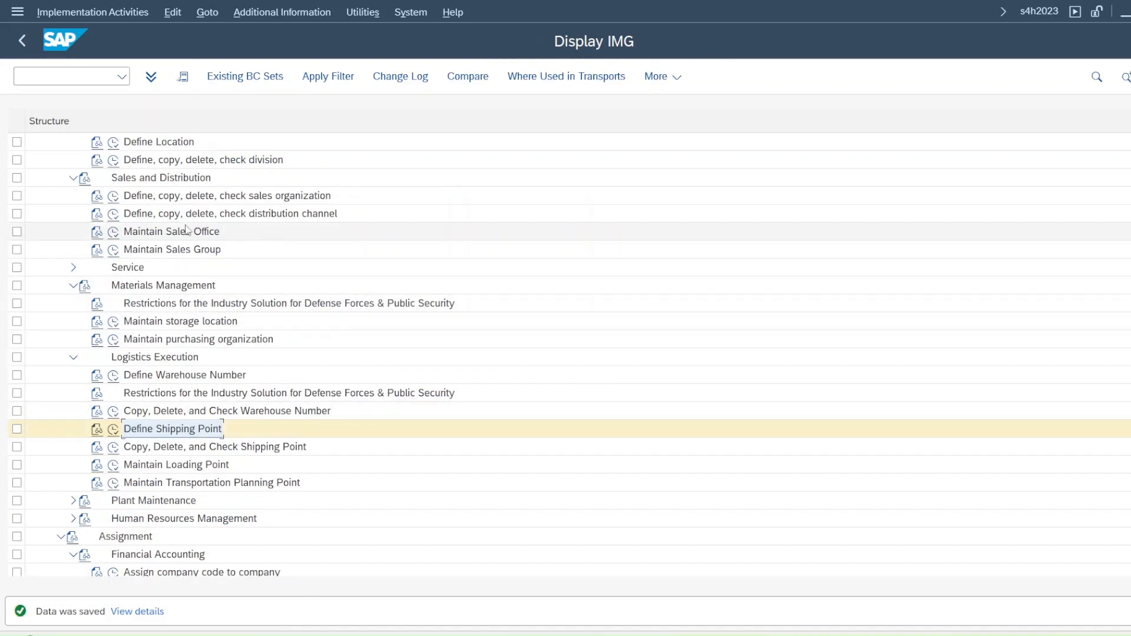
Step: Collapse the Definition node of the enterprise structure and open the activity Assign company code to company
scroll(241, 217, up, 1)
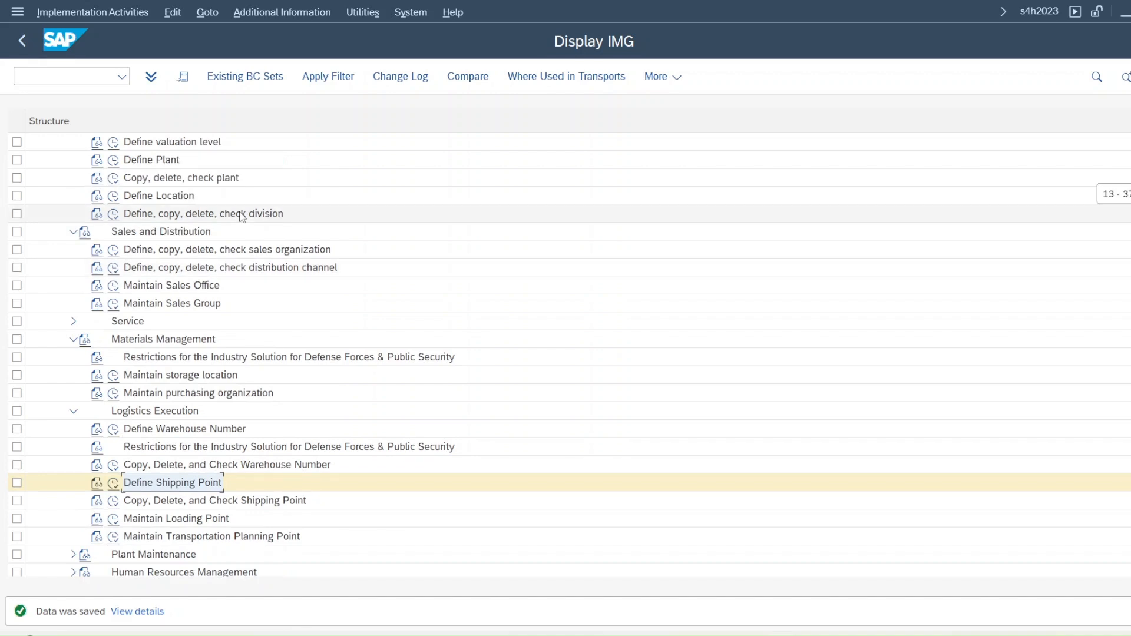
scroll(242, 217, up, 3)
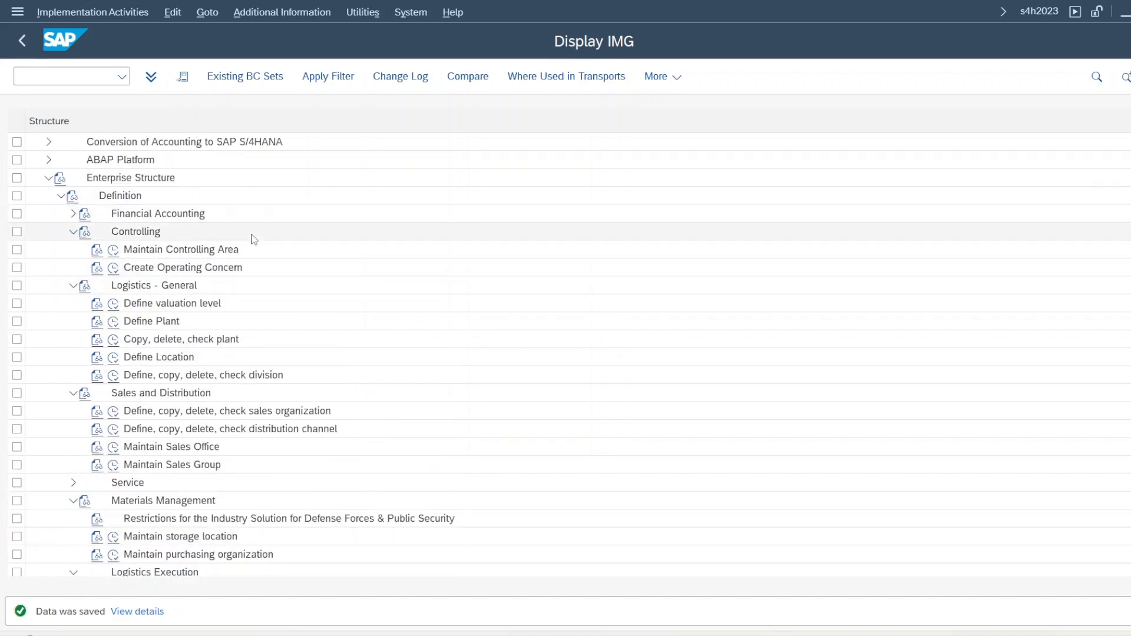
click(59, 198)
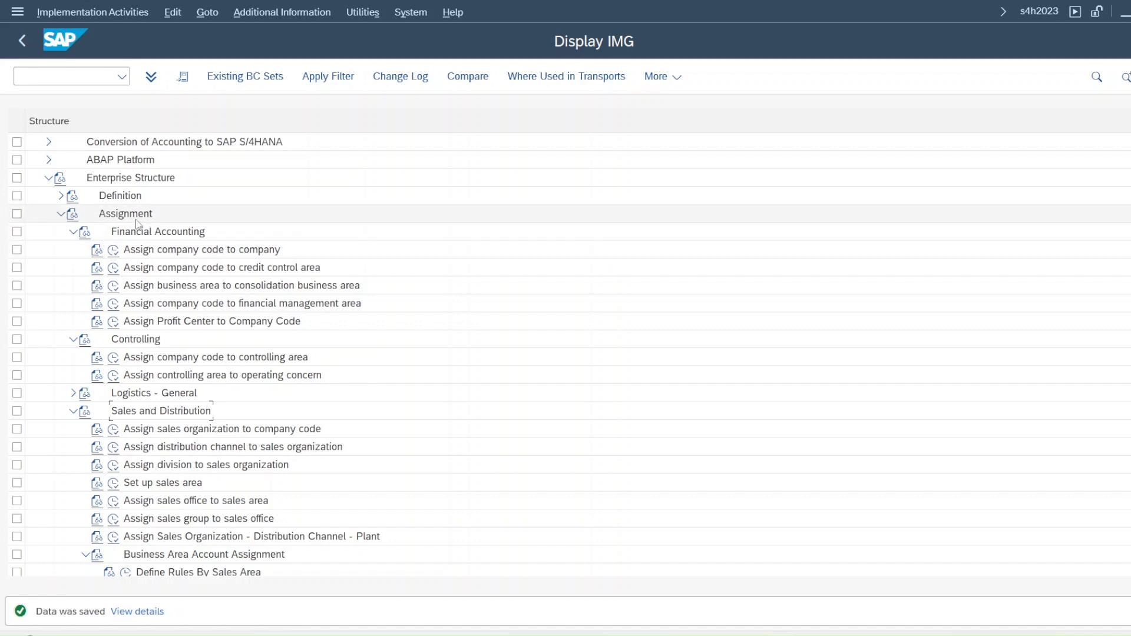
click(114, 250)
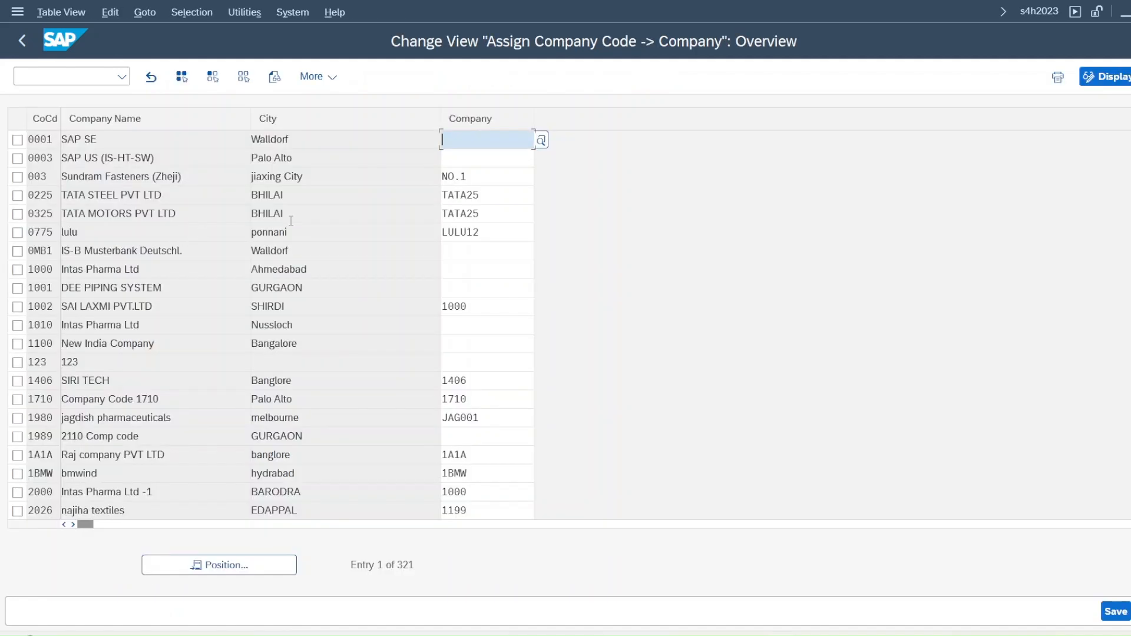
Step: Position the list at company code JP00 and enter JPPL as its company
click(215, 563)
text(jp00)
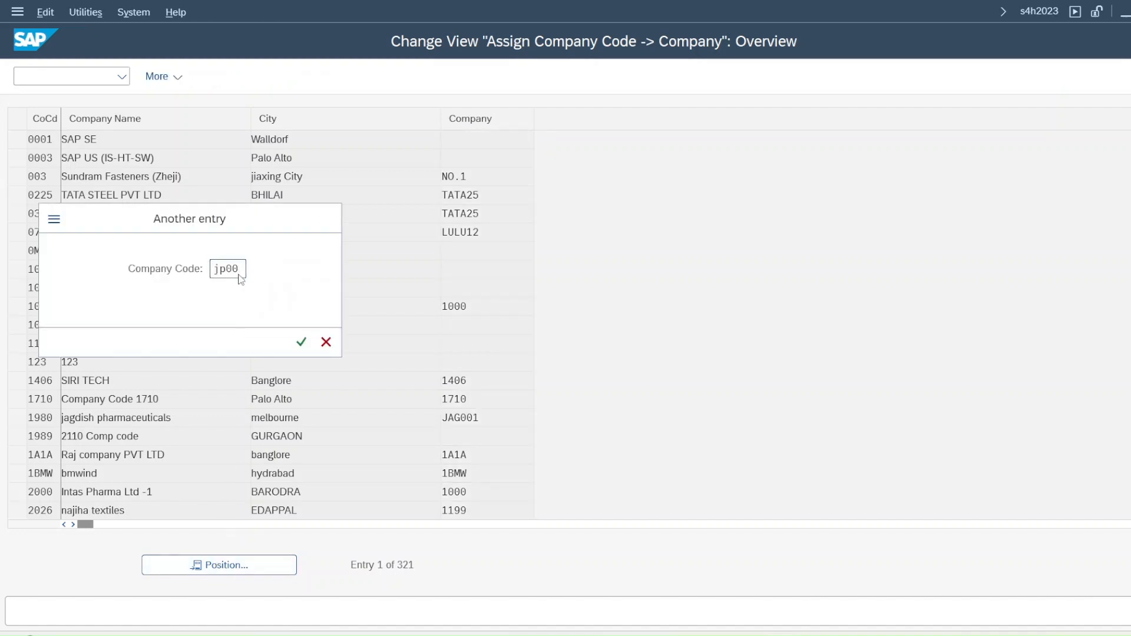
key(Return)
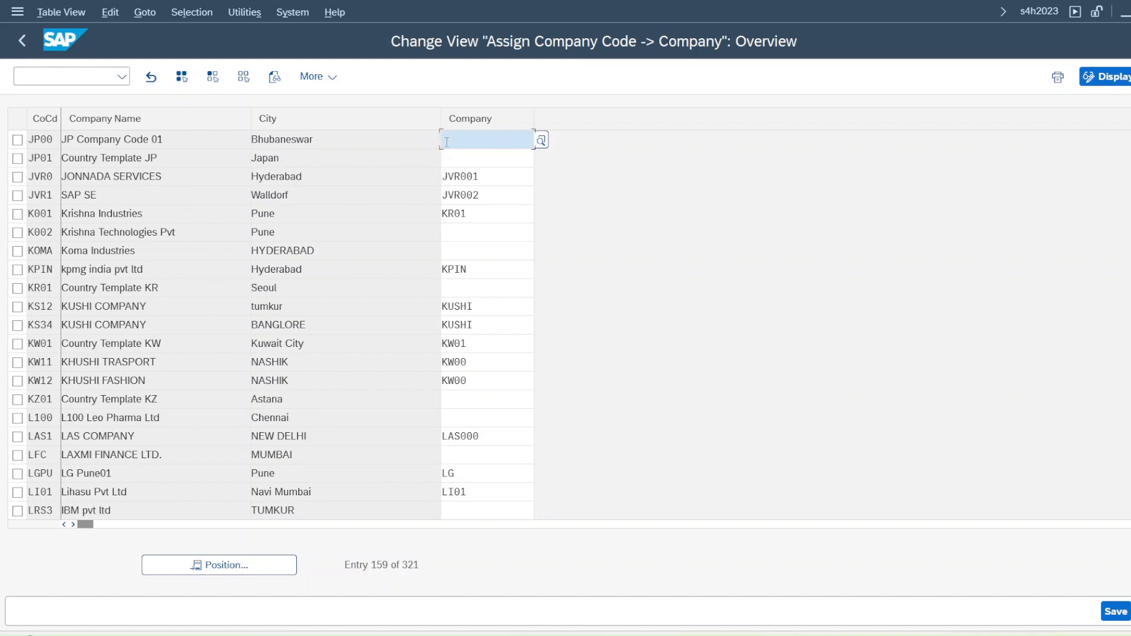
text(JPPL)
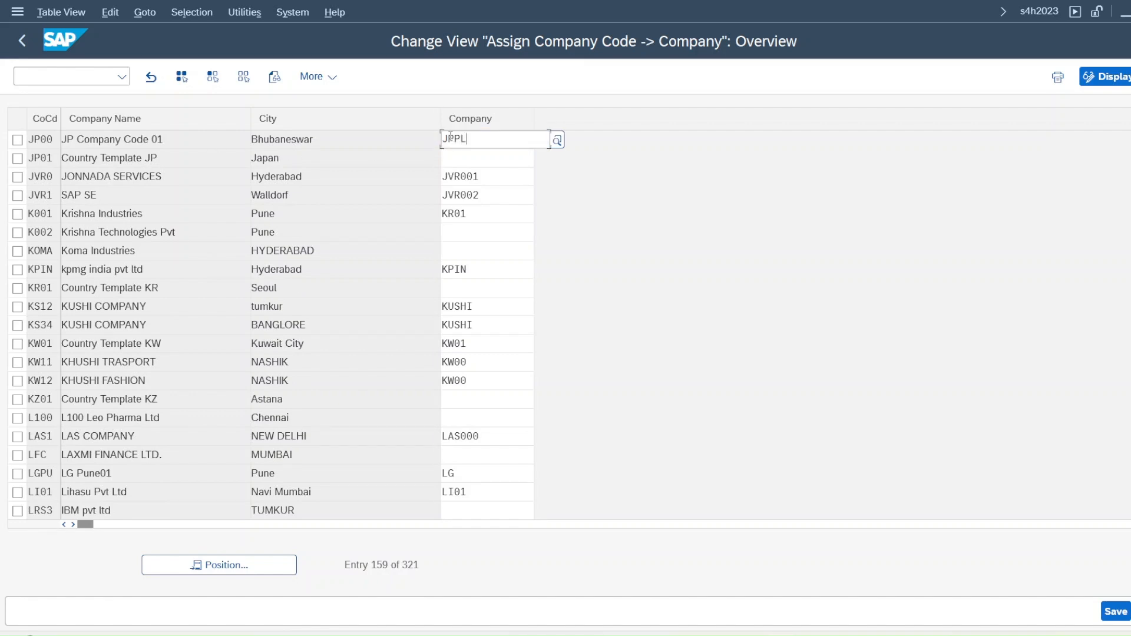
Step: Save the company code assignment to the "JP Company Setup" customizing request and return to the IMG structure
click(557, 205)
click(1115, 612)
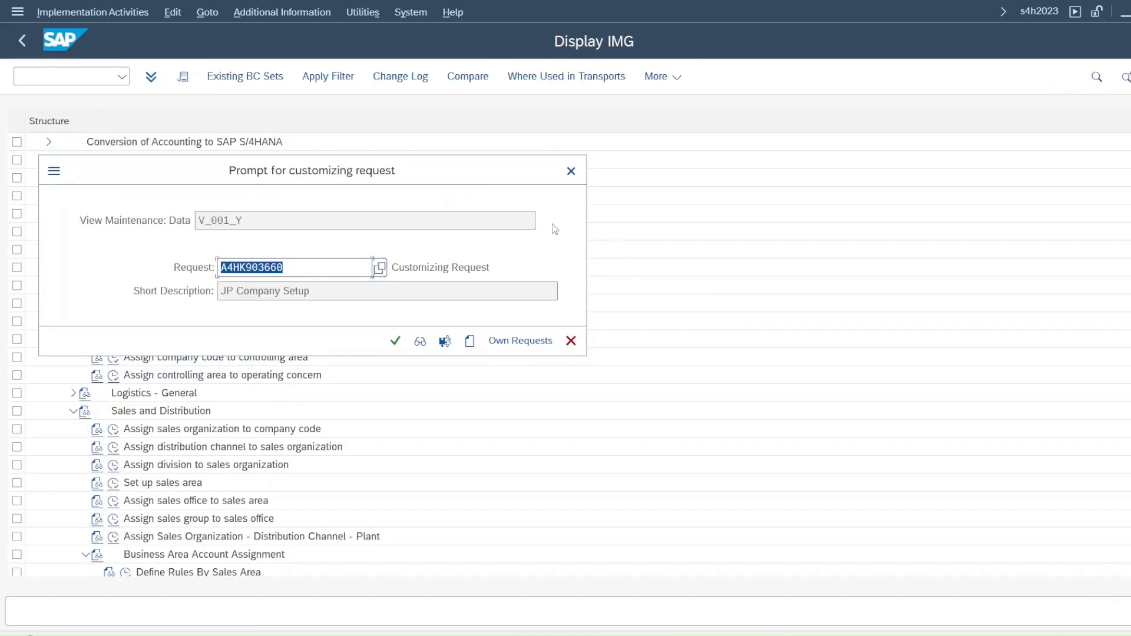
click(395, 340)
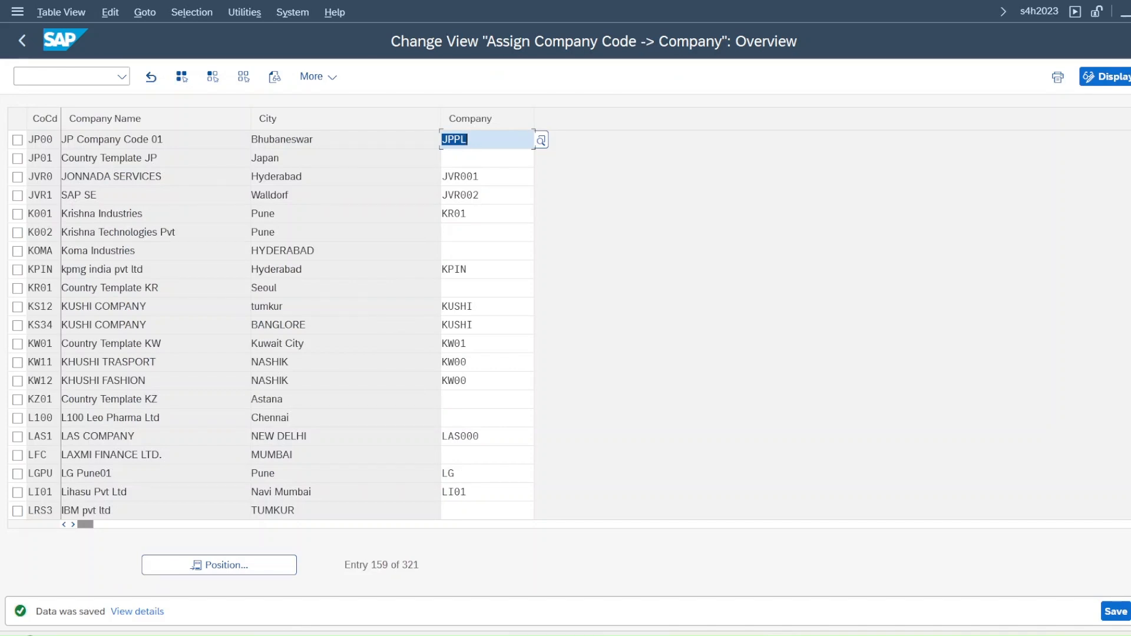
key(F3)
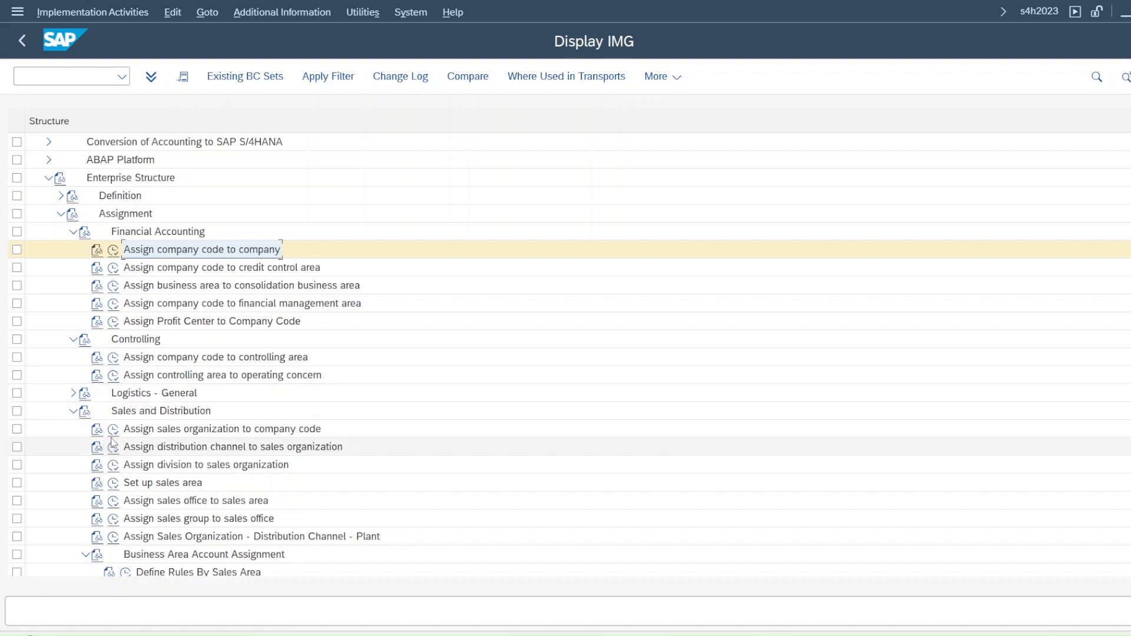
Step: Open the activity Assign sales organization to company code, position the list at sales organization JP00 and enter JP00 as its company code
click(74, 394)
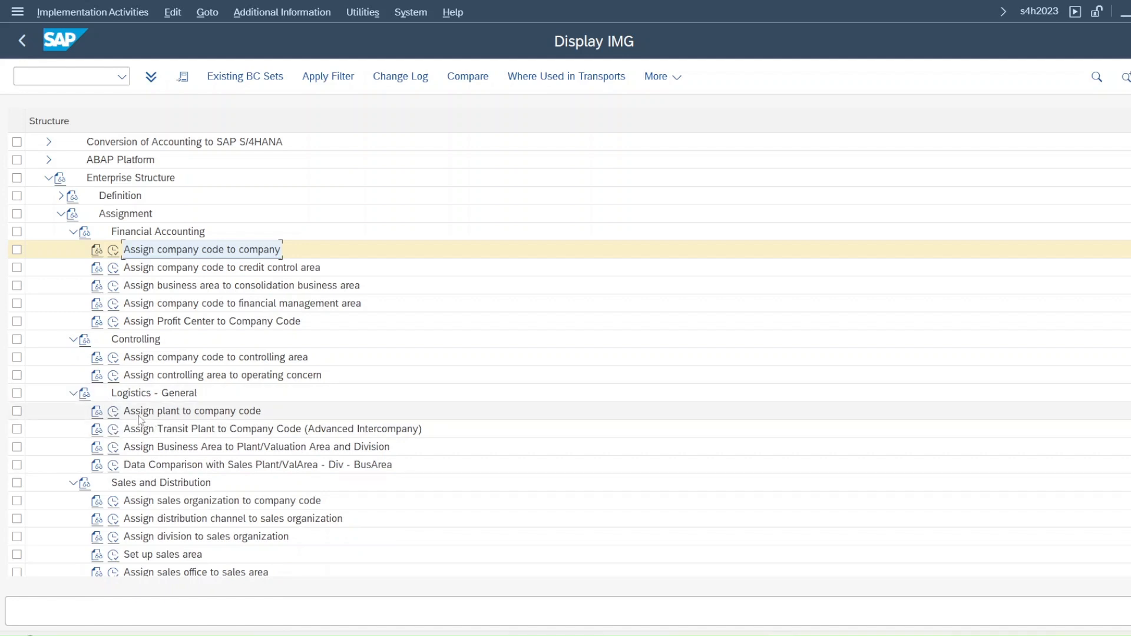
click(73, 393)
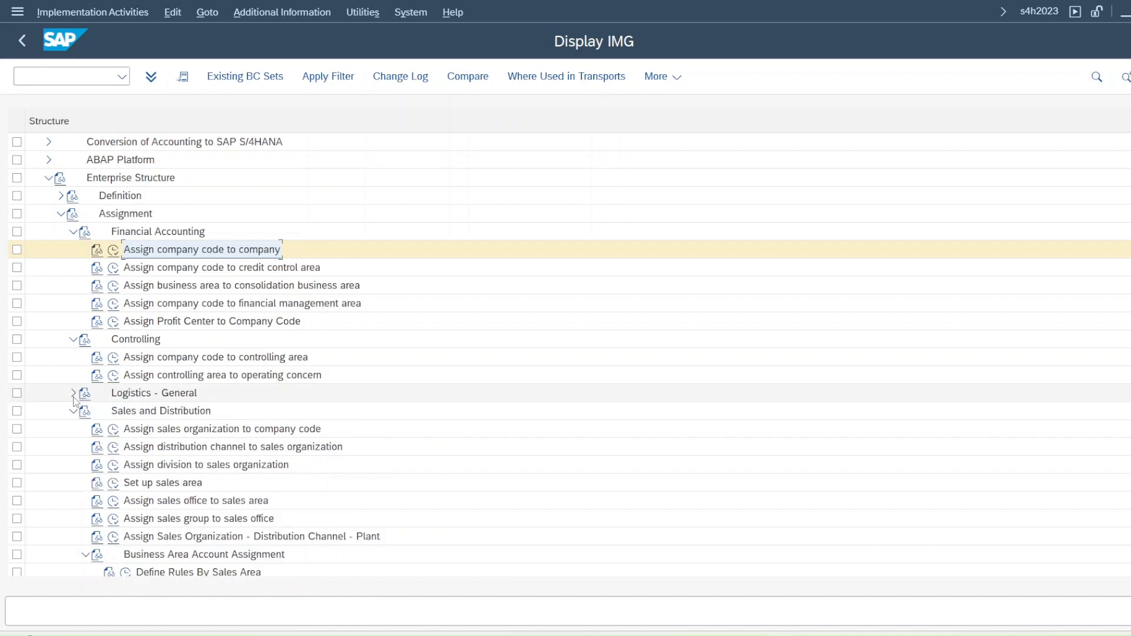
click(113, 435)
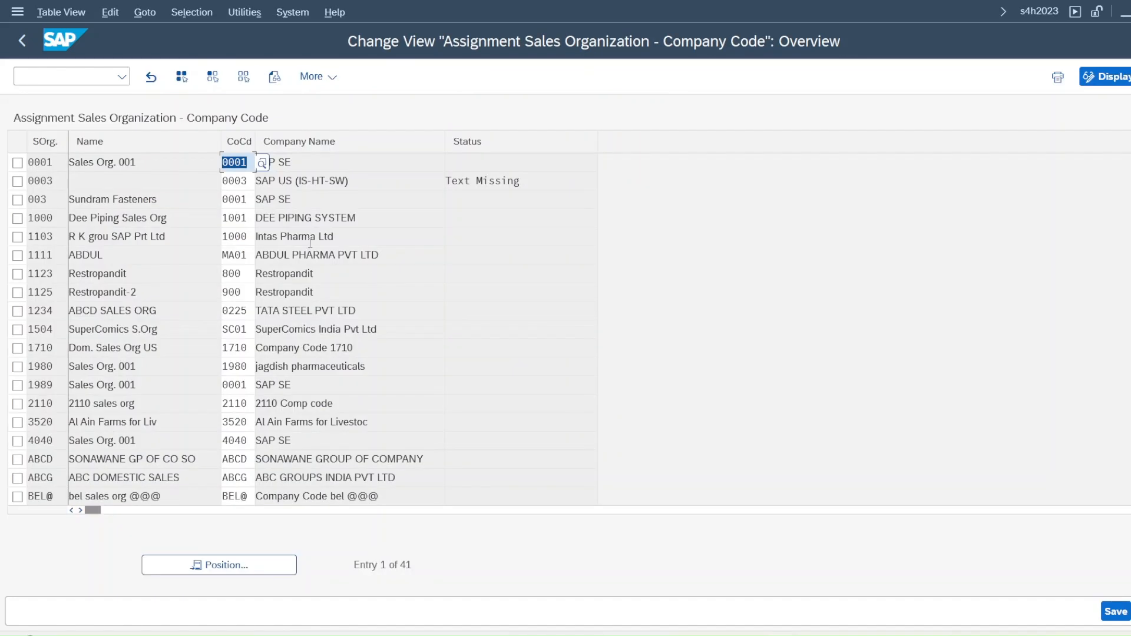
click(228, 565)
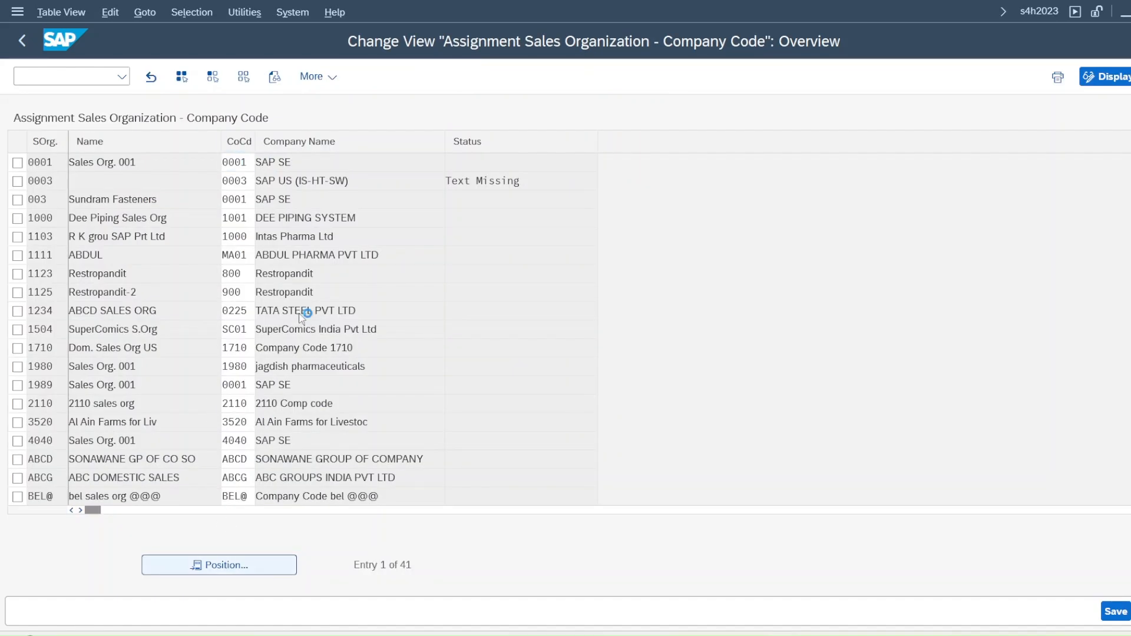
text(1000)
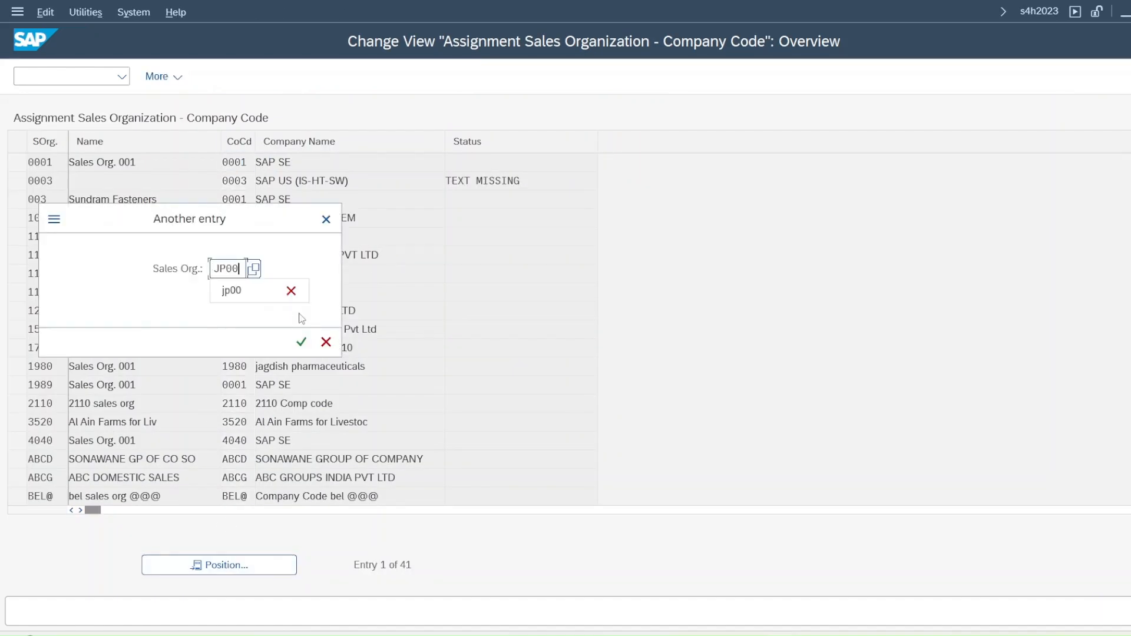
key(Return)
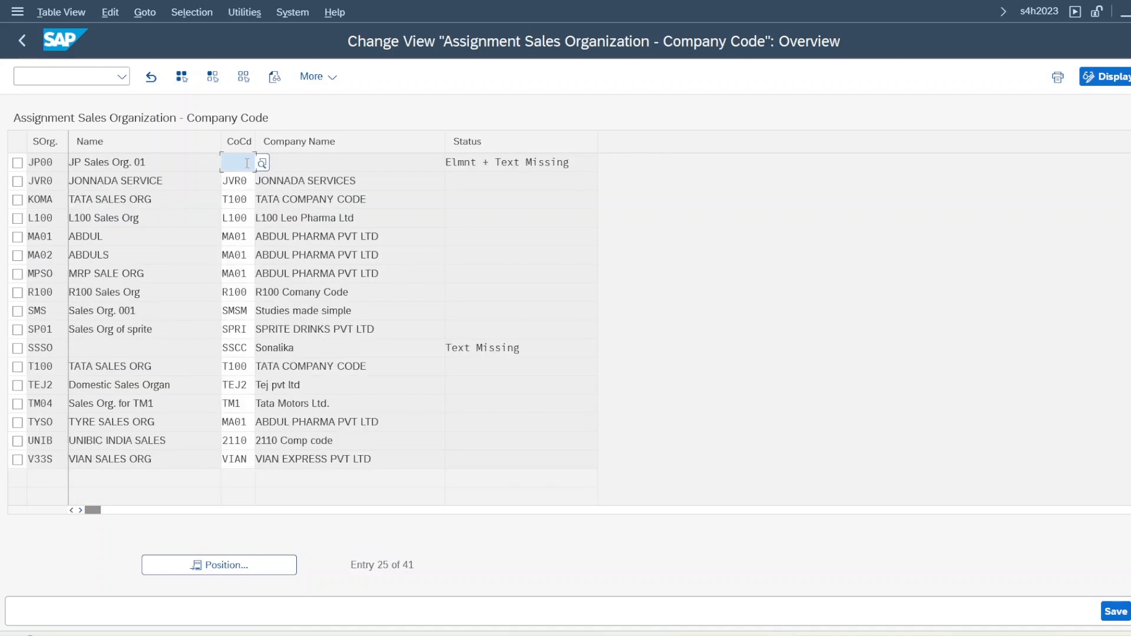
click(247, 164)
text(JP00)
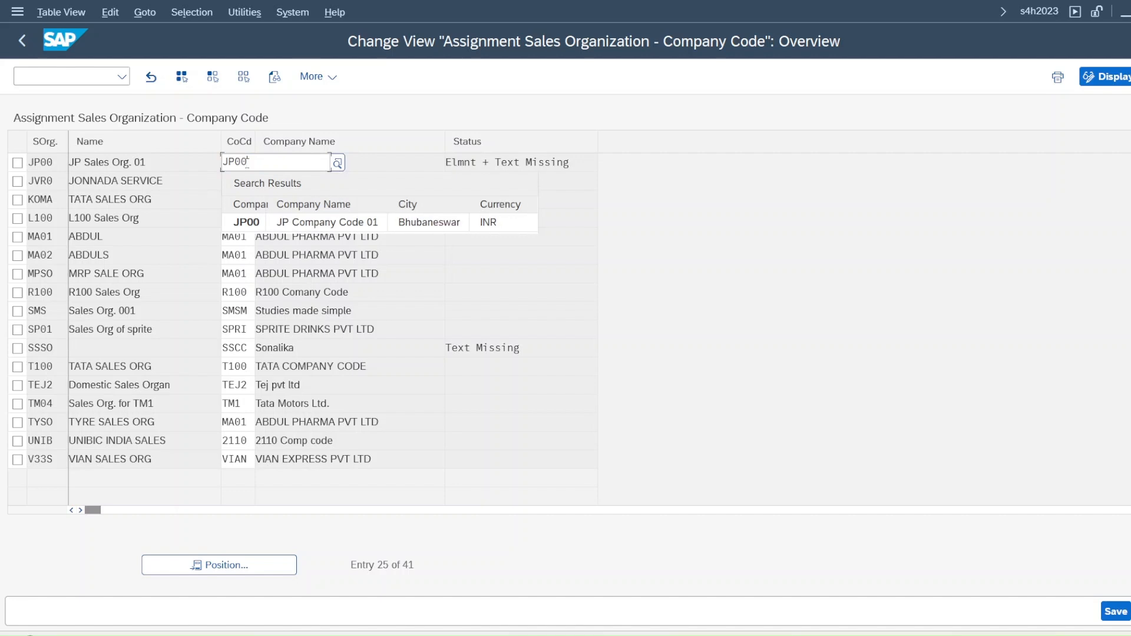
click(662, 226)
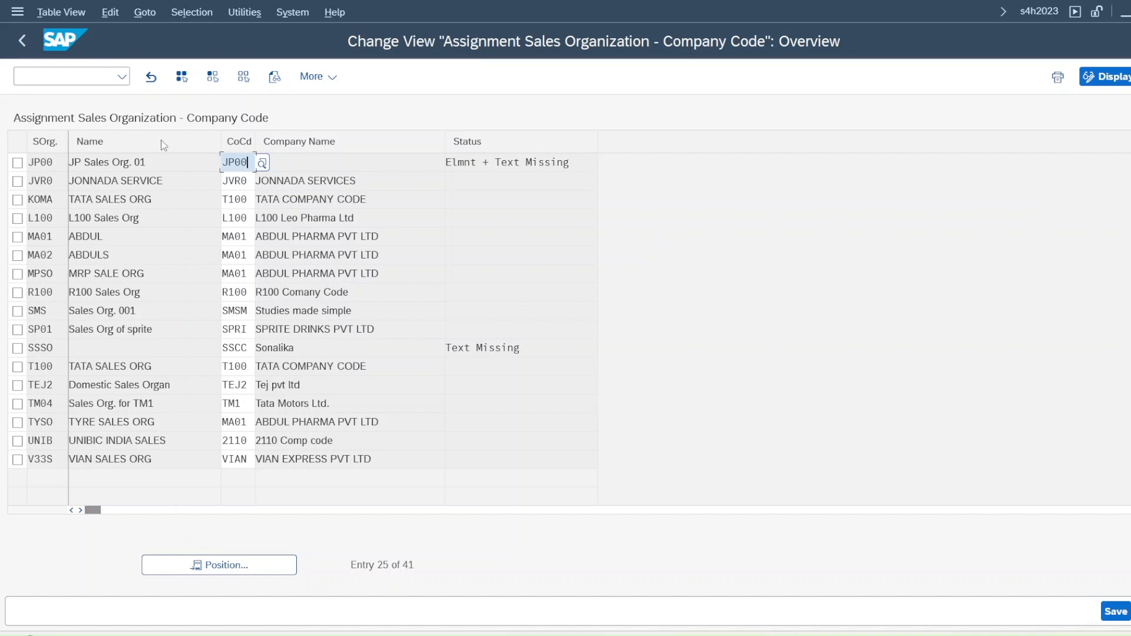
Step: Save the sales organization assignment to the "JP Company Setup" customizing request and return to the IMG structure
click(1115, 613)
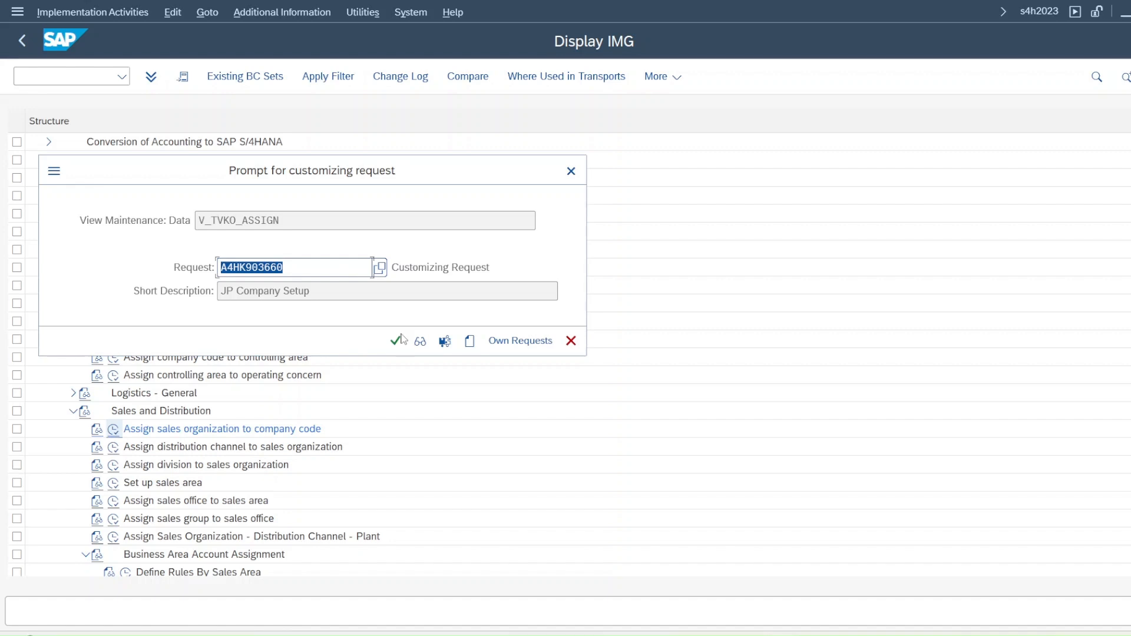
click(394, 336)
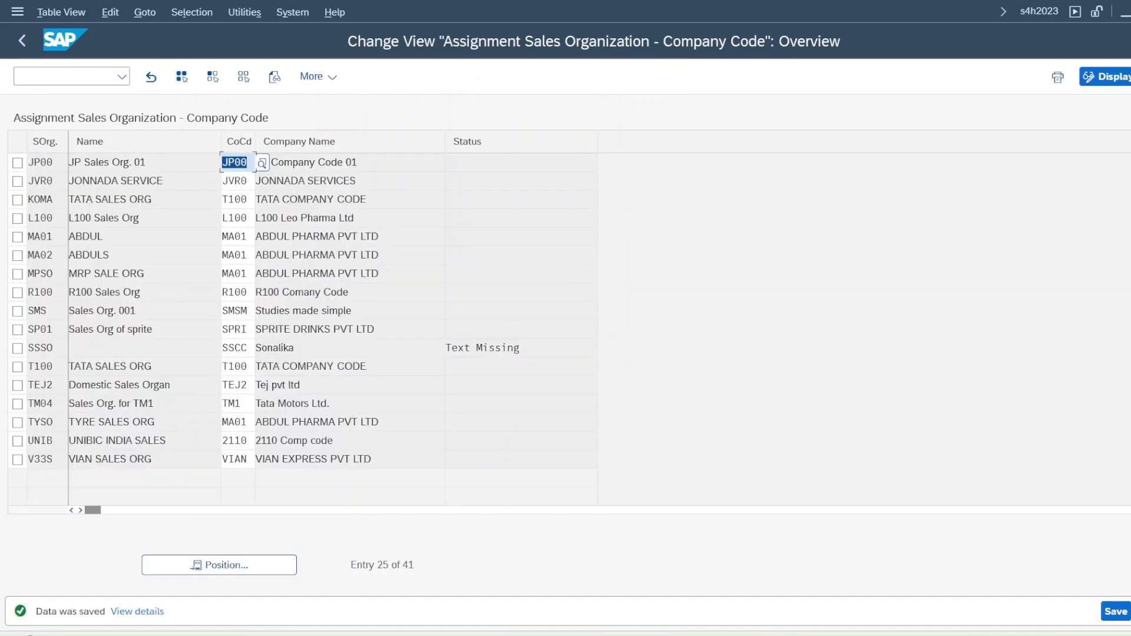
key(F3)
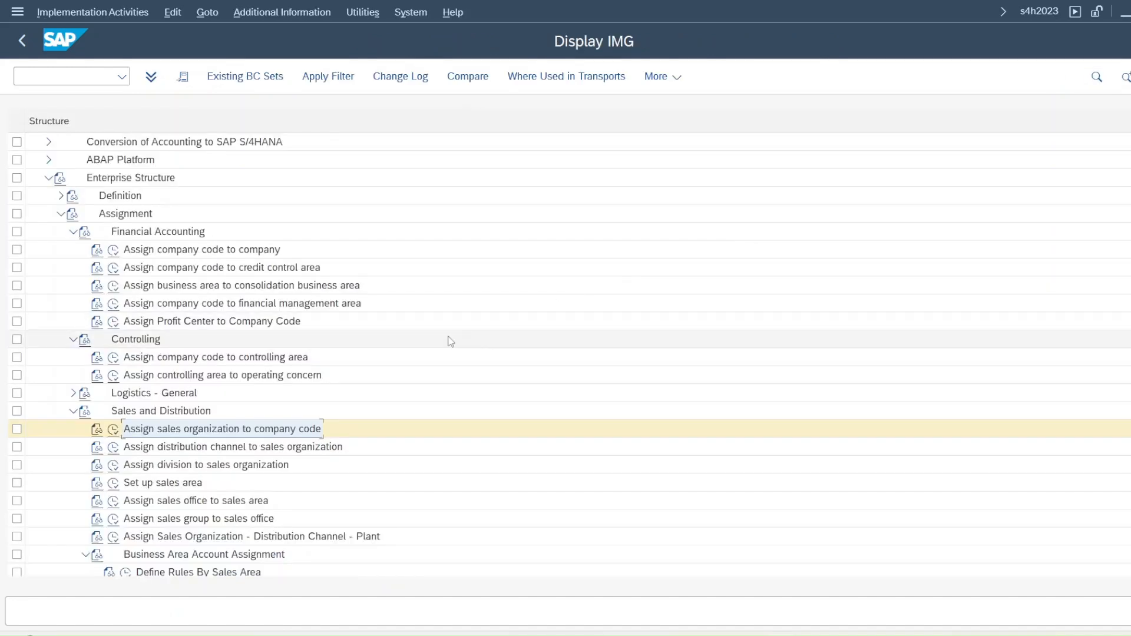
Step: Open the activity Assign distribution channel to sales organization and look for existing entries of sales organization JP00
click(114, 447)
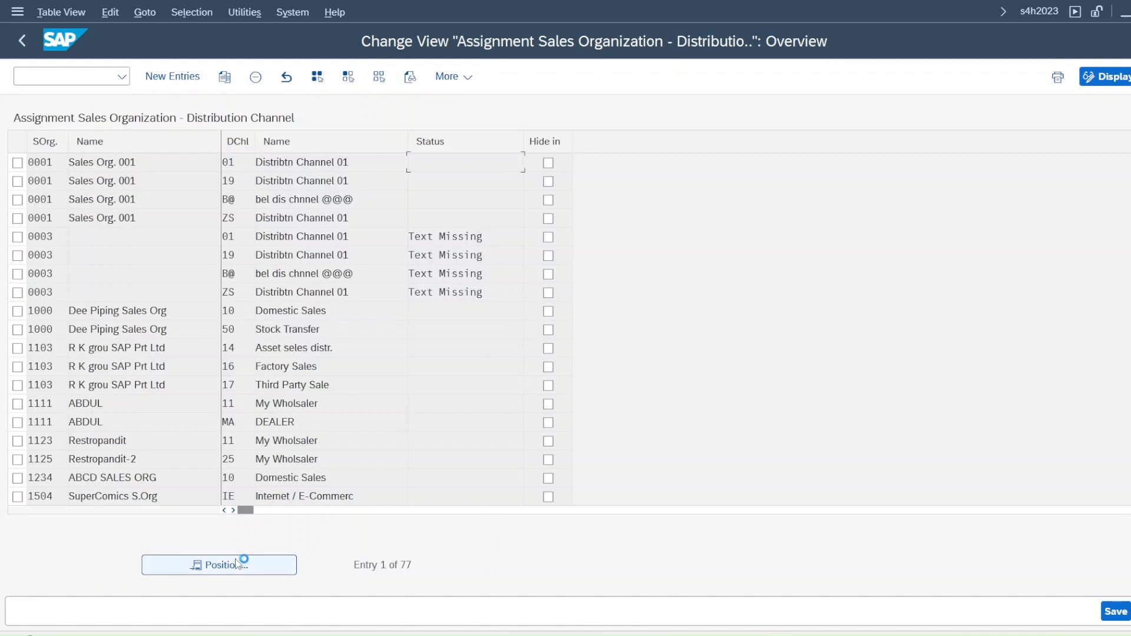
click(236, 563)
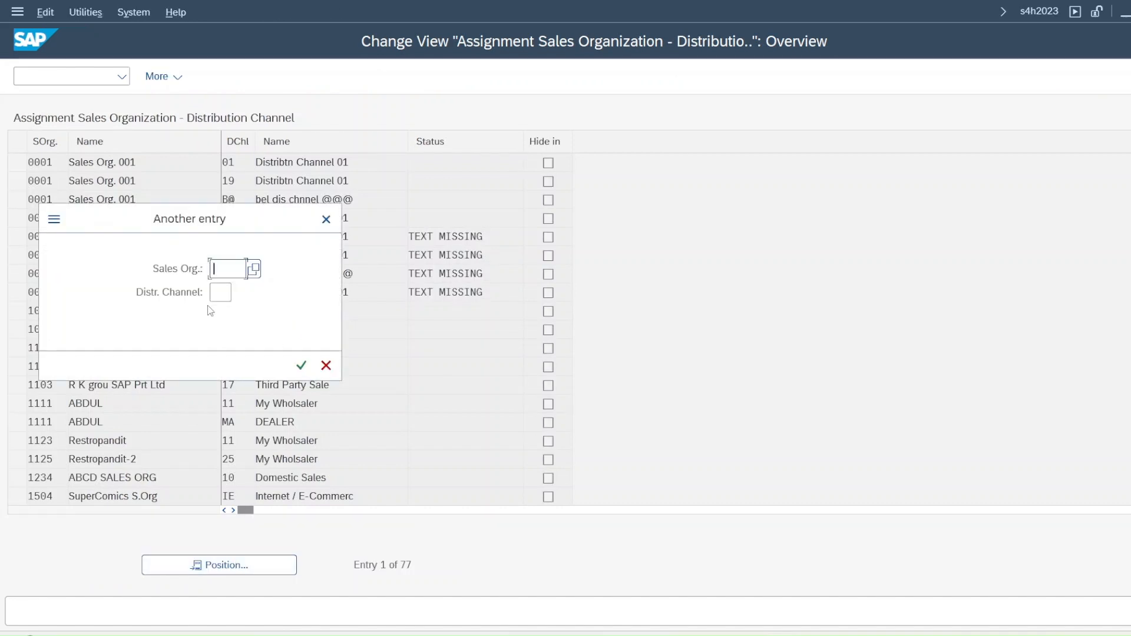
text(JP00)
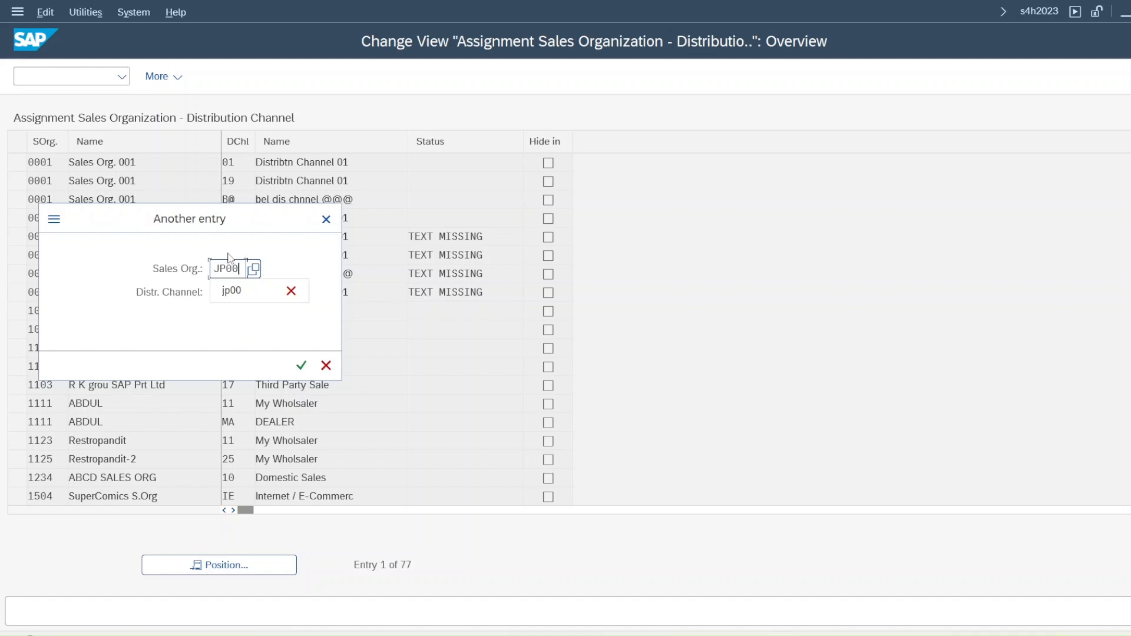
key(Return)
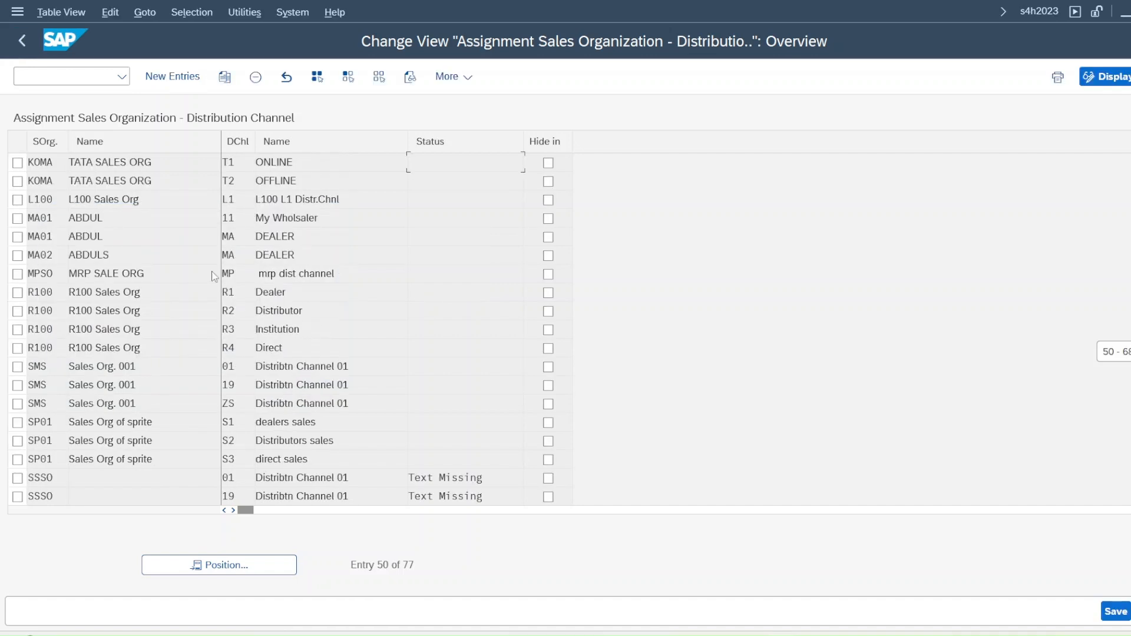
scroll(45, 180, up, 1)
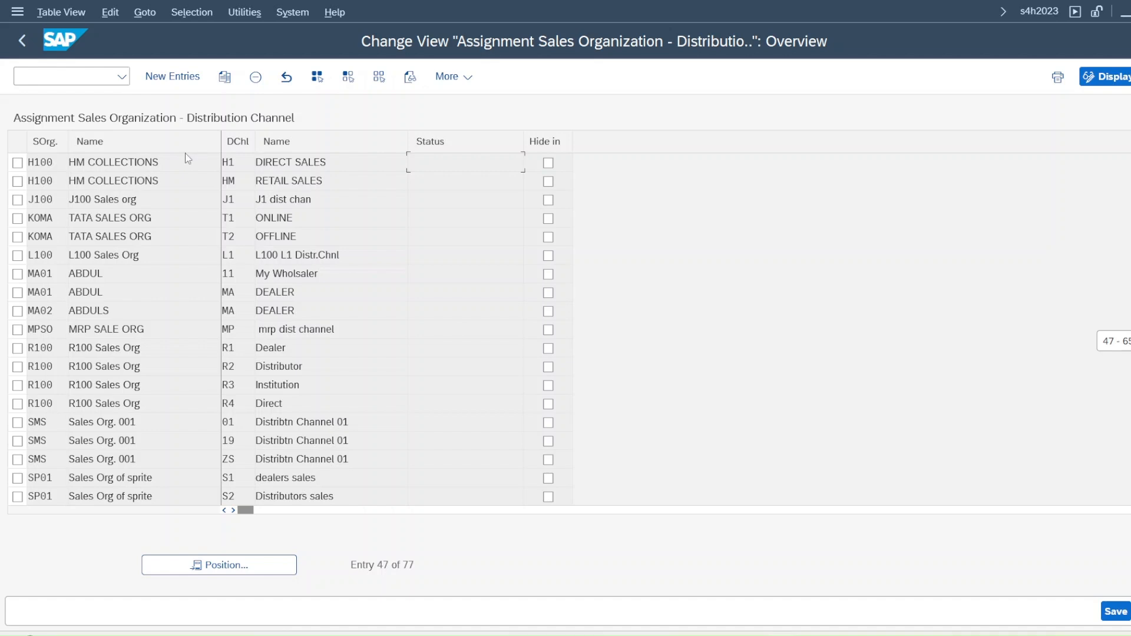
Step: Create a new entry assigning distribution channel JP (WholeSale-JP) to sales organization JP00
click(193, 79)
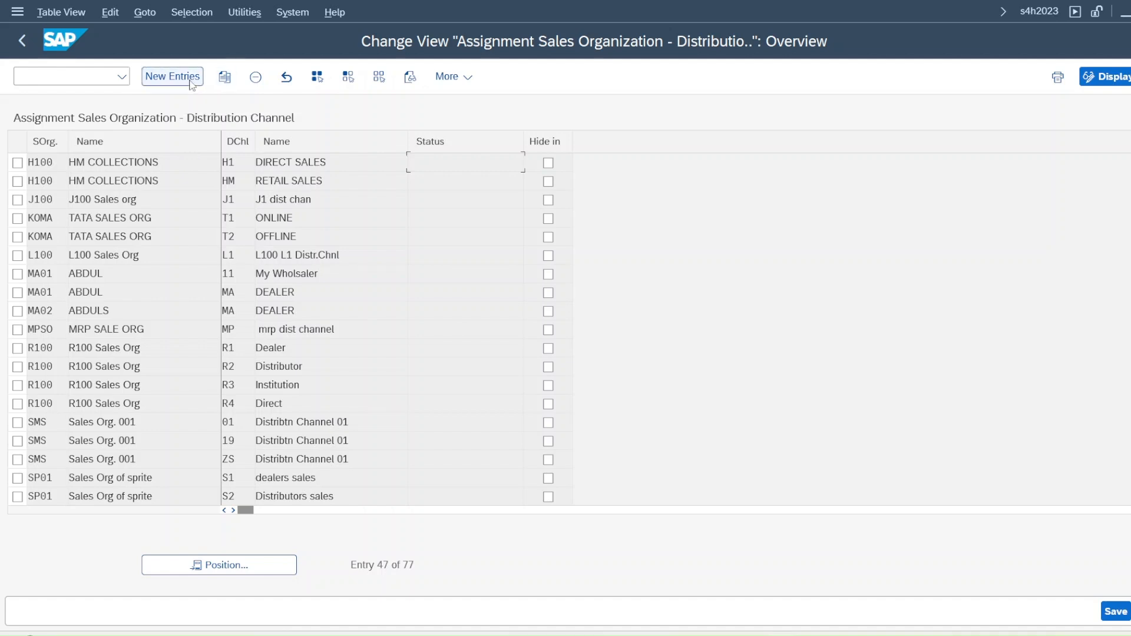
text(J)
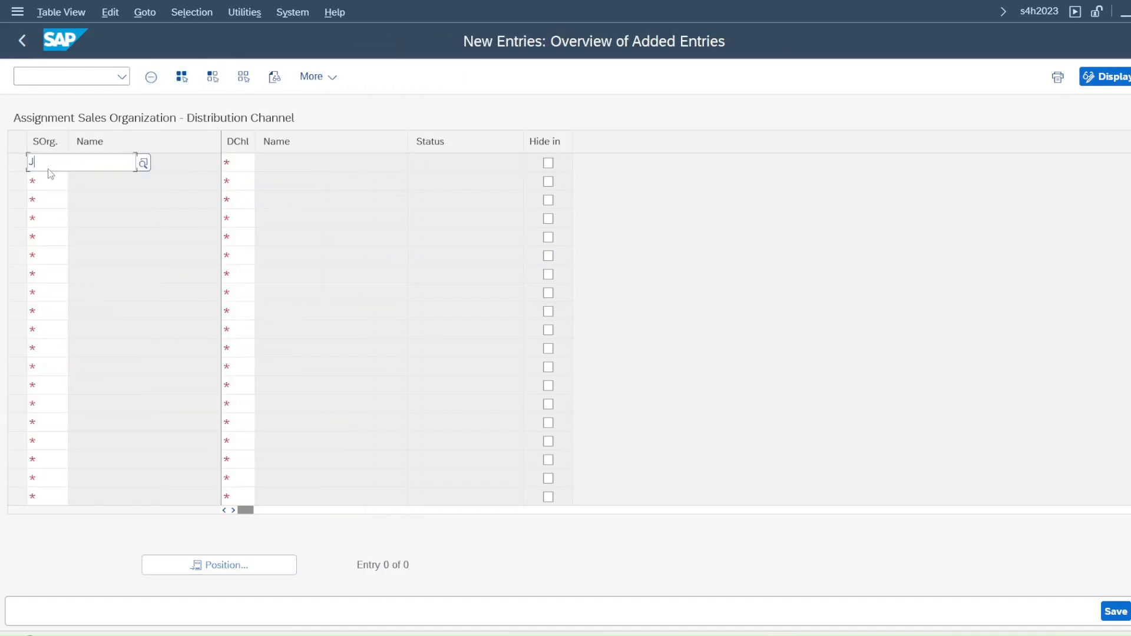
text(P00)
key(Tab)
text(JP)
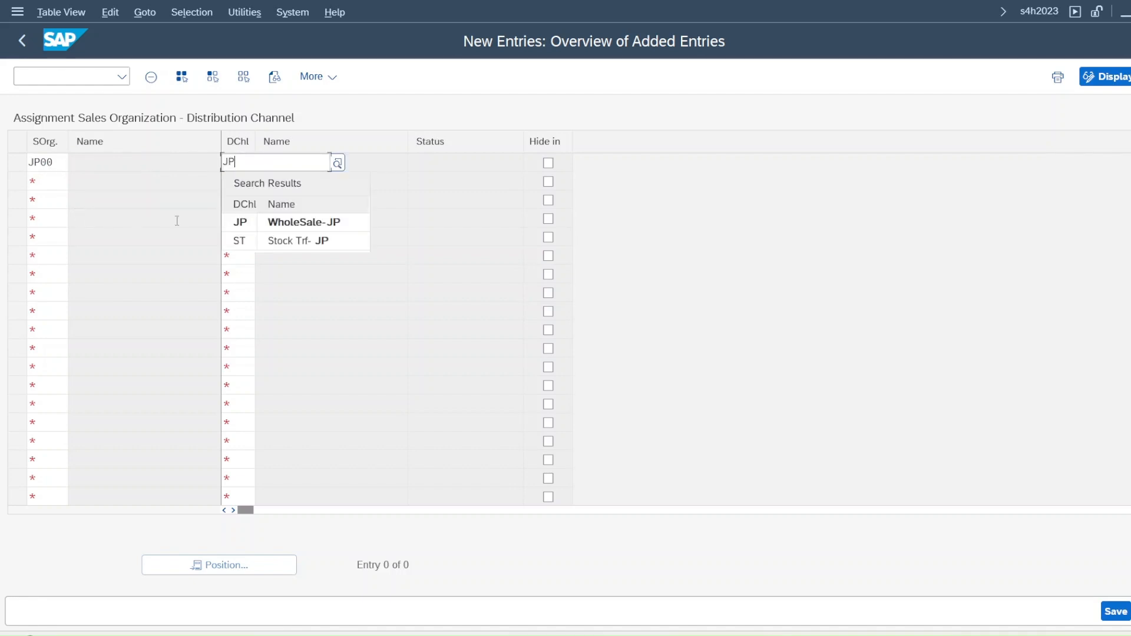
click(241, 220)
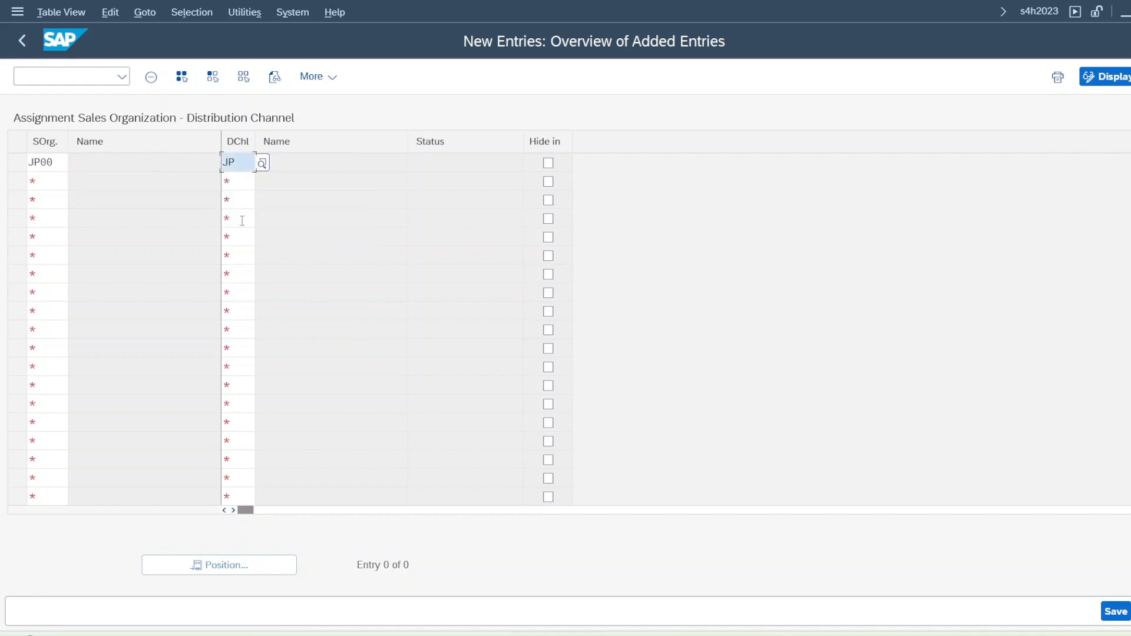
Step: Add a second entry assigning distribution channel ST (Stock Trf- JP) to sales organization JP00 and validate the entries
click(37, 181)
text(JP00)
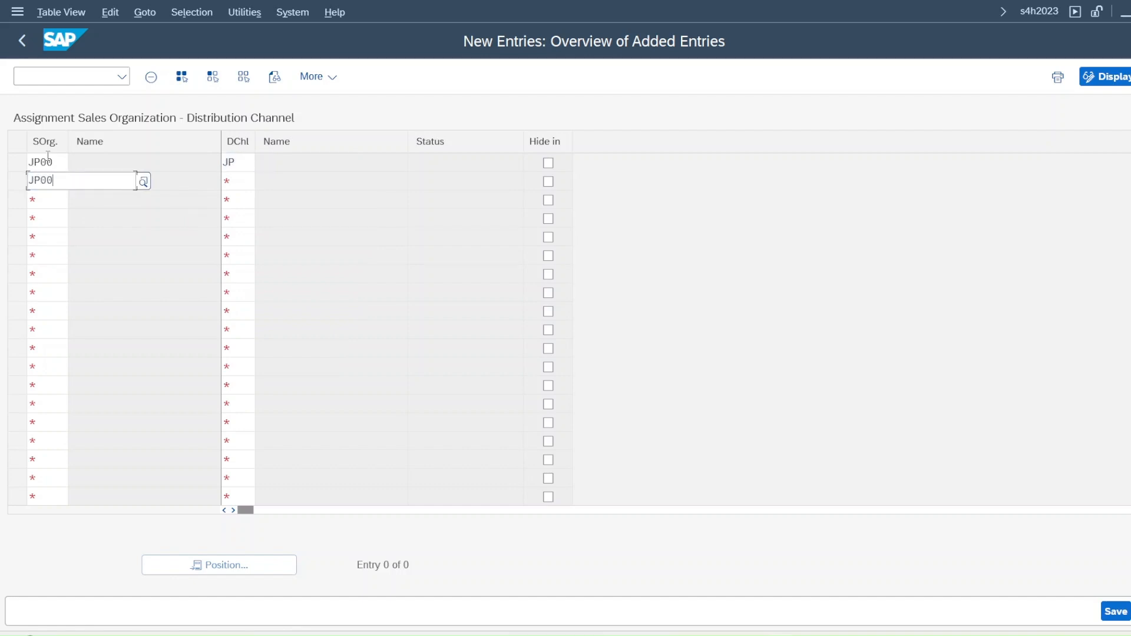
key(Tab)
text(S)
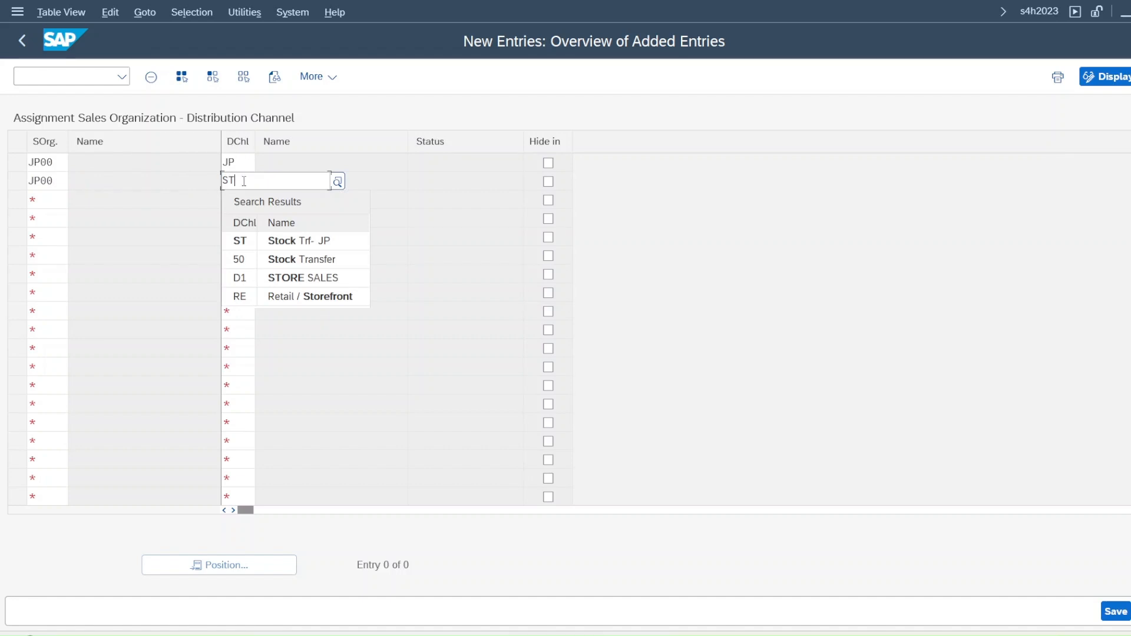
key(Return)
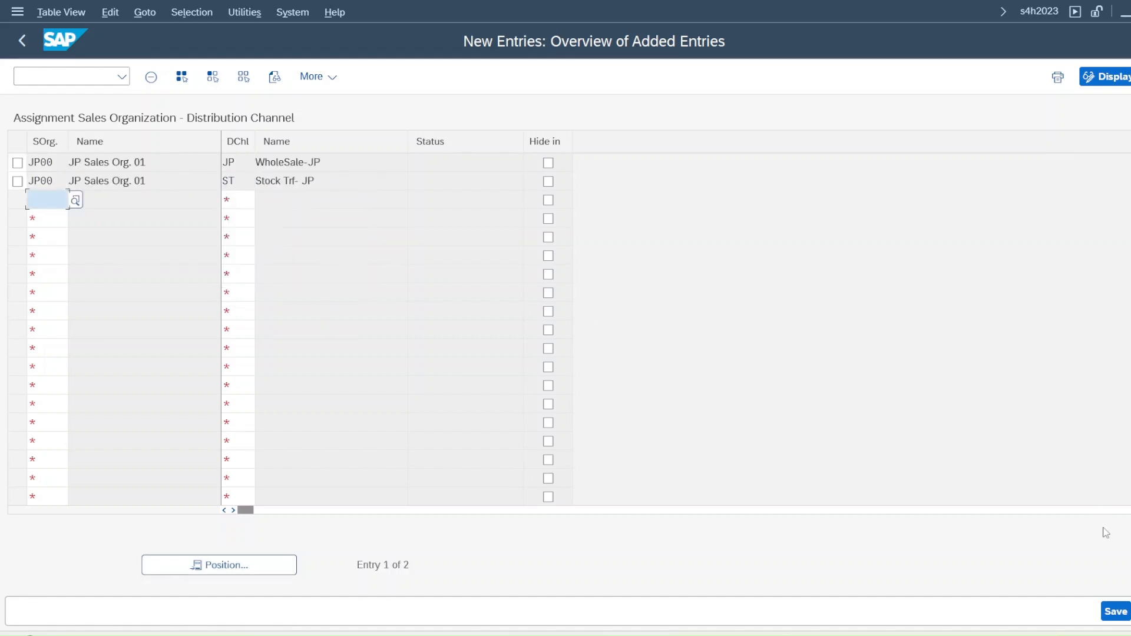
Step: Save the distribution channel assignments to the "JP Company Setup" customizing request and return to the IMG structure
click(1115, 612)
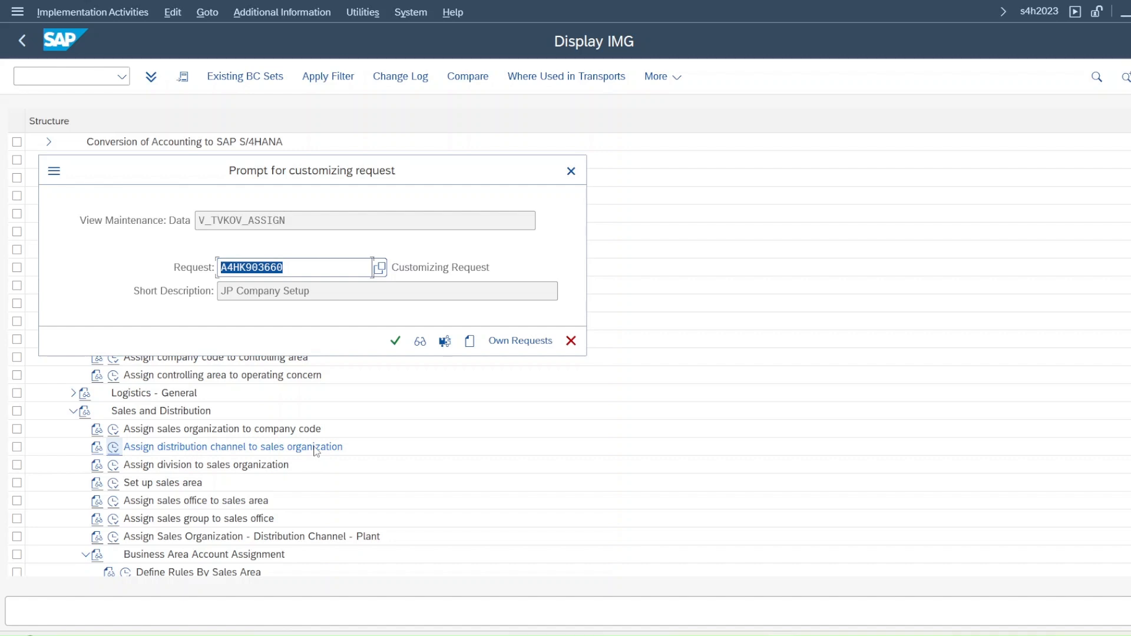
click(395, 341)
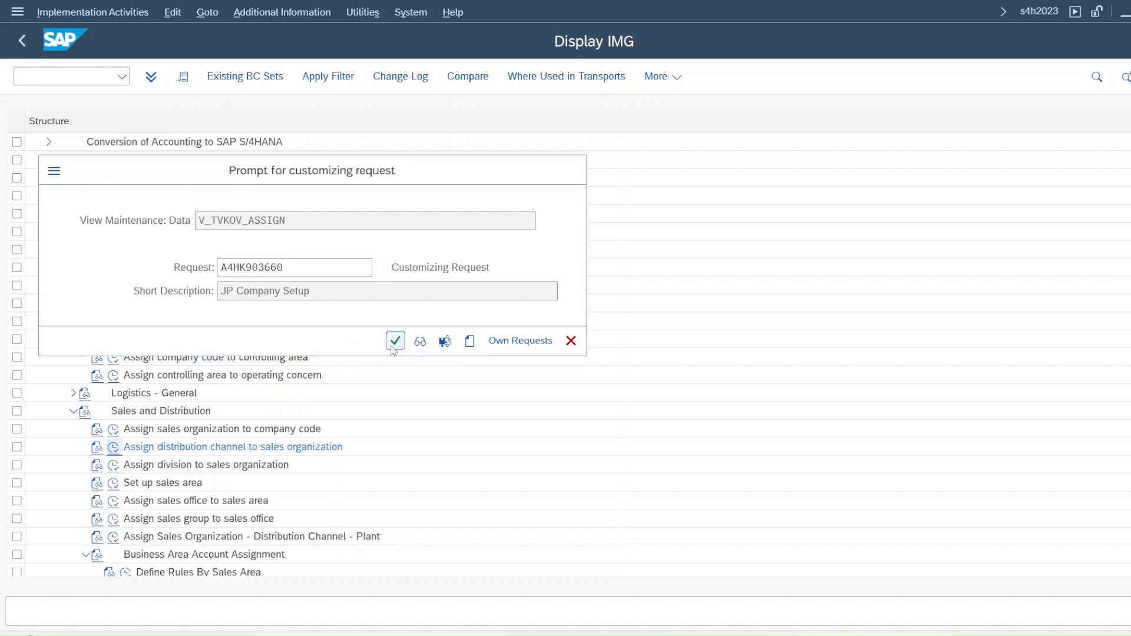
key(F3)
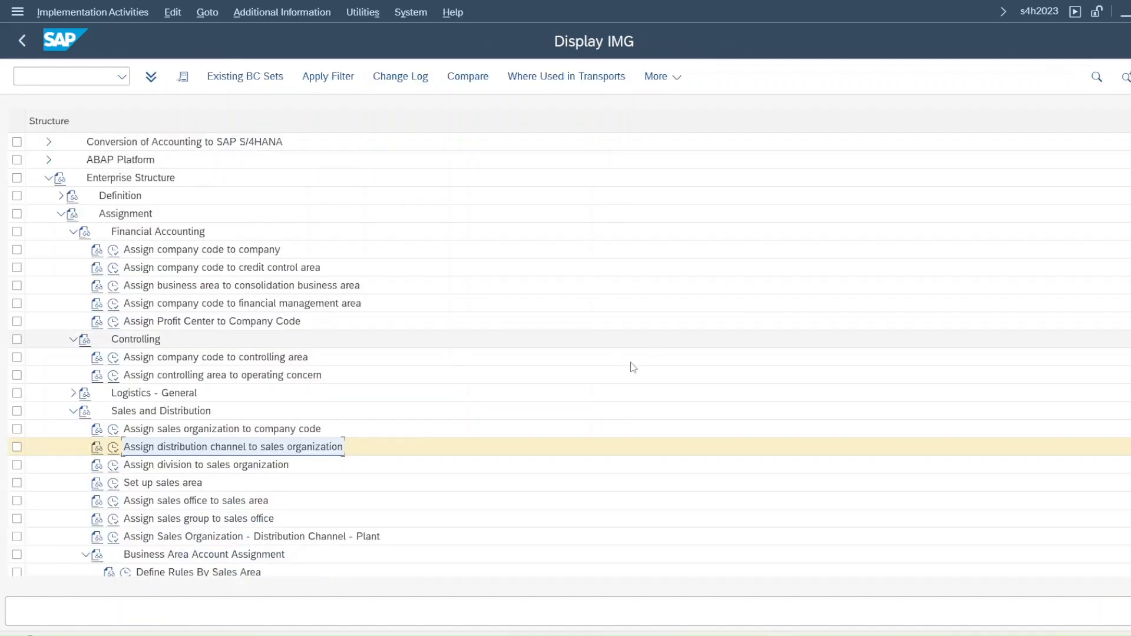
Step: Open the activity Assign division to sales organization and look for existing entries of sales organization JP00
click(114, 466)
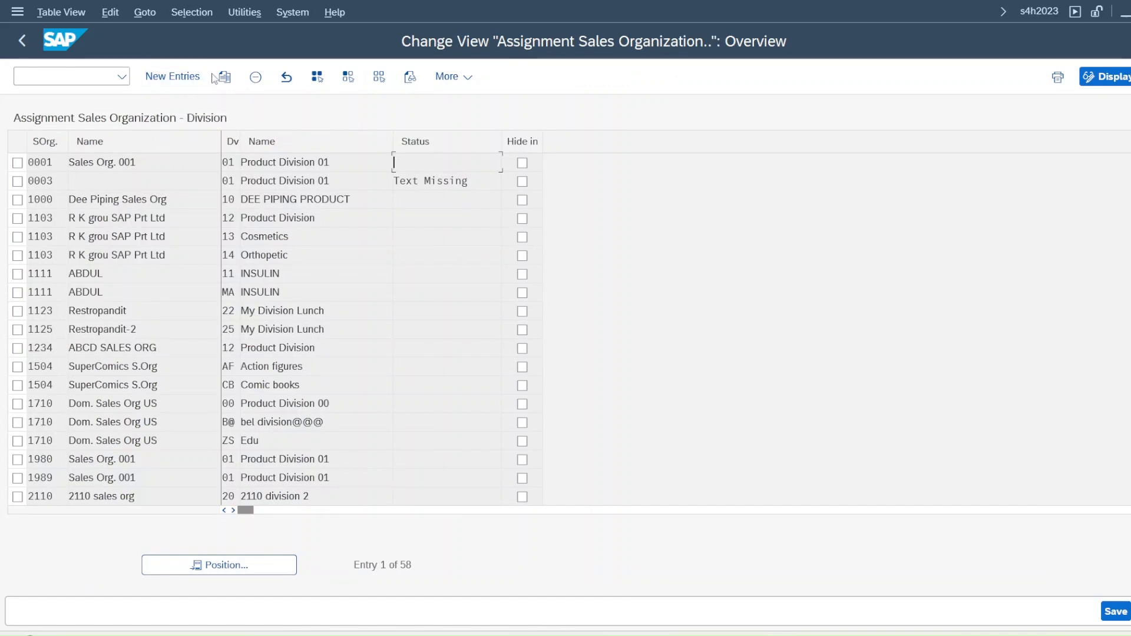
click(223, 567)
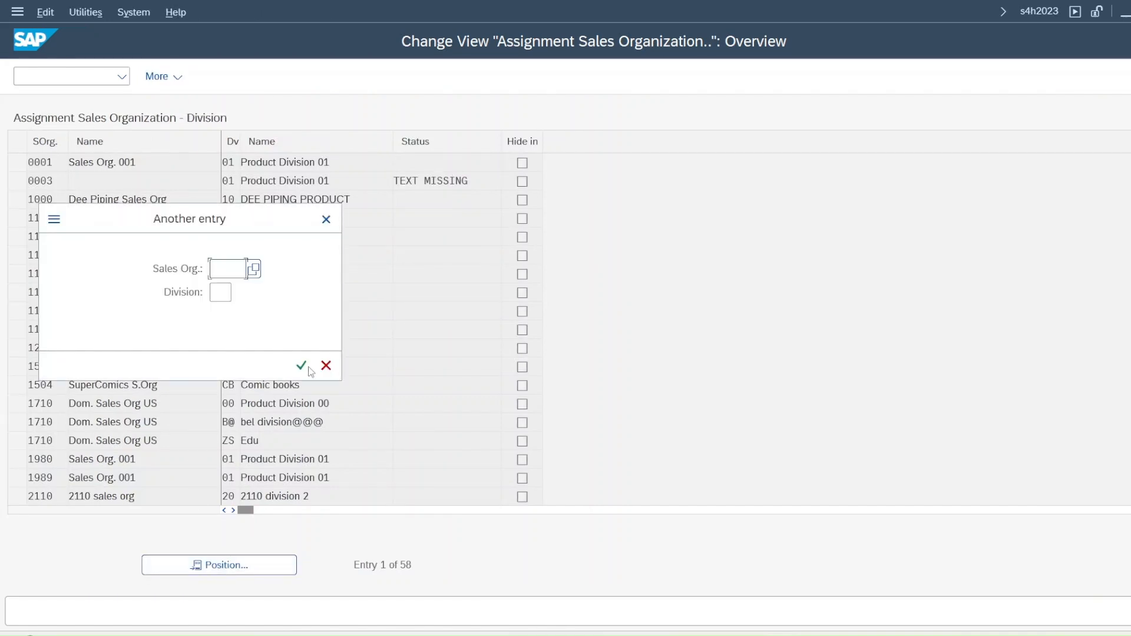
text(JP00)
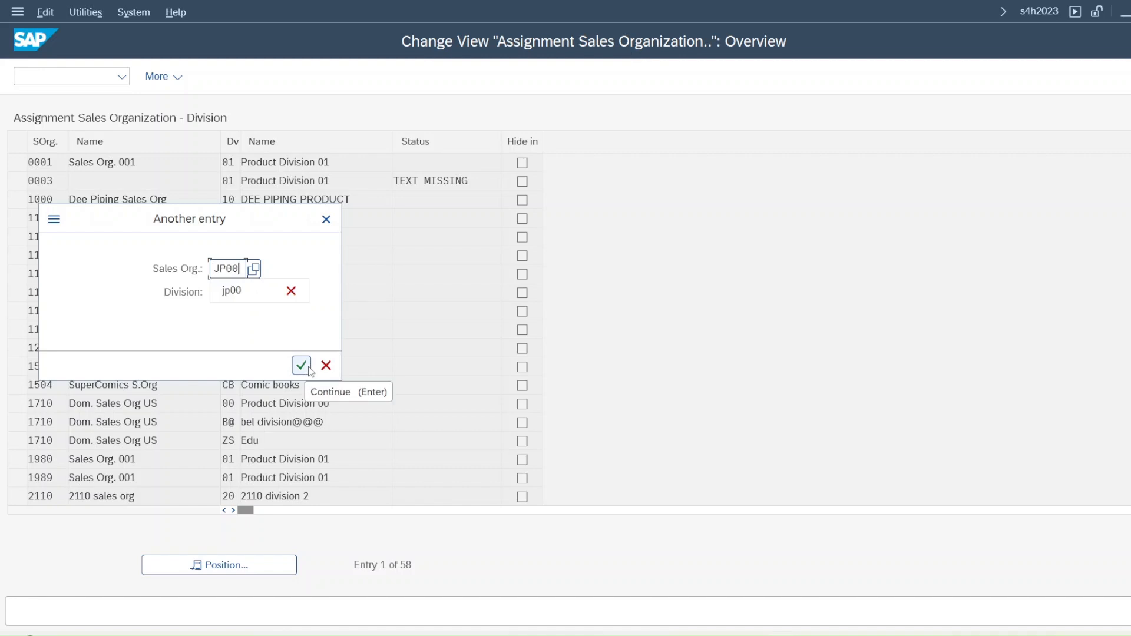
click(308, 366)
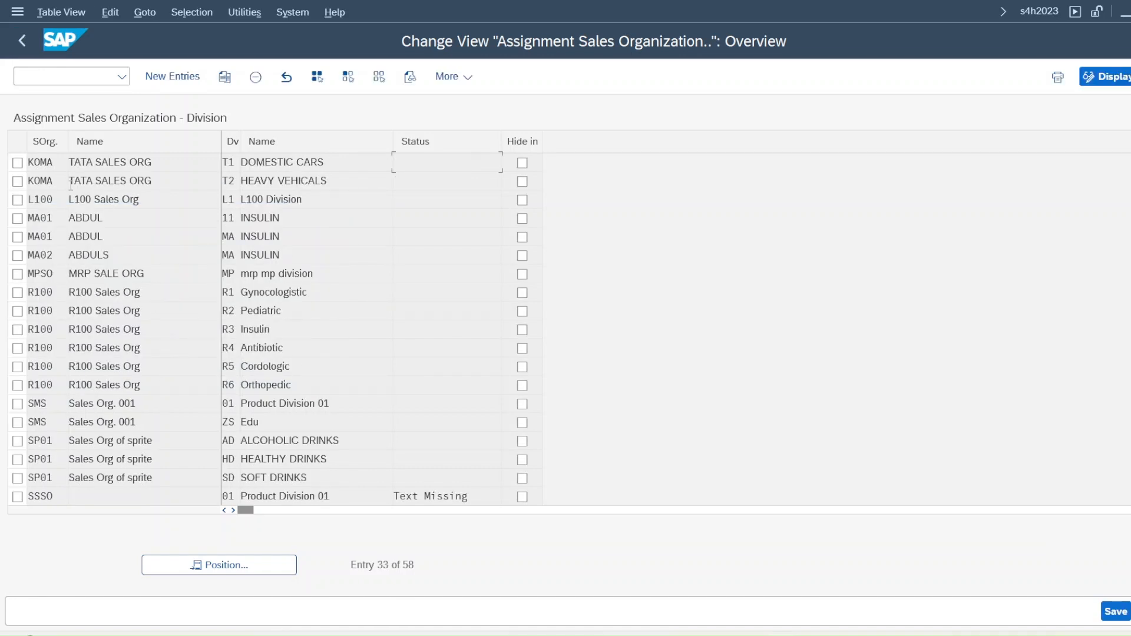
scroll(153, 236, up, 1)
Step: Create a new entry assigning division JP (Division 01-JP) to sales organization JP00
click(165, 79)
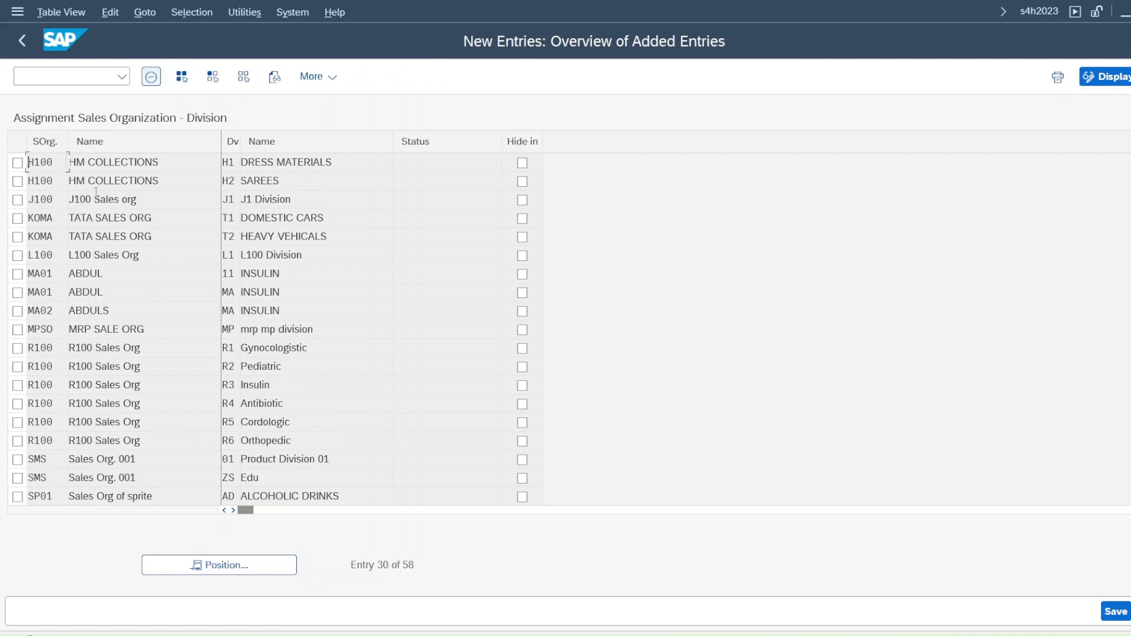
text(JP0)
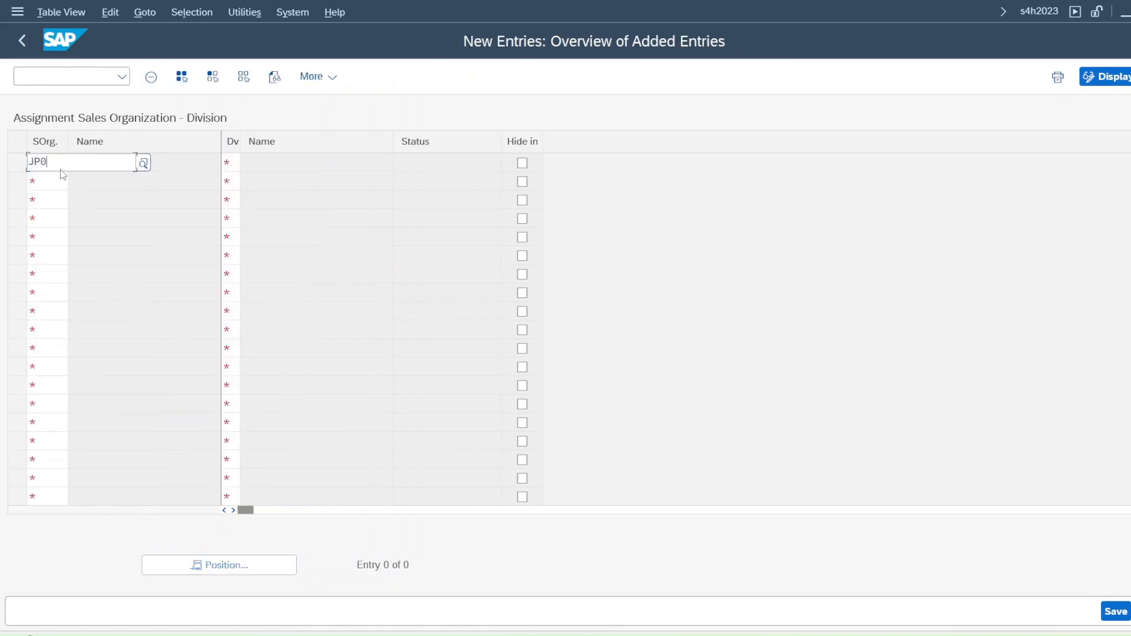
text(0)
key(Return)
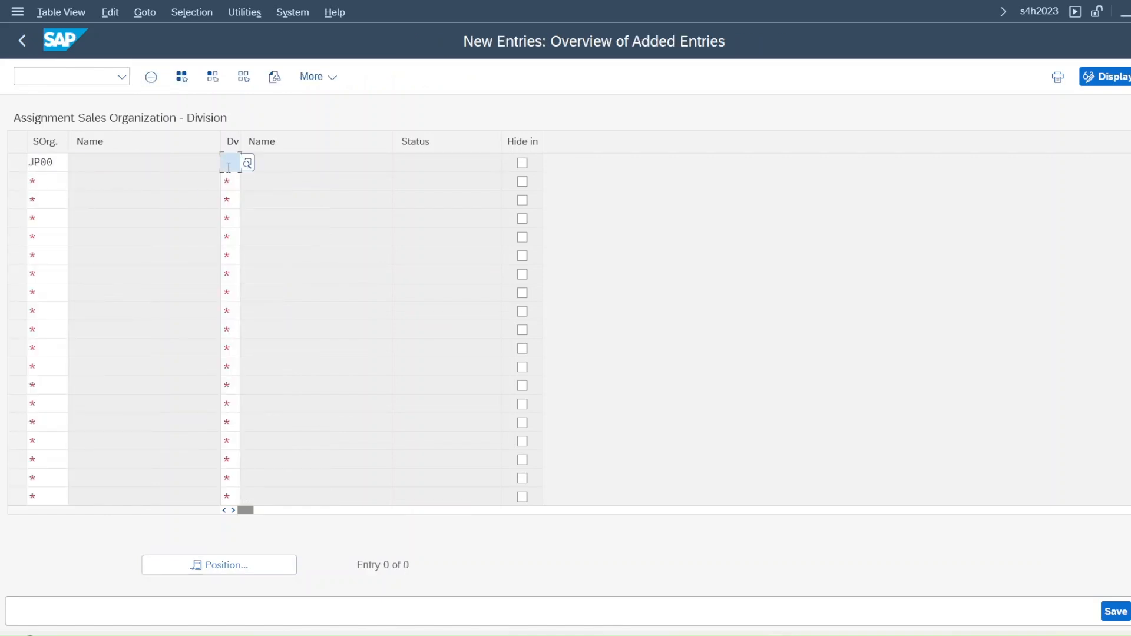
text(JP)
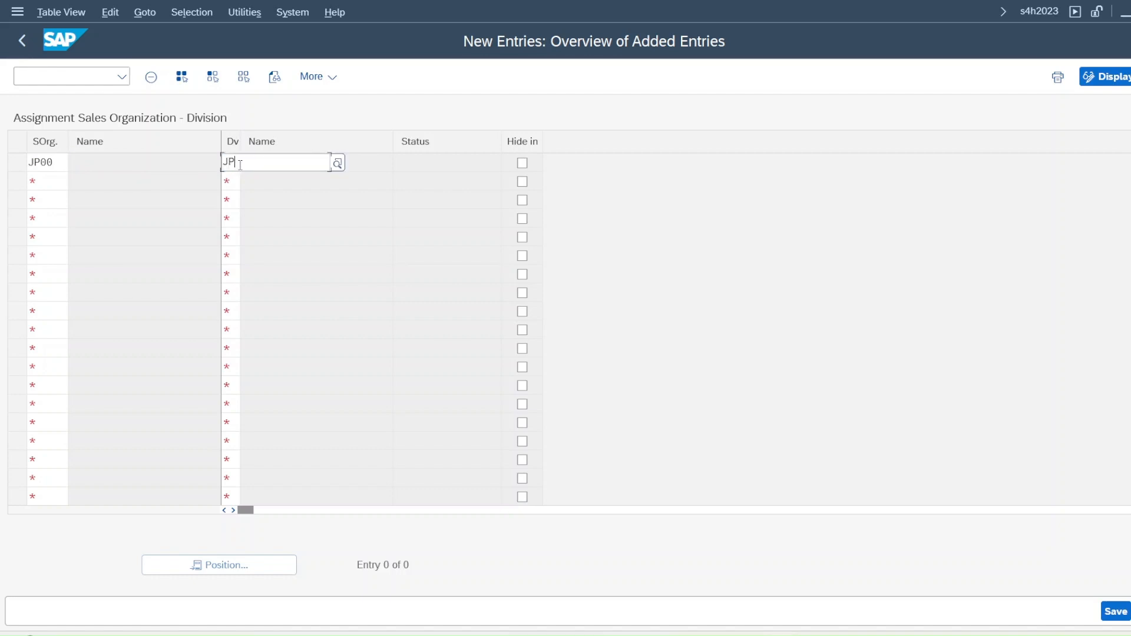
click(251, 216)
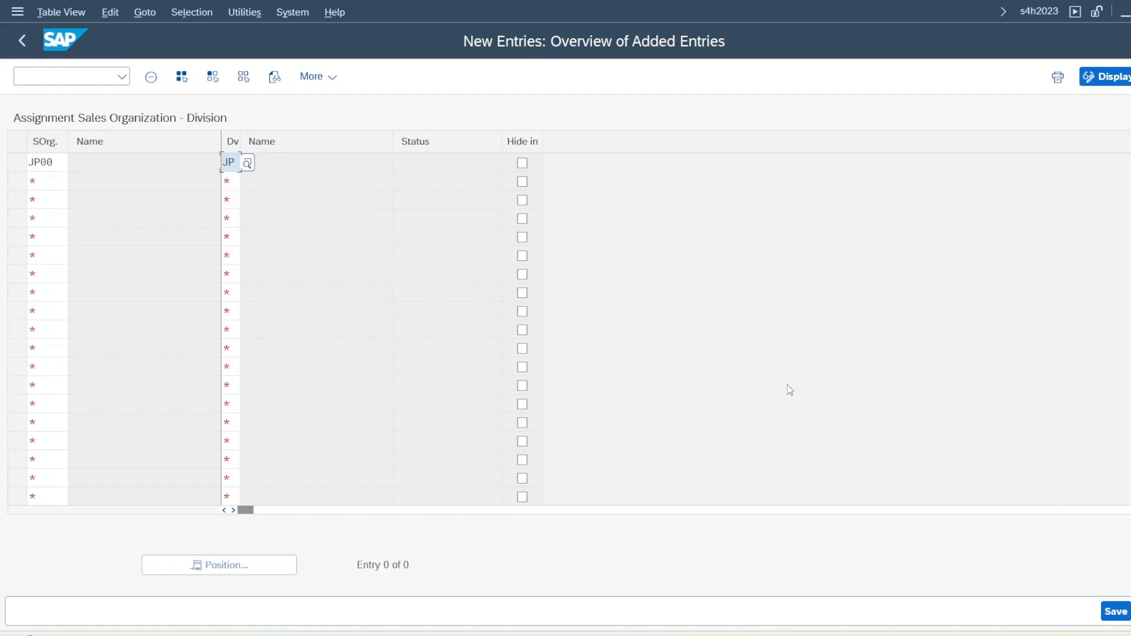
Step: Save the division assignment to the "JP Company Setup" customizing request and return to the IMG structure
click(1117, 612)
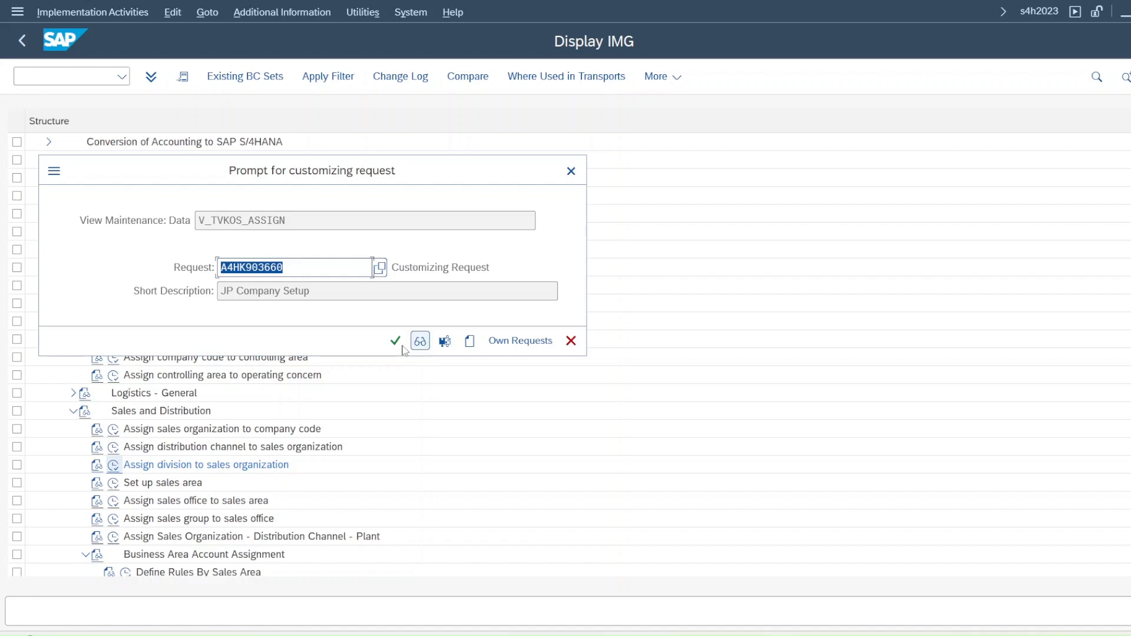
click(401, 345)
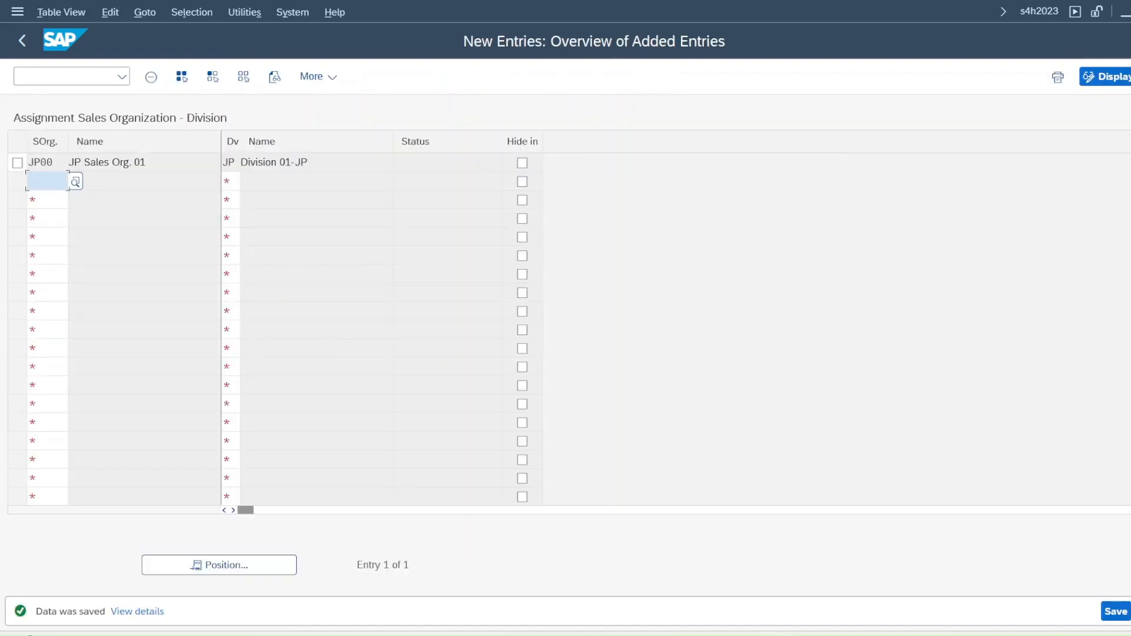
key(shift+F3)
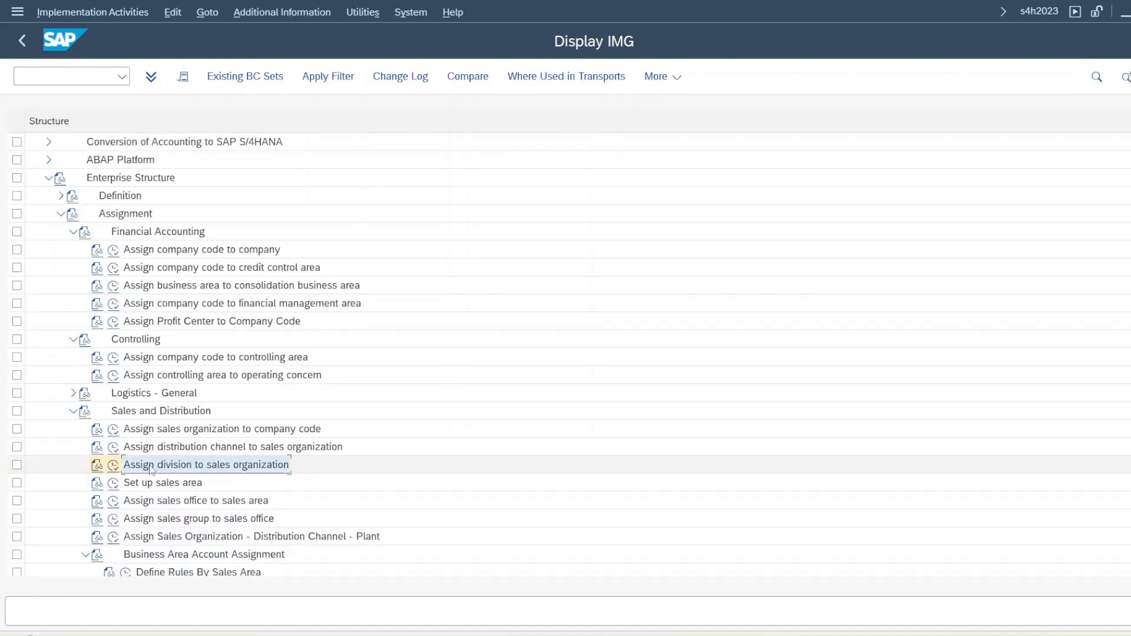
click(113, 483)
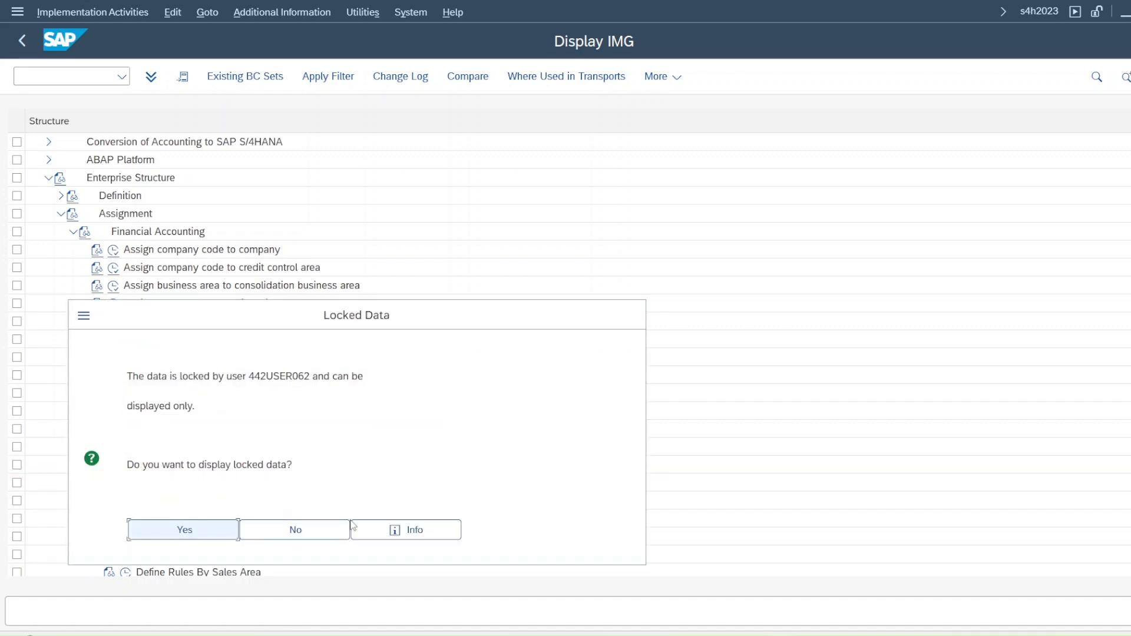
click(254, 527)
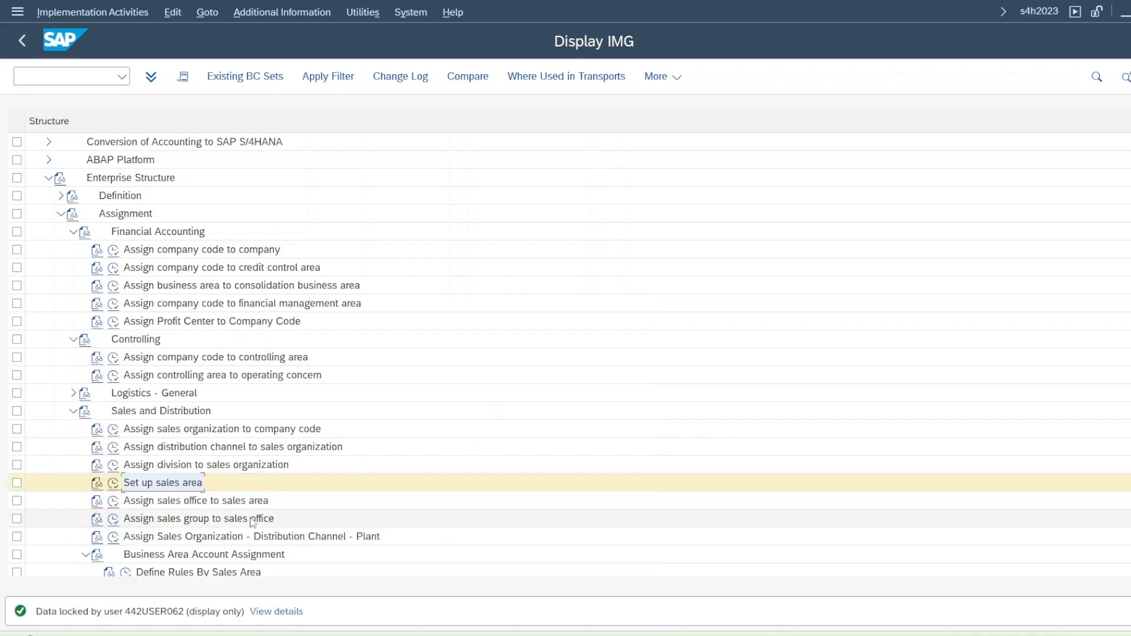
click(113, 501)
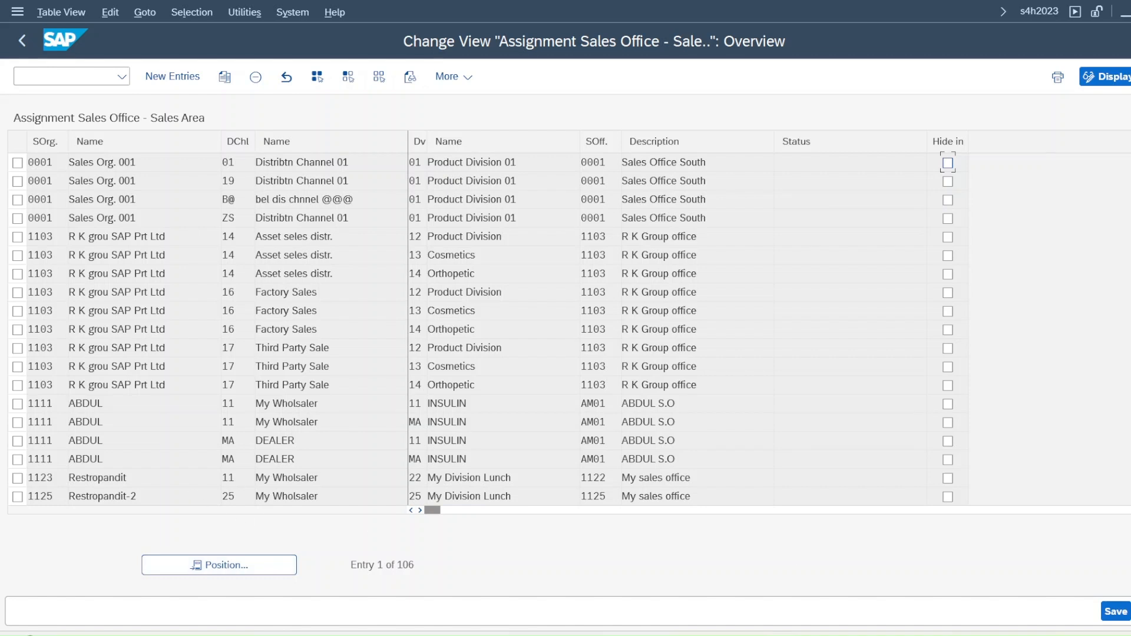
key(F3)
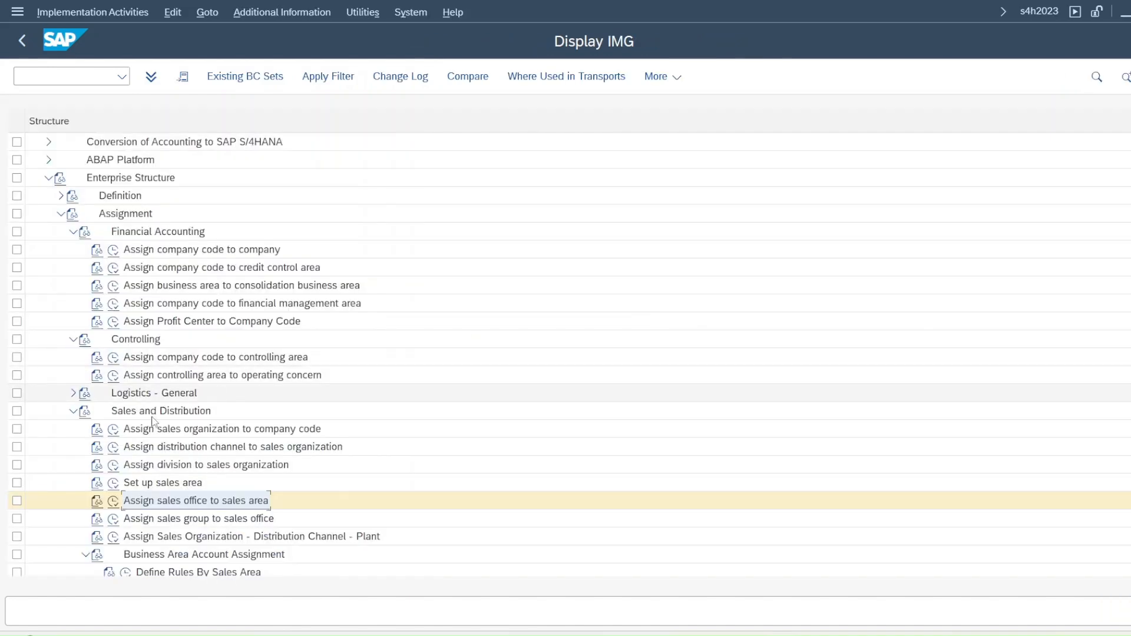
Step: Display the locked entries of the activity Set up sales area and try to switch them to edit mode
click(113, 483)
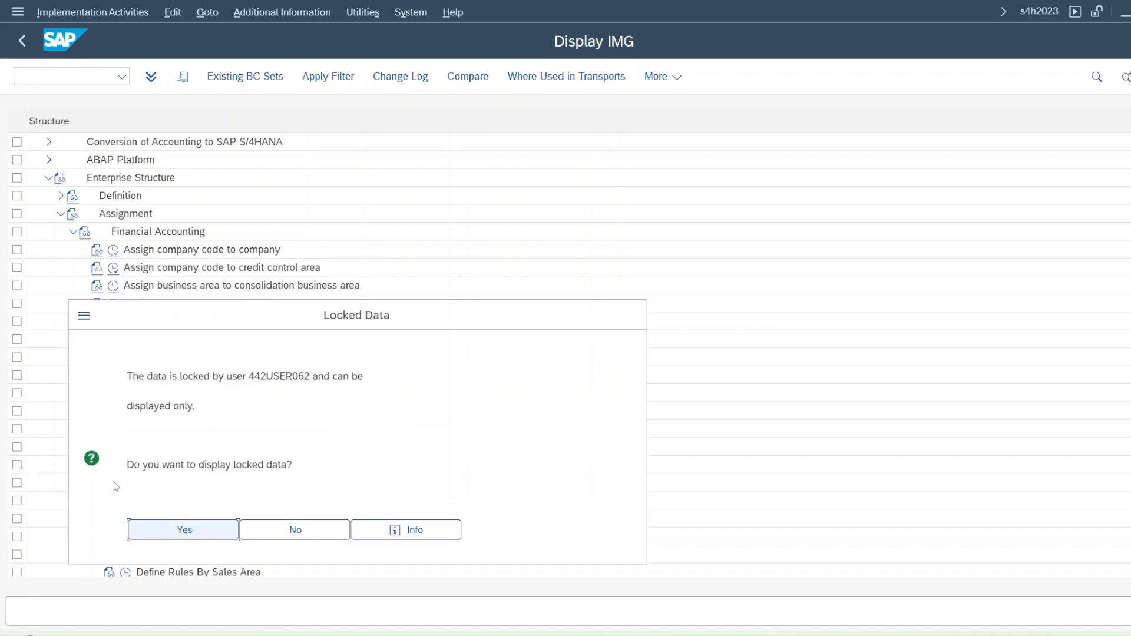
click(186, 531)
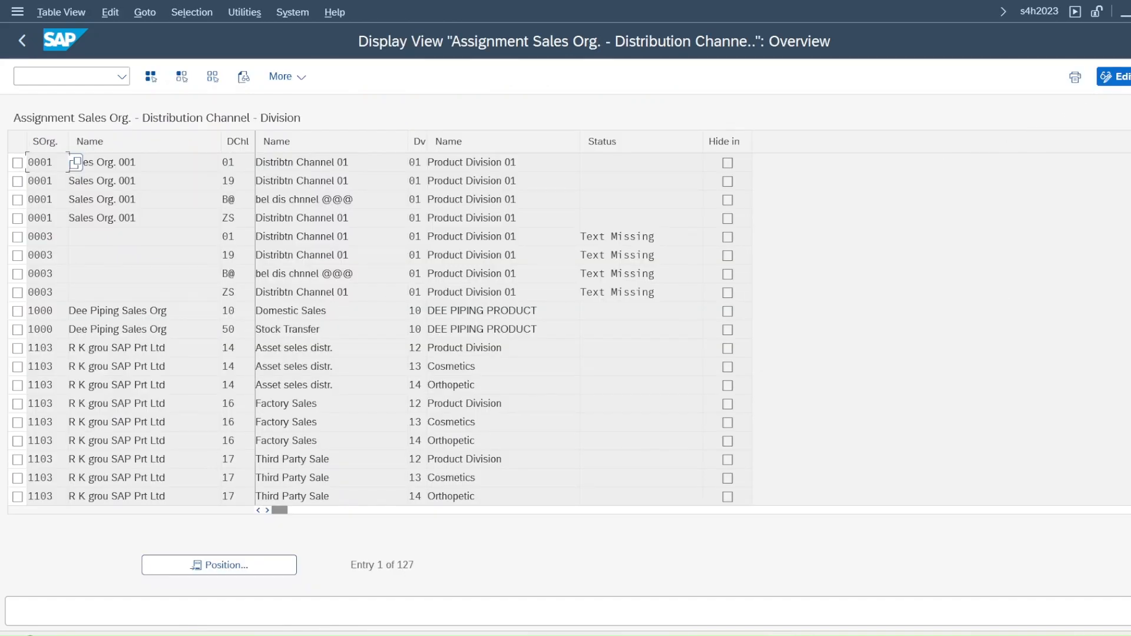
click(782, 635)
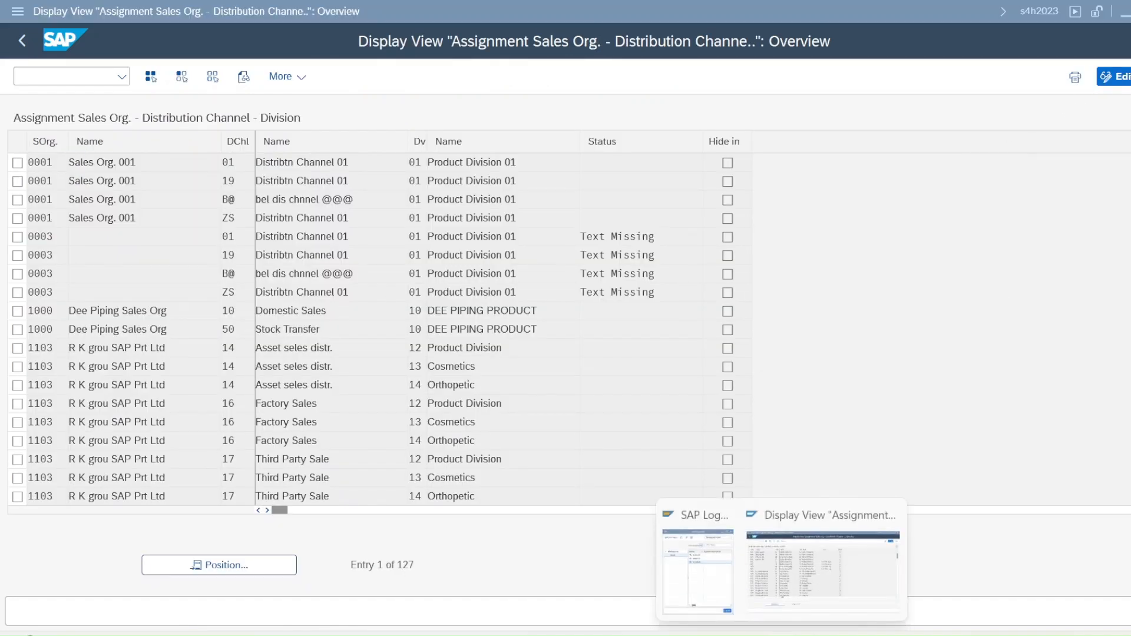
click(1114, 82)
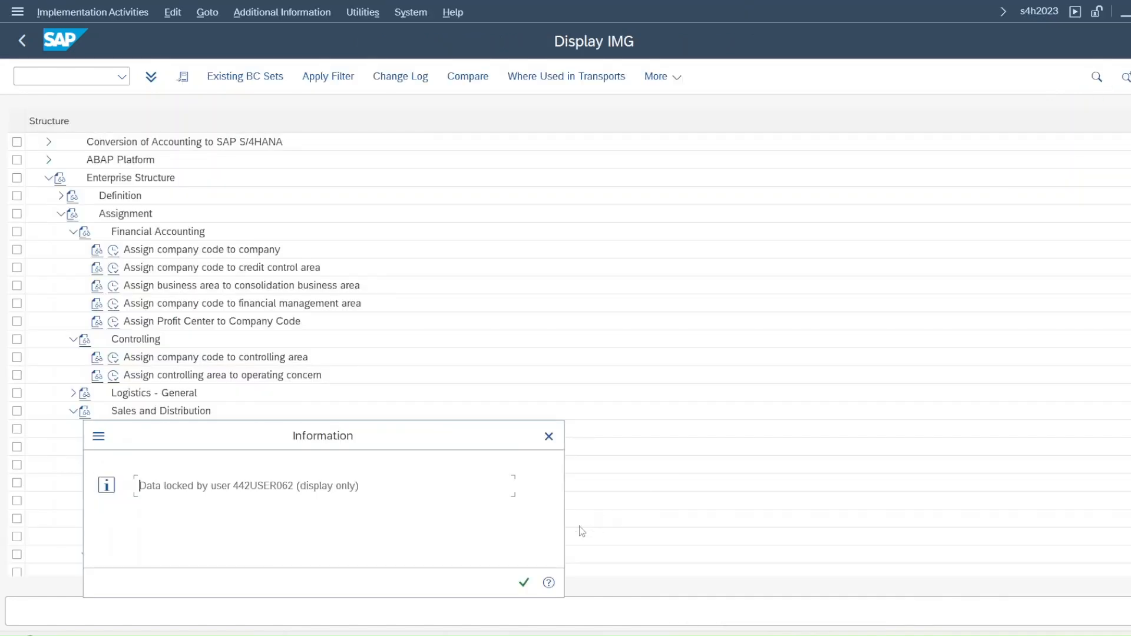
click(1040, 19)
click(524, 583)
Step: Check the session's system information, close it and return to the IMG structure
click(1039, 13)
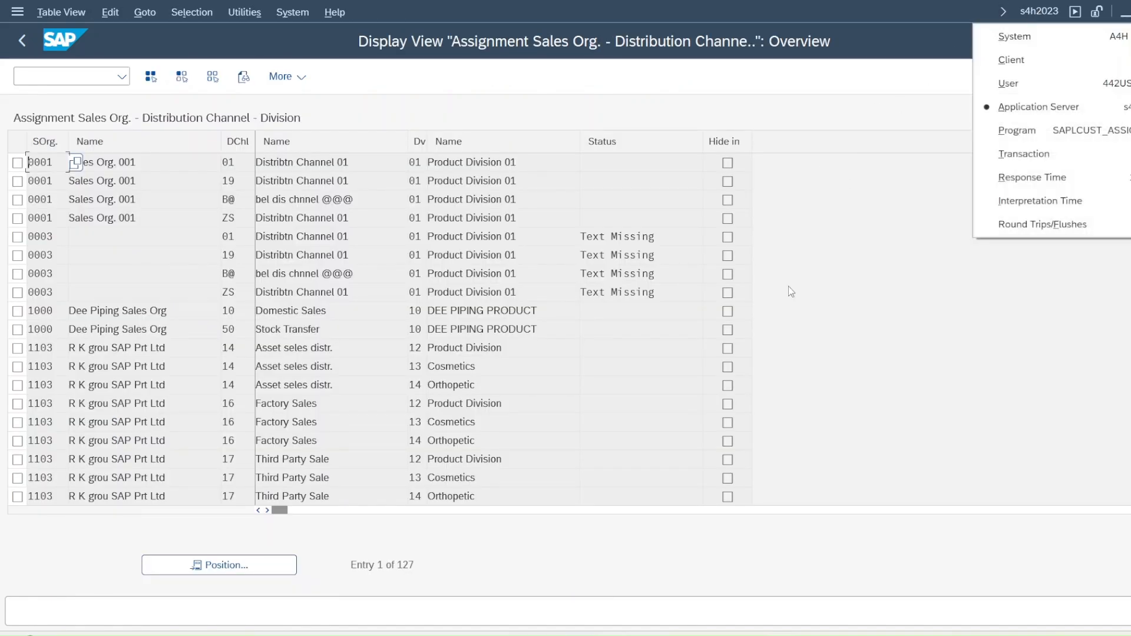
click(852, 111)
key(F3)
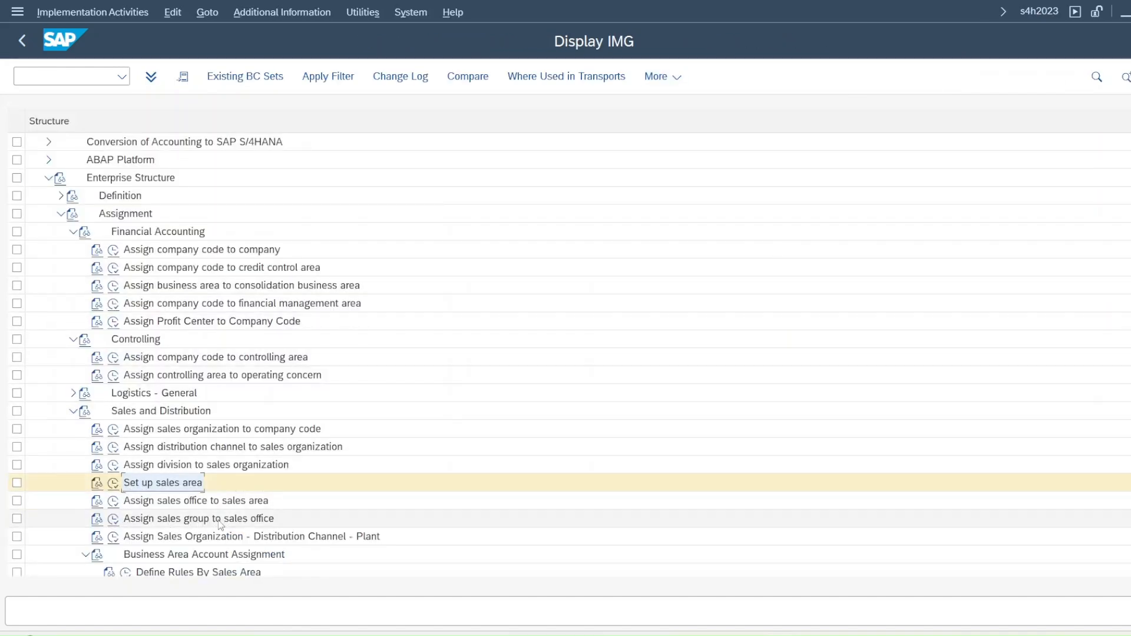
Step: Open the activity Assign sales group to sales office and look for existing entries of sales office JP01
click(117, 521)
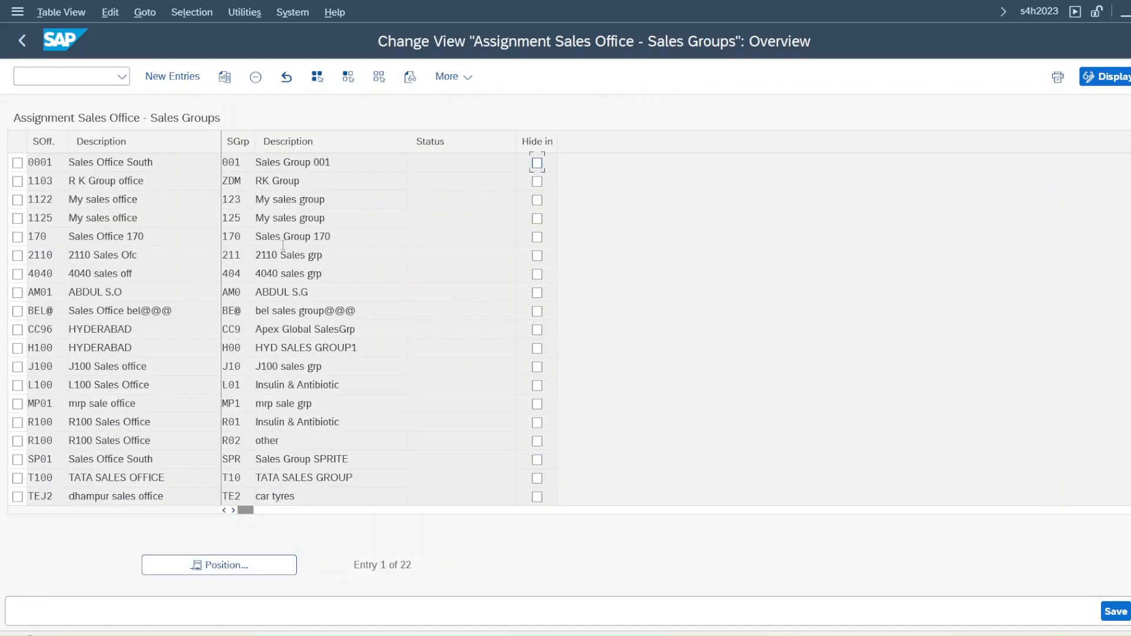
click(177, 565)
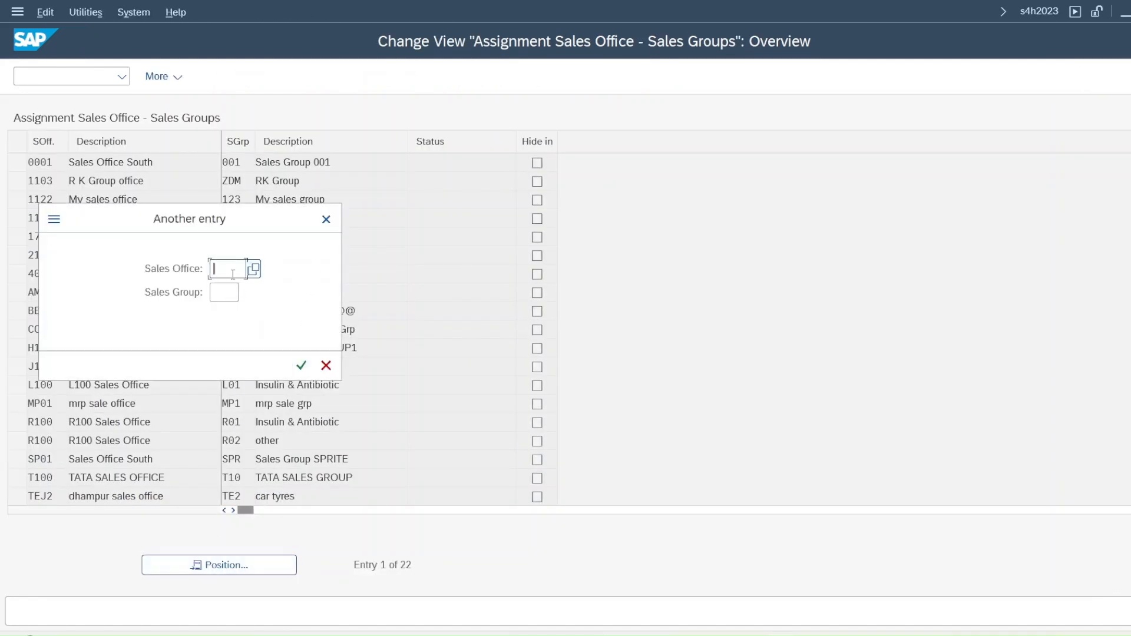
text(JP)
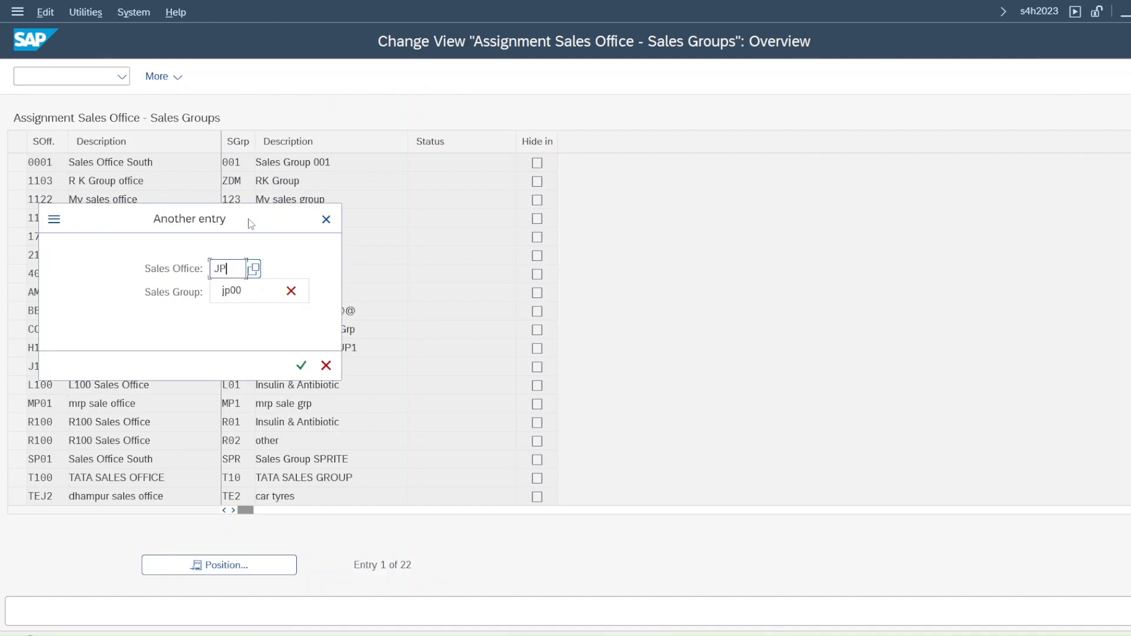
text(01)
key(Return)
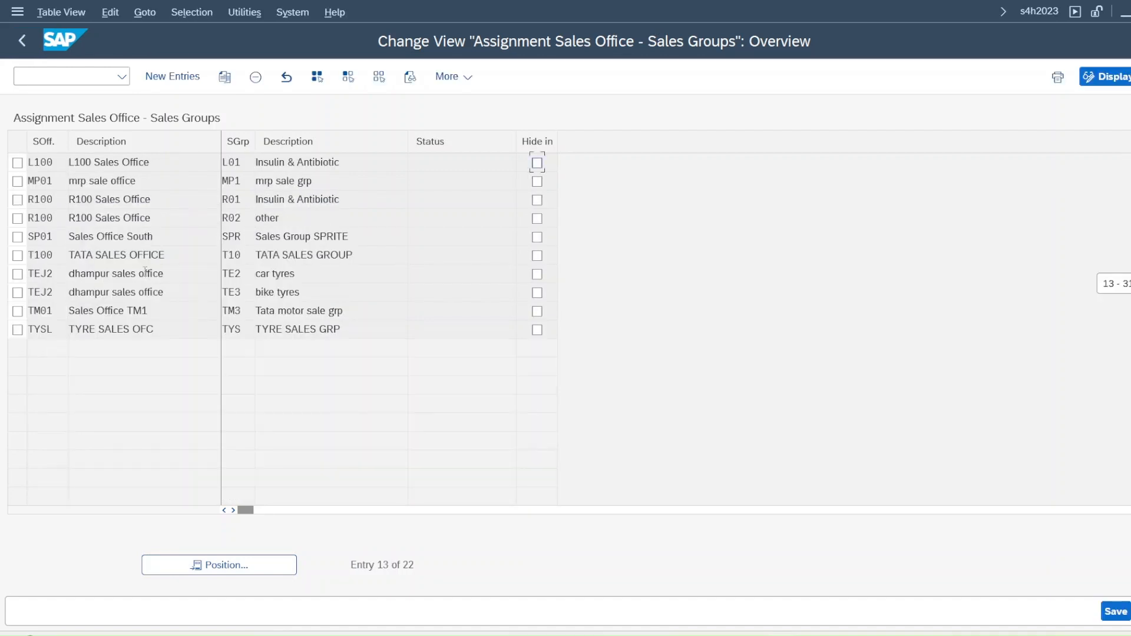
scroll(145, 272, up, 2)
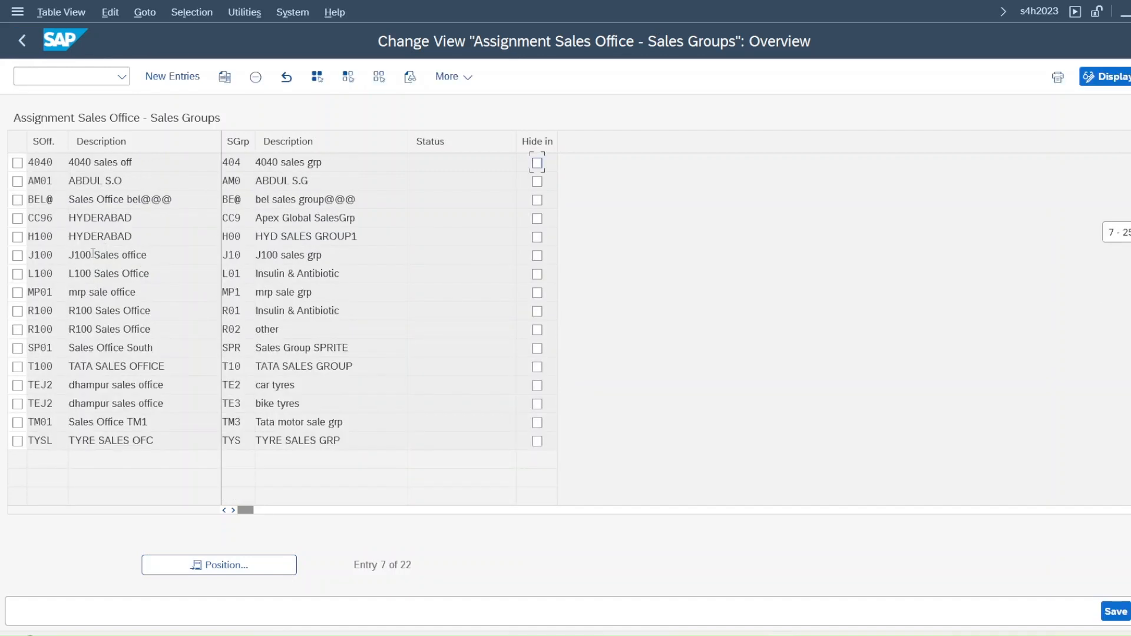
Step: Start a new entry and pick sales office JPS1 (Sales Office 01-JP) from the list of possible values
click(173, 77)
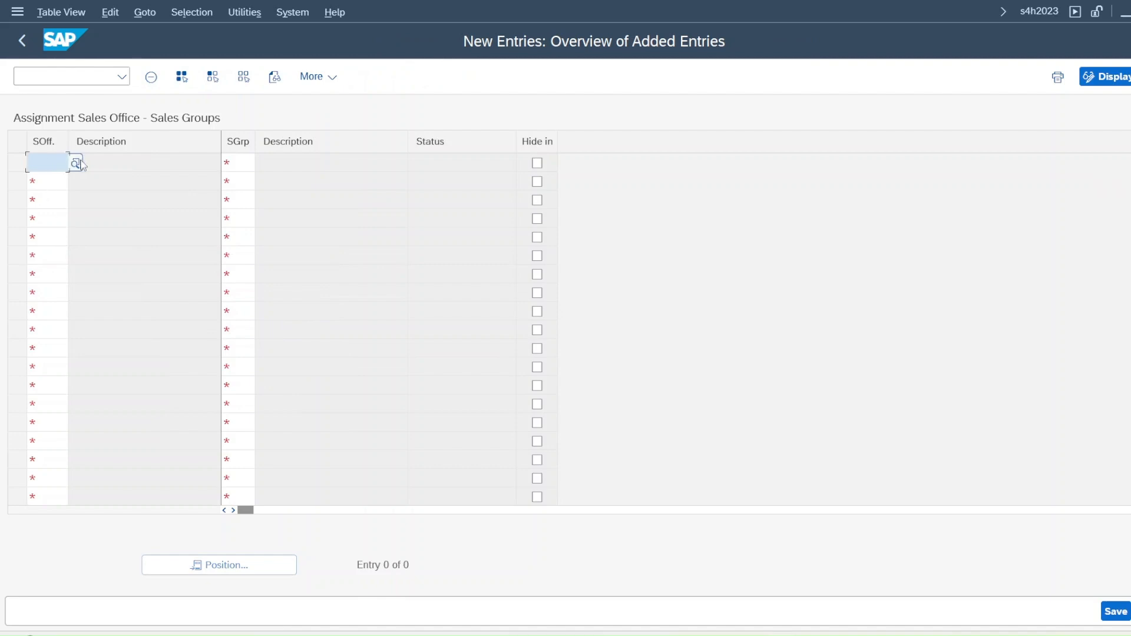
click(75, 164)
scroll(107, 471, down, 1)
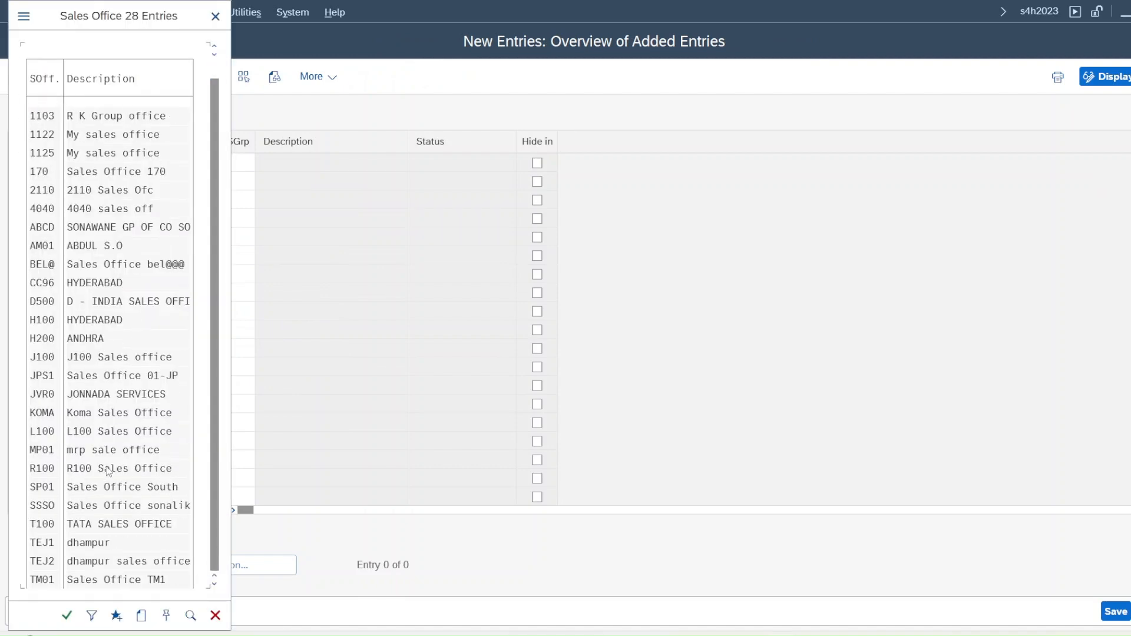
scroll(78, 516, down, 1)
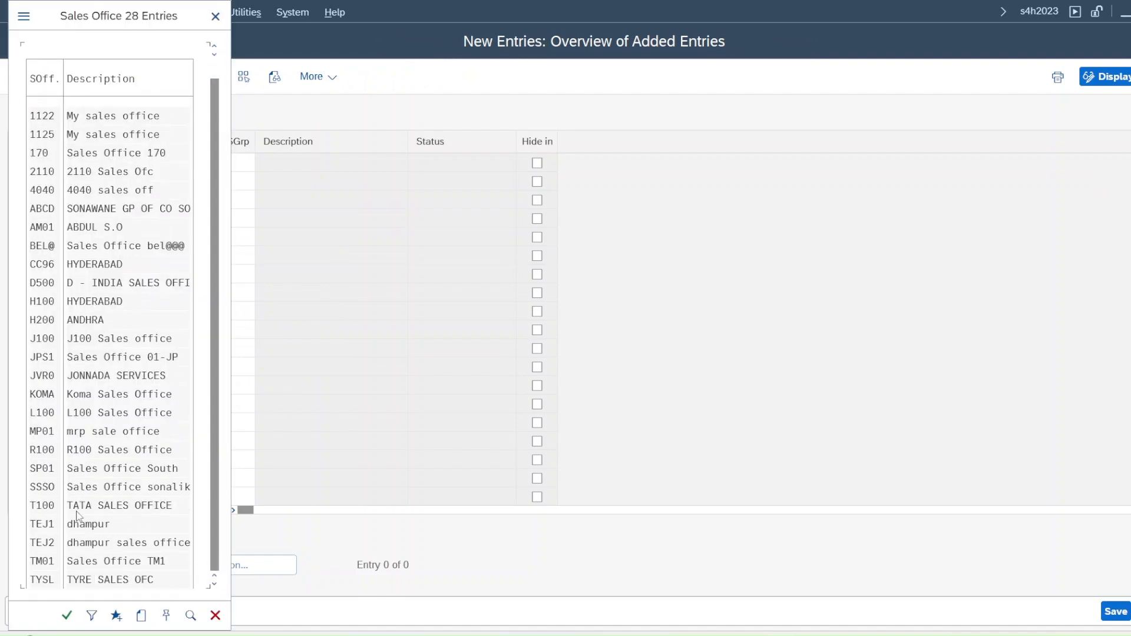
double_click(132, 359)
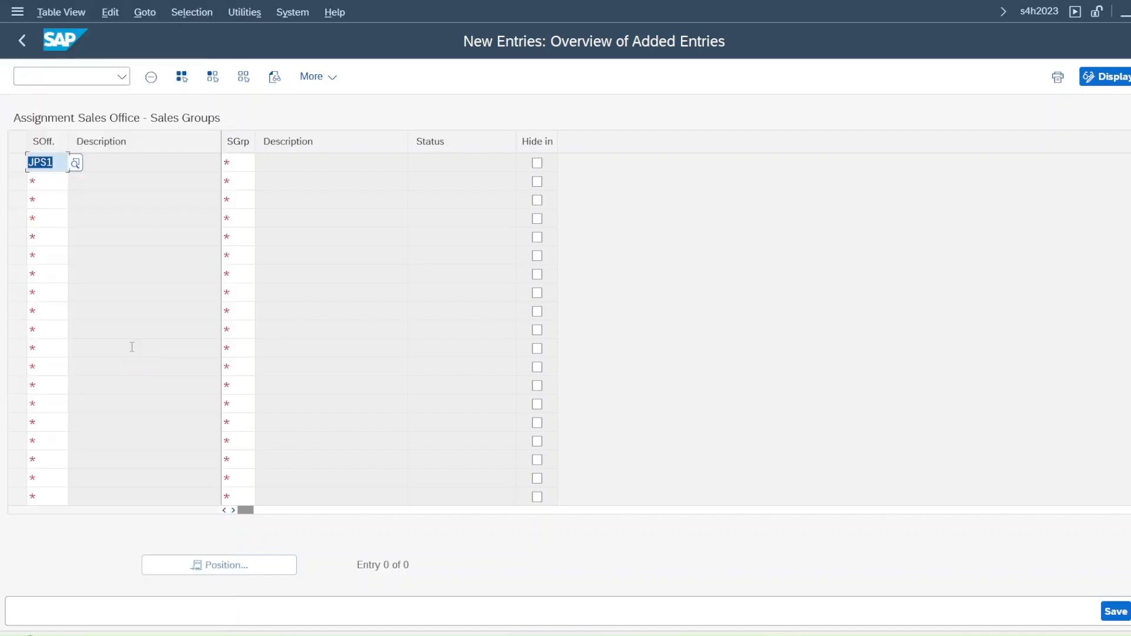
Step: Assign sales group JS1 (Sales Group 01-JP) to the sales office and save the entry to the "JP Company Setup" customizing request
click(235, 162)
click(262, 163)
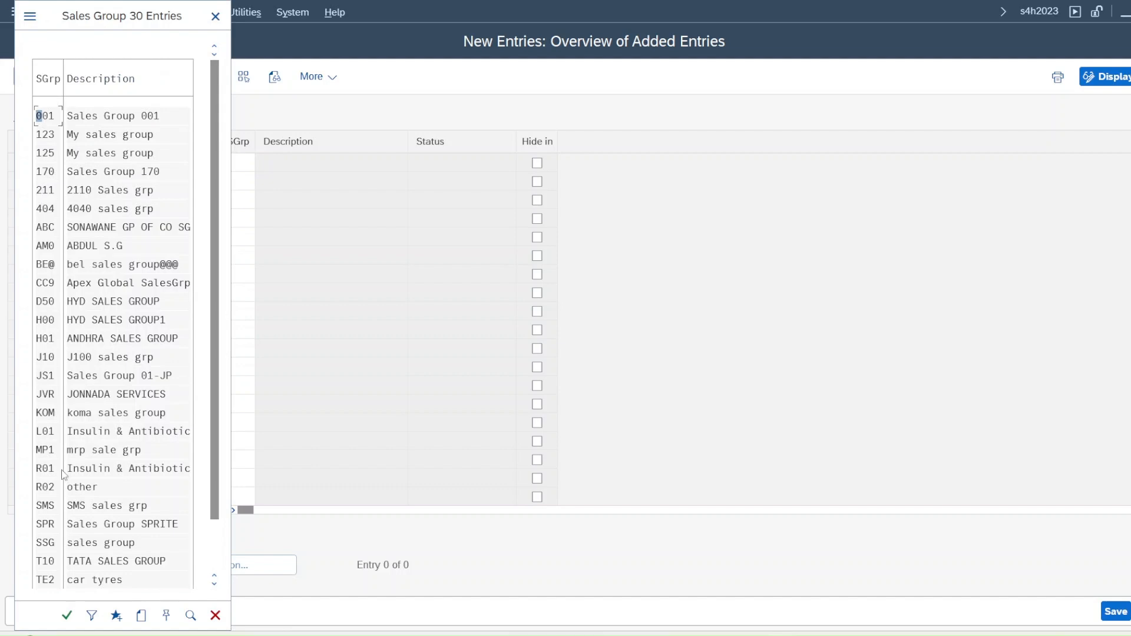
double_click(51, 375)
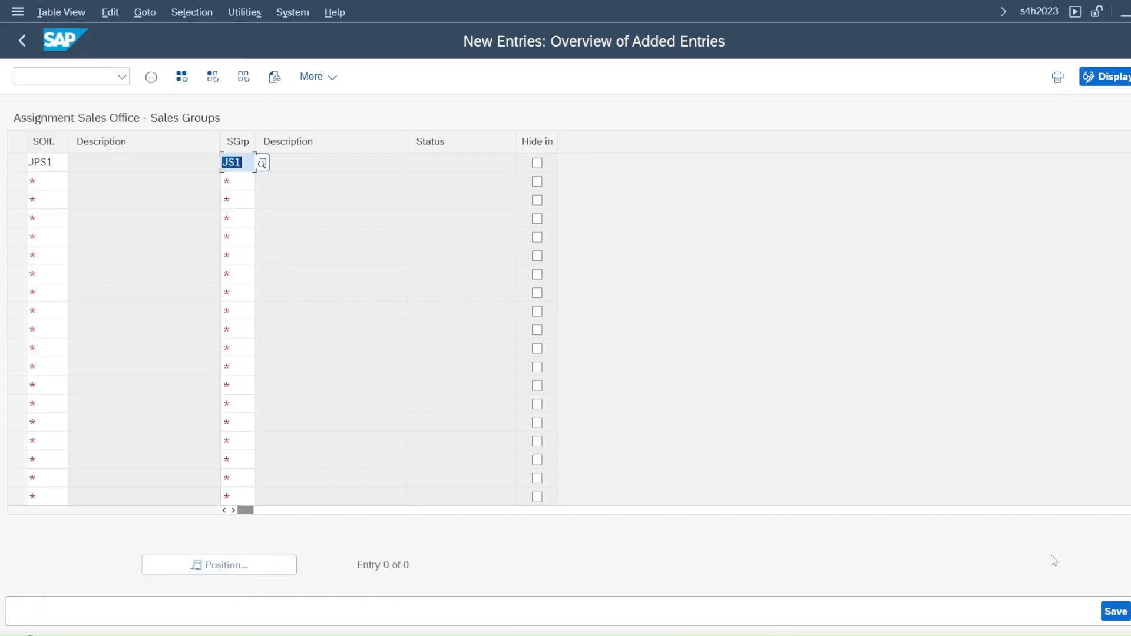
key(Return)
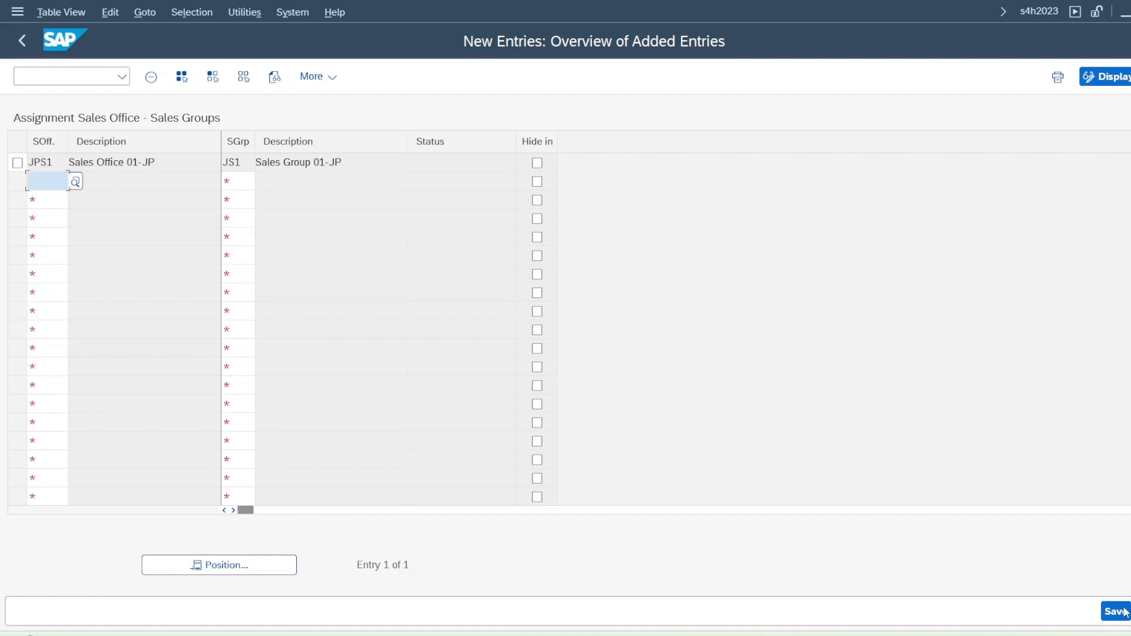
click(1122, 612)
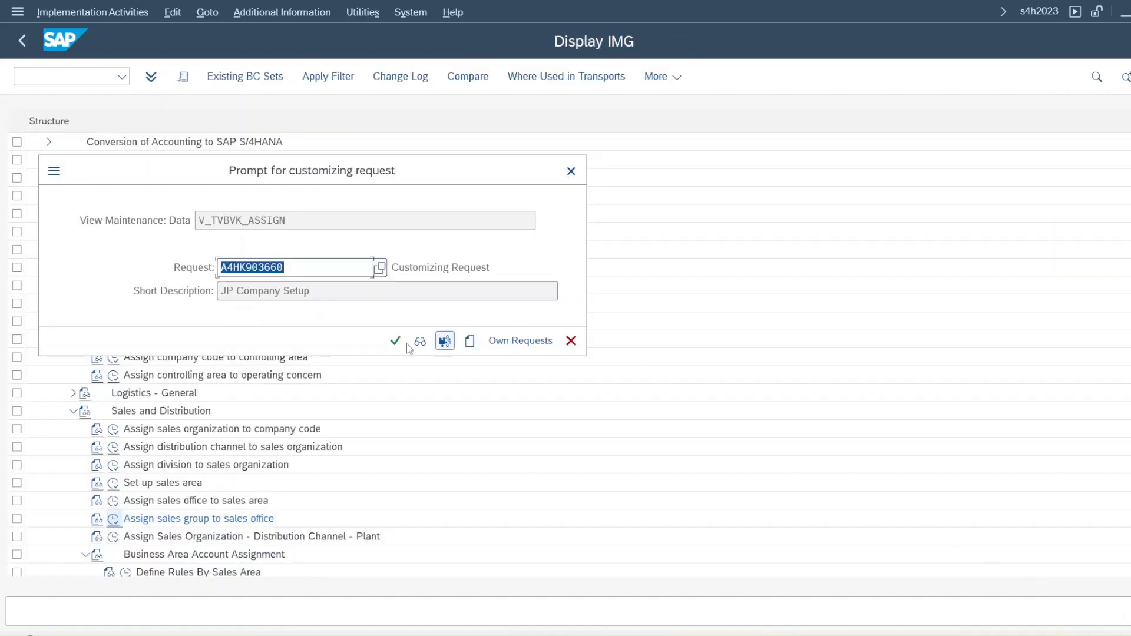
click(395, 342)
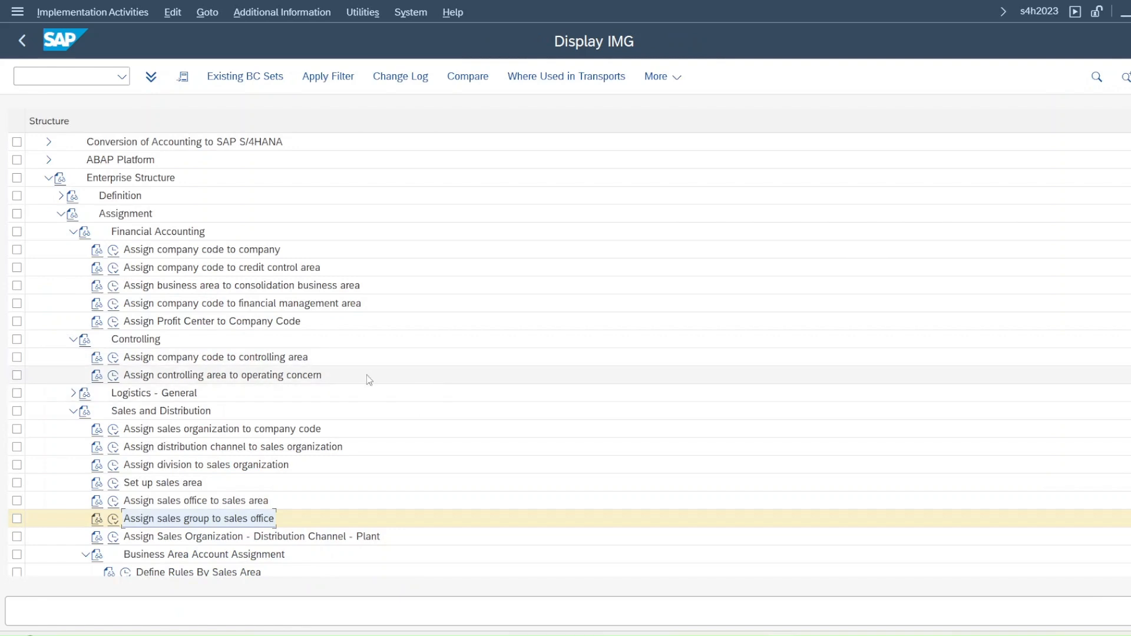
Step: In Assign Sales Organization - Distribution Channel - Plant, add a new entry with sales organization JP00, distribution channel JP and plant JPP1
scroll(366, 381, down, 2)
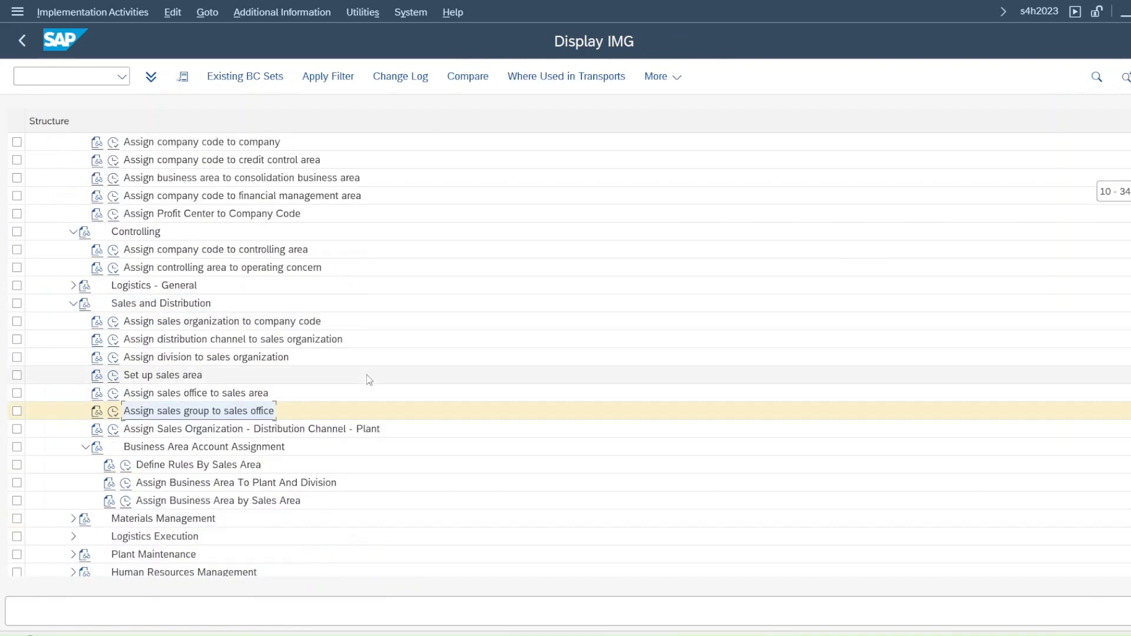
click(113, 430)
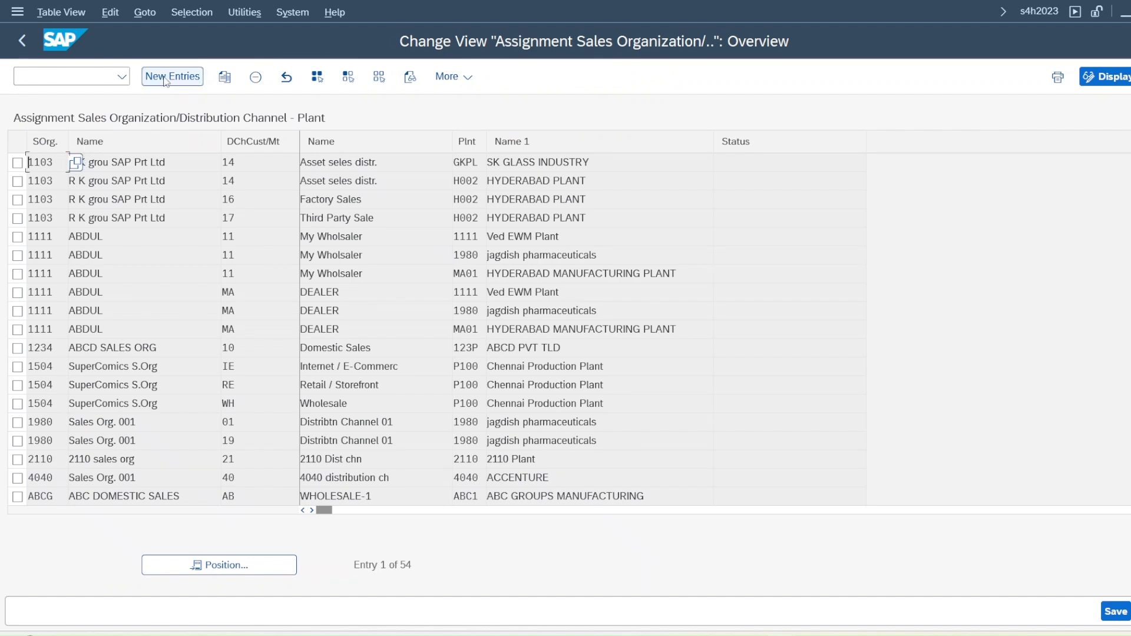
click(160, 82)
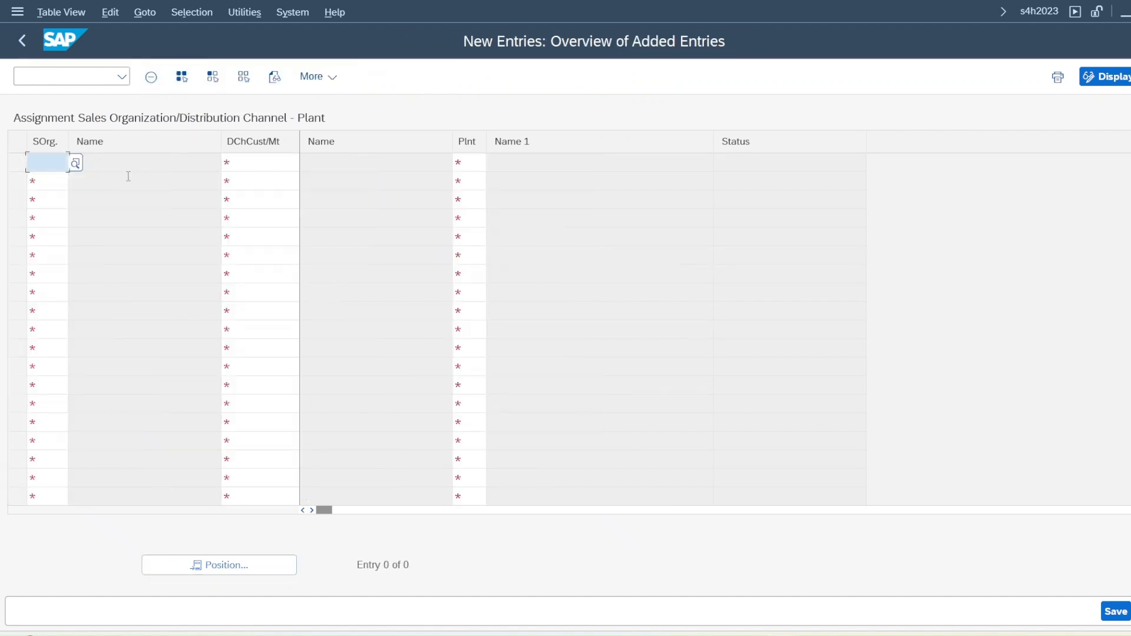
text(JP00)
key(Tab)
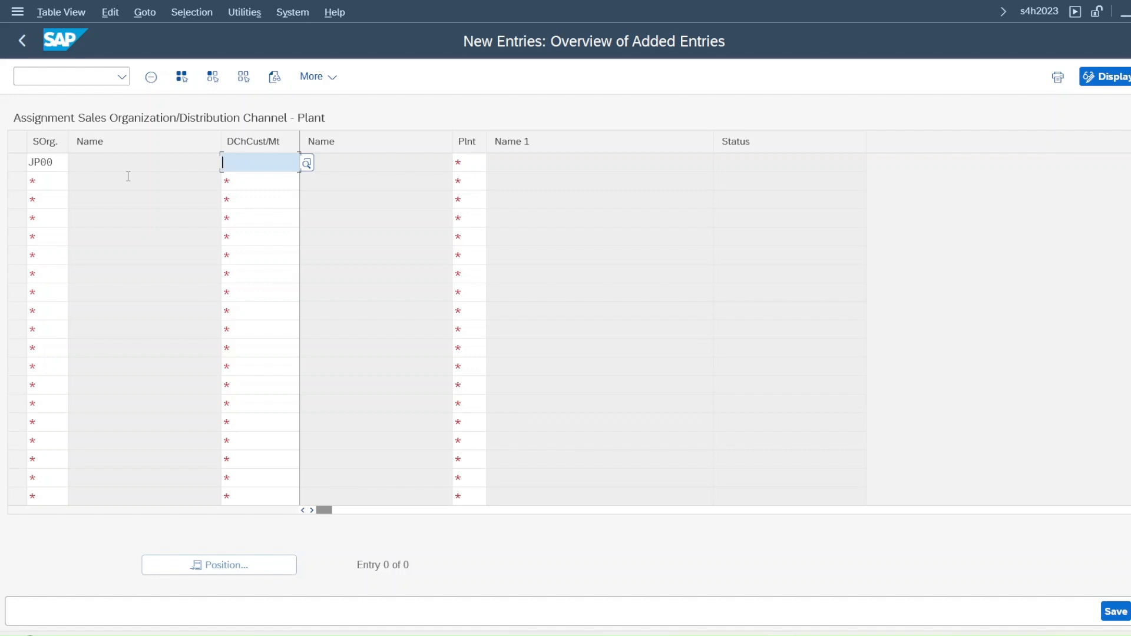
text(JP)
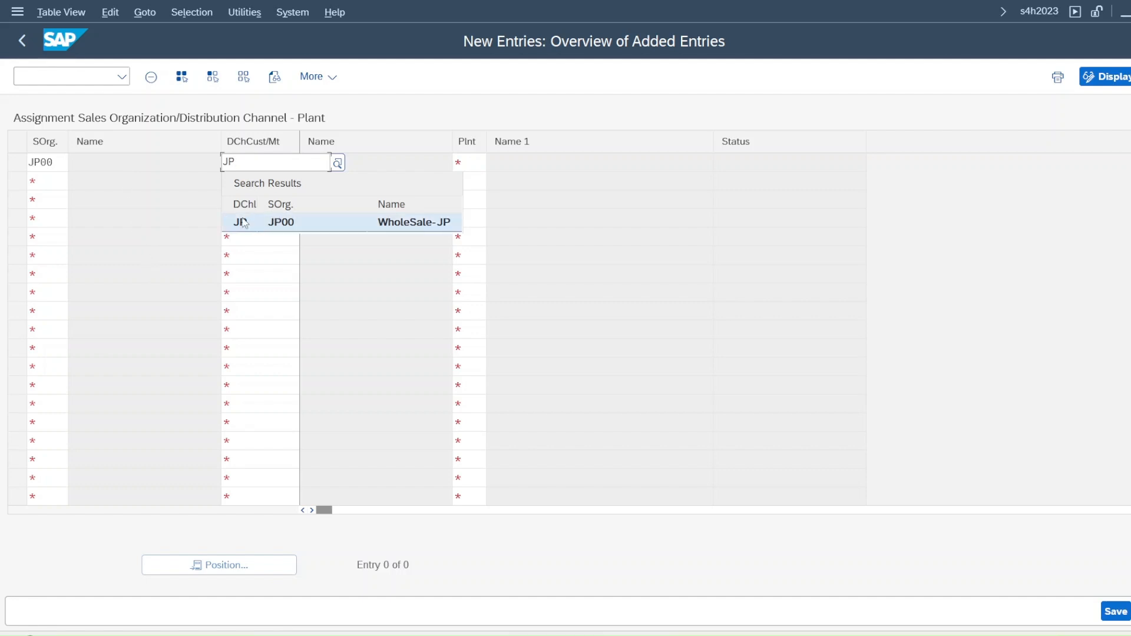
click(261, 222)
click(468, 159)
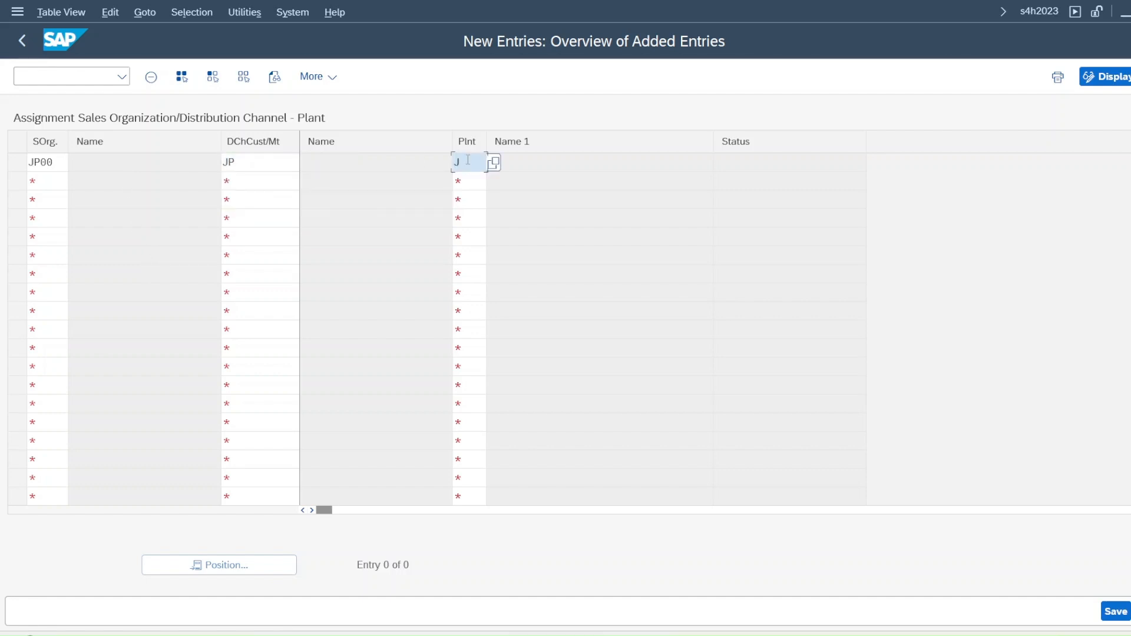
text(JPP1)
key(Return)
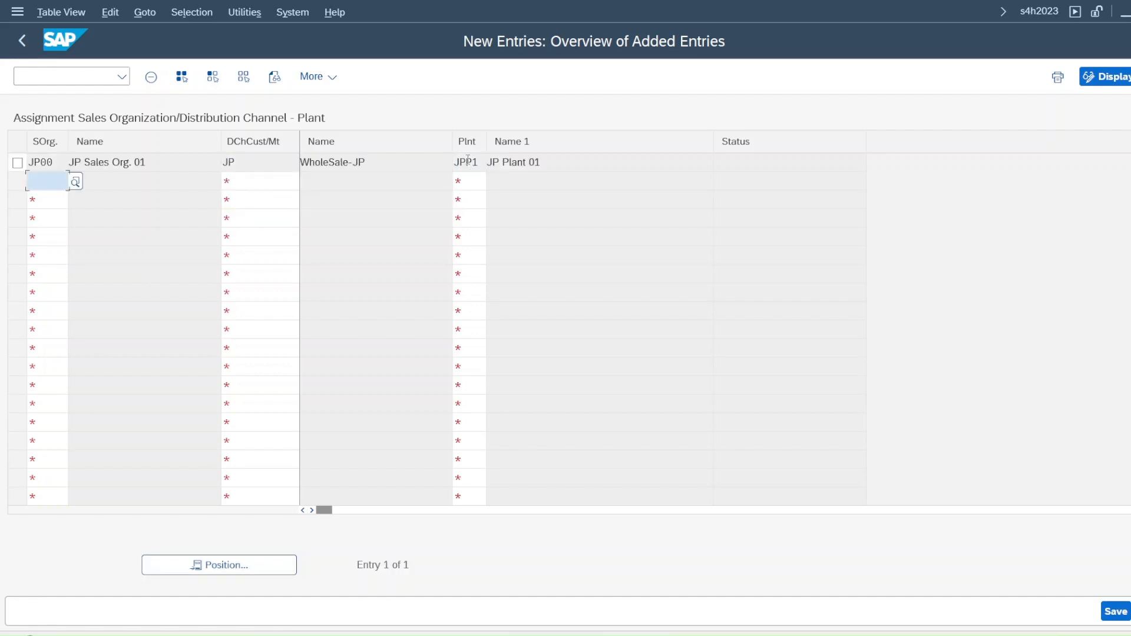
Step: Save the plant assignment to the "JP Company Setup" customizing request and return to the IMG structure
click(1115, 616)
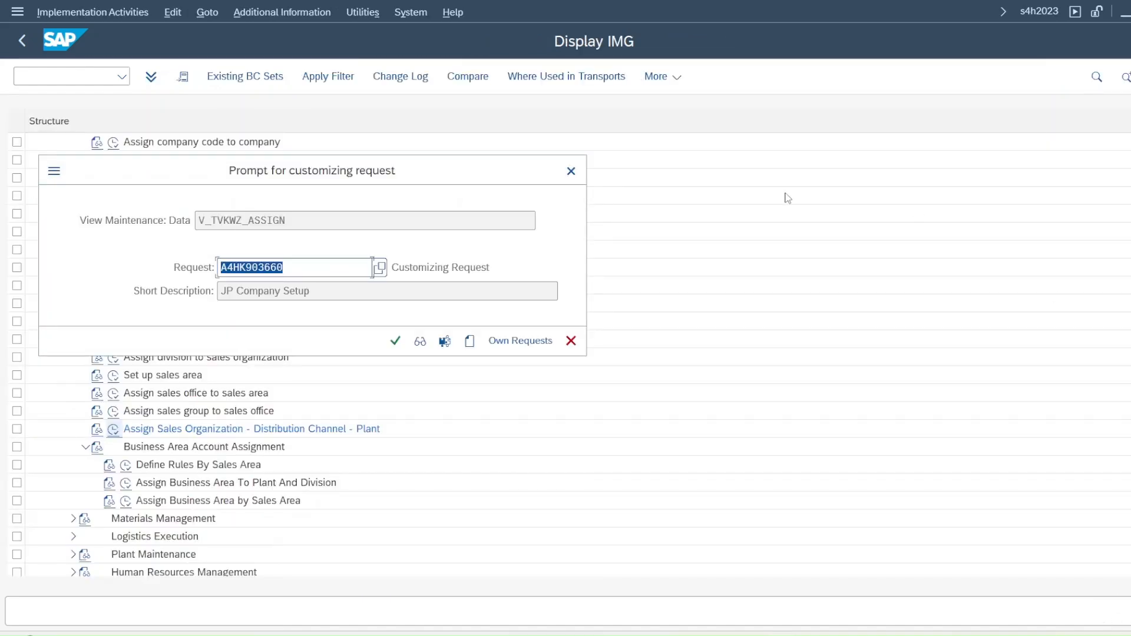
click(397, 341)
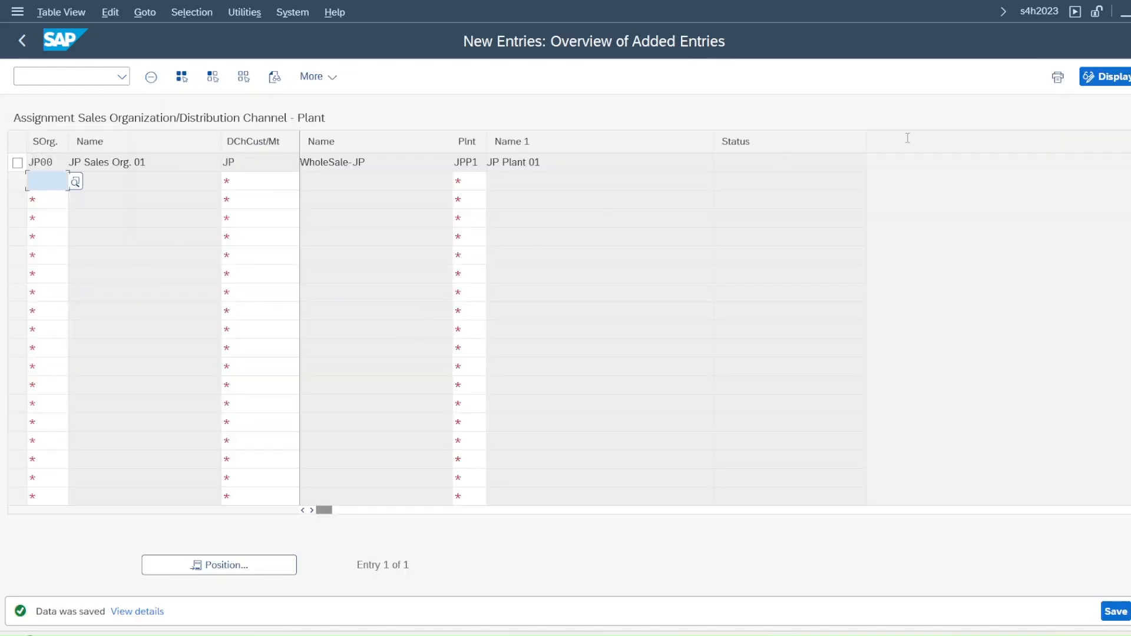
key(shift+F3)
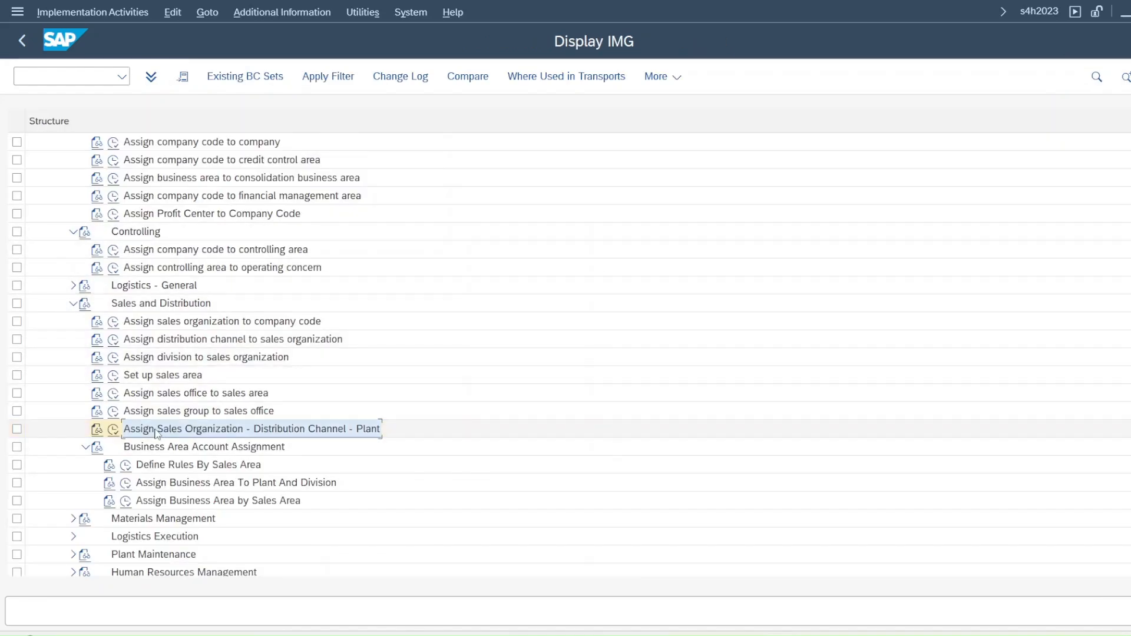
Step: Try to open the activity Set up sales area for maintenance and return to the IMG structure
click(111, 378)
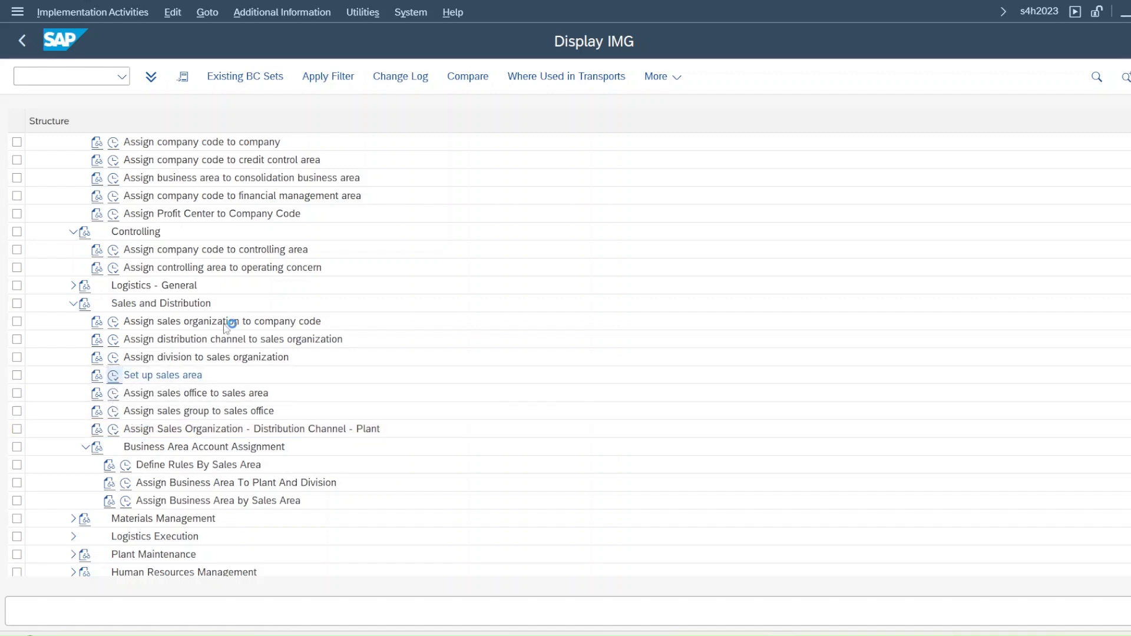
click(323, 534)
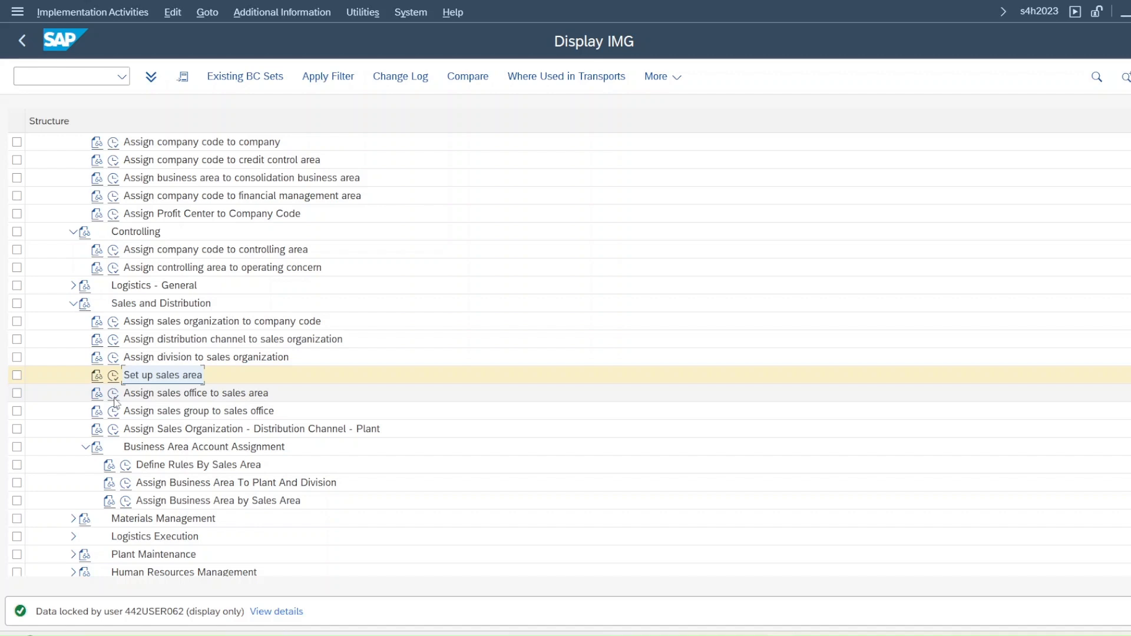
Step: Open Define Common Divisions under Sales and Distribution master data, look up sales organization JP00 with division JP, and go back
scroll(118, 451, down, 5)
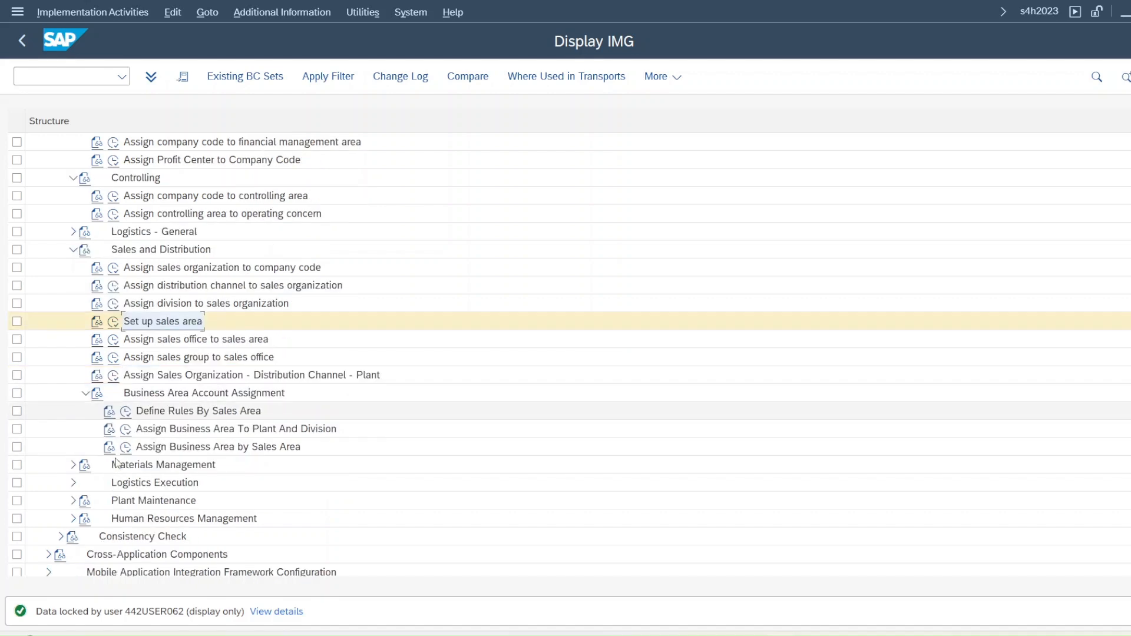
scroll(116, 434, up, 1)
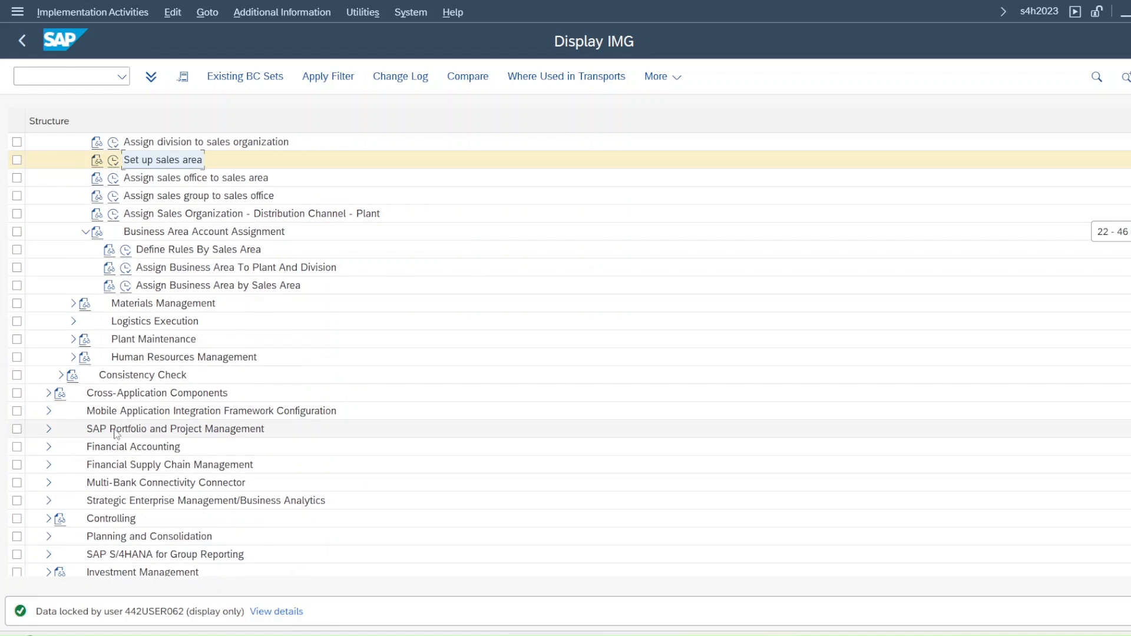
scroll(118, 430, up, 3)
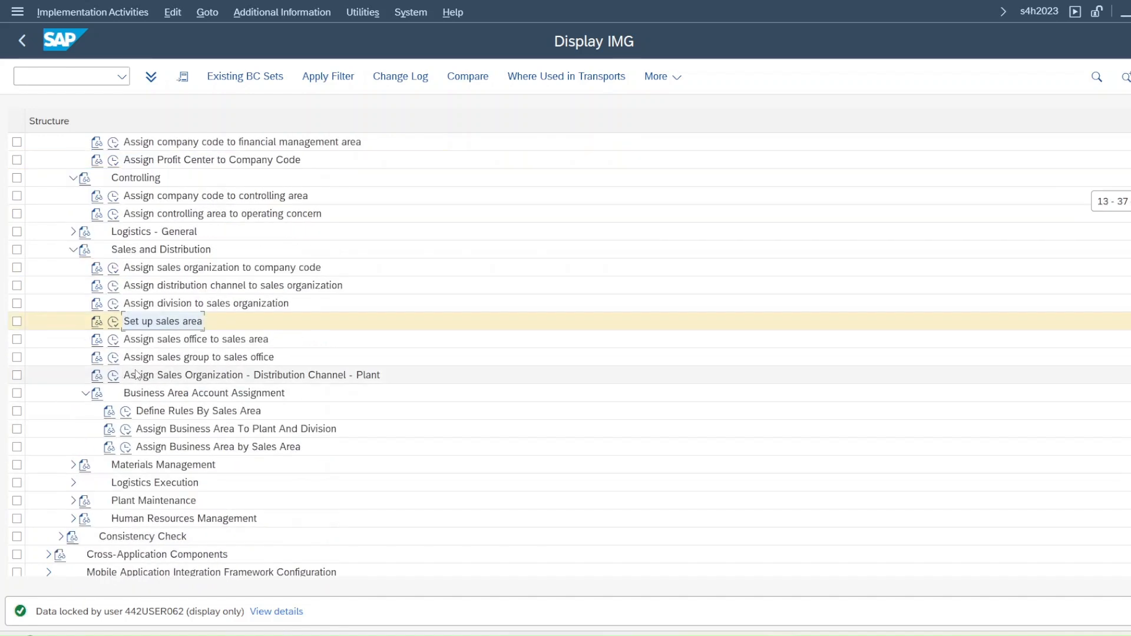
scroll(135, 374, down, 8)
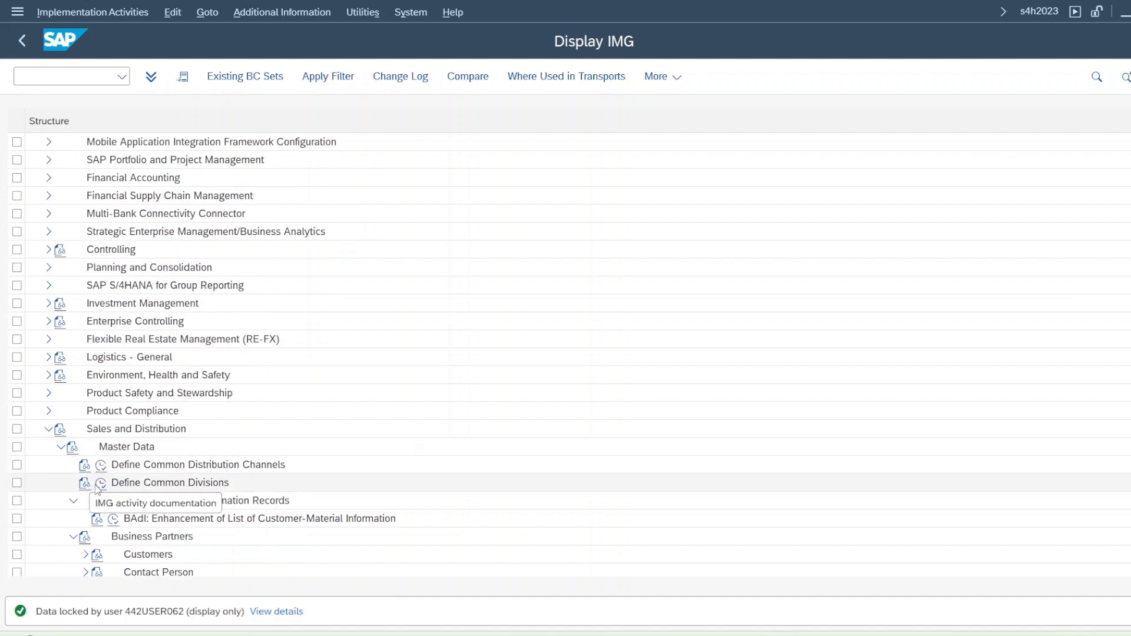
click(100, 483)
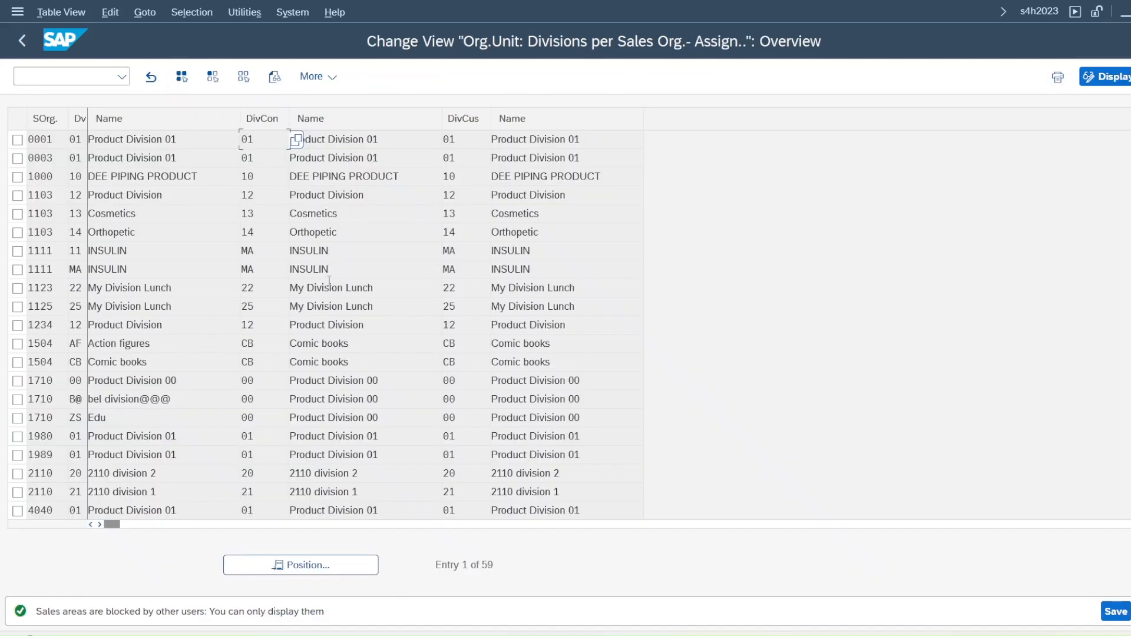
click(289, 571)
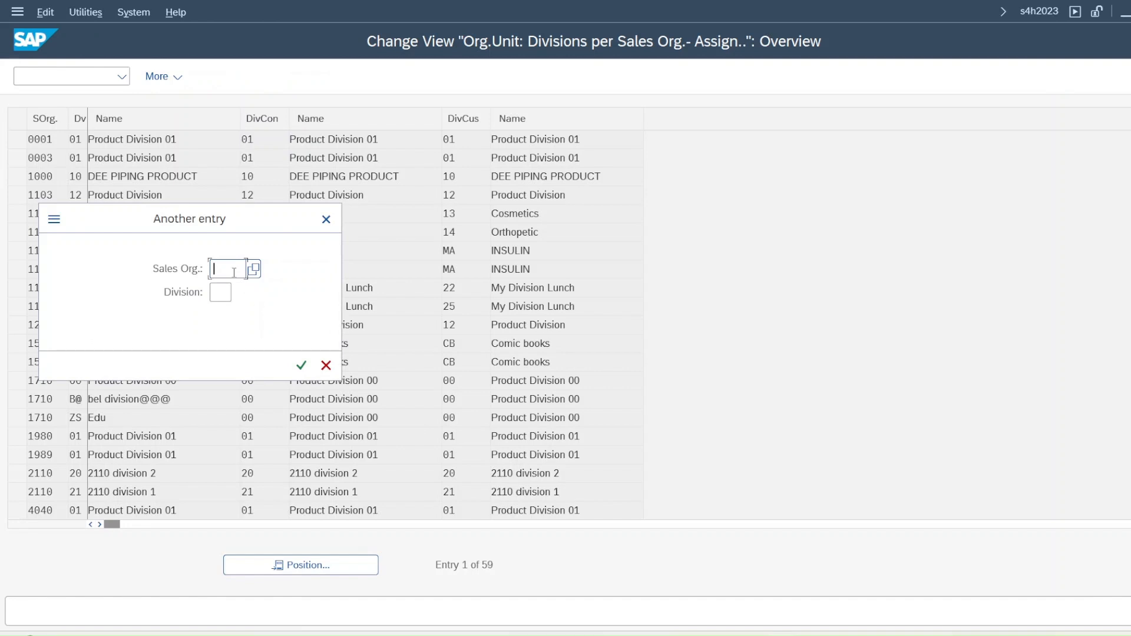
text(JP00)
key(Tab)
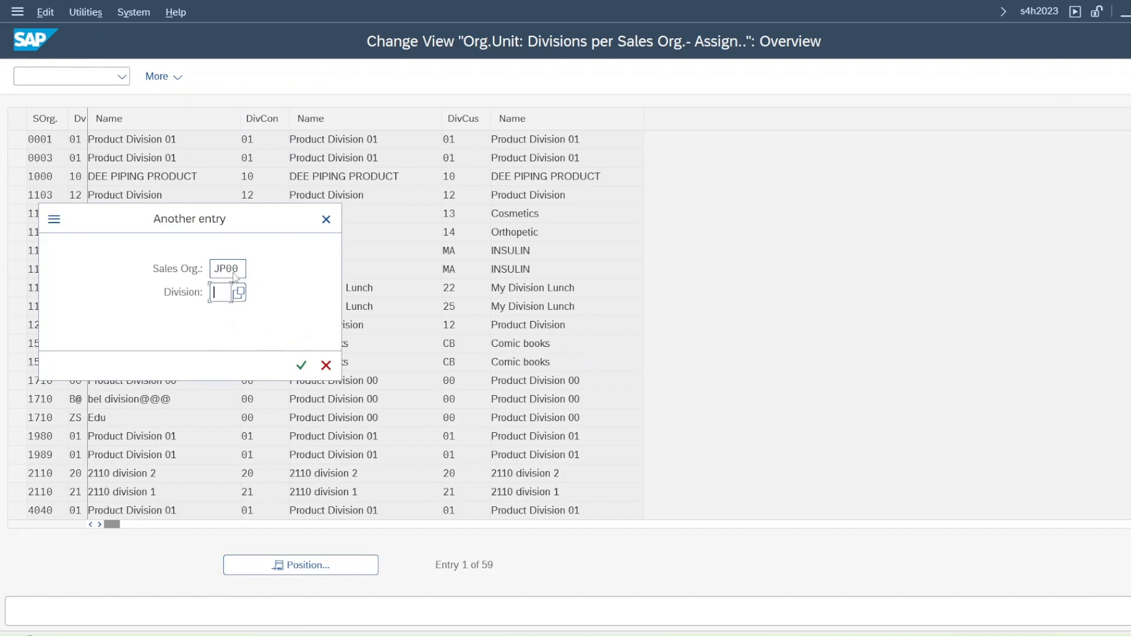
text(JP)
key(Return)
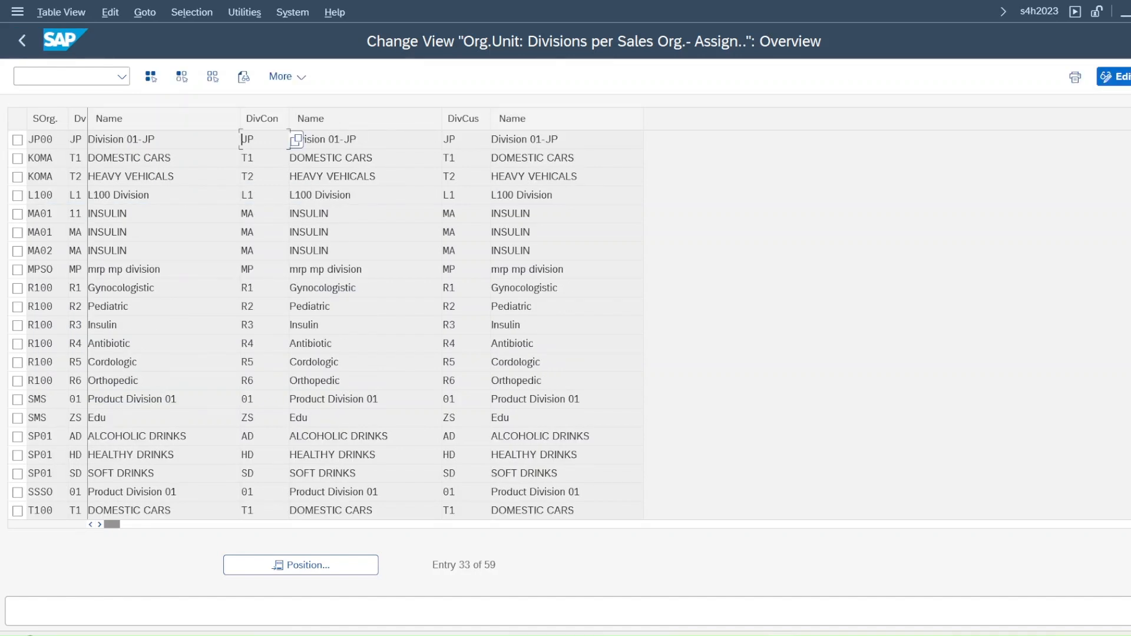
key(F3)
Step: Open Define Common Distribution Channels, look up the entries of sales organization JP00, and leave the IMG in this session
click(105, 468)
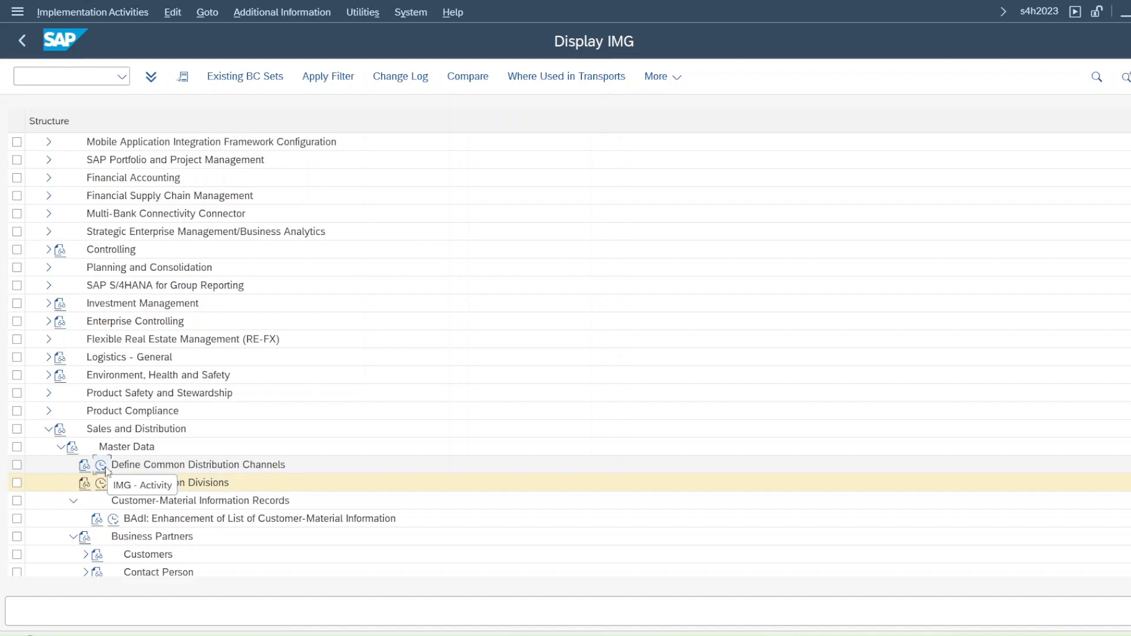
click(278, 559)
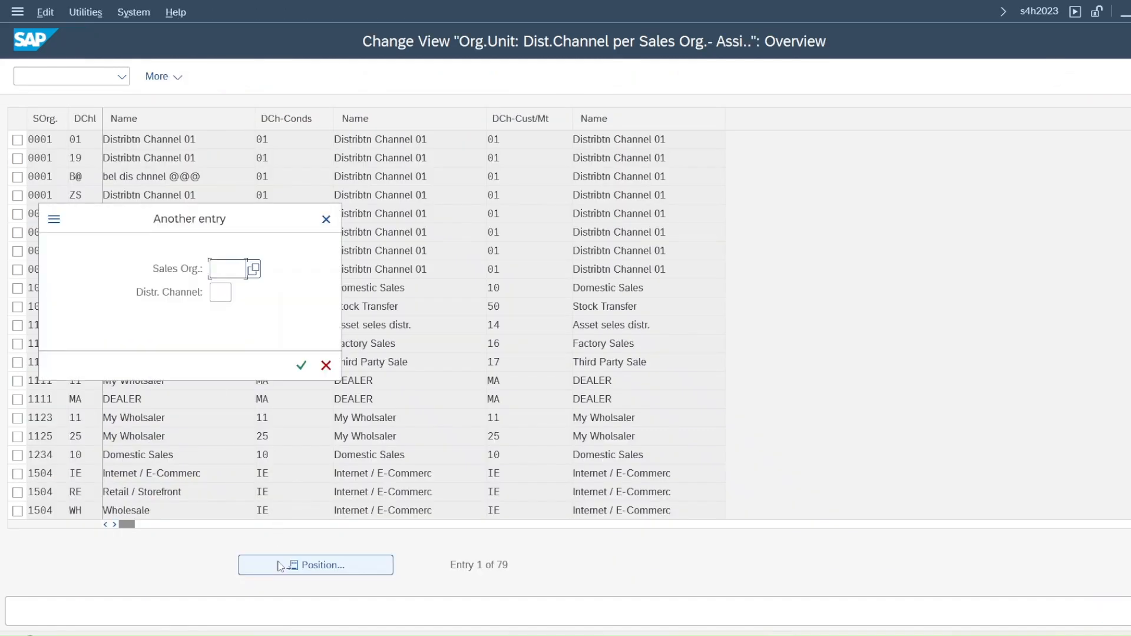
text(JP00)
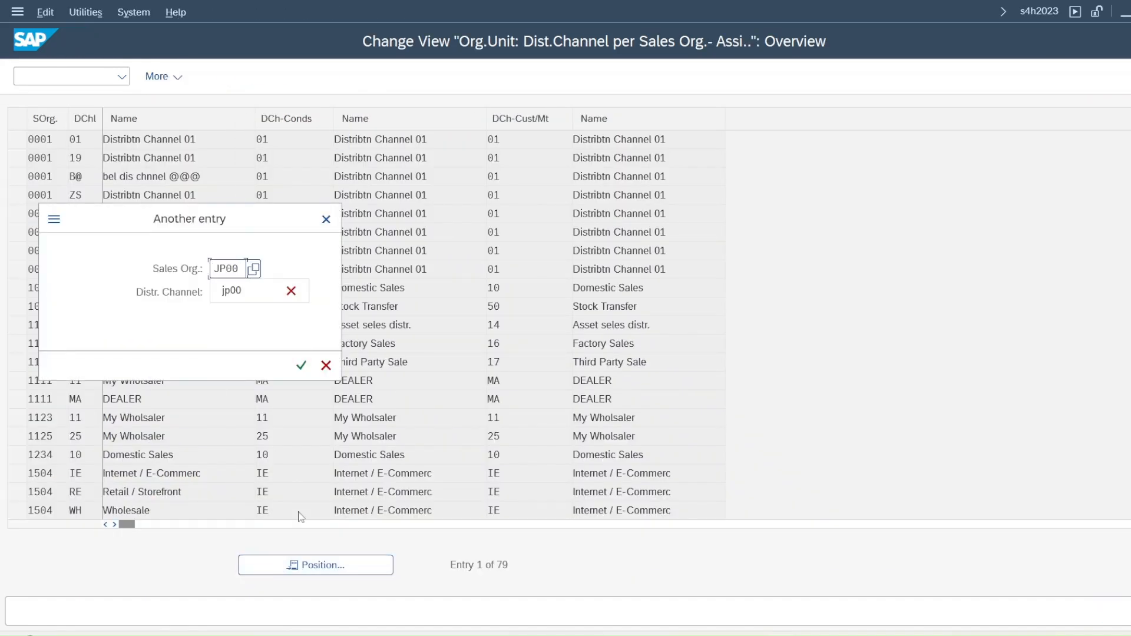
key(Return)
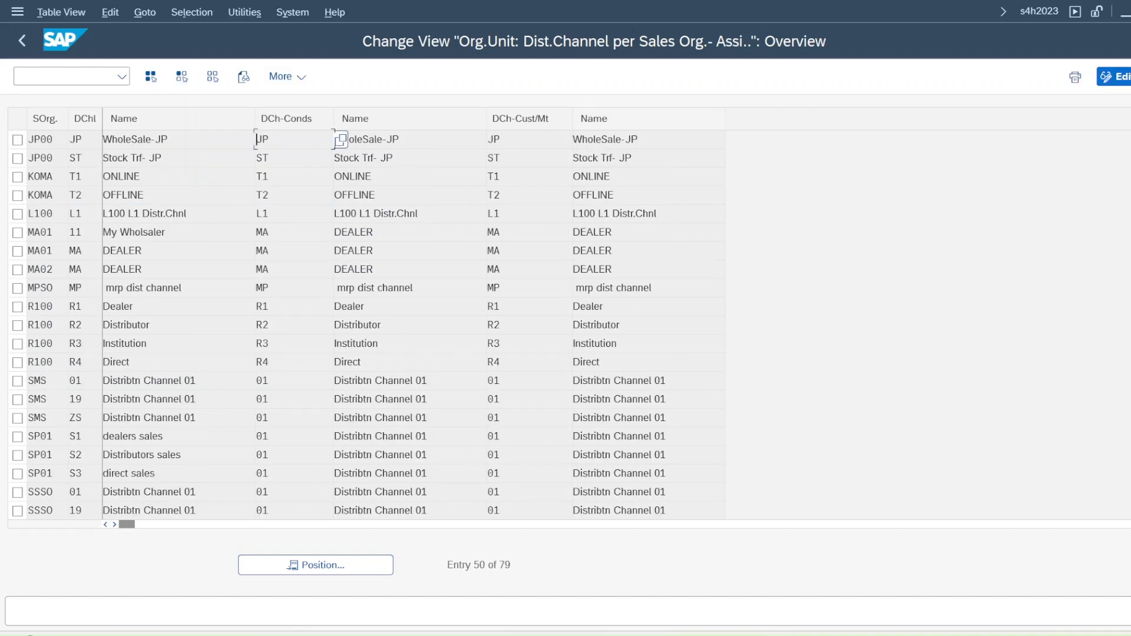
key(F3)
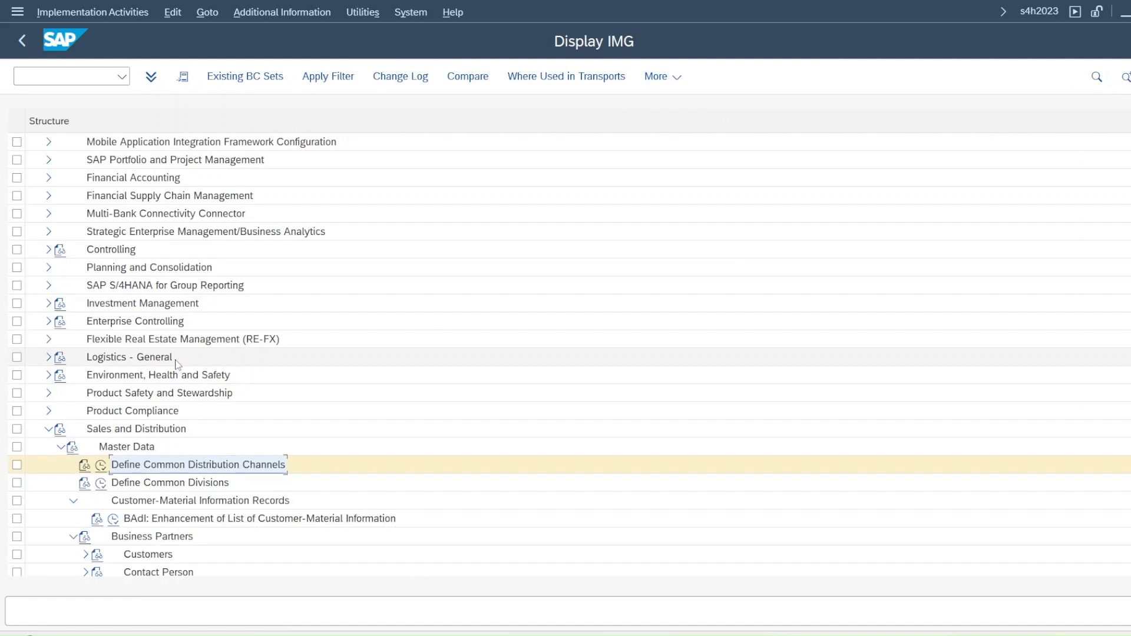
key(F3)
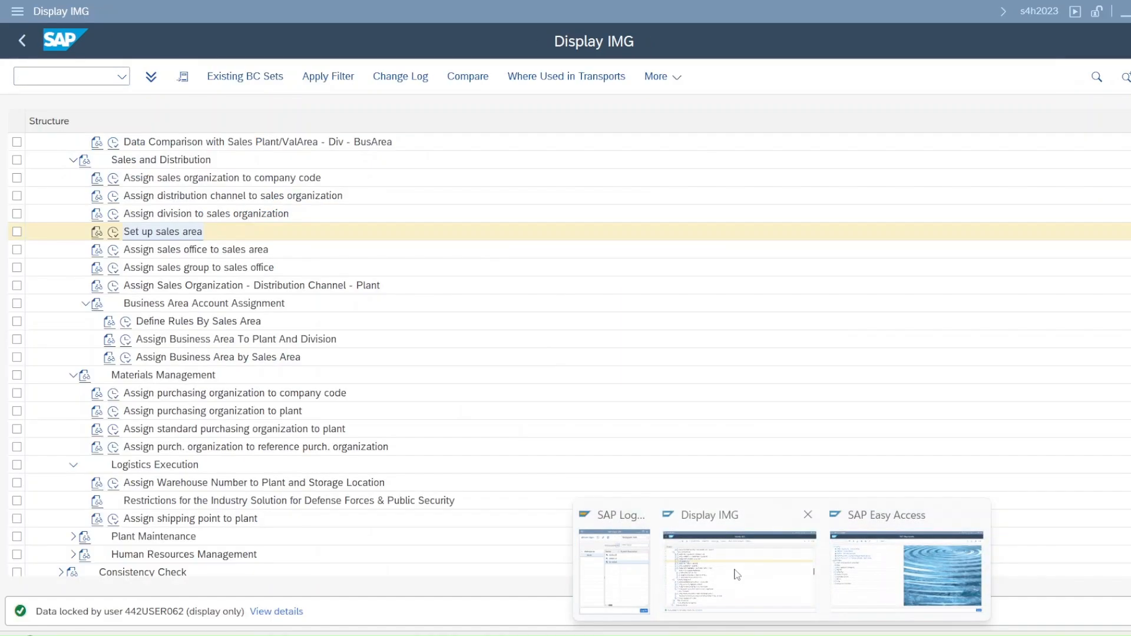
Step: In the other Display IMG session, open Set up sales area and add an entry for sales organization JP00, distribution channel JP and division JP
click(736, 575)
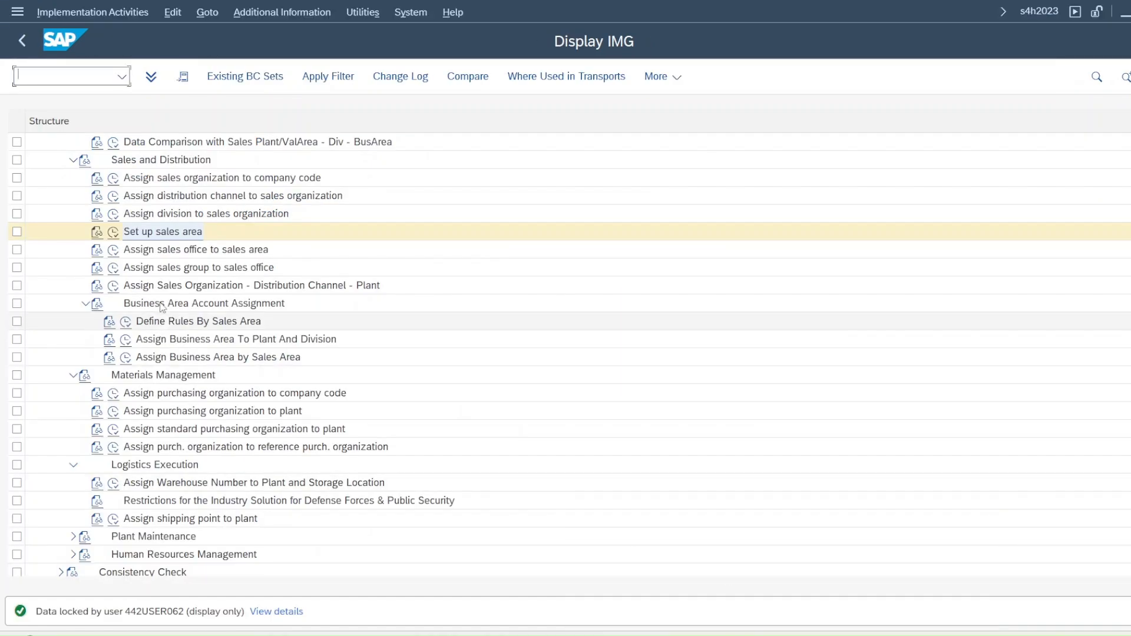
double_click(120, 236)
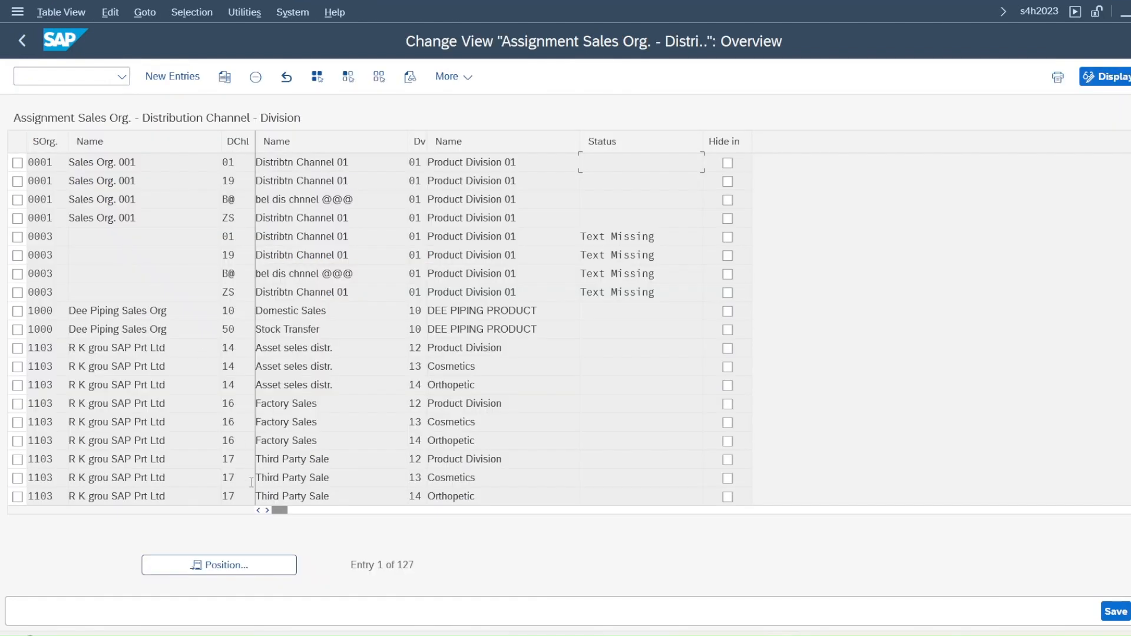
click(177, 80)
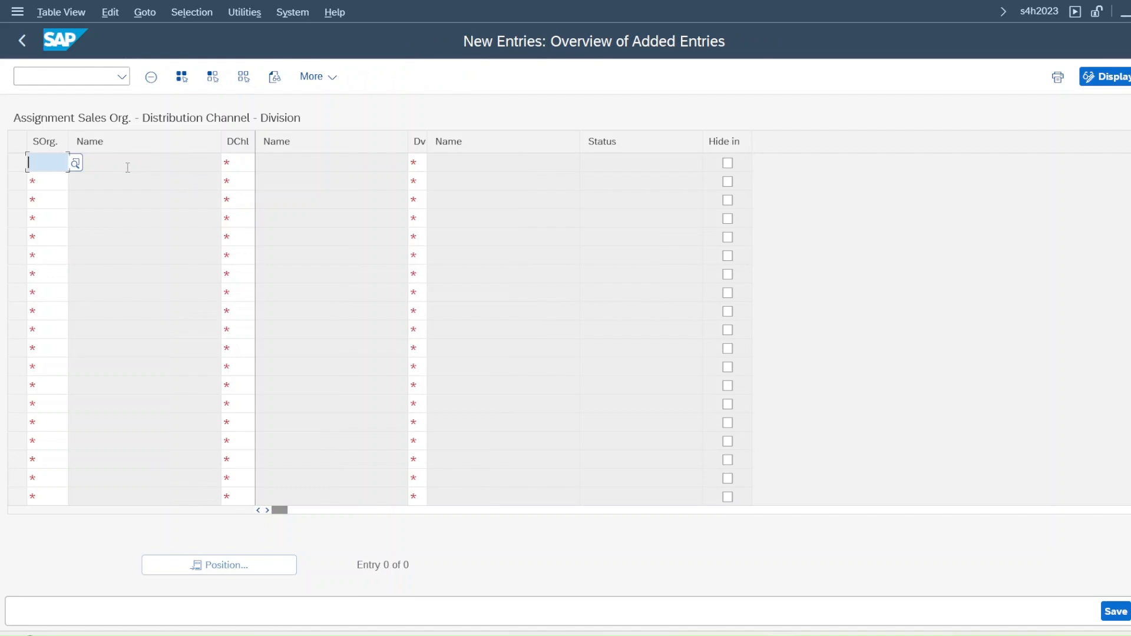
text(JP00)
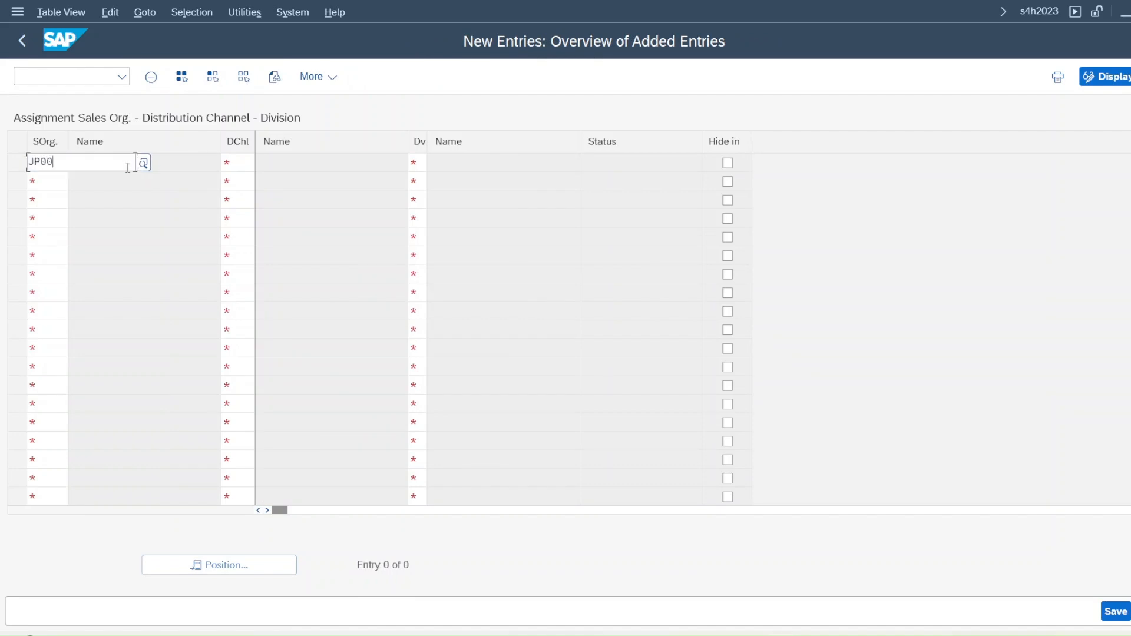
key(Tab)
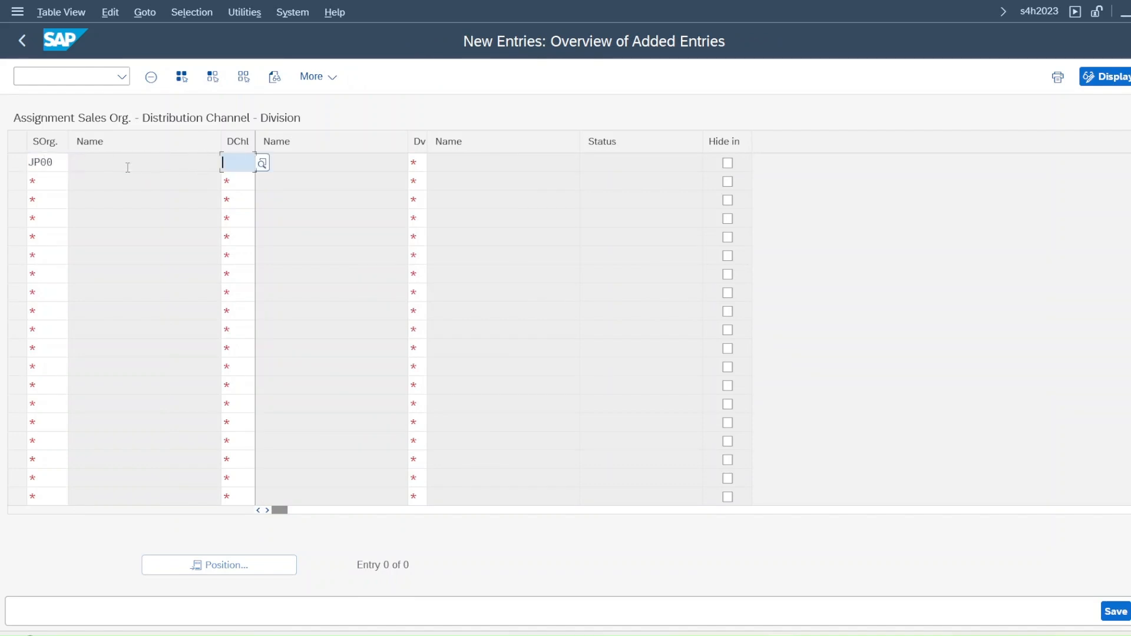
text(JP)
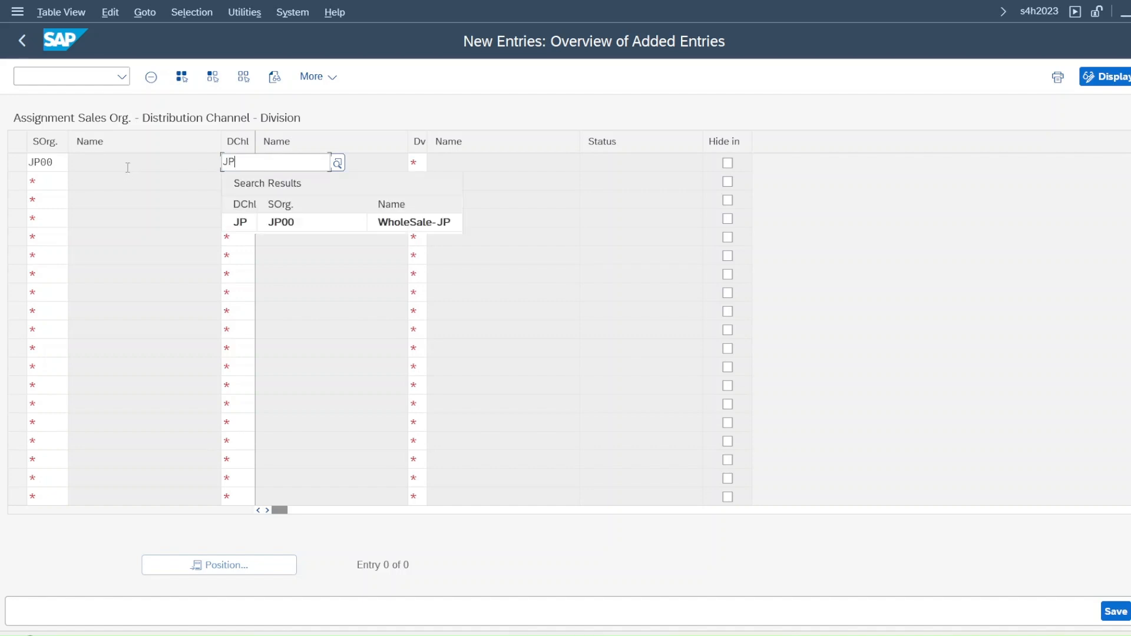
key(Tab)
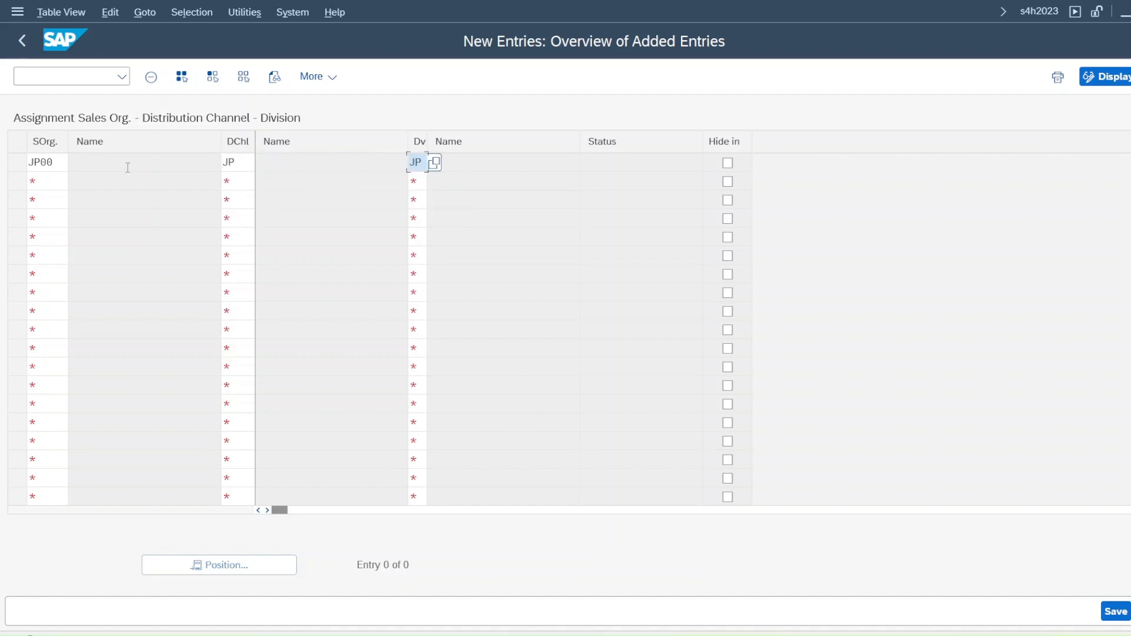
key(Return)
Step: Add a sales area entry for sales organization JP00, distribution channel ST and division JP, and save the entries to customizing request JP Company Setup
text(JP00)
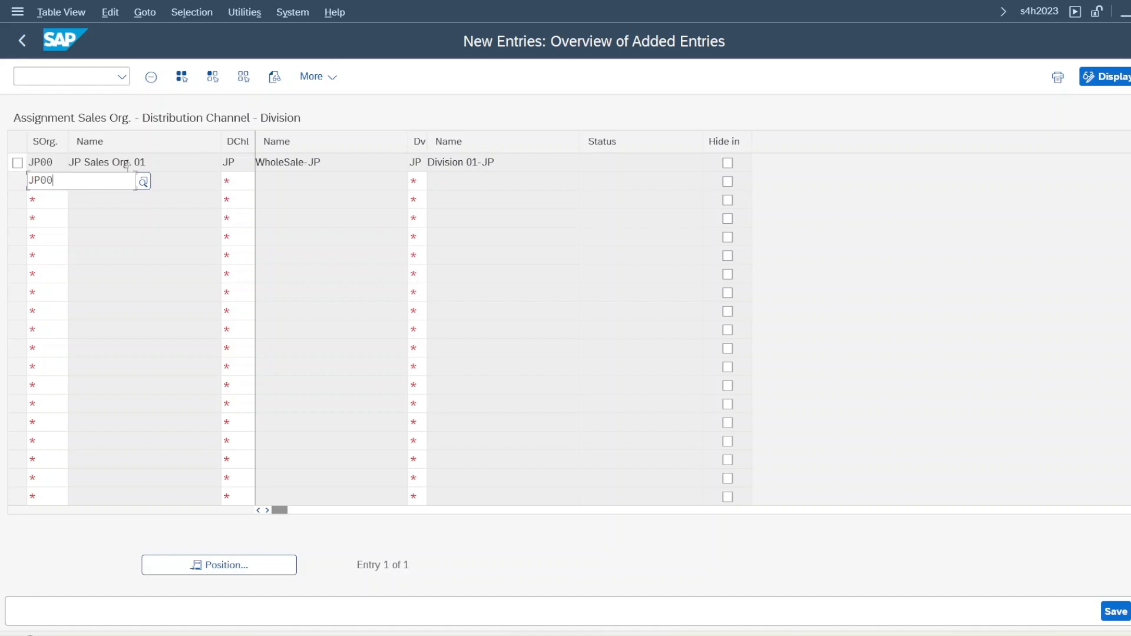
key(Tab)
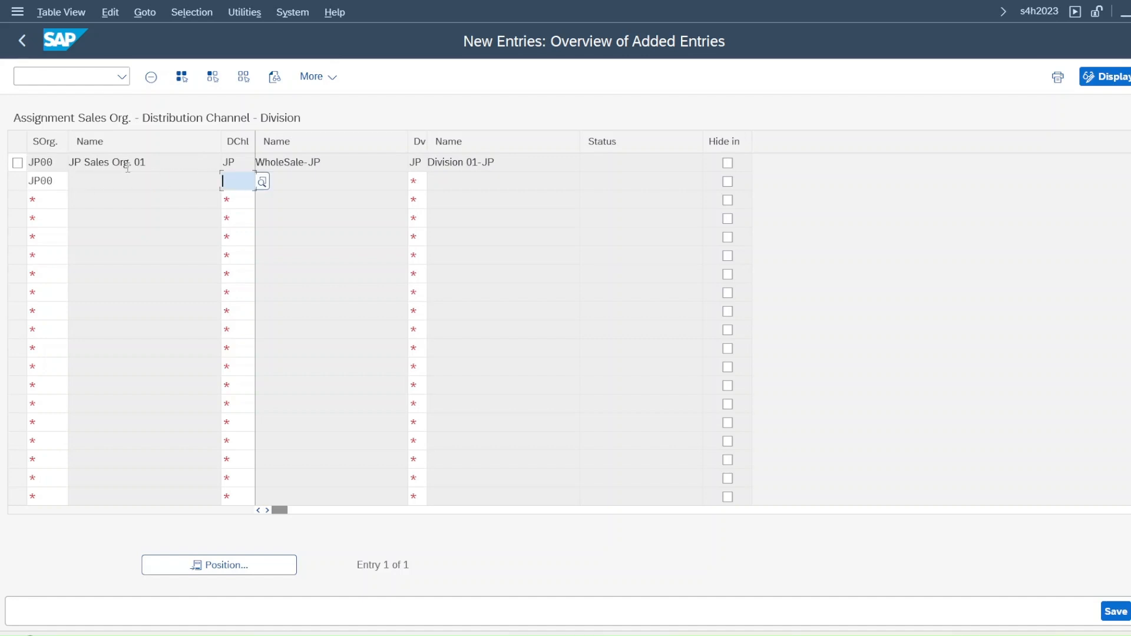
text(ST)
key(Tab)
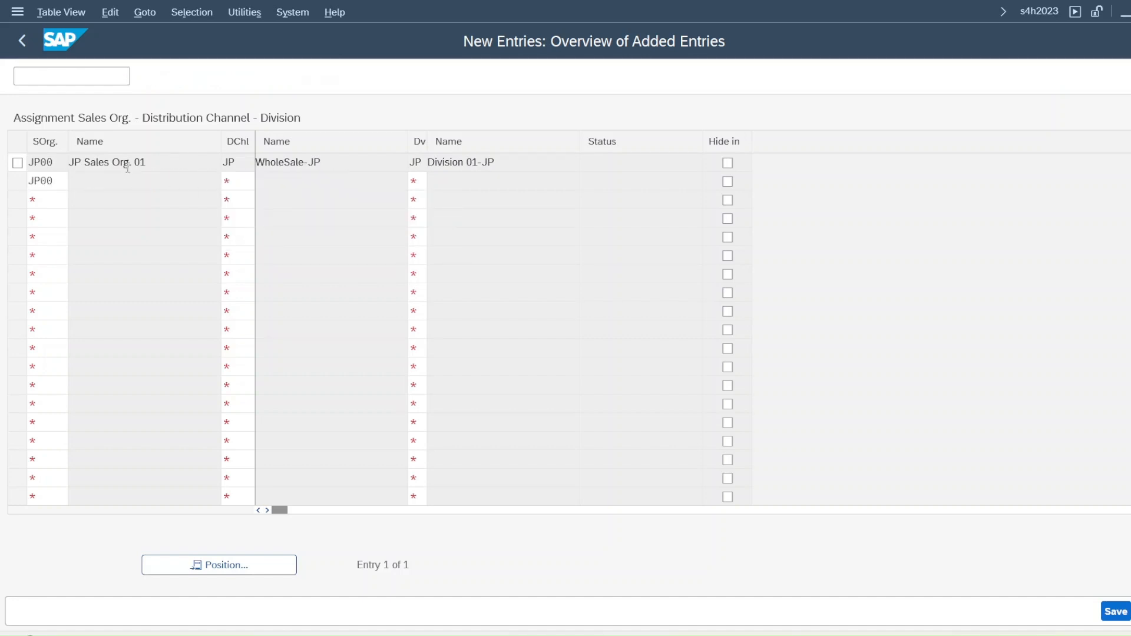
text(JP)
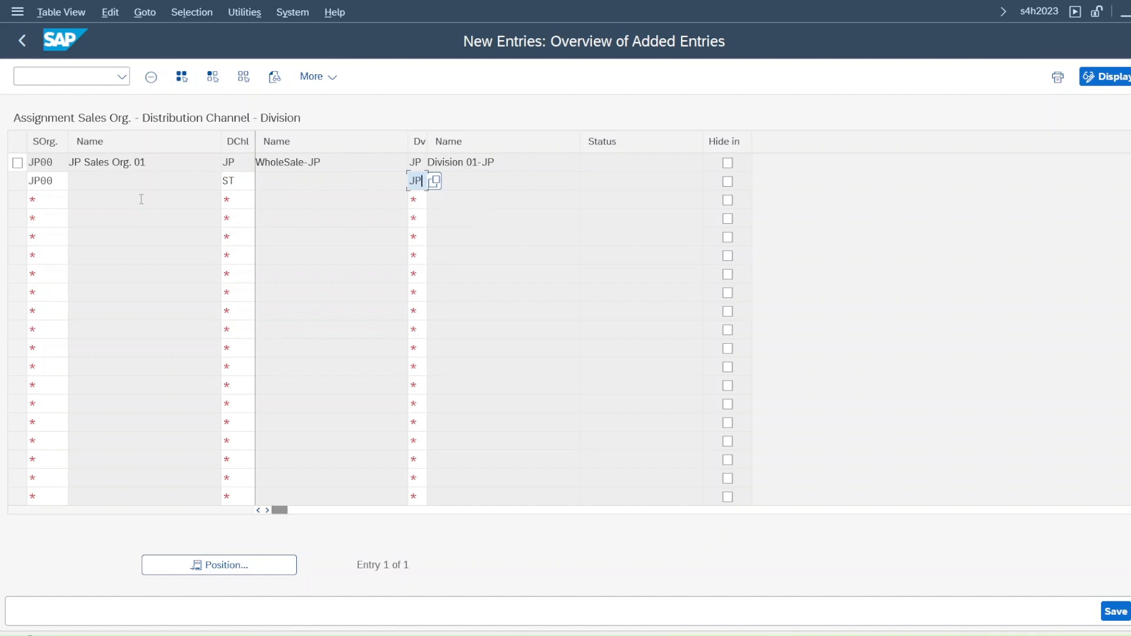
key(Return)
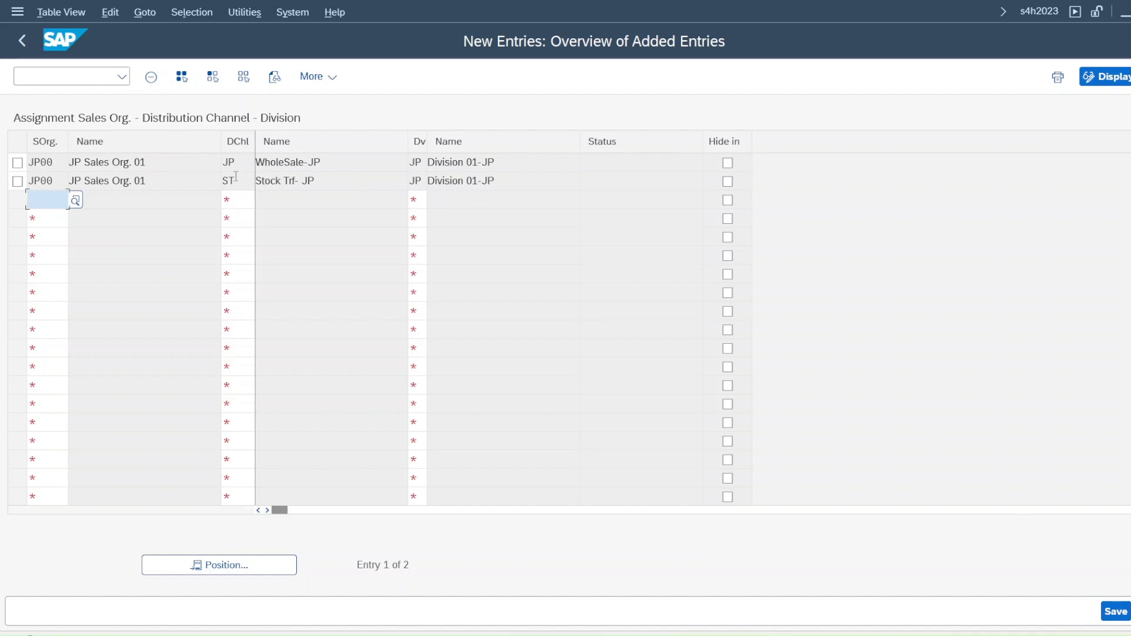
click(1119, 612)
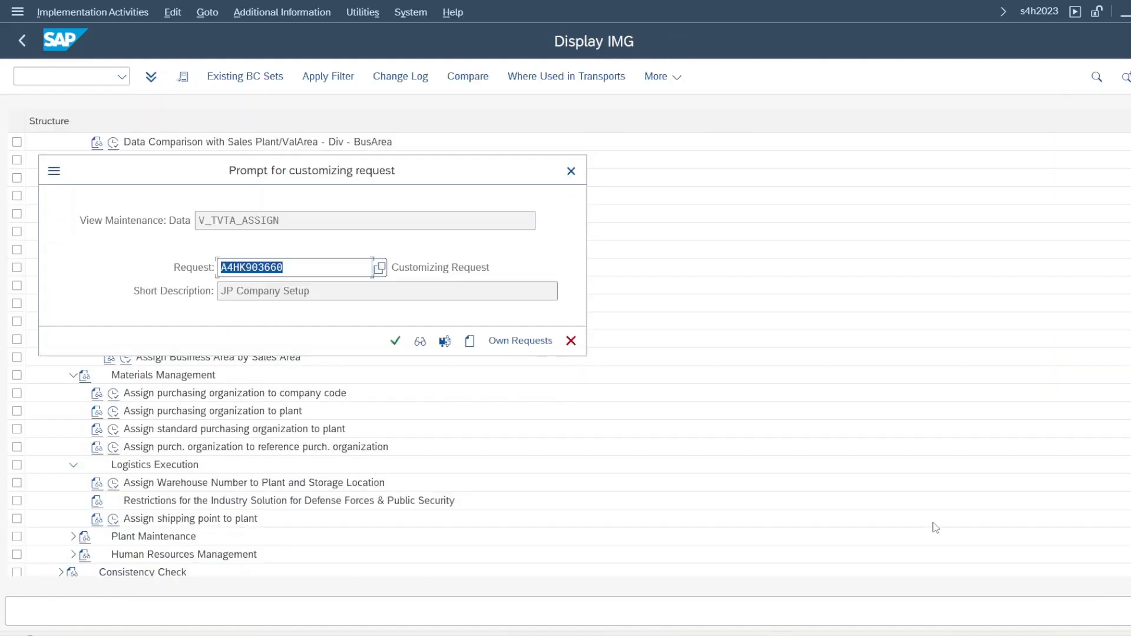
click(395, 341)
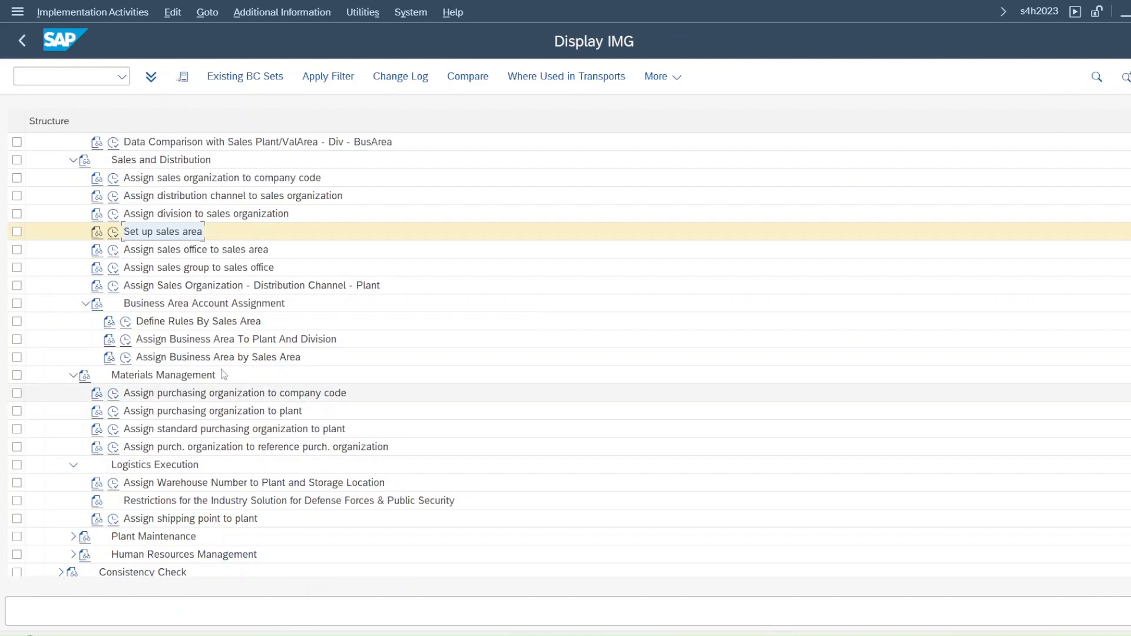
Step: Open Assign sales office to sales area and look up the entries of sales organization JP00
click(112, 251)
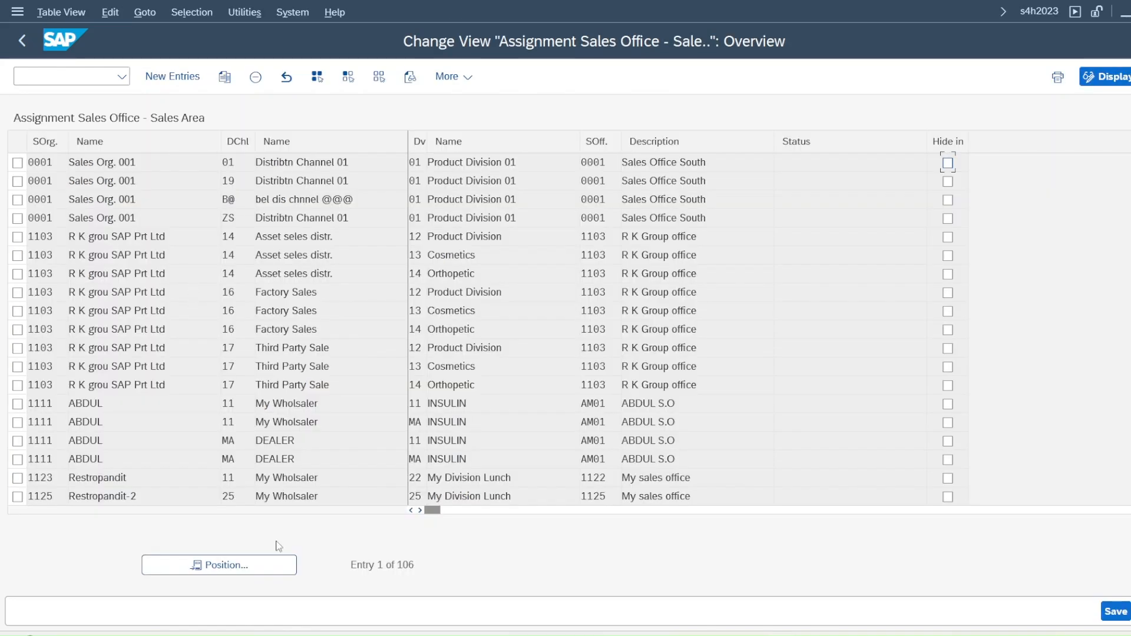
click(262, 571)
text(j)
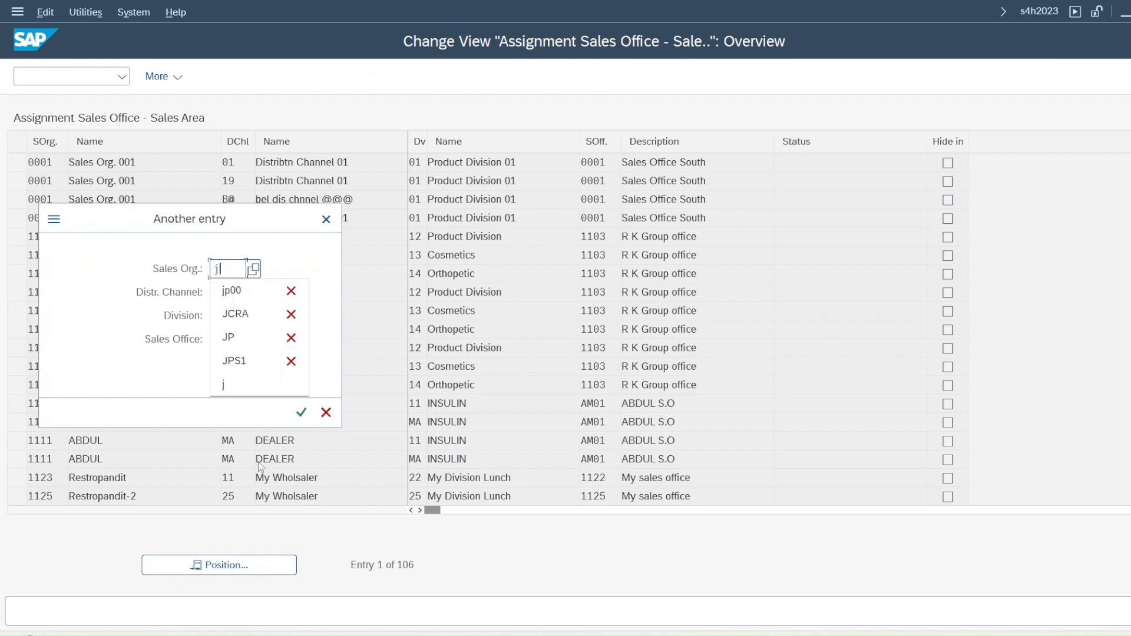
text(p00)
key(Return)
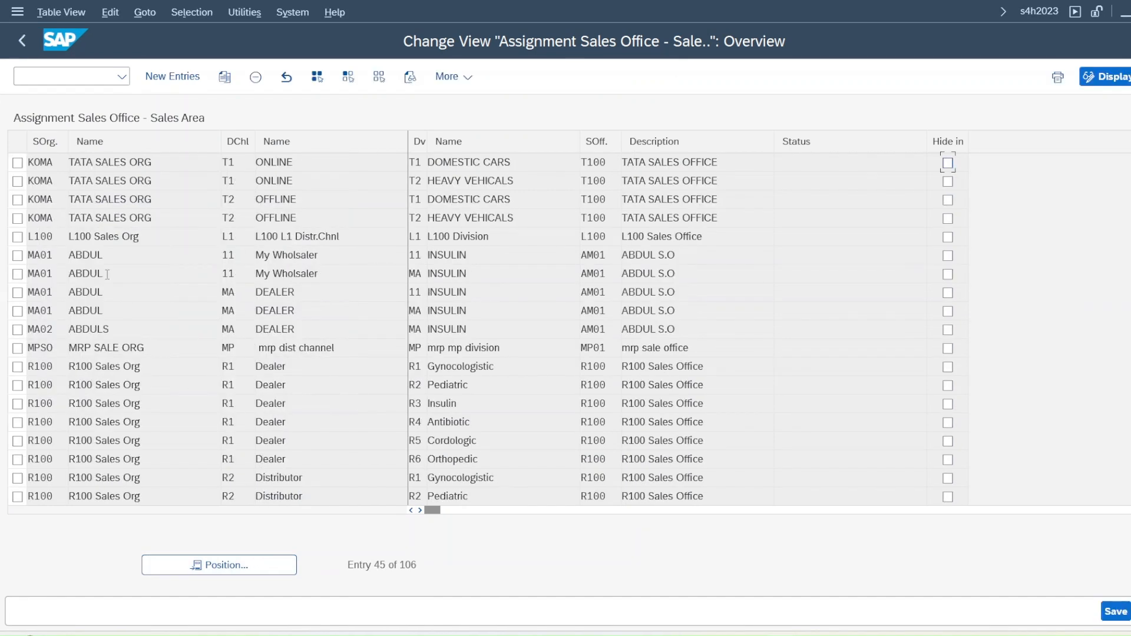
Step: Create a new entry assigning sales office JPS1 to sales organization JP00, distribution channel JP and division JP
click(191, 78)
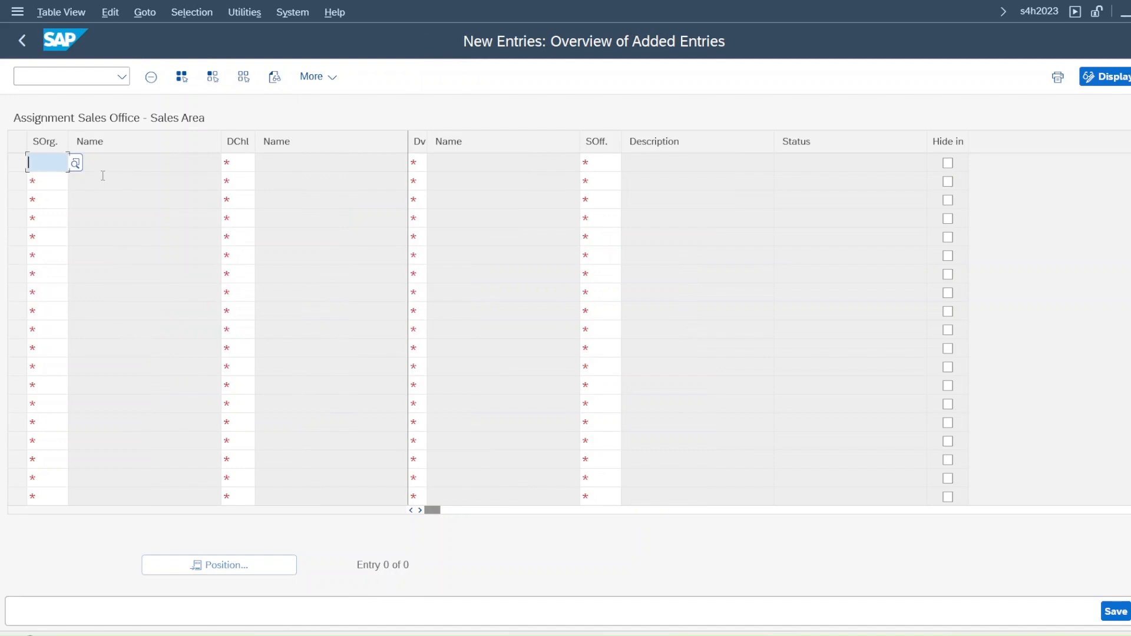
text(jp00)
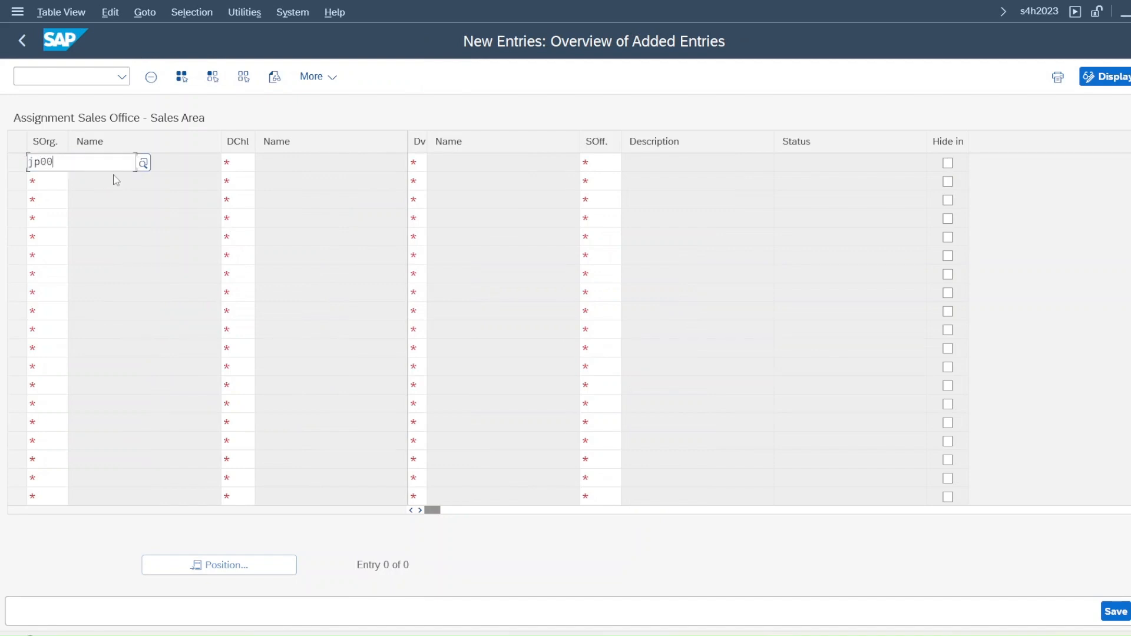
click(231, 161)
text(j)
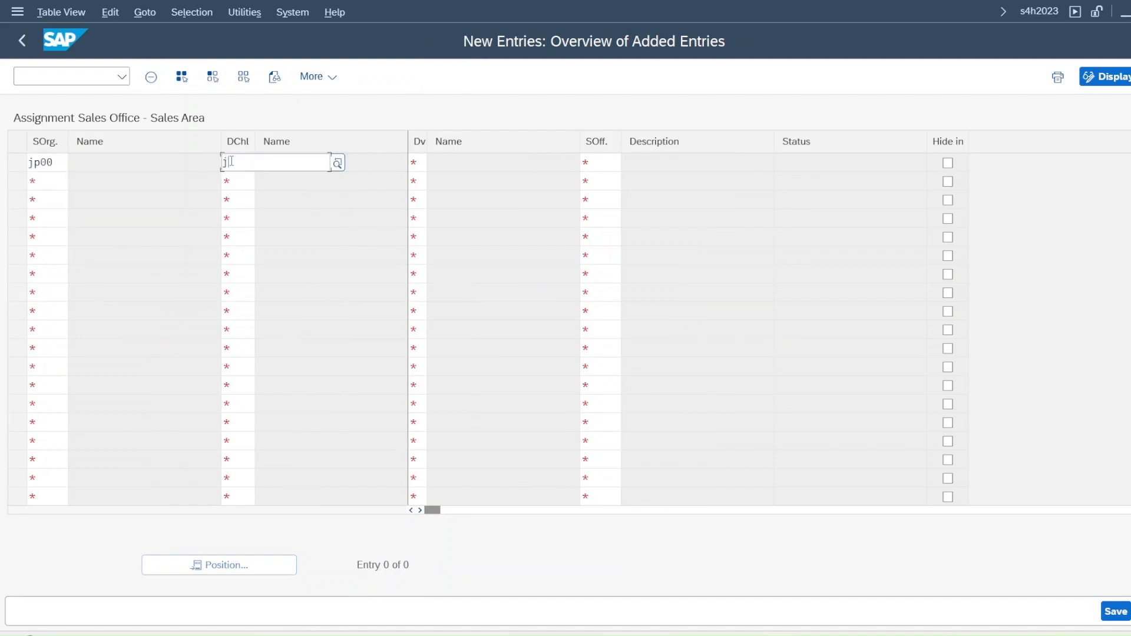
text(p)
click(417, 165)
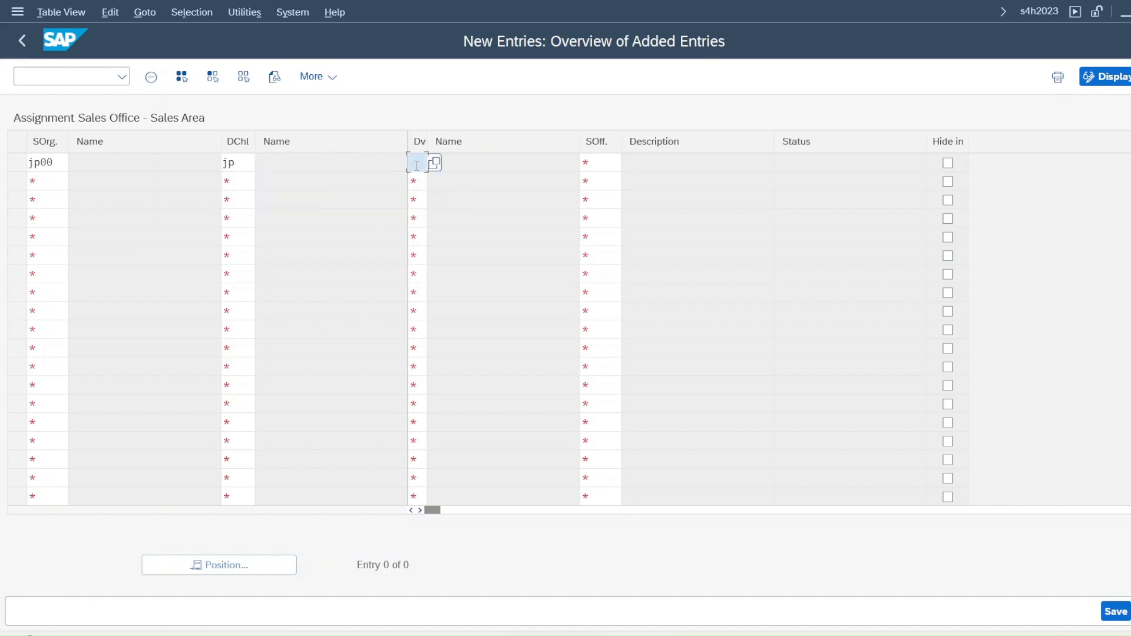
click(612, 166)
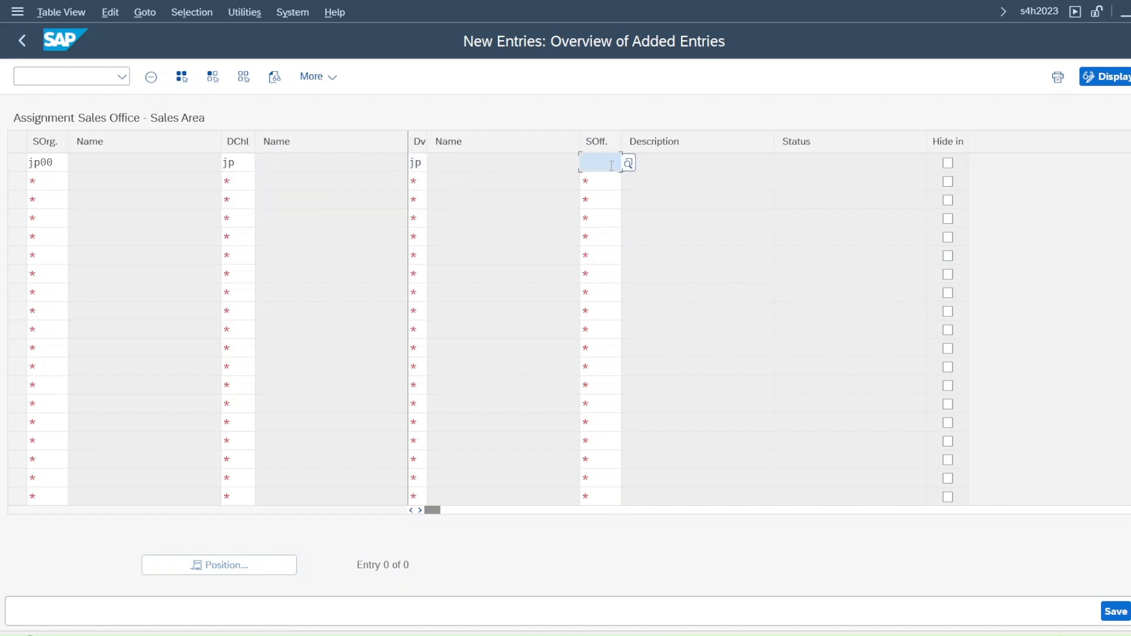
text(j)
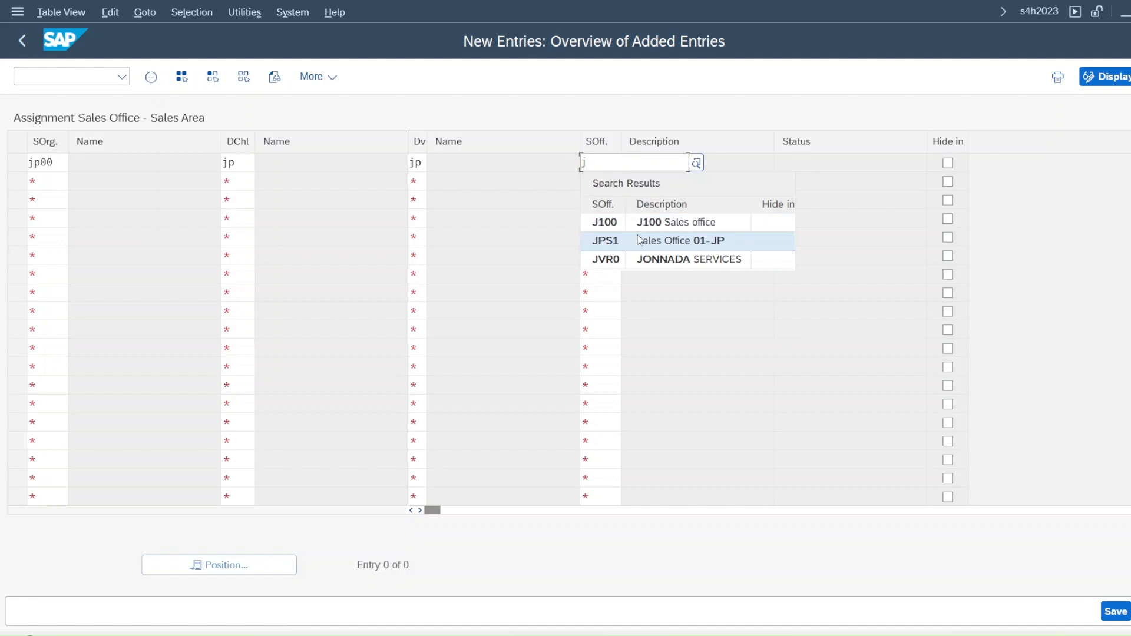
click(642, 242)
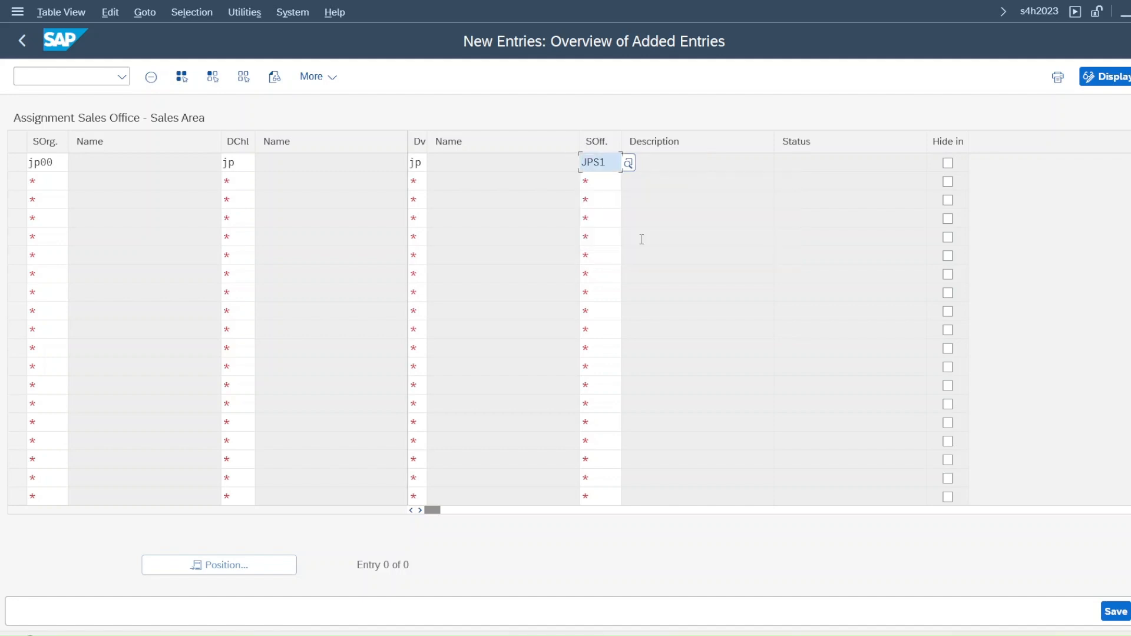
Step: Add a second entry assigning sales office JPS1 to sales organization JP00, distribution channel ST and division JP
click(55, 185)
text(jp)
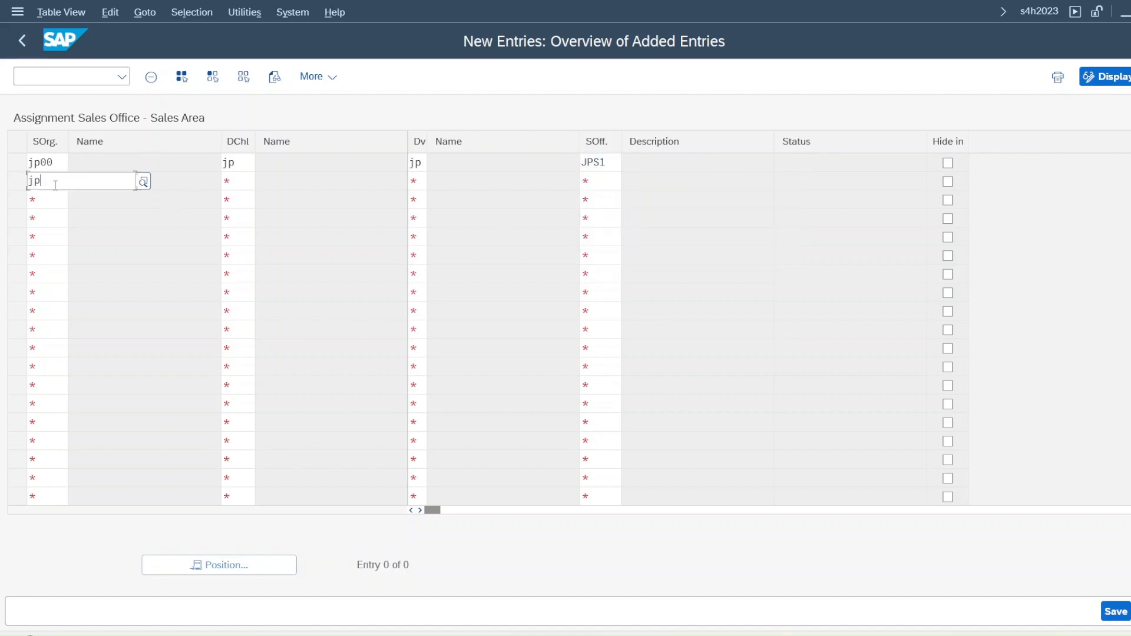
text(00)
click(243, 180)
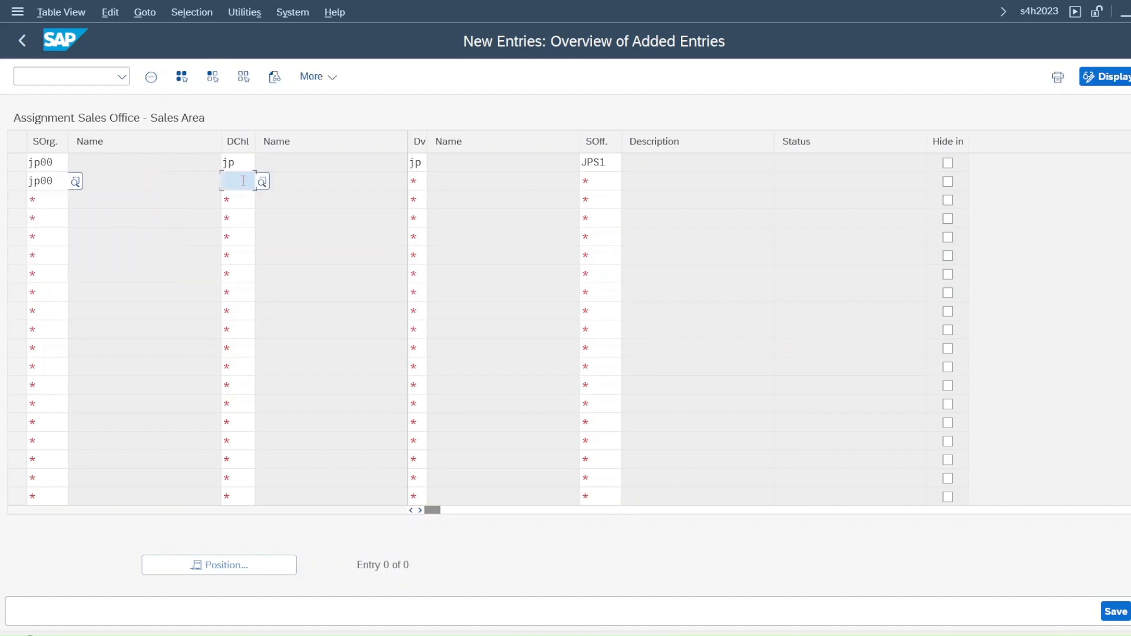
text(st)
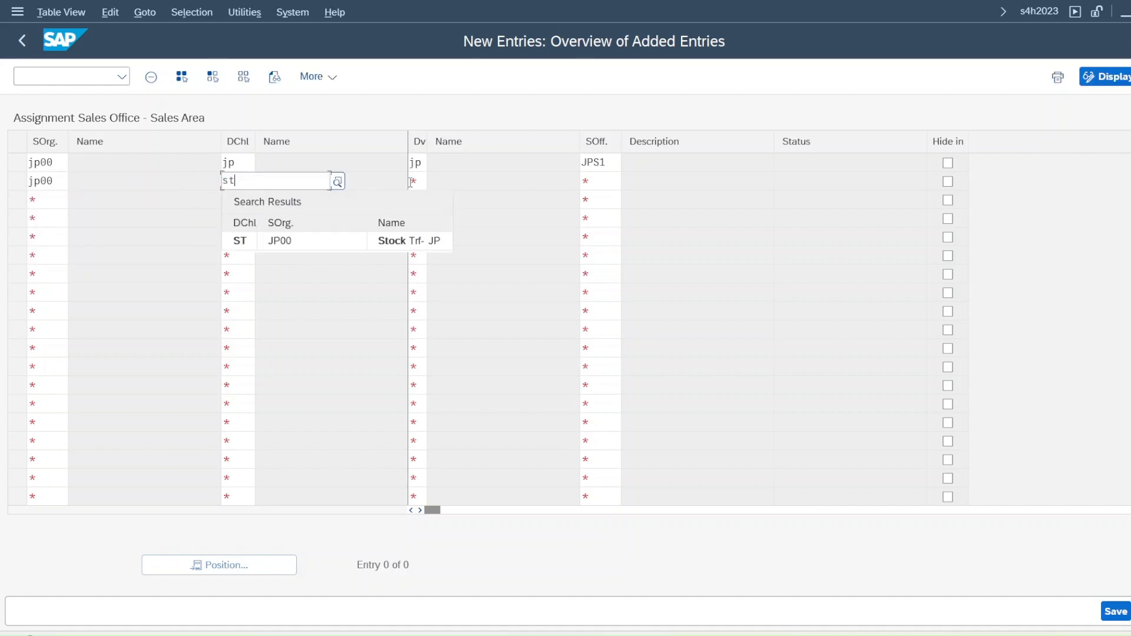
click(415, 182)
text(jp)
click(611, 185)
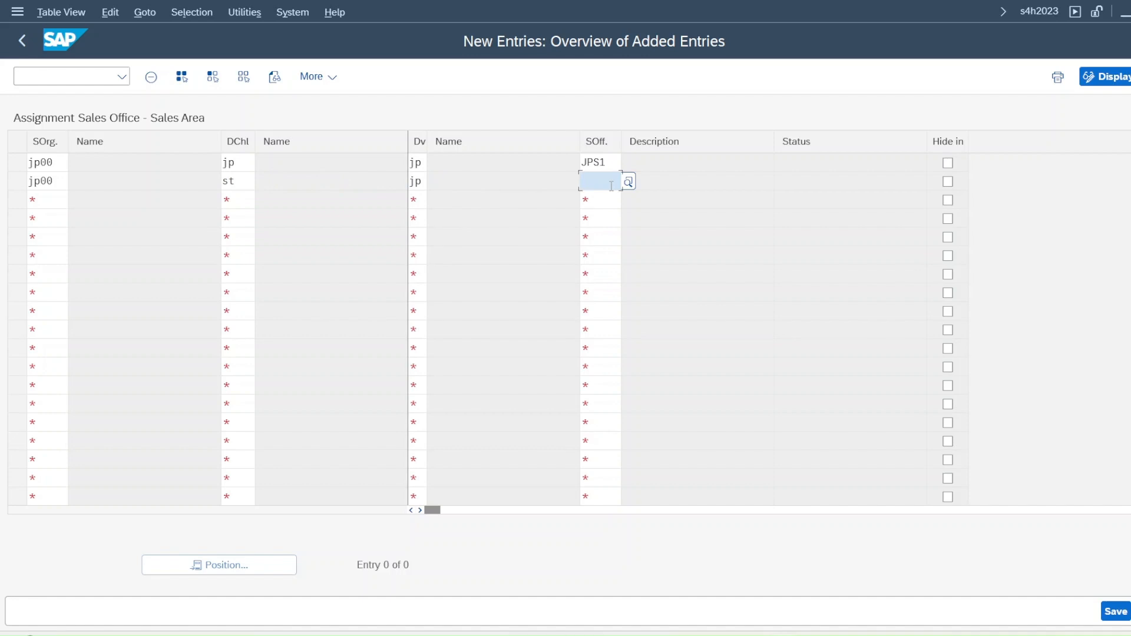
text(jps1)
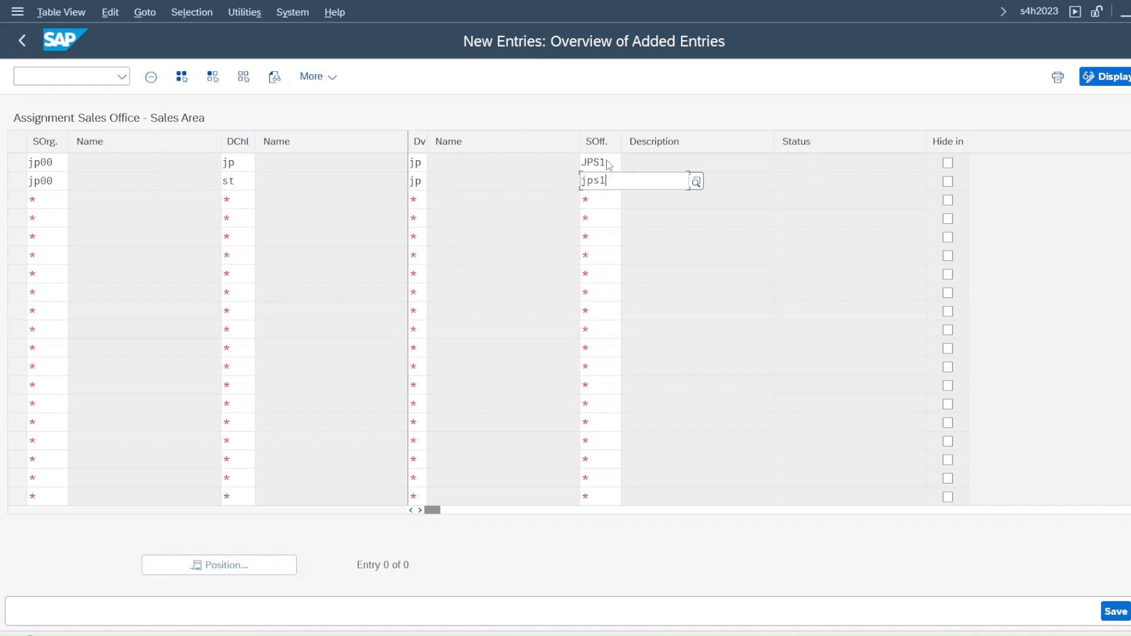
key(Return)
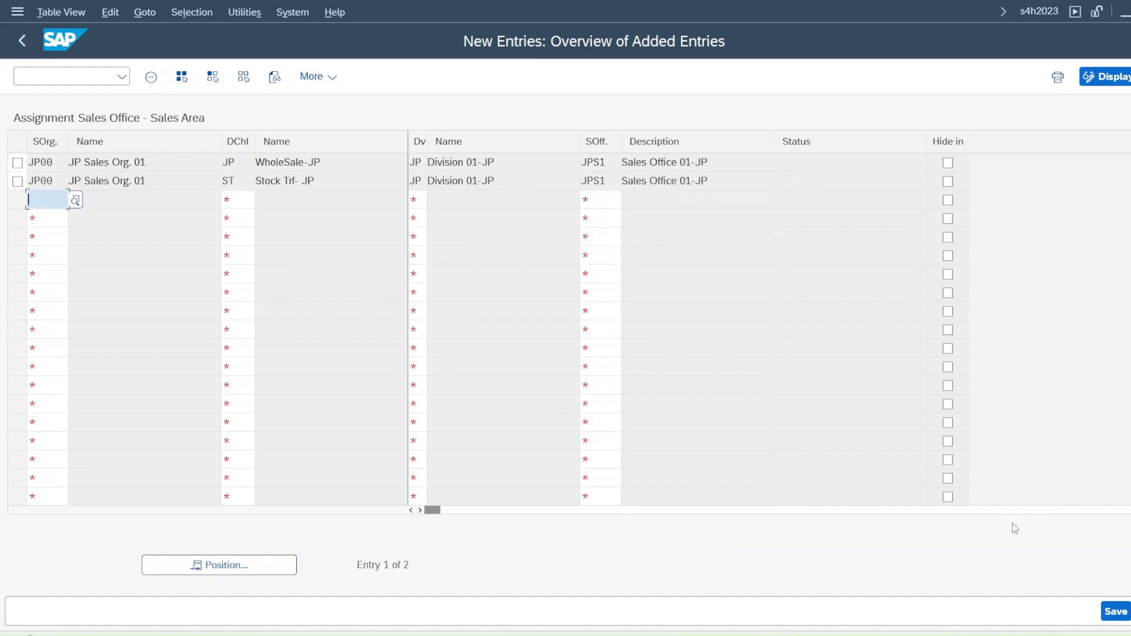
Step: Save the sales office assignments, accept the proposed customizing request and return to the IMG structure
click(1118, 611)
click(396, 342)
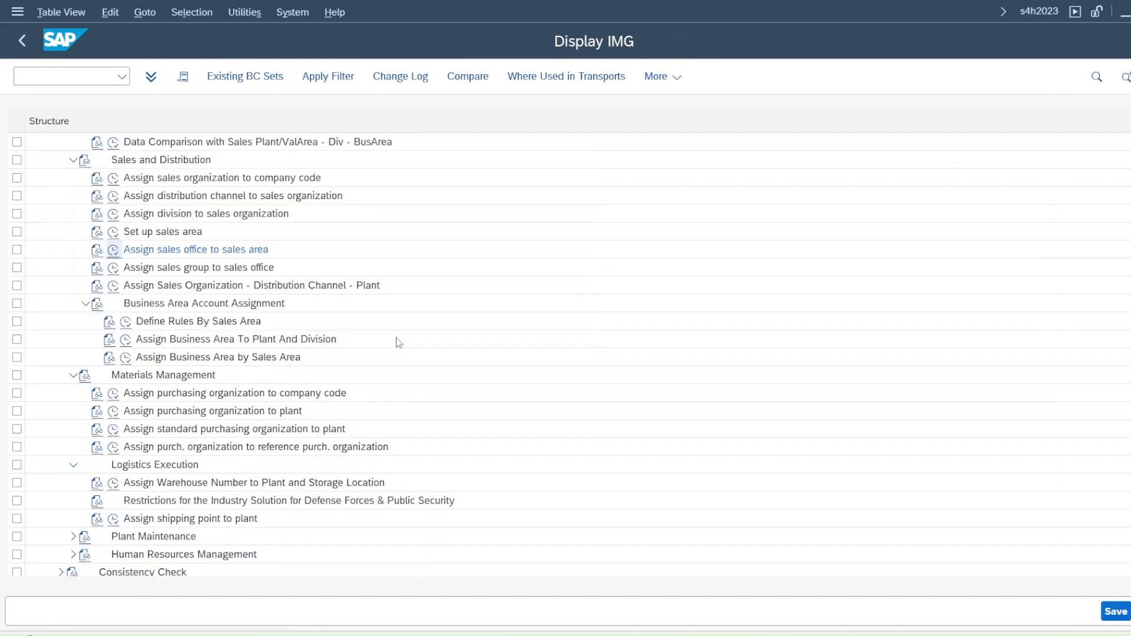
click(1130, 77)
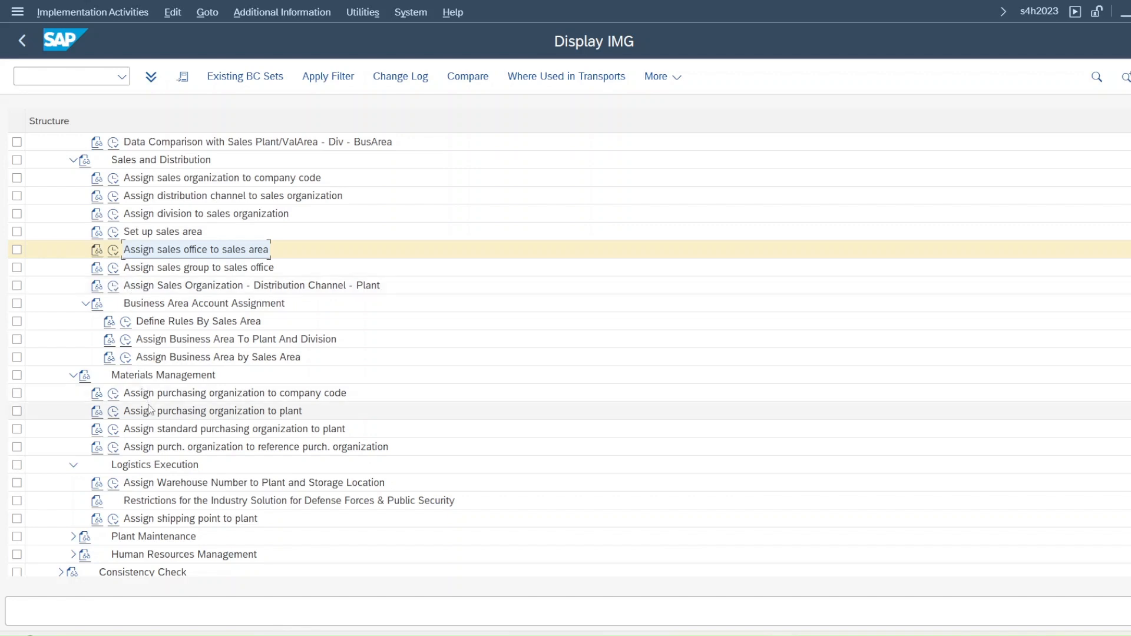
Step: Under Assignment, collapse Financial Accounting, Controlling and Logistics - General, plus Business Area Account Assignment within Sales and Distribution
scroll(150, 410, up, 3)
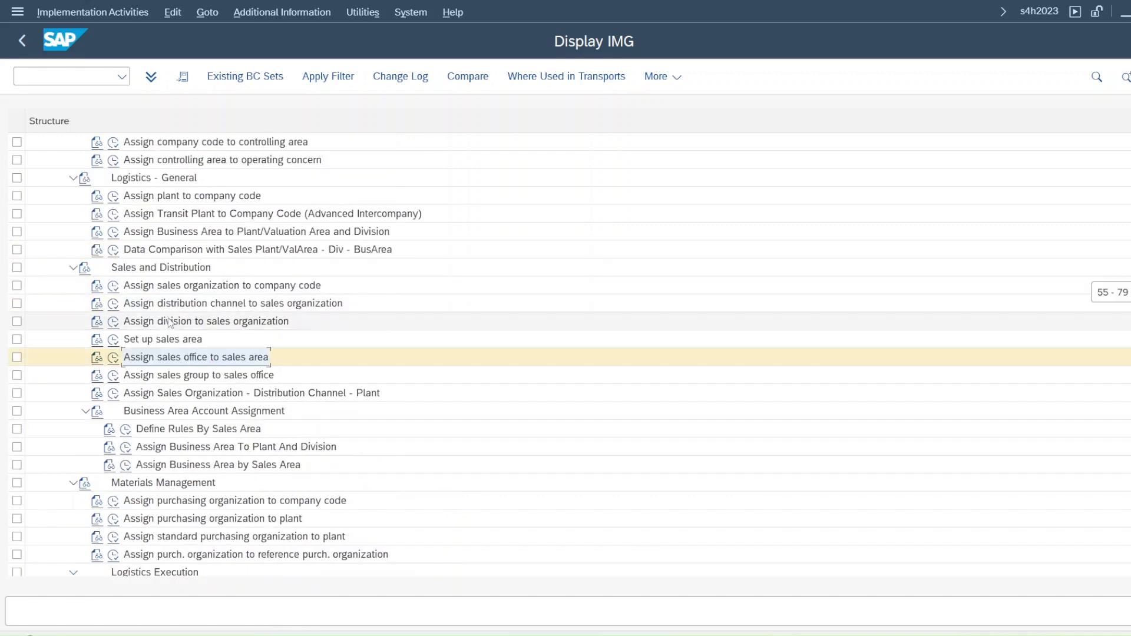
scroll(169, 323, up, 1)
scroll(94, 278, up, 3)
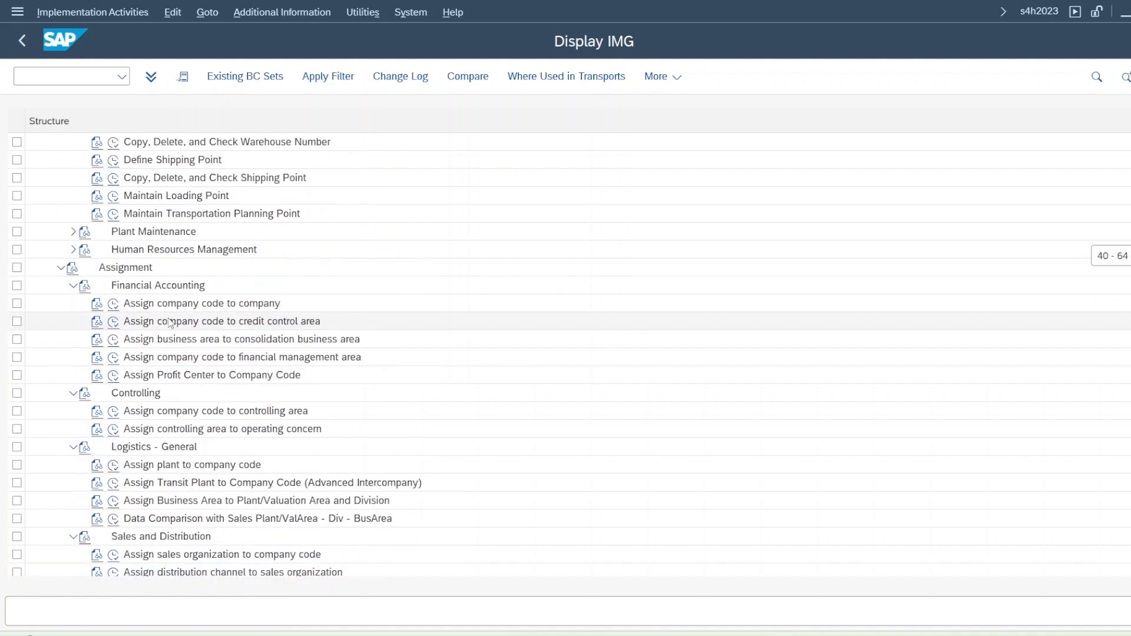
click(73, 285)
click(74, 303)
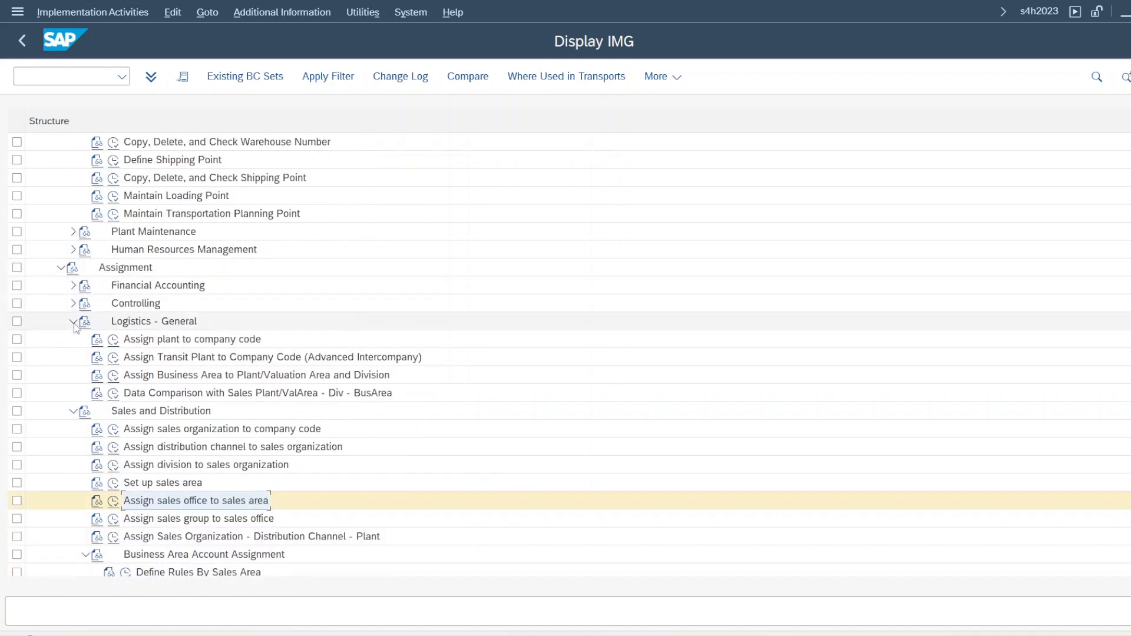
click(73, 322)
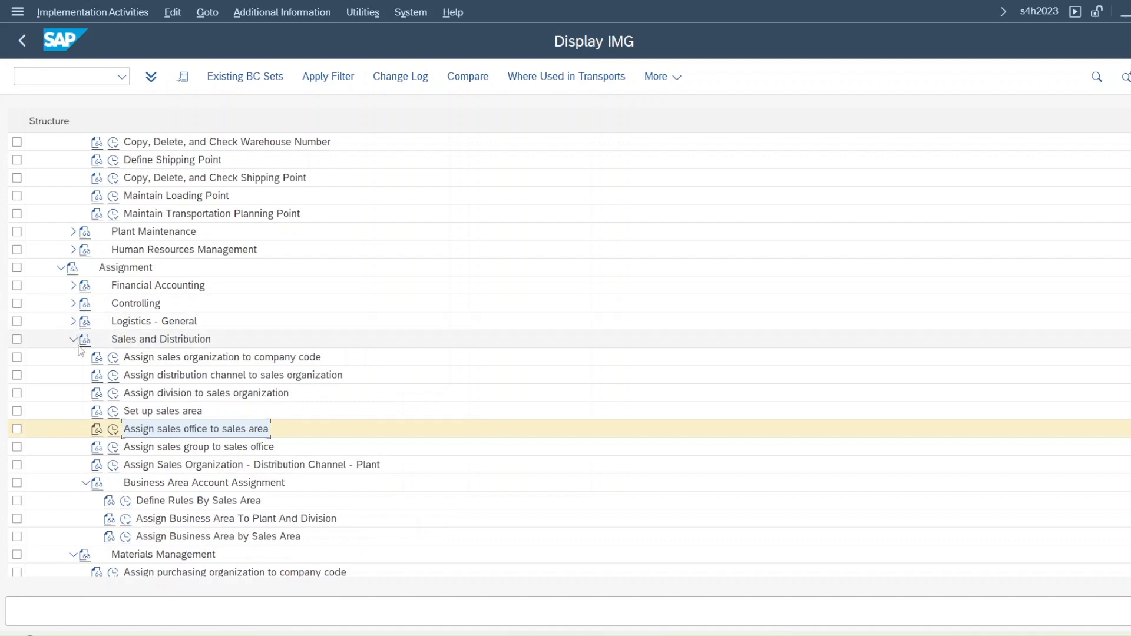
click(73, 340)
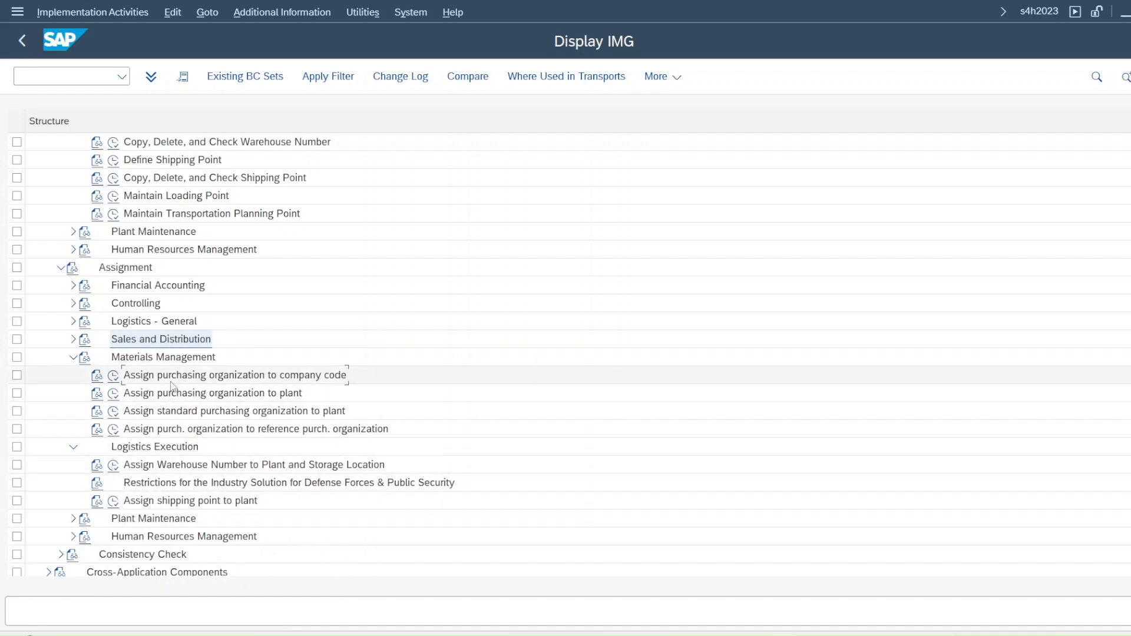
click(73, 340)
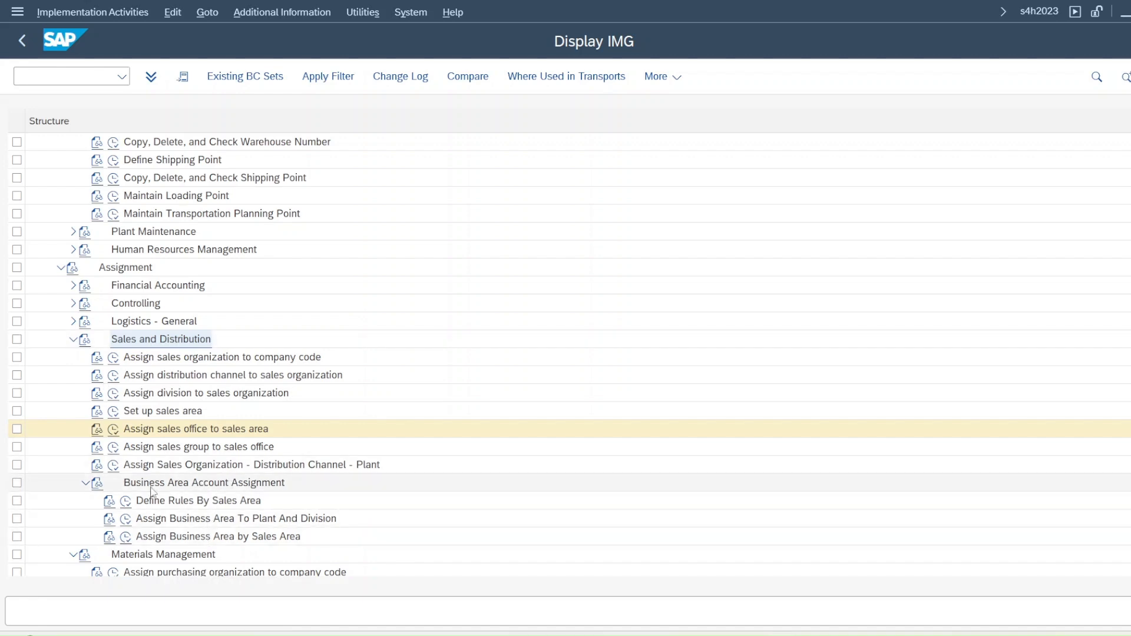
click(86, 483)
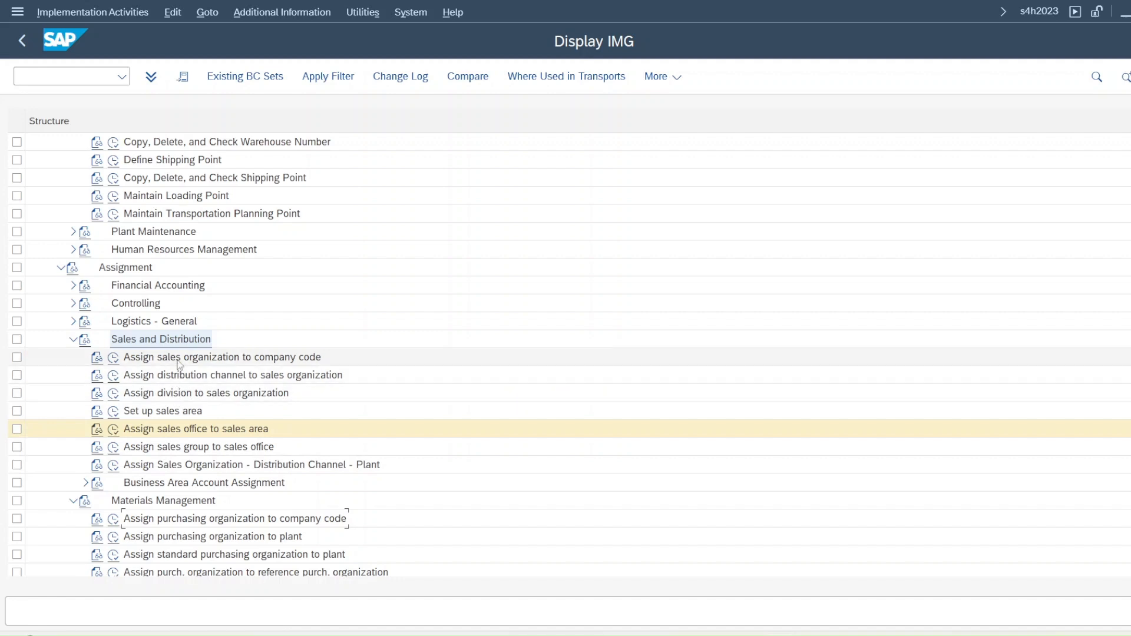
Step: Expand Logistics - General under Assignment and open the Assign plant to company code activity
click(73, 321)
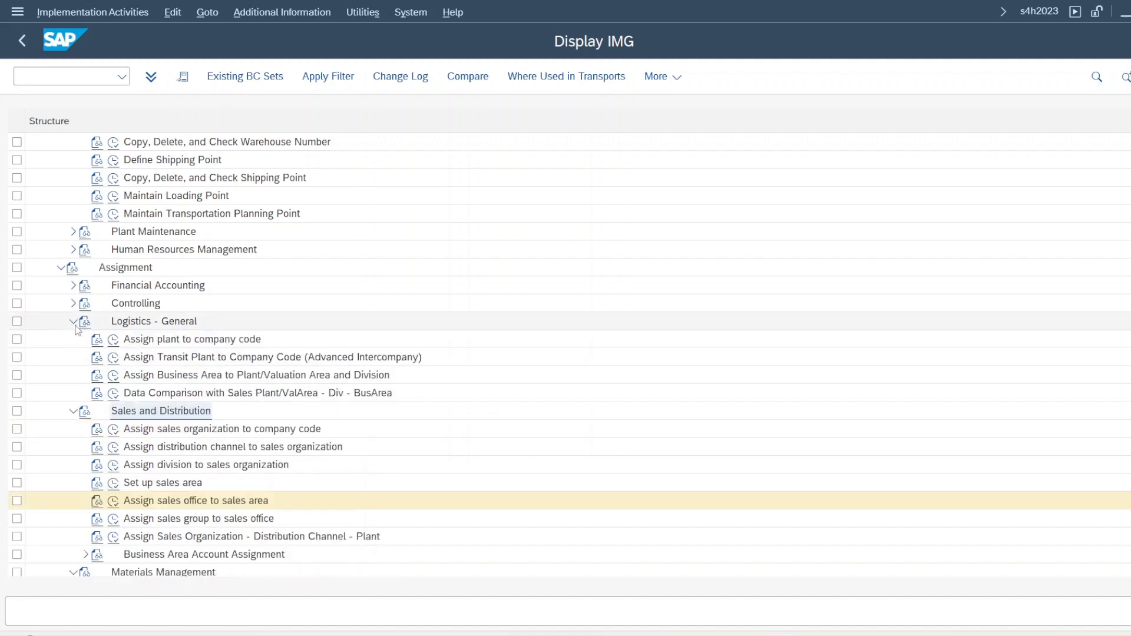
click(113, 340)
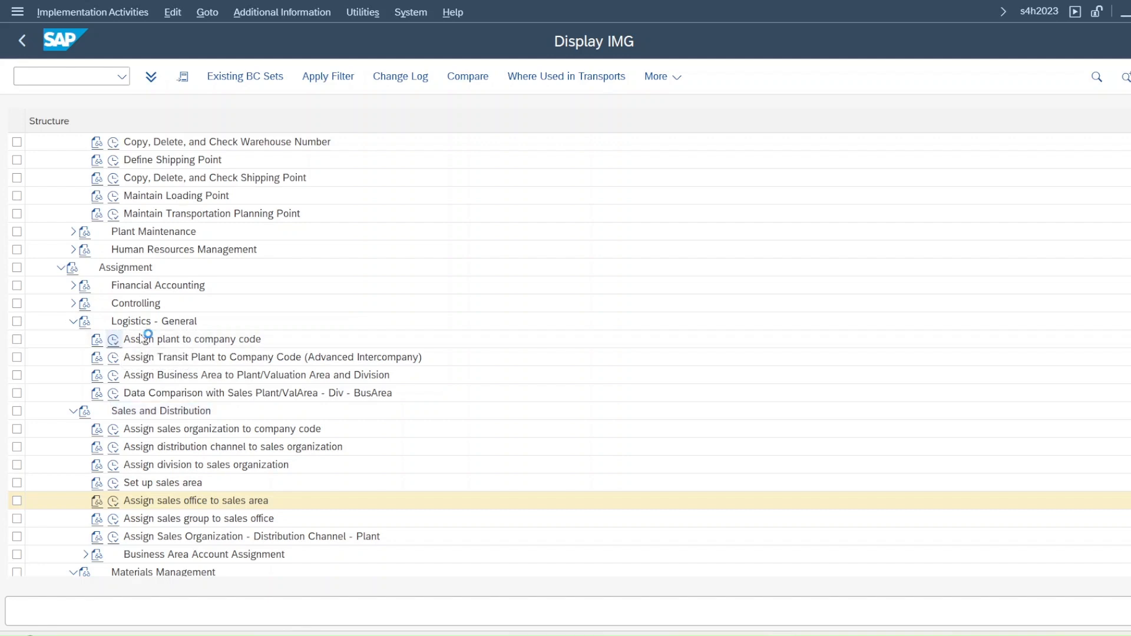
click(198, 564)
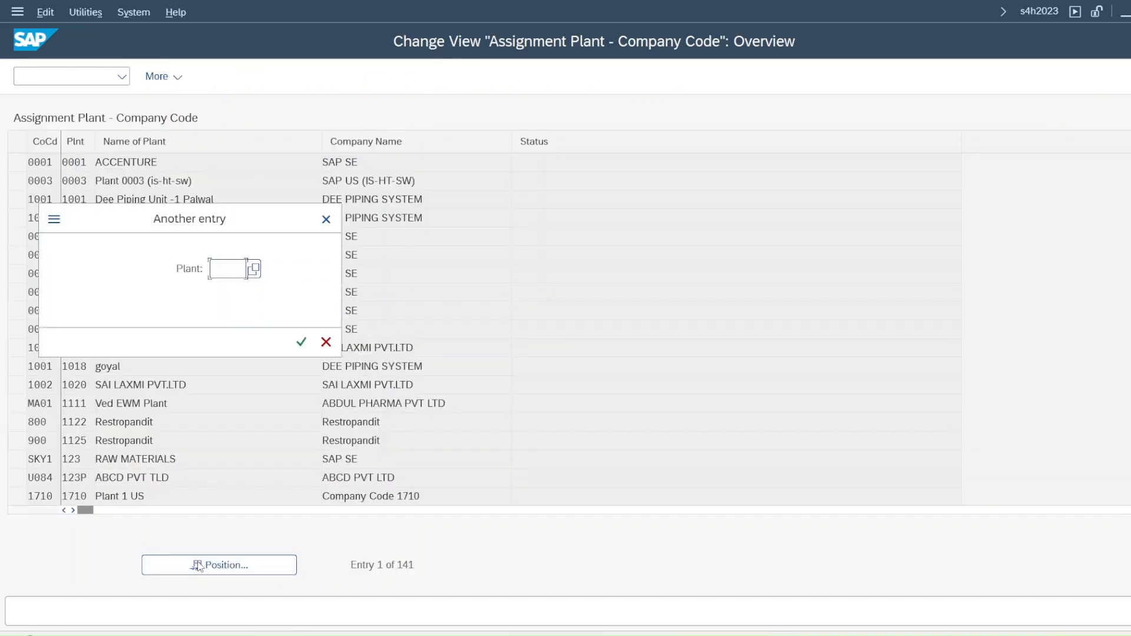
text(jp00)
key(Return)
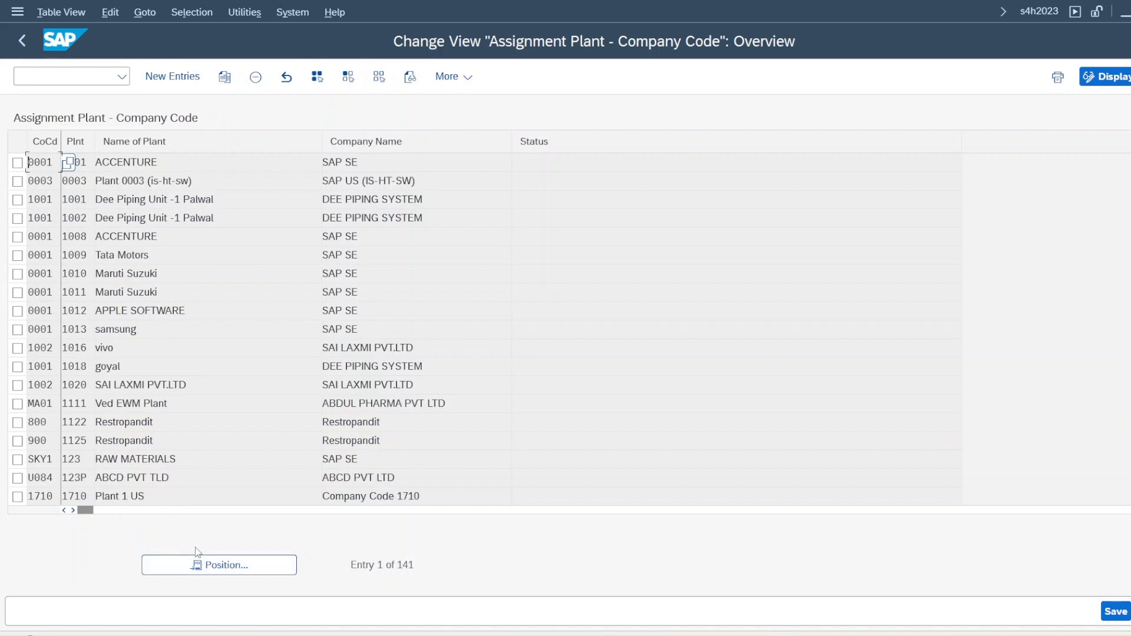
Step: Create a new entry assigning plant JPP1 to company code JP00
click(173, 77)
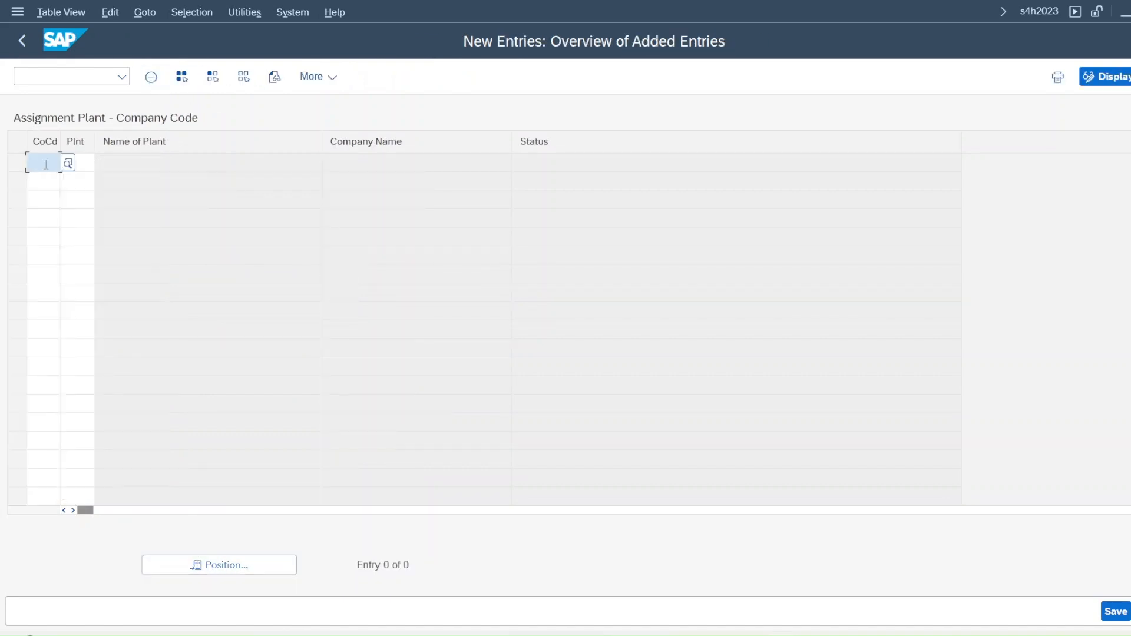
click(46, 163)
text(jp00)
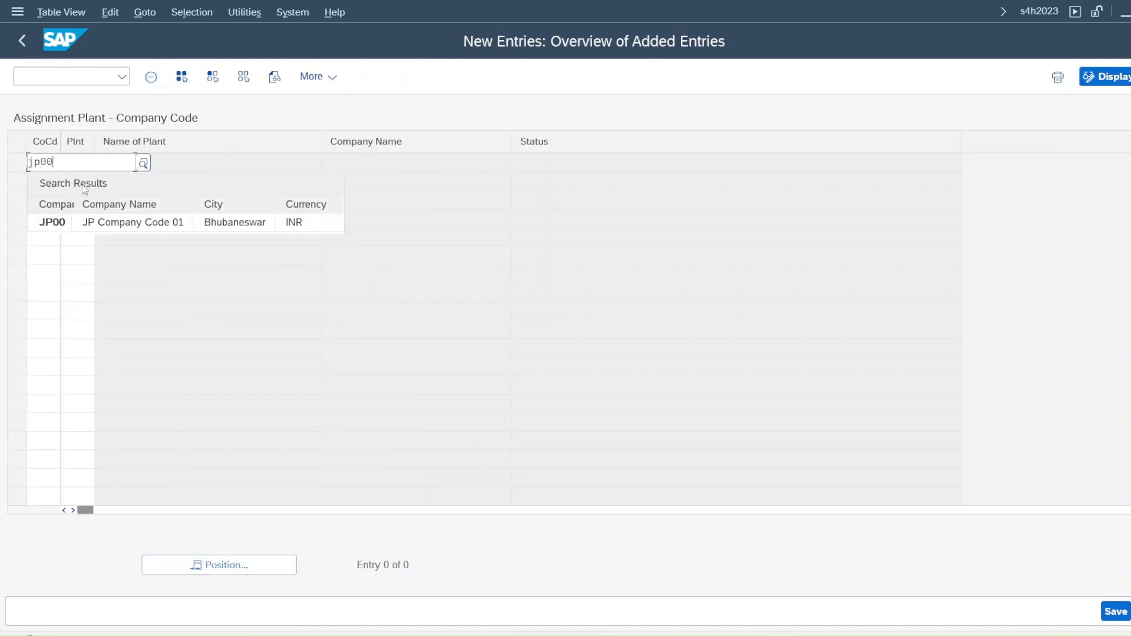
click(85, 222)
click(77, 168)
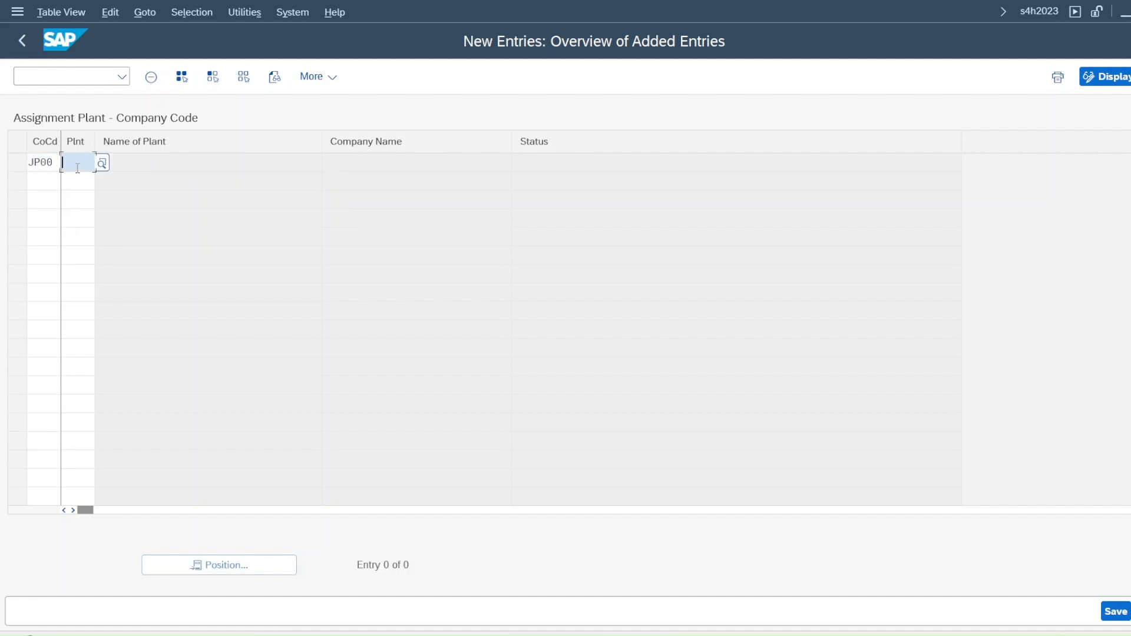
text(jpp1)
key(Return)
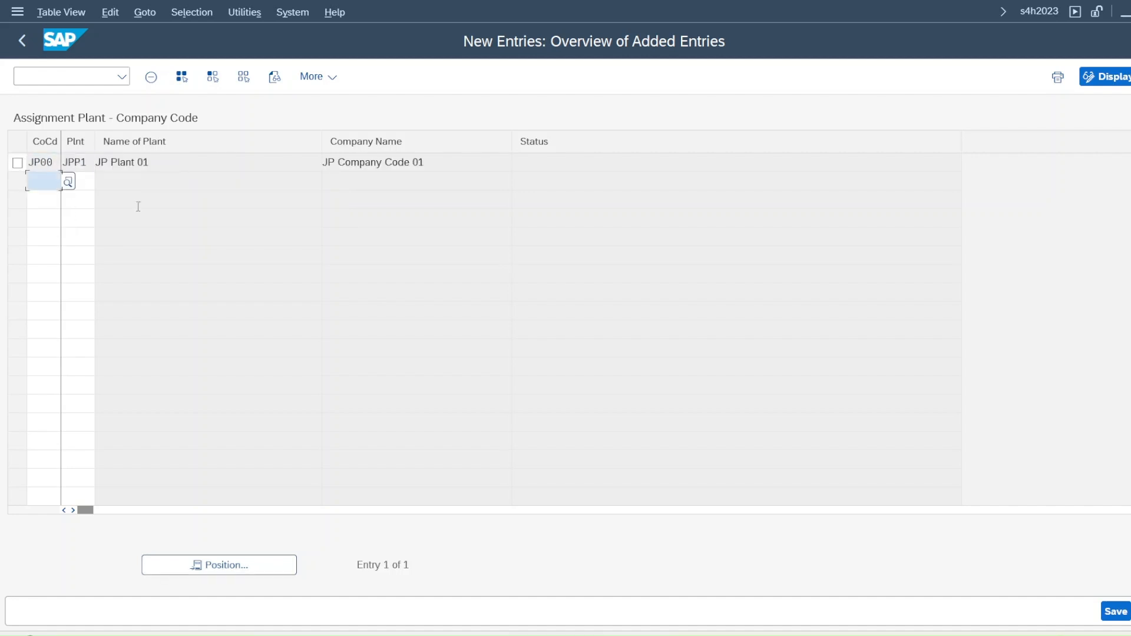
Step: Save the plant assignment, accept the proposed customizing request and return to the IMG structure
click(1113, 611)
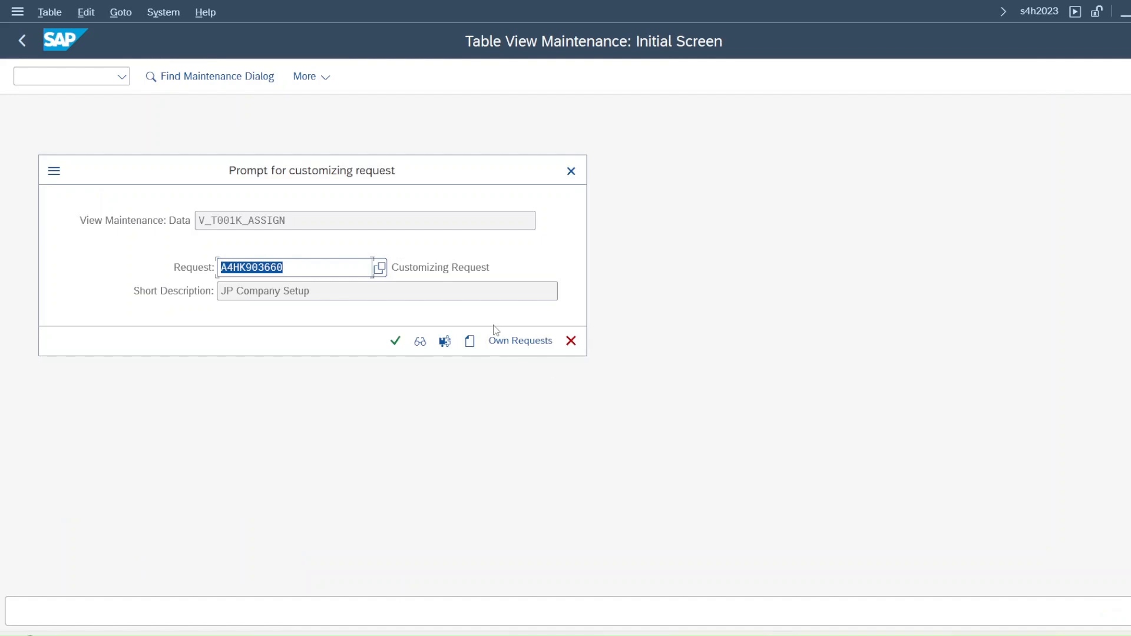
click(395, 341)
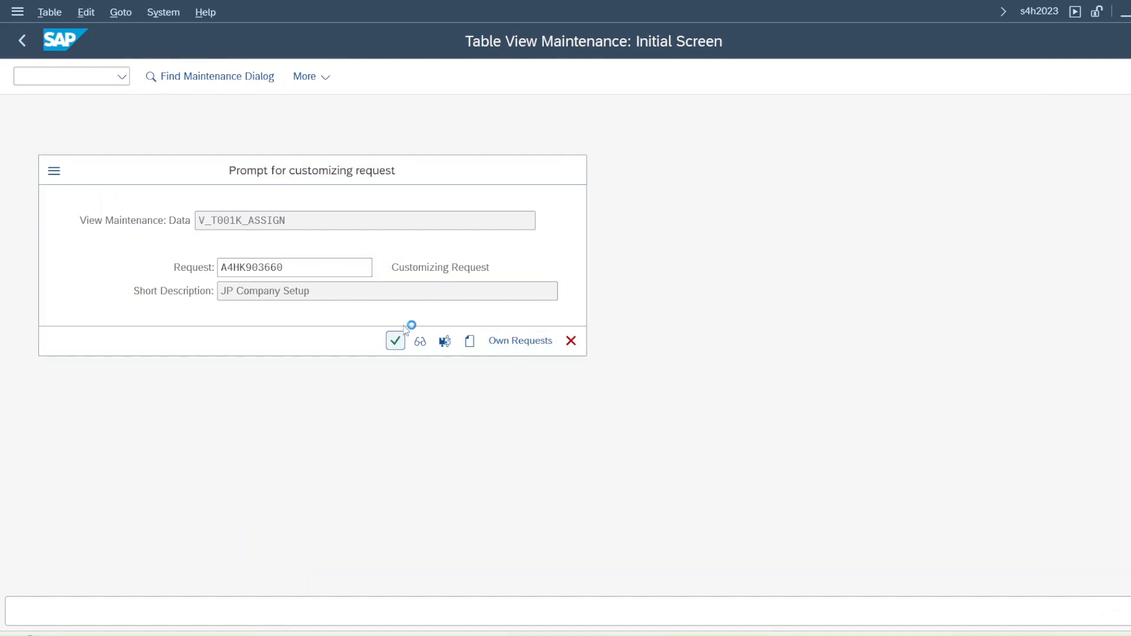
key(shift+F3)
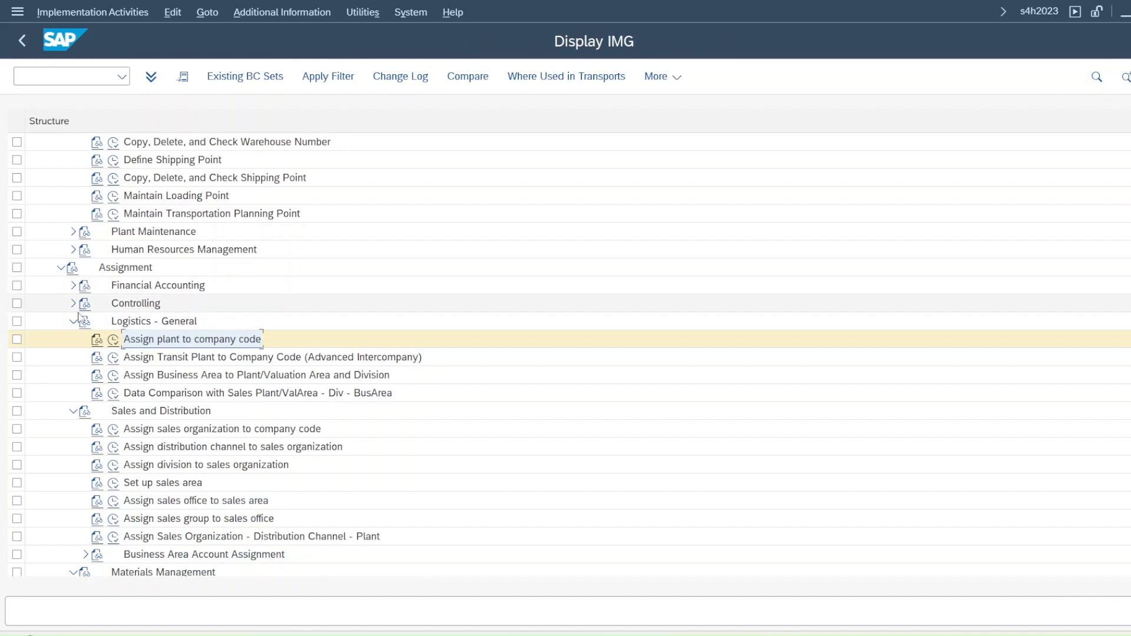
Step: Collapse Materials Management under Assignment, keeping Sales and Distribution expanded
scroll(124, 258, up, 2)
scroll(125, 258, up, 1)
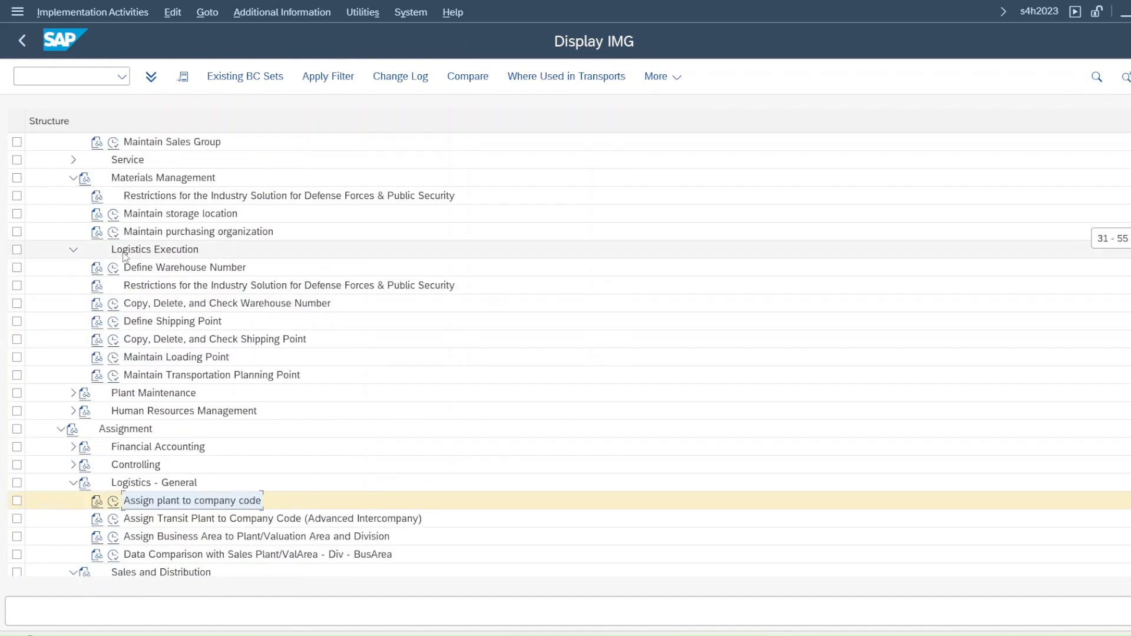
scroll(125, 259, down, 3)
click(73, 411)
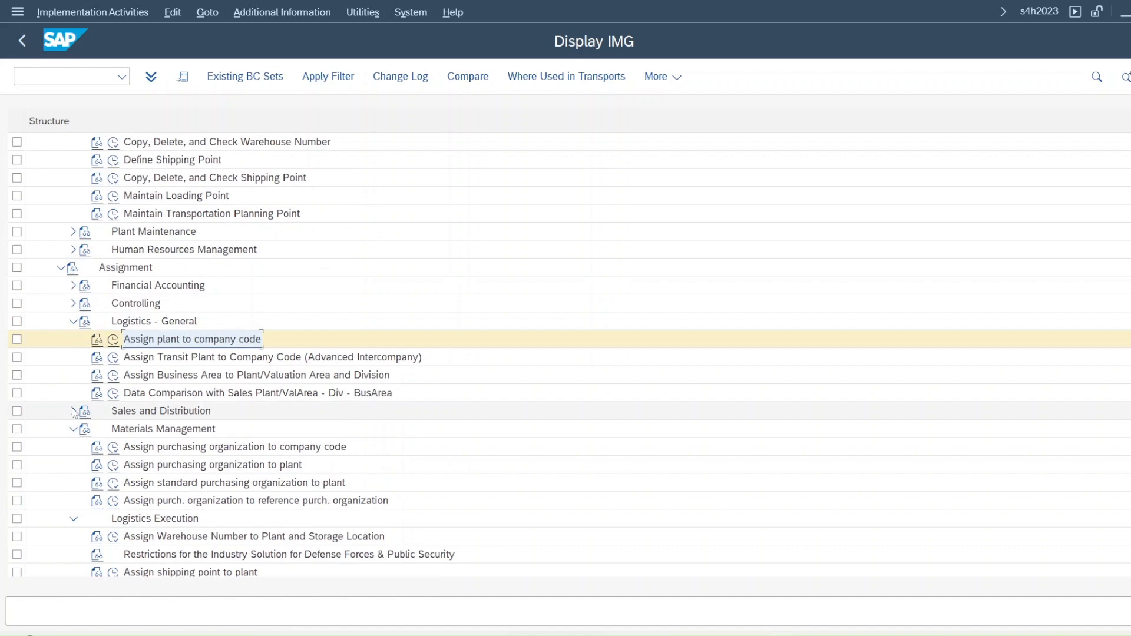
click(73, 412)
click(73, 412)
click(73, 430)
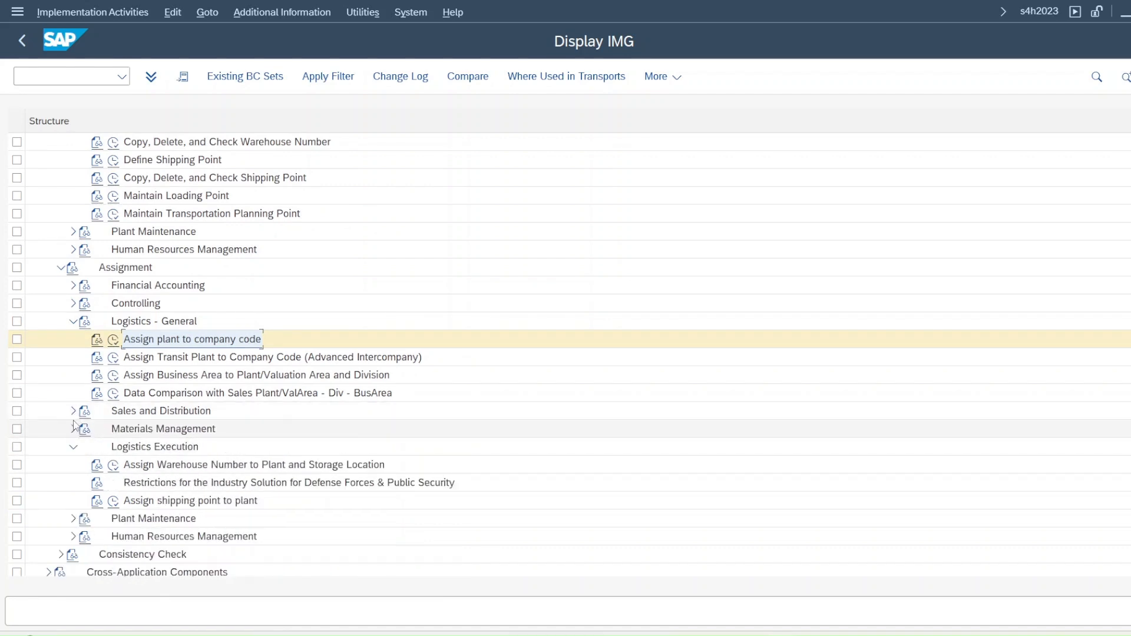
click(73, 411)
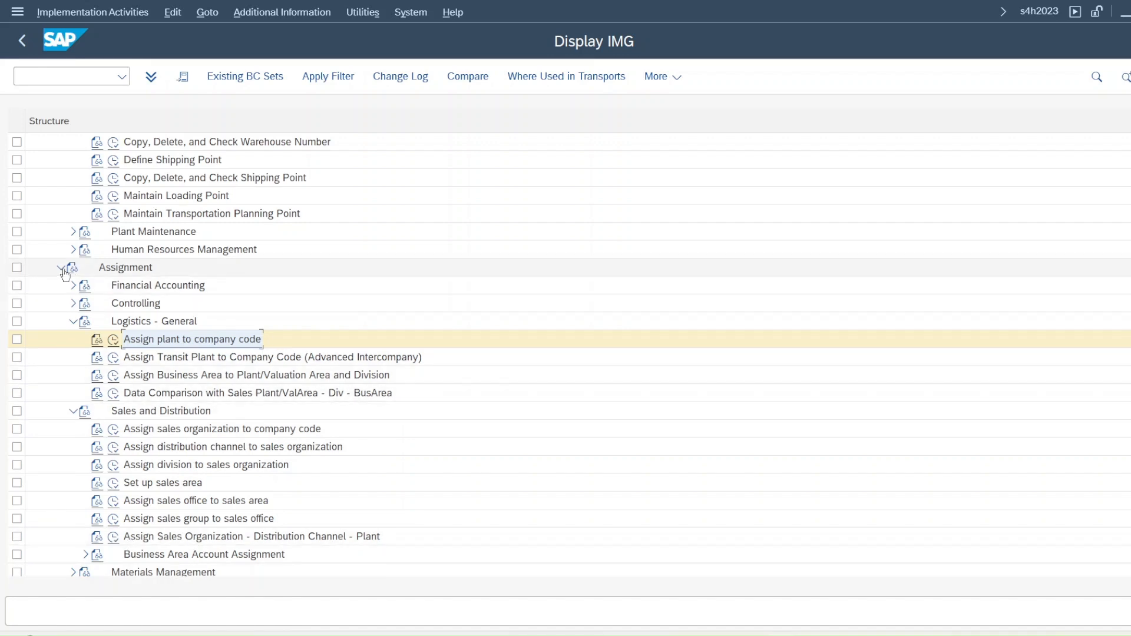
Step: Review the enterprise structure's assignment activities and its definition activities in the IMG
scroll(126, 391, down, 8)
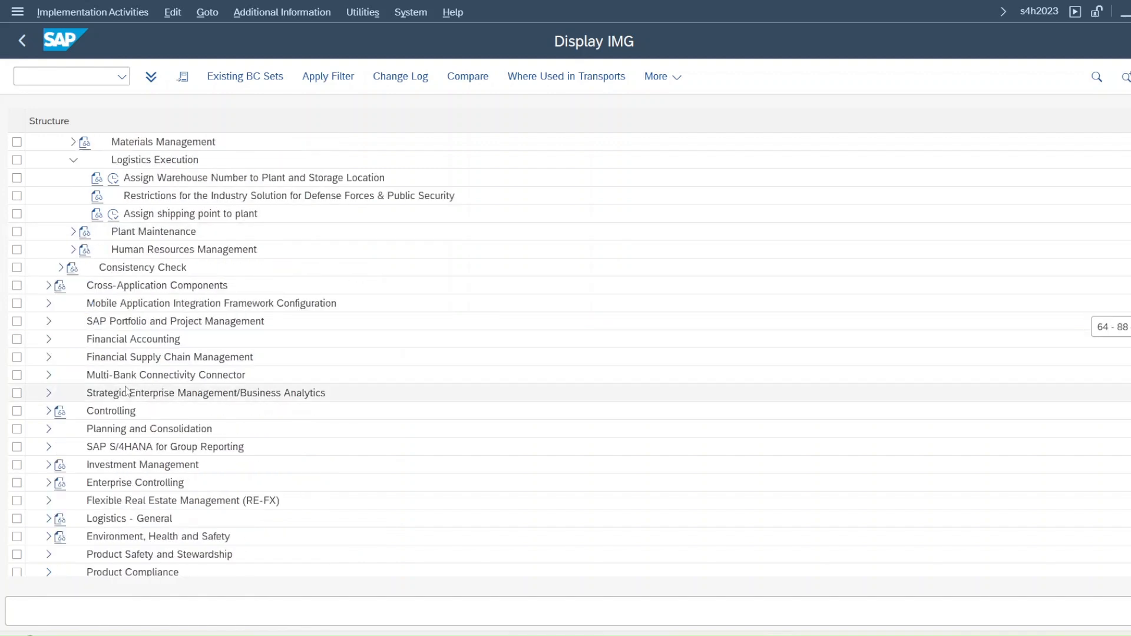
scroll(126, 392, up, 2)
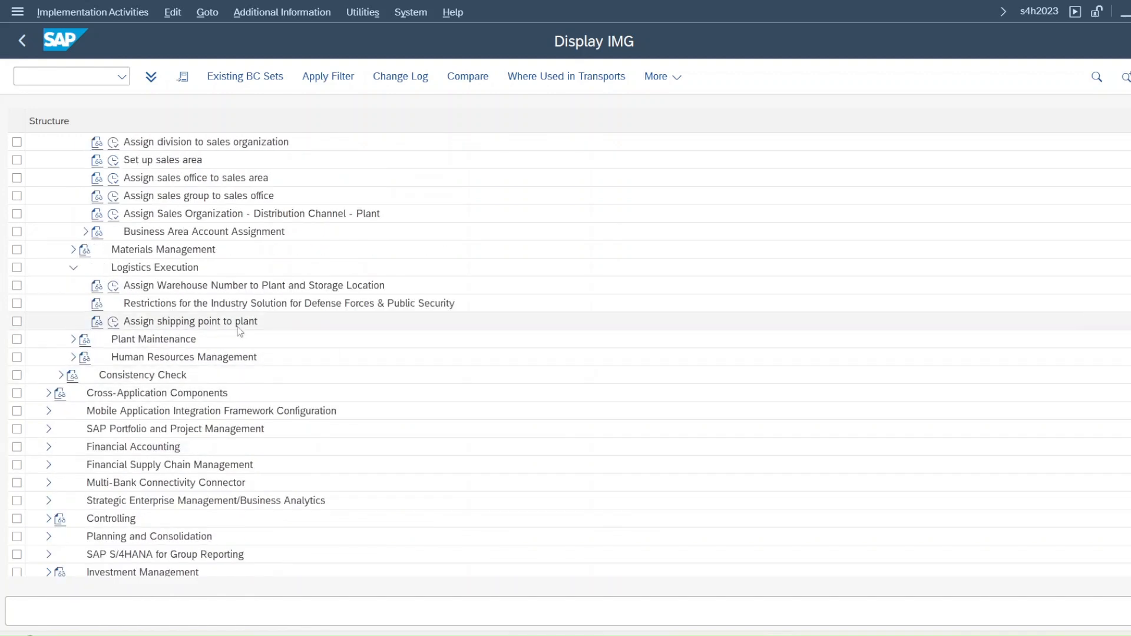
scroll(229, 218, up, 4)
click(221, 231)
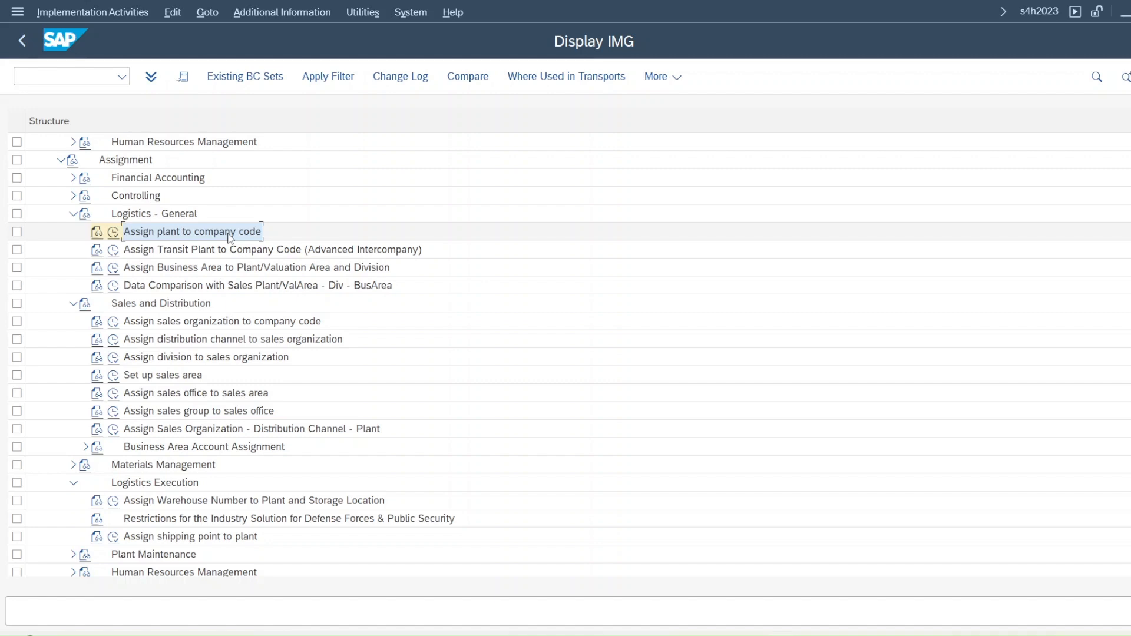
scroll(239, 342, up, 1)
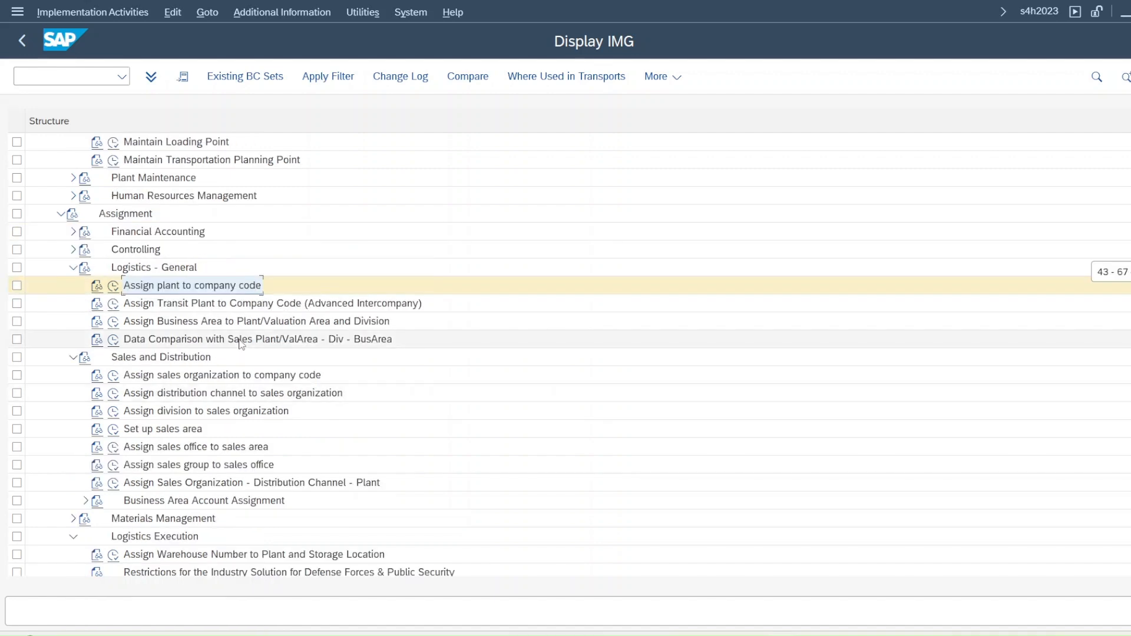
scroll(242, 343, up, 2)
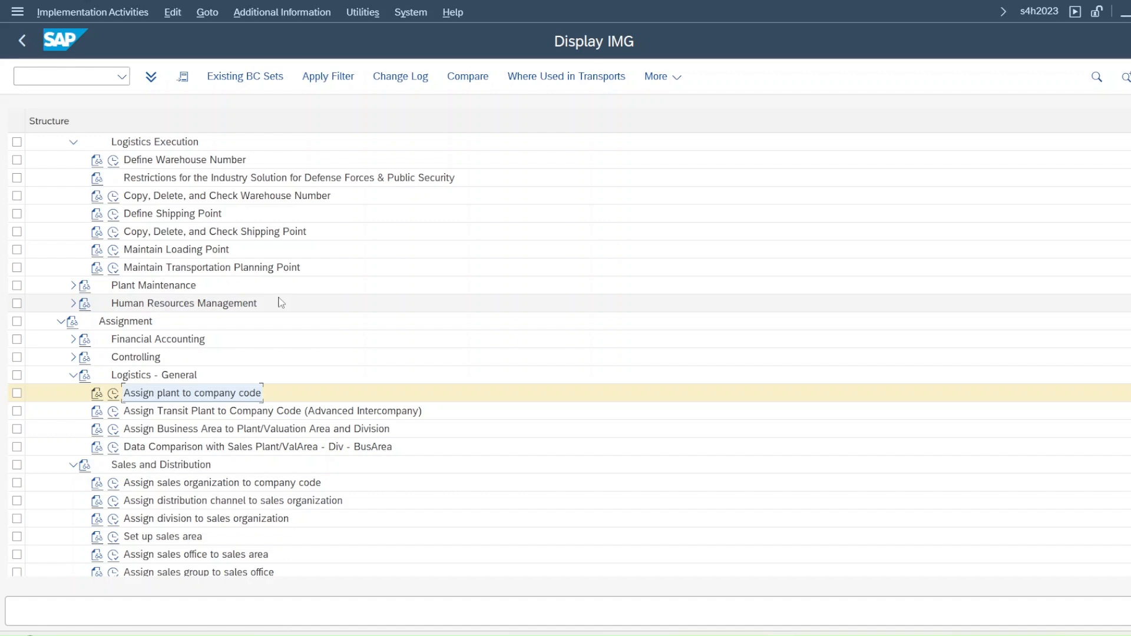
scroll(258, 268, up, 1)
scroll(257, 269, up, 2)
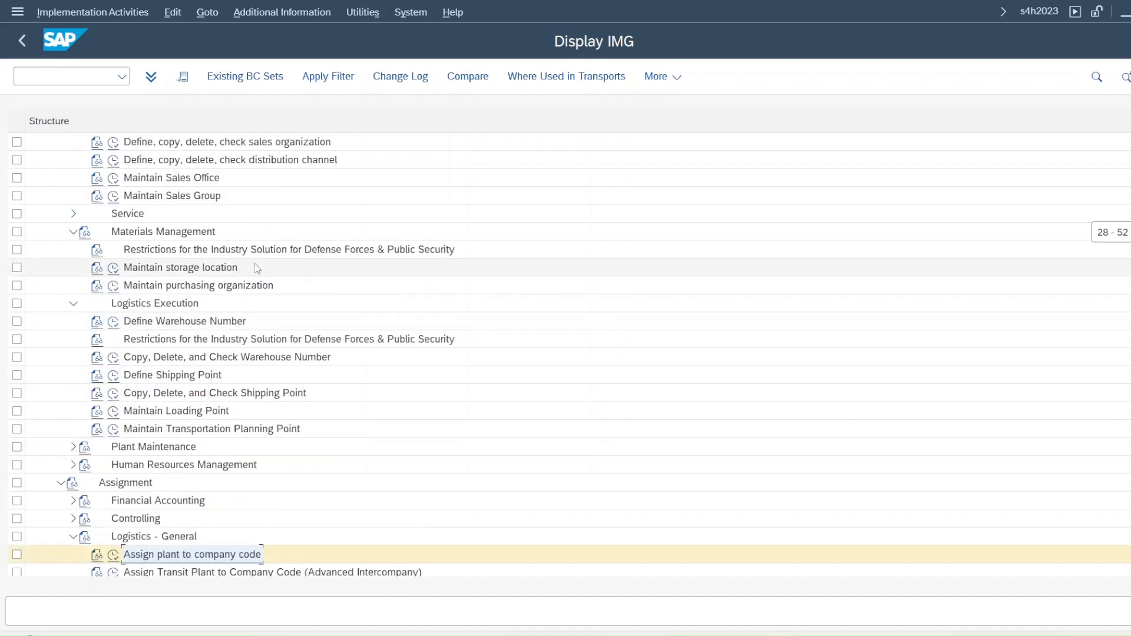
scroll(257, 268, up, 2)
scroll(258, 268, up, 2)
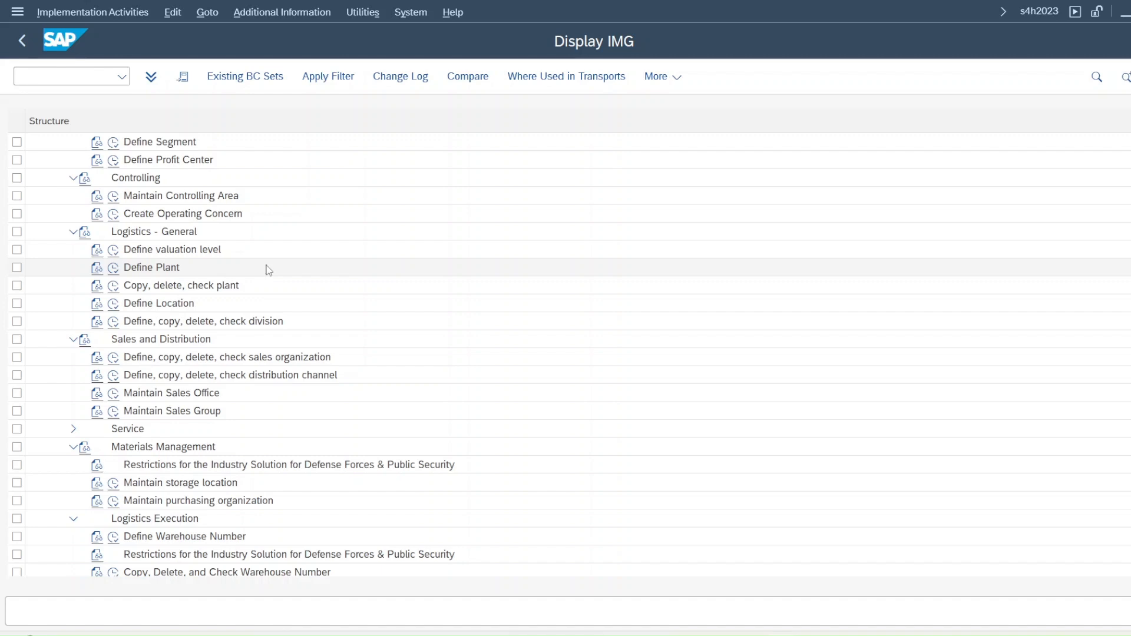
click(737, 634)
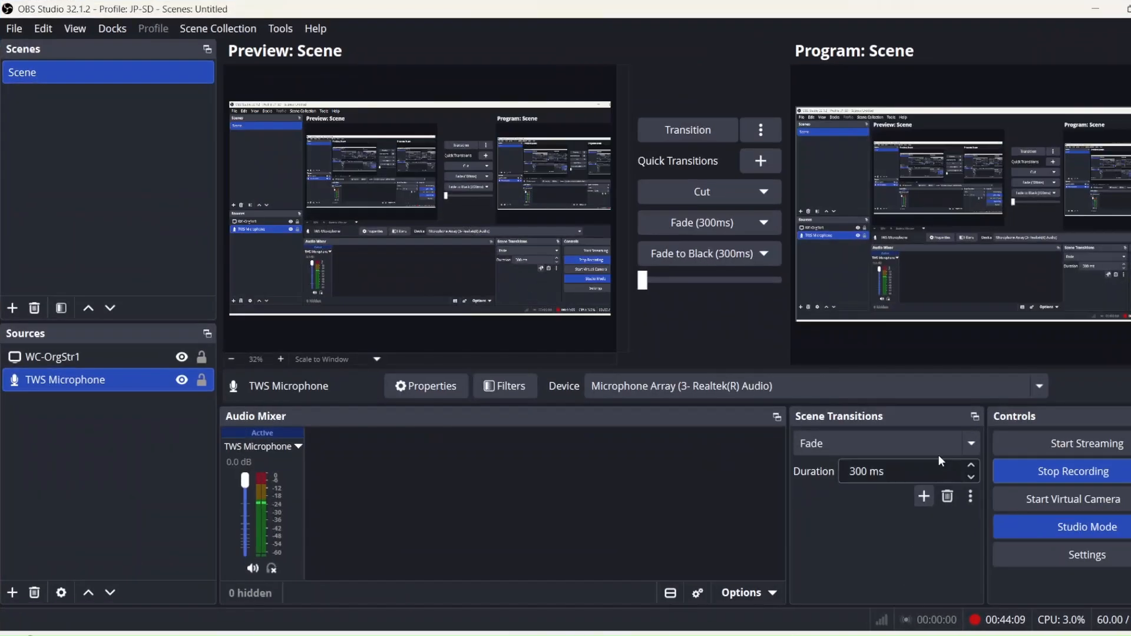
click(1100, 470)
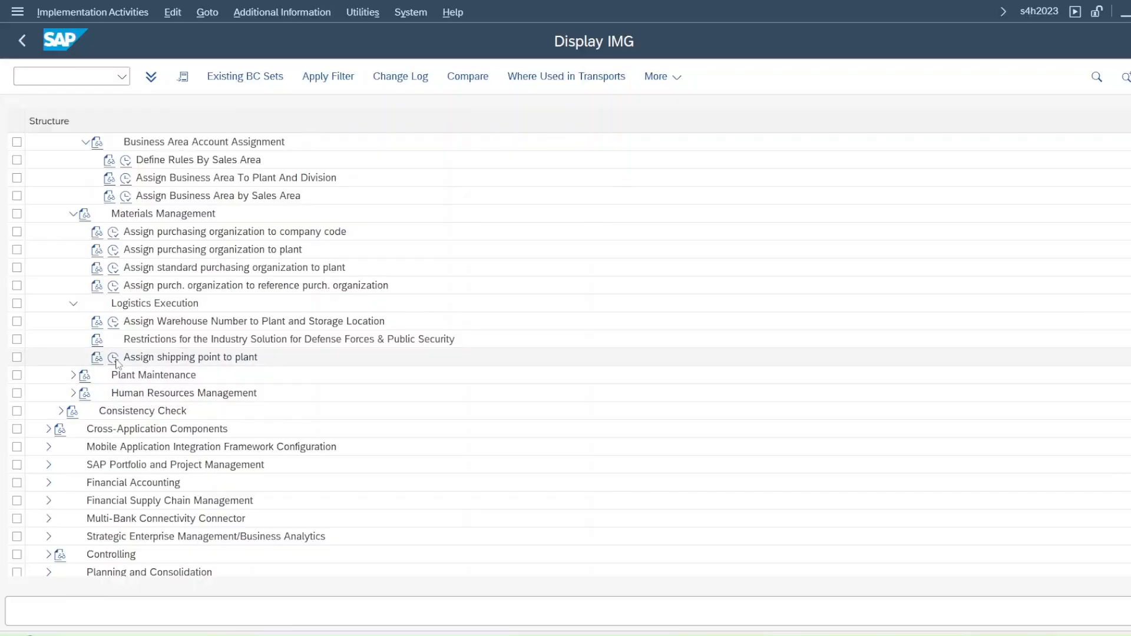
double_click(126, 358)
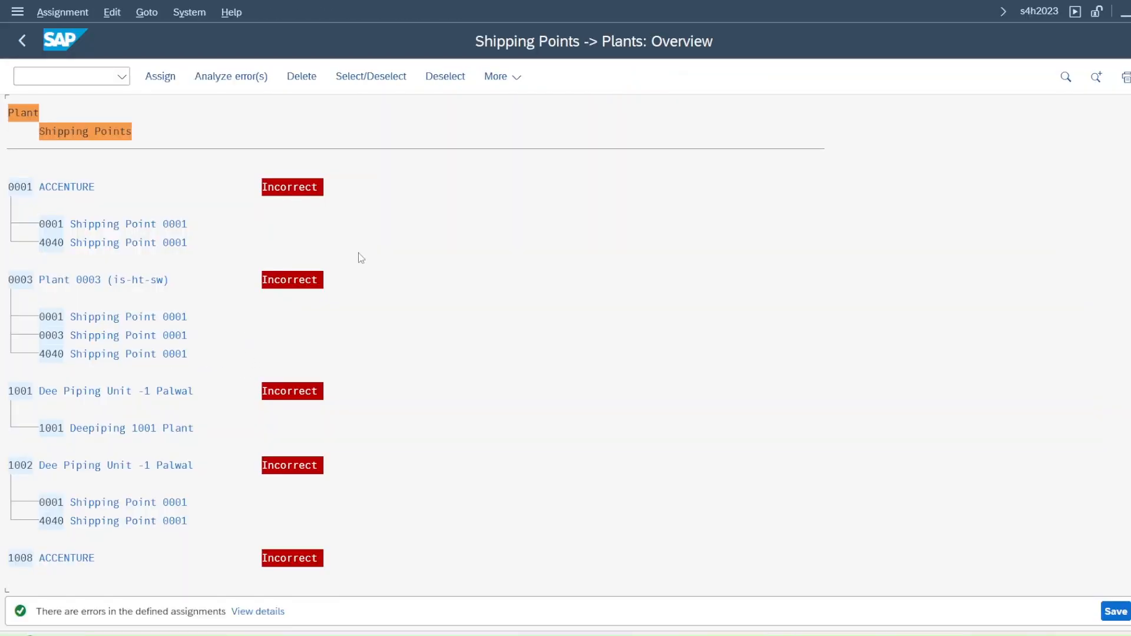
click(179, 83)
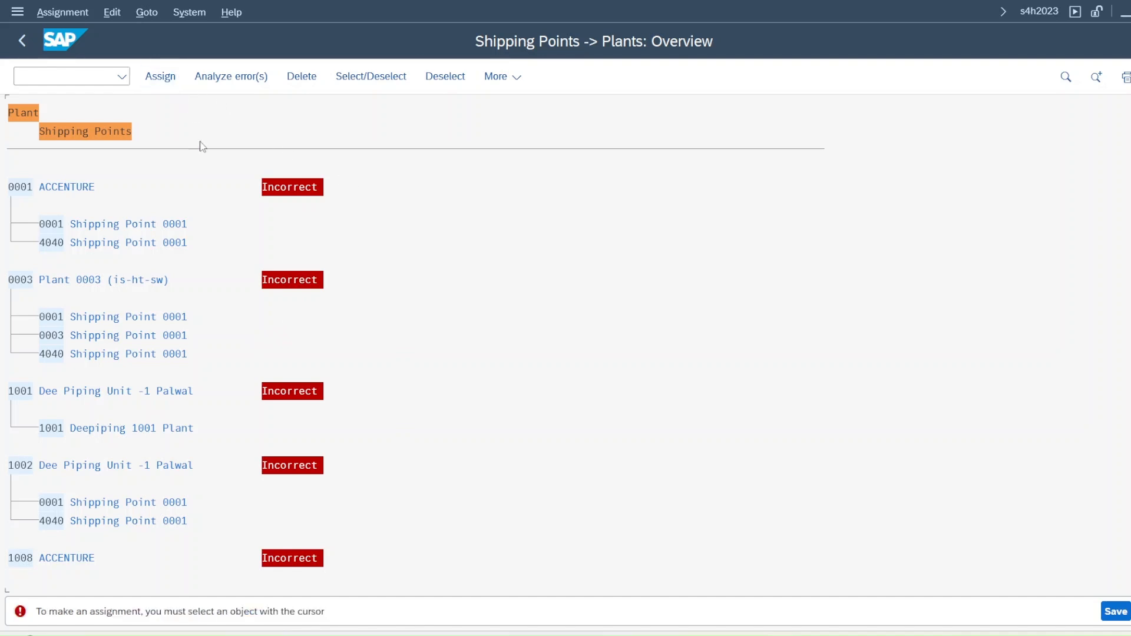
key(F3)
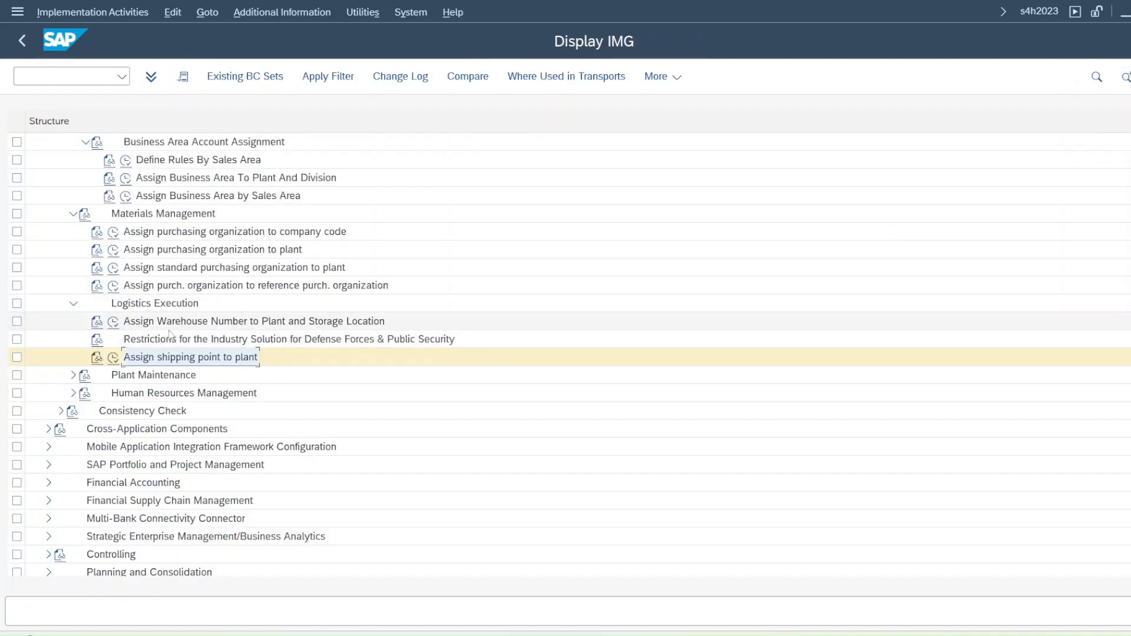
Step: Open Assign shipping point to plant under Logistics Execution and locate plant JPP1 in the overview
click(113, 360)
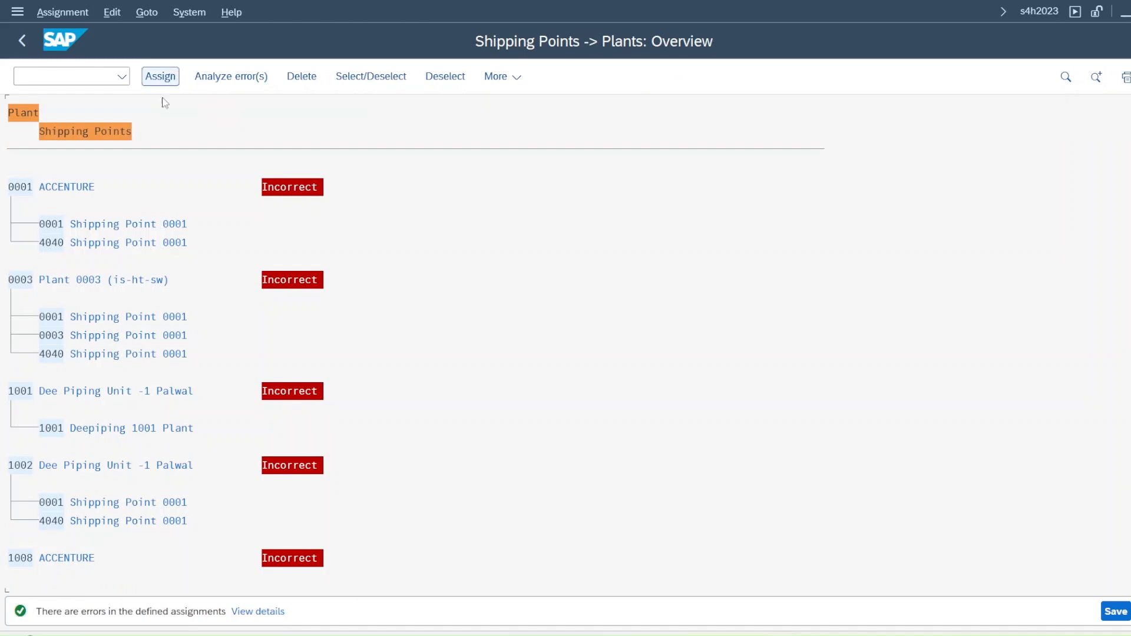
scroll(383, 381, down, 1)
scroll(384, 385, down, 1)
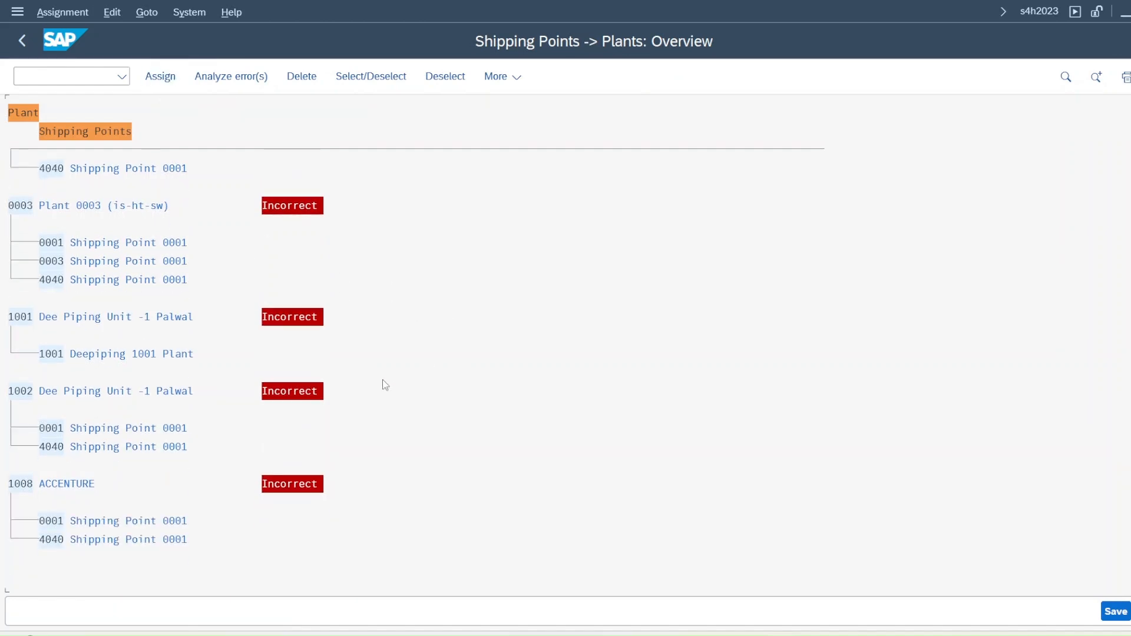
scroll(289, 221, down, 2)
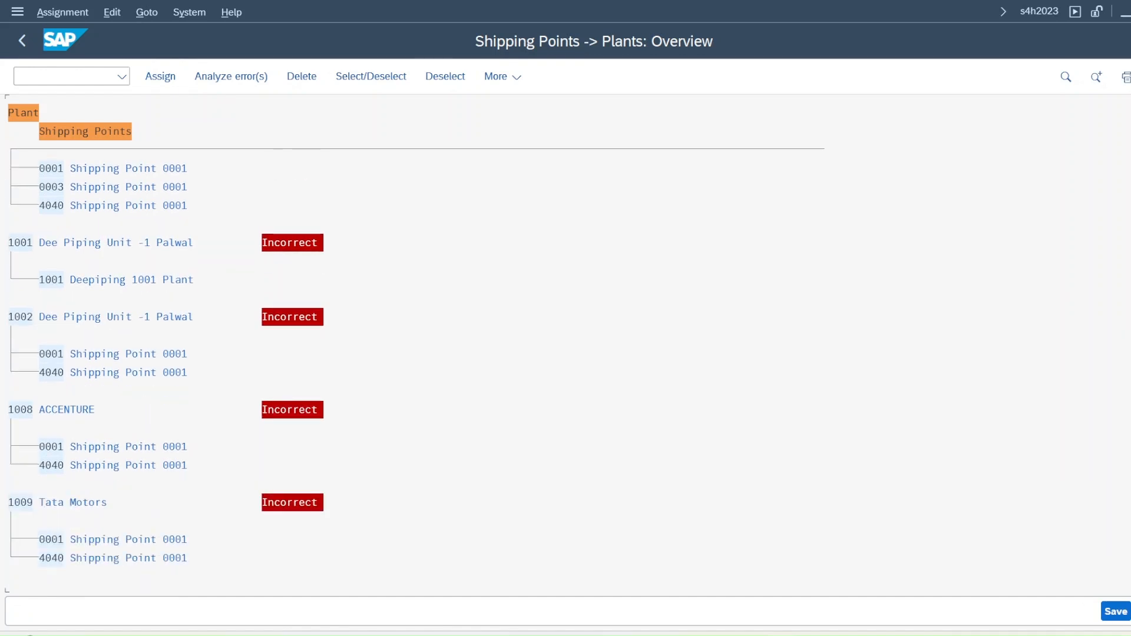
scroll(288, 221, down, 10)
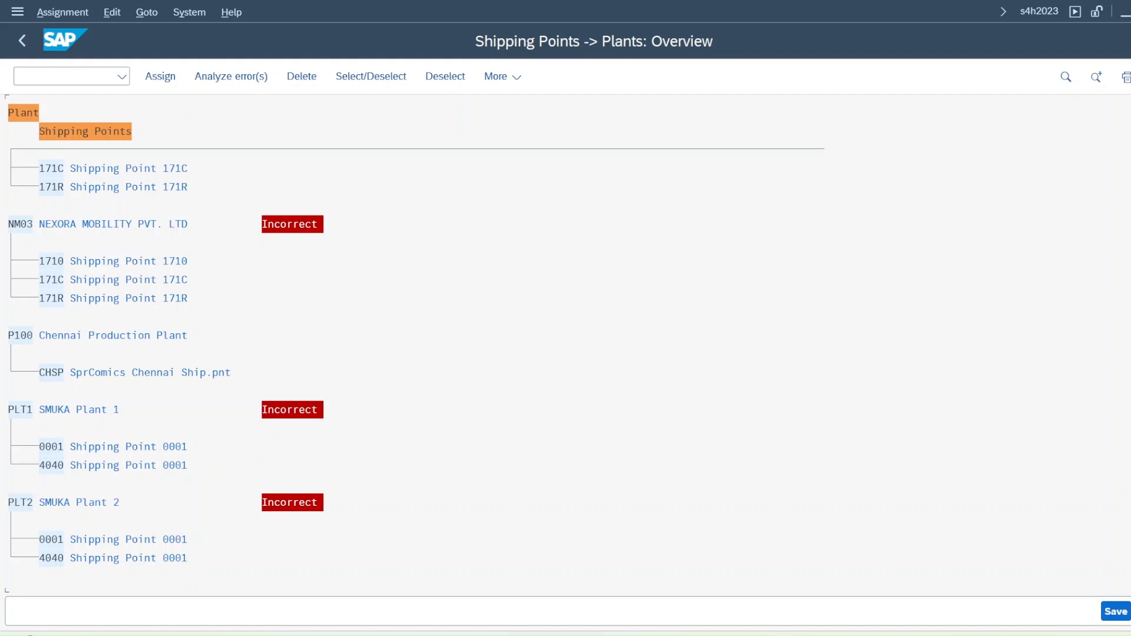
scroll(413, 342, up, 10)
scroll(412, 341, up, 10)
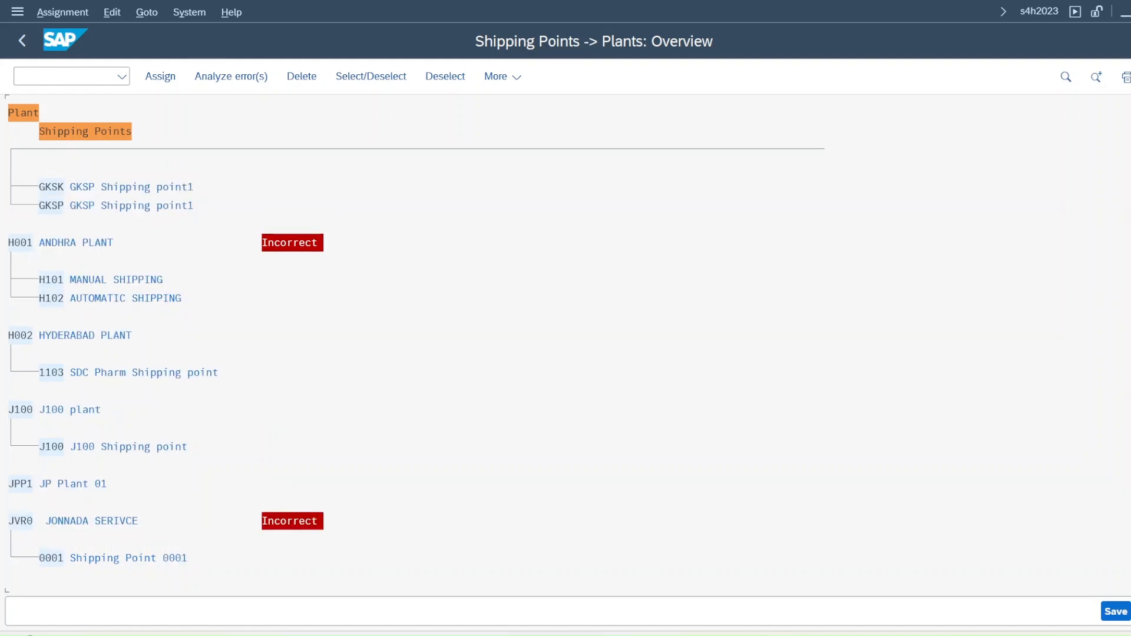
Step: Assign shipping point JPS1 to plant JPP1 and save the assignment to the proposed customizing request
click(17, 486)
click(161, 77)
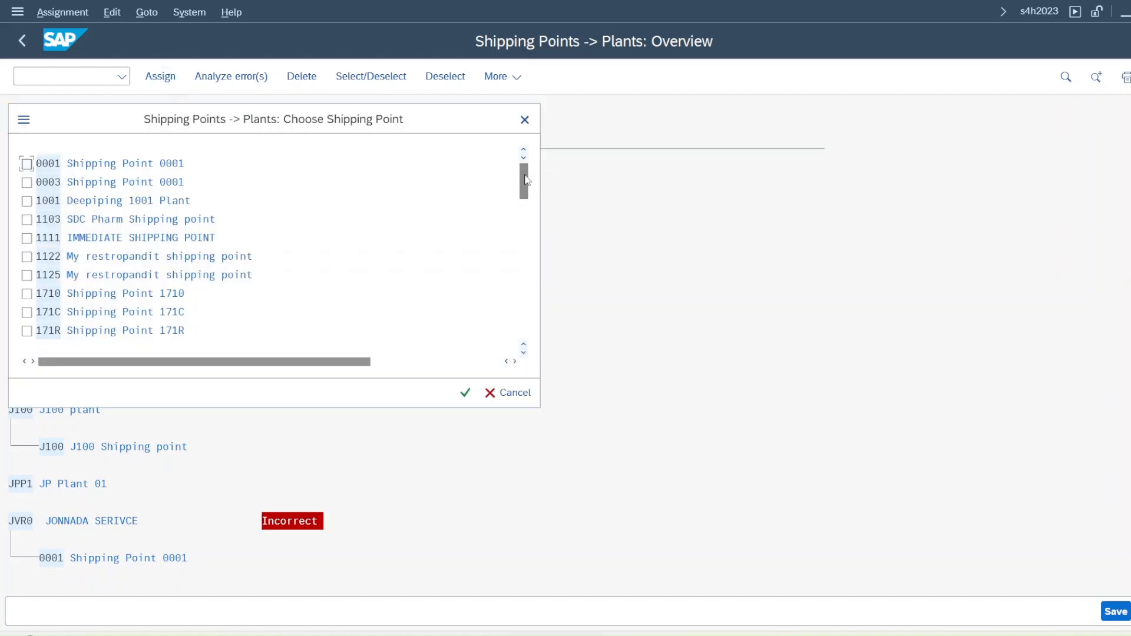
drag(522, 182, 524, 227)
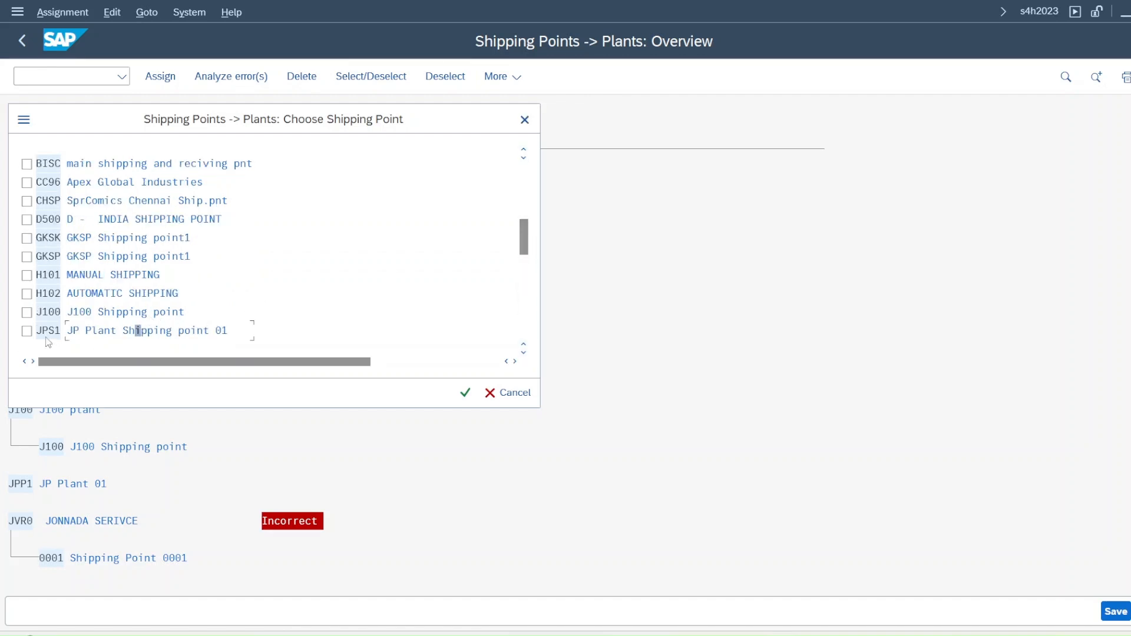
click(26, 331)
click(465, 393)
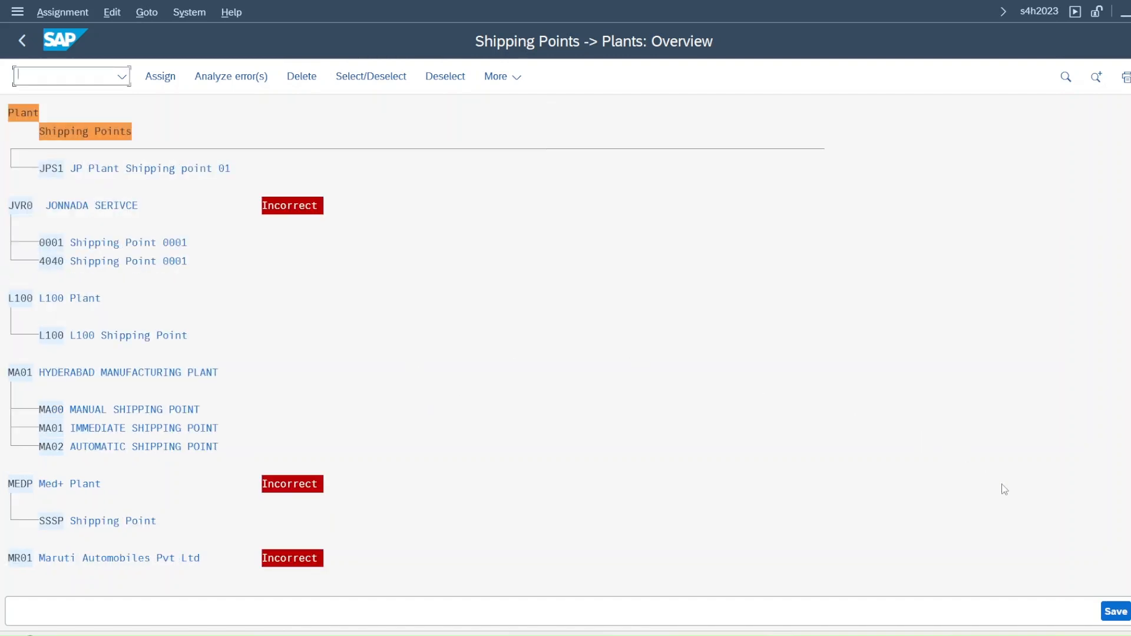
click(1111, 618)
click(396, 341)
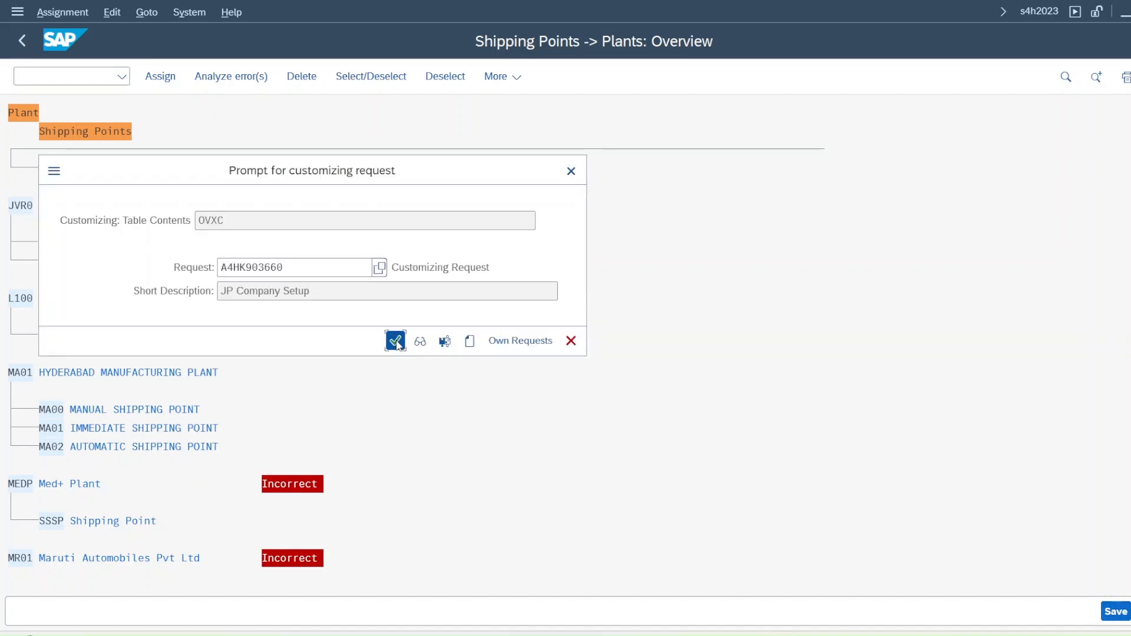